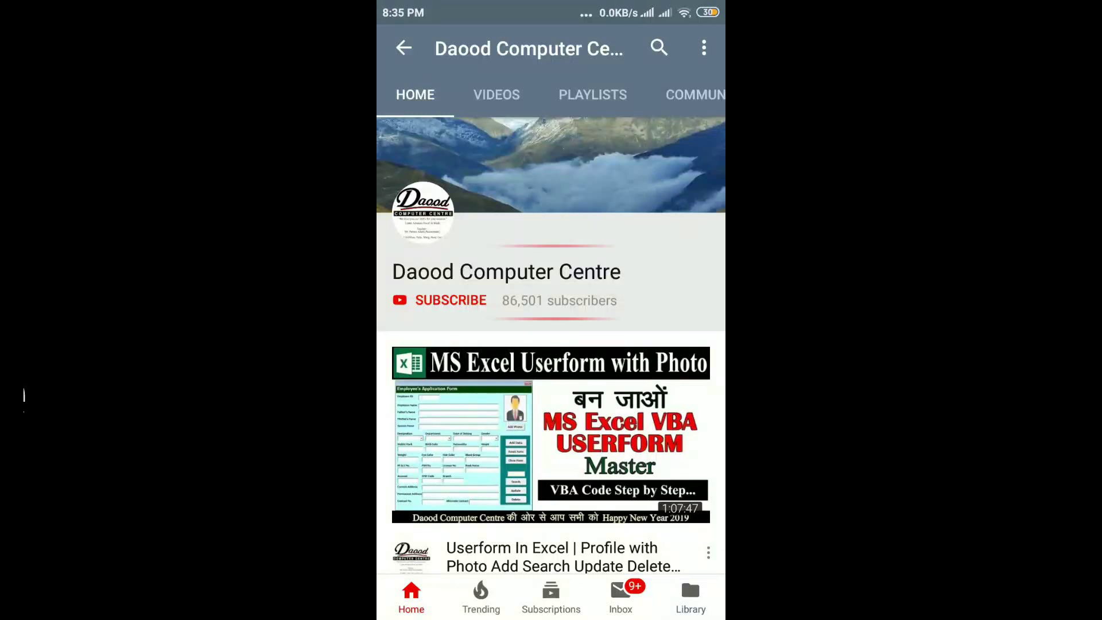
Step: Subscribe to the computer centre's YouTube channel and enable all notifications
{"action": "left_click", "coordinate": [450, 300]}
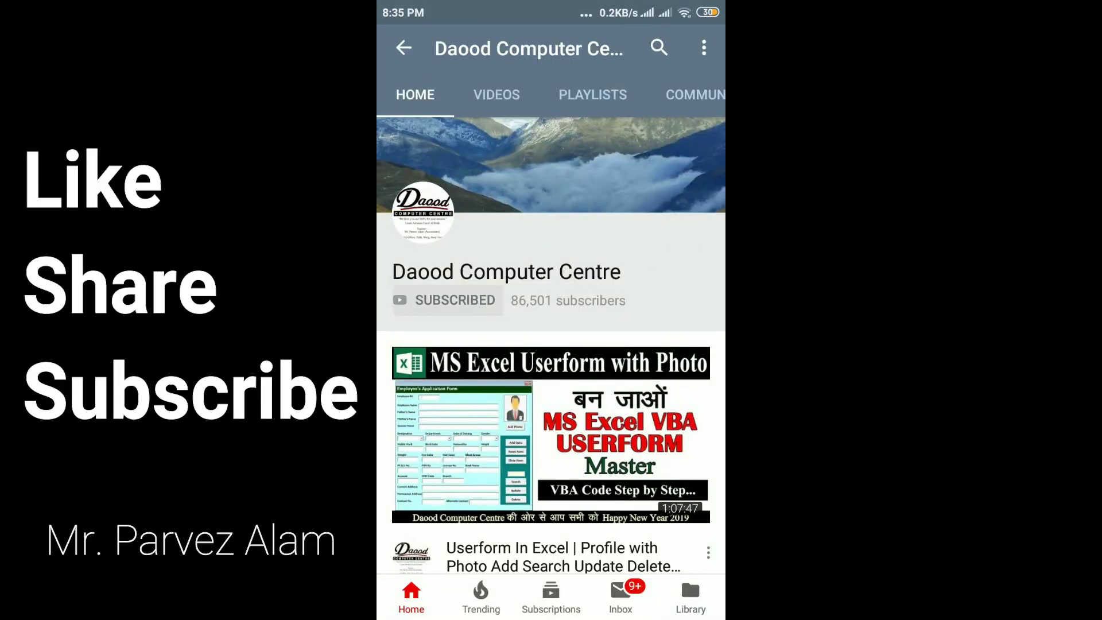
{"action": "left_click", "coordinate": [649, 307]}
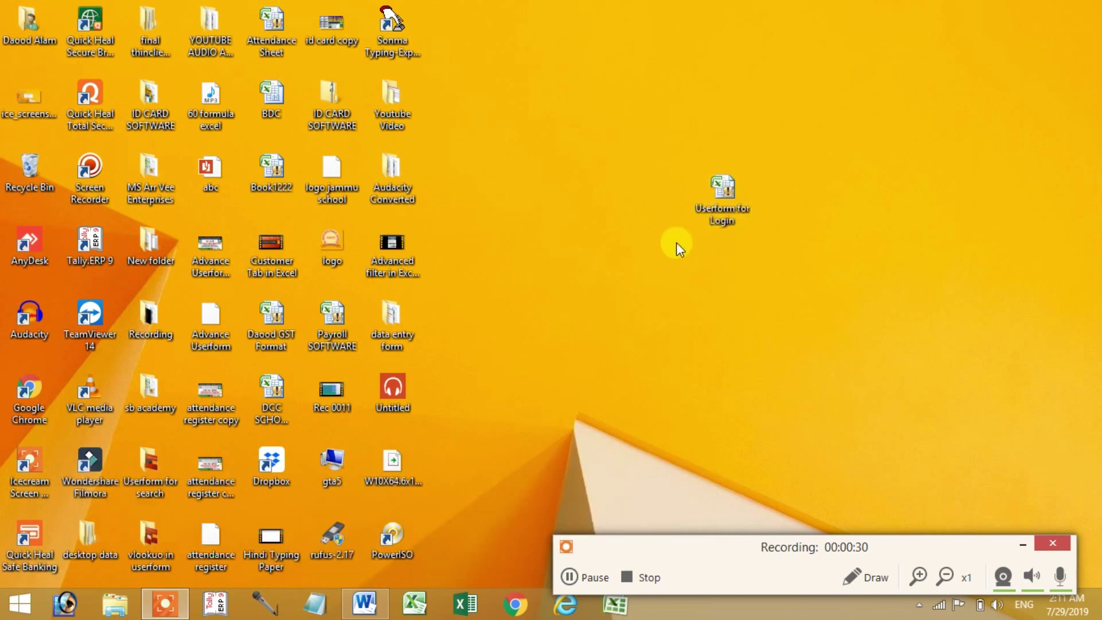
Step: Open the Userform for Login workbook from the desktop and log in with the admin key
{"action": "left_click", "coordinate": [733, 218]}
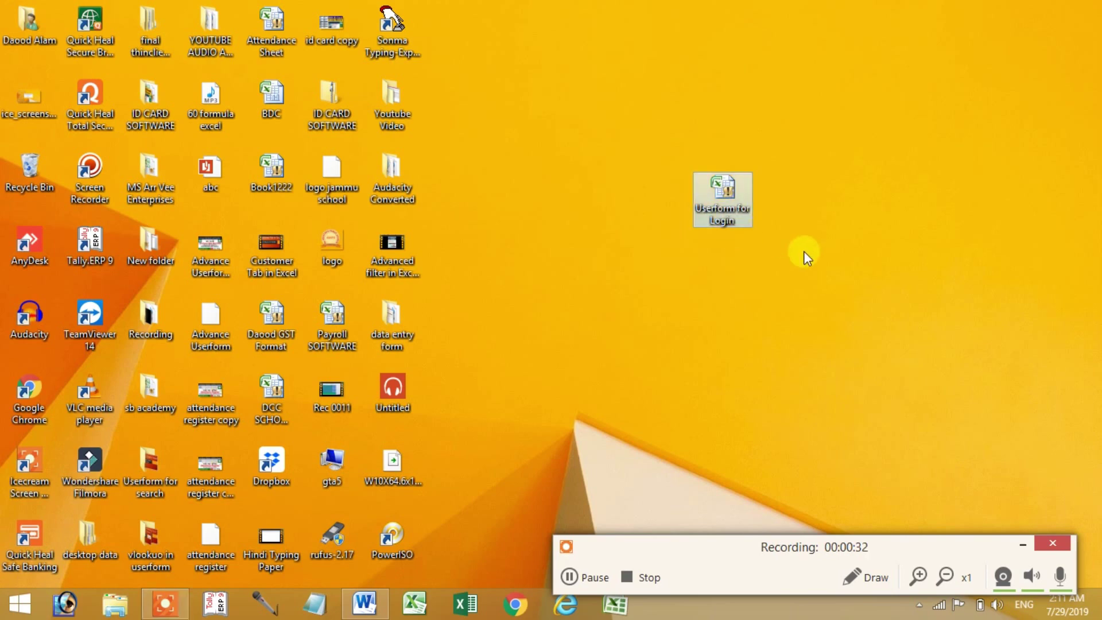
{"action": "double_click", "coordinate": [730, 210]}
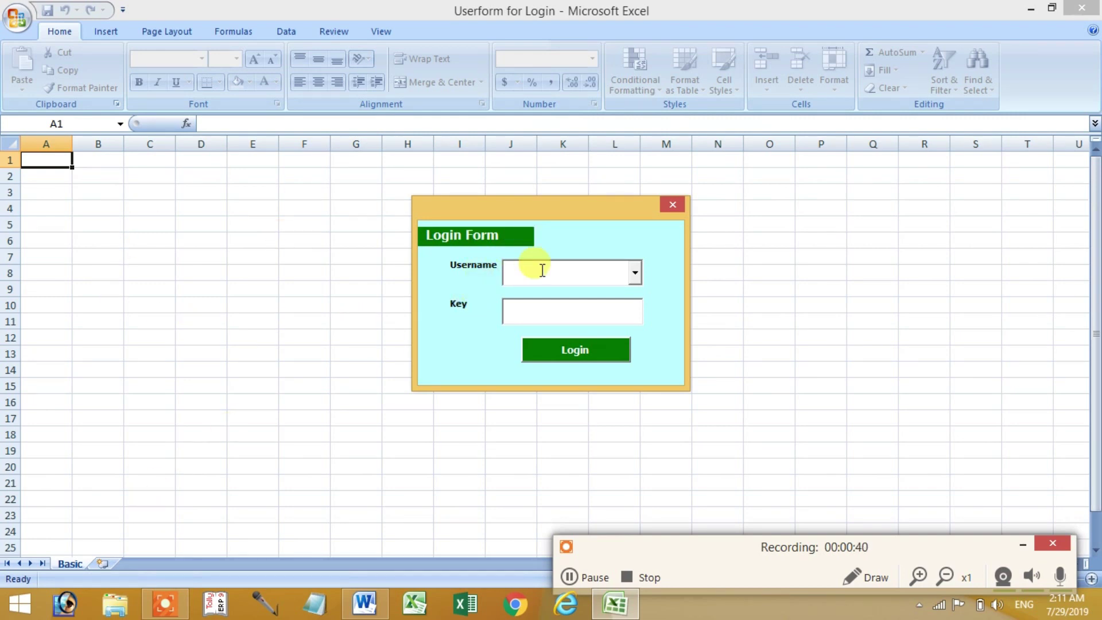
{"action": "left_click", "coordinate": [541, 307]}
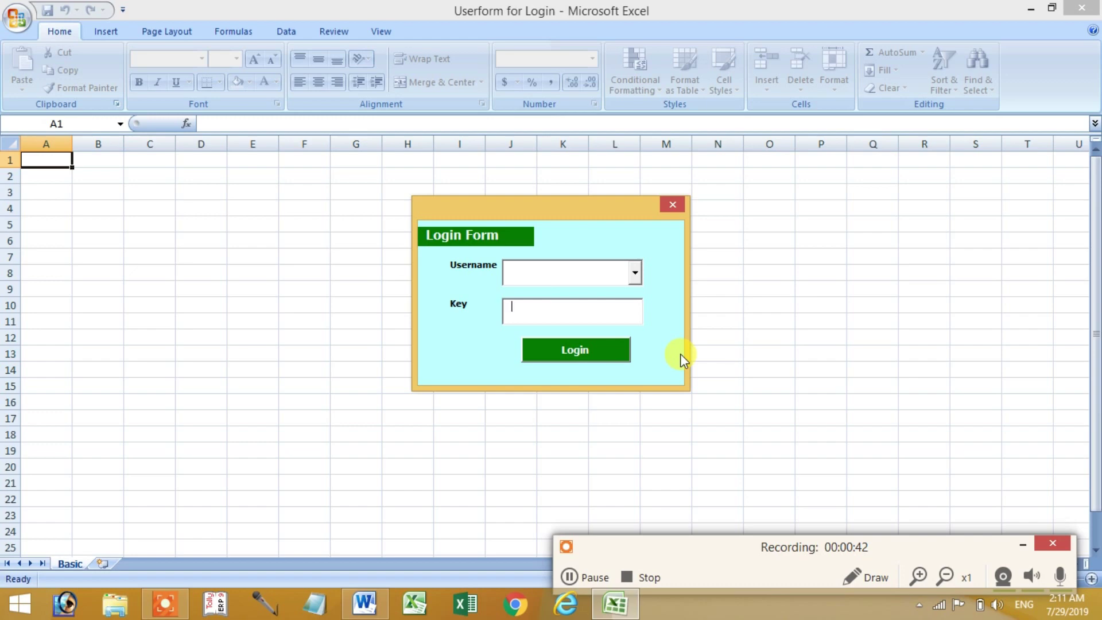
{"action": "type", "text": "**"}
{"action": "key", "text": "Return"}
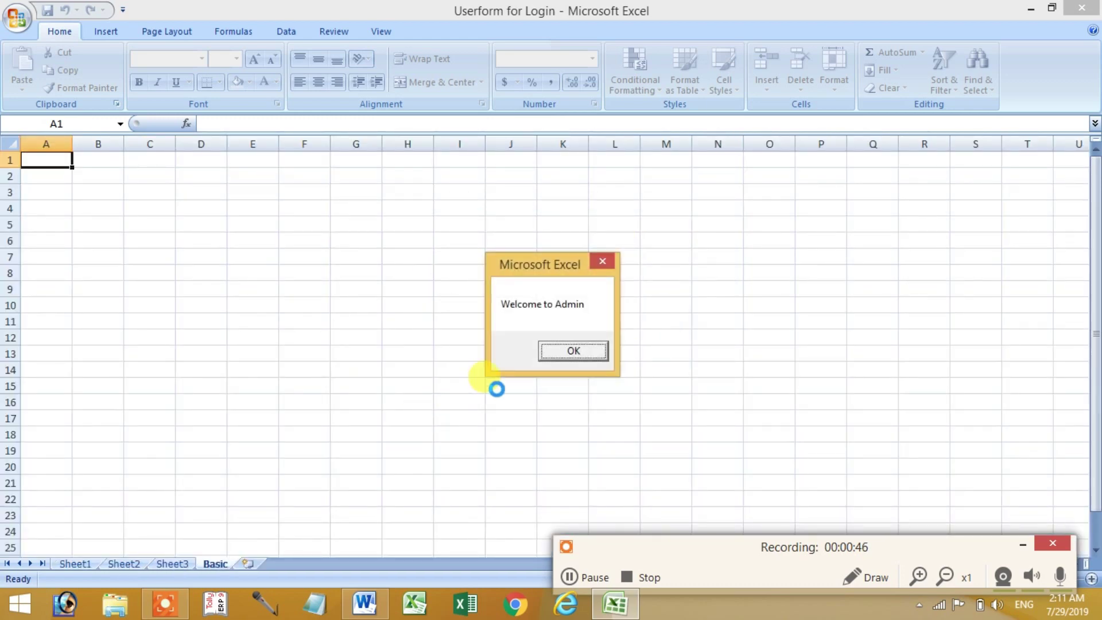
Step: Dismiss the welcome message and browse Sheet2, Sheet3 and Basic before returning to Sheet1
{"action": "left_click", "coordinate": [571, 352]}
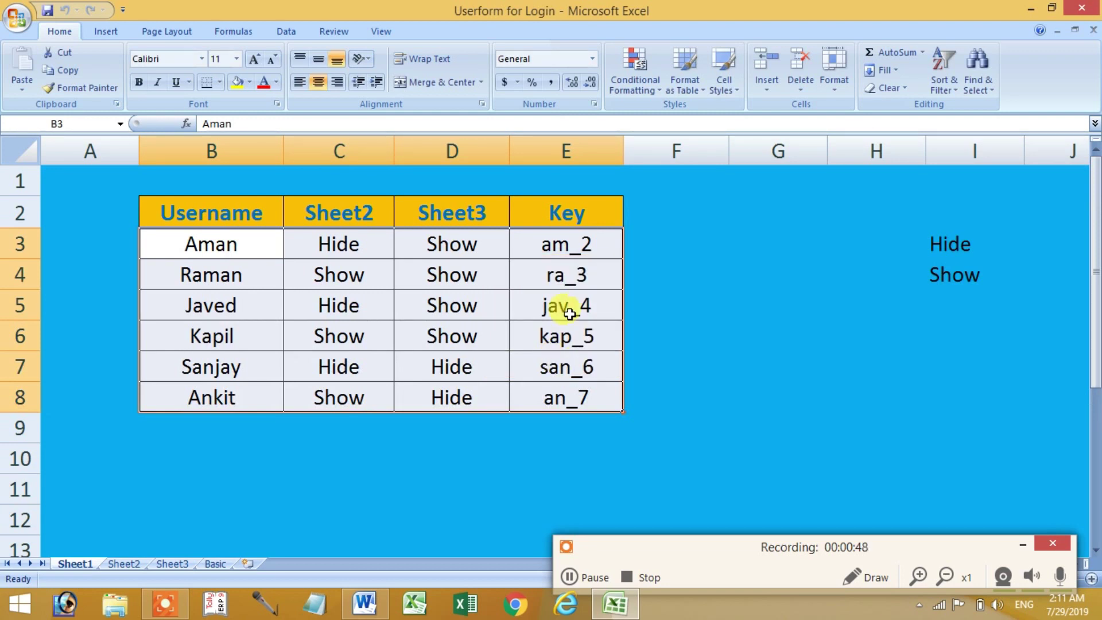
{"action": "left_click", "coordinate": [745, 265]}
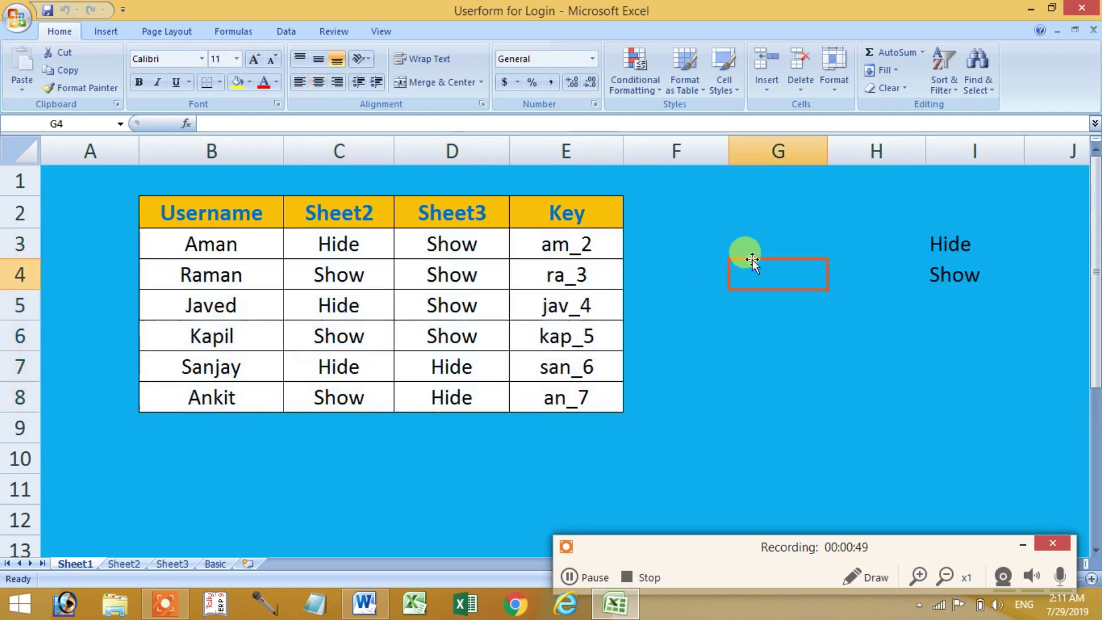
{"action": "left_click", "coordinate": [123, 564]}
{"action": "left_click", "coordinate": [182, 563]}
{"action": "left_click", "coordinate": [217, 565]}
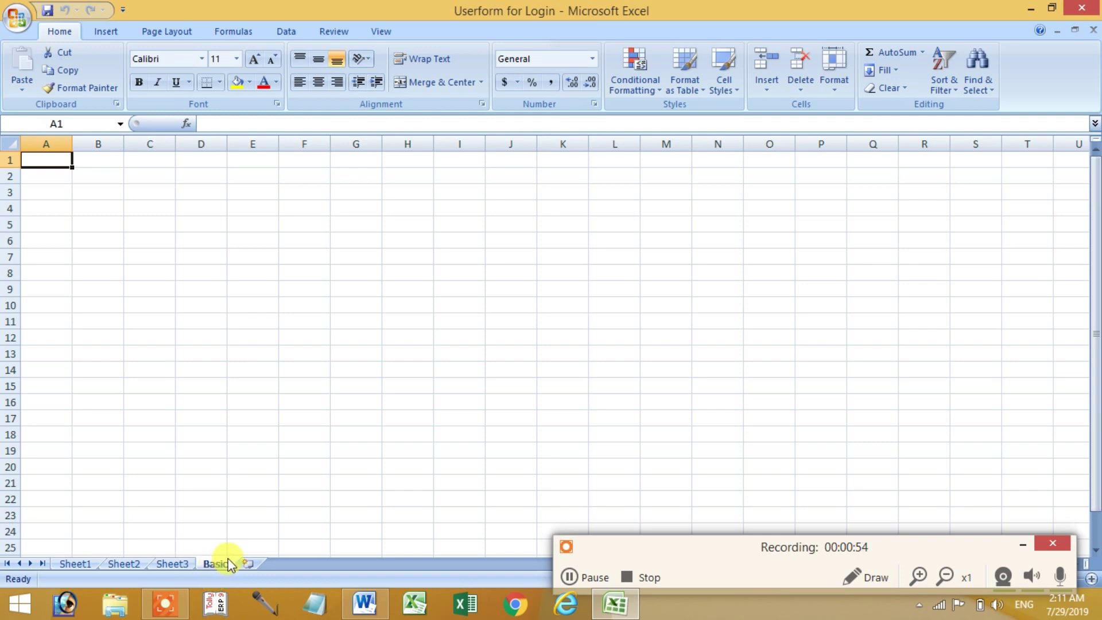
{"action": "left_click", "coordinate": [179, 566]}
{"action": "left_click", "coordinate": [125, 563]}
{"action": "left_click", "coordinate": [92, 565]}
{"action": "left_click", "coordinate": [123, 564]}
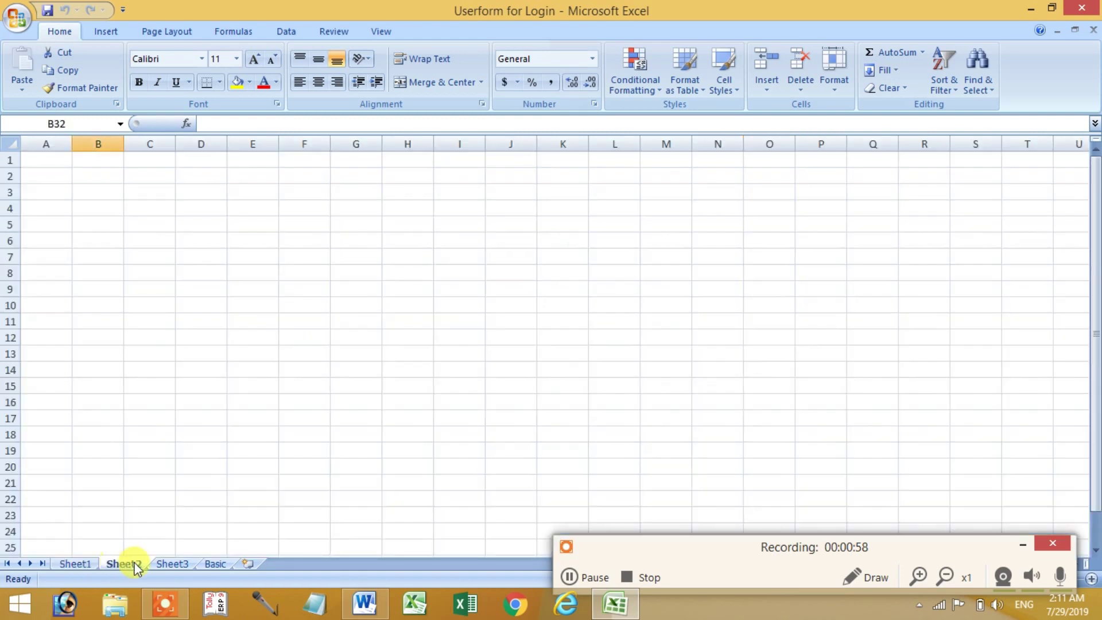
{"action": "left_click", "coordinate": [172, 564]}
{"action": "left_click", "coordinate": [137, 566]}
{"action": "left_click", "coordinate": [86, 563]}
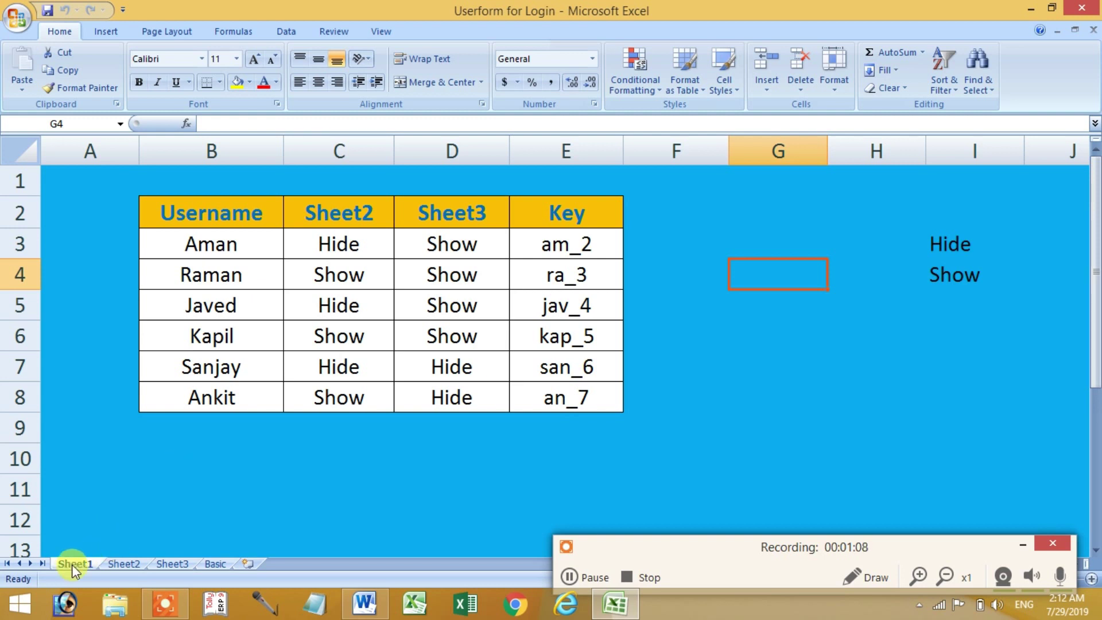
Step: Inspect the usernames and the Hide/Show dropdowns in C3 and C4 against options I3:I4
{"action": "left_click_drag", "start_coordinate": [222, 246], "coordinate": [223, 386]}
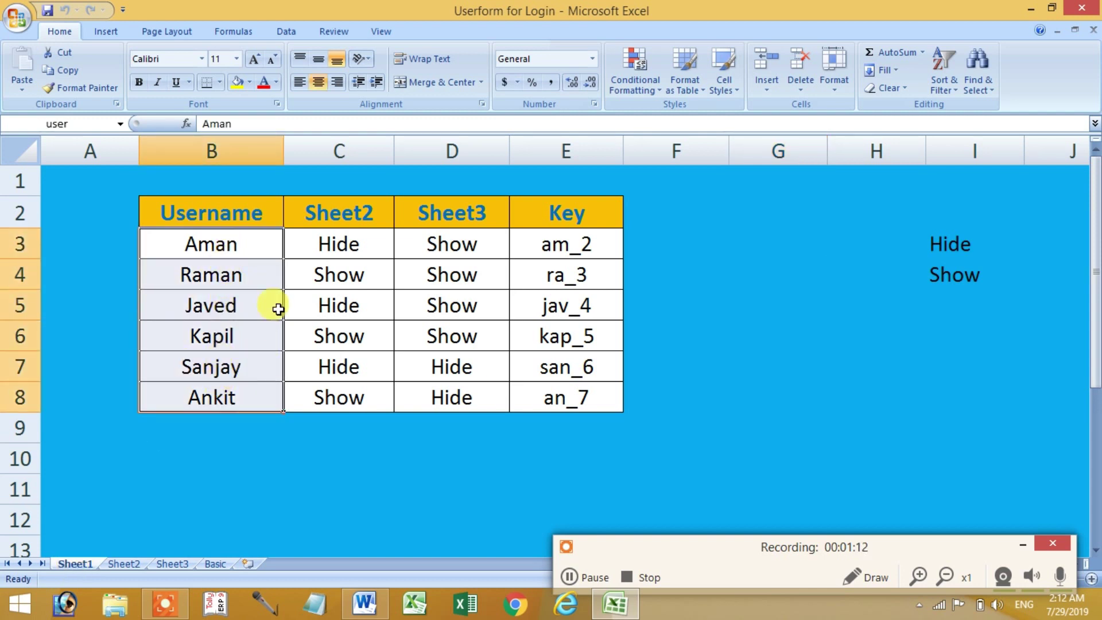
{"action": "left_click_drag", "start_coordinate": [259, 240], "coordinate": [251, 388]}
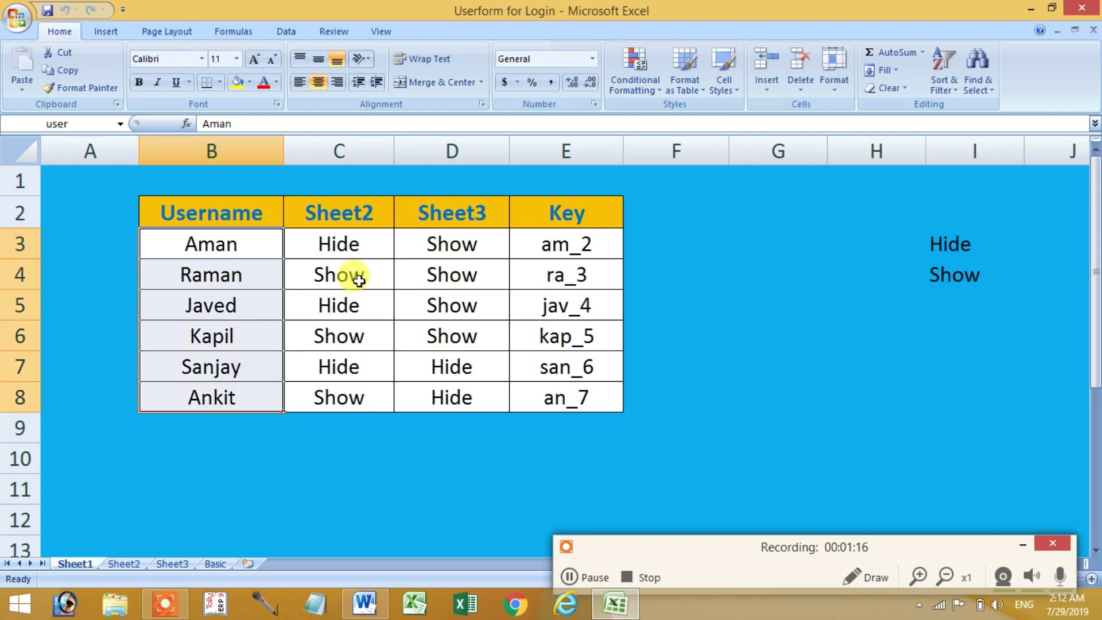
{"action": "left_click", "coordinate": [351, 246]}
{"action": "left_click", "coordinate": [401, 253]}
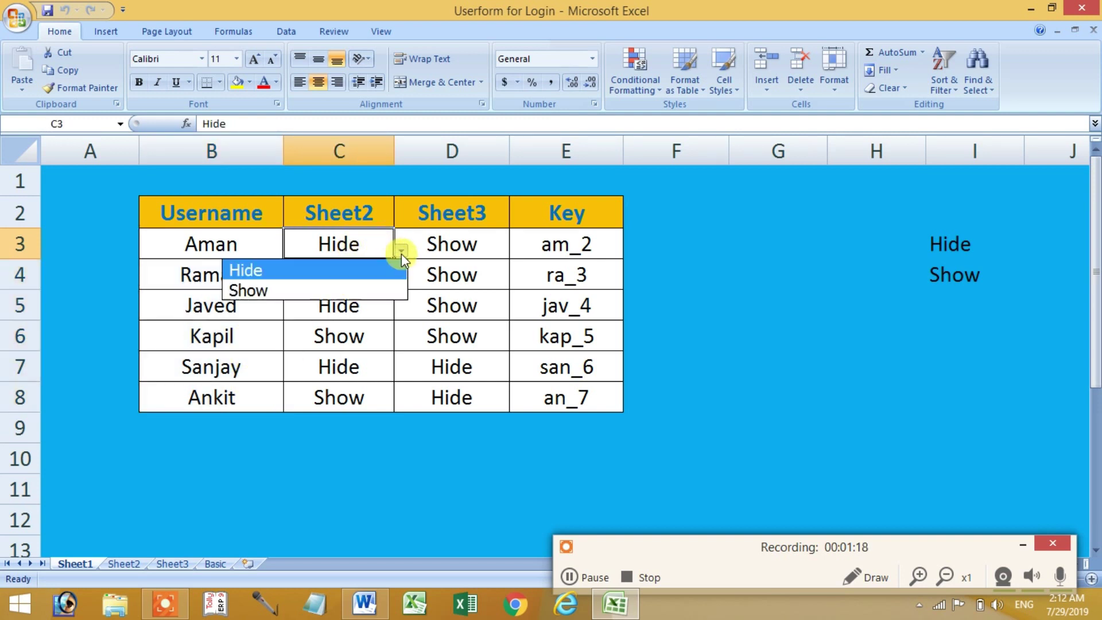
{"action": "left_click", "coordinate": [401, 254]}
{"action": "left_click", "coordinate": [370, 270]}
{"action": "left_click", "coordinate": [400, 283]}
{"action": "left_click", "coordinate": [399, 283]}
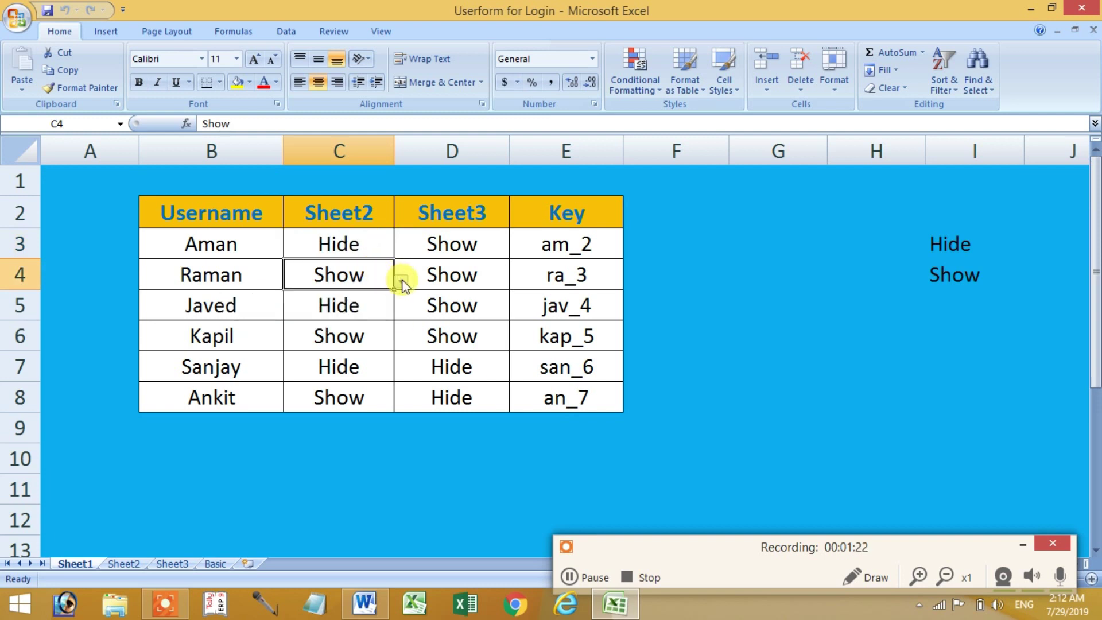
{"action": "left_click", "coordinate": [937, 240]}
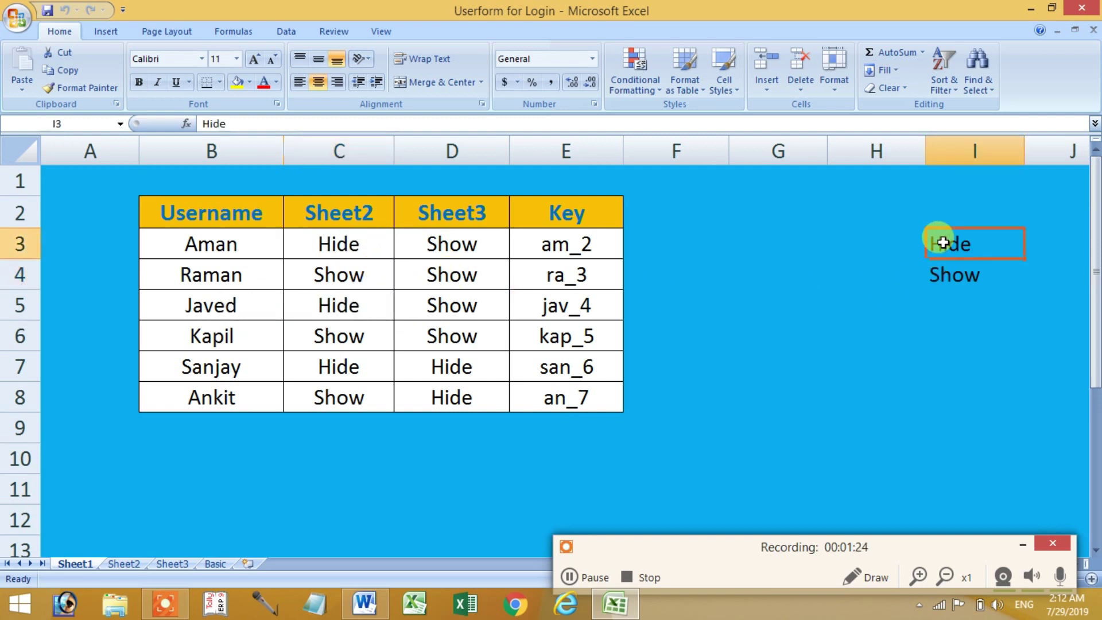
{"action": "left_click", "coordinate": [937, 275]}
{"action": "mouse_move", "coordinate": [319, 239]}
{"action": "left_mouse_down"}
{"action": "mouse_move", "coordinate": [321, 400]}
{"action": "mouse_move", "coordinate": [425, 405]}
{"action": "left_mouse_up"}
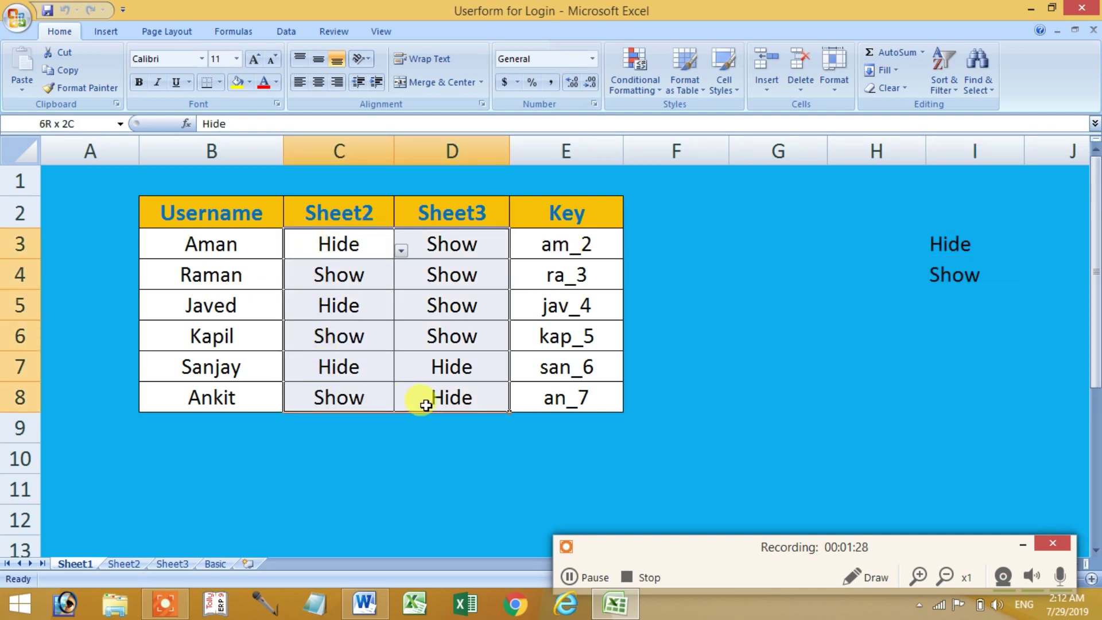
{"action": "left_click", "coordinate": [286, 33]}
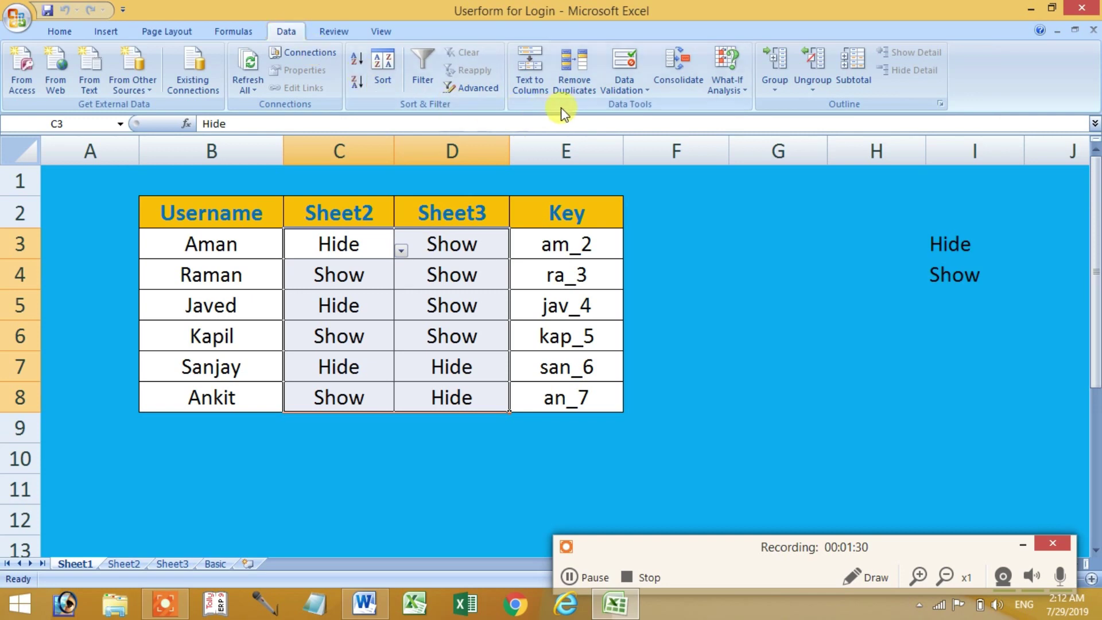
{"action": "left_click", "coordinate": [624, 89]}
{"action": "left_click", "coordinate": [652, 106]}
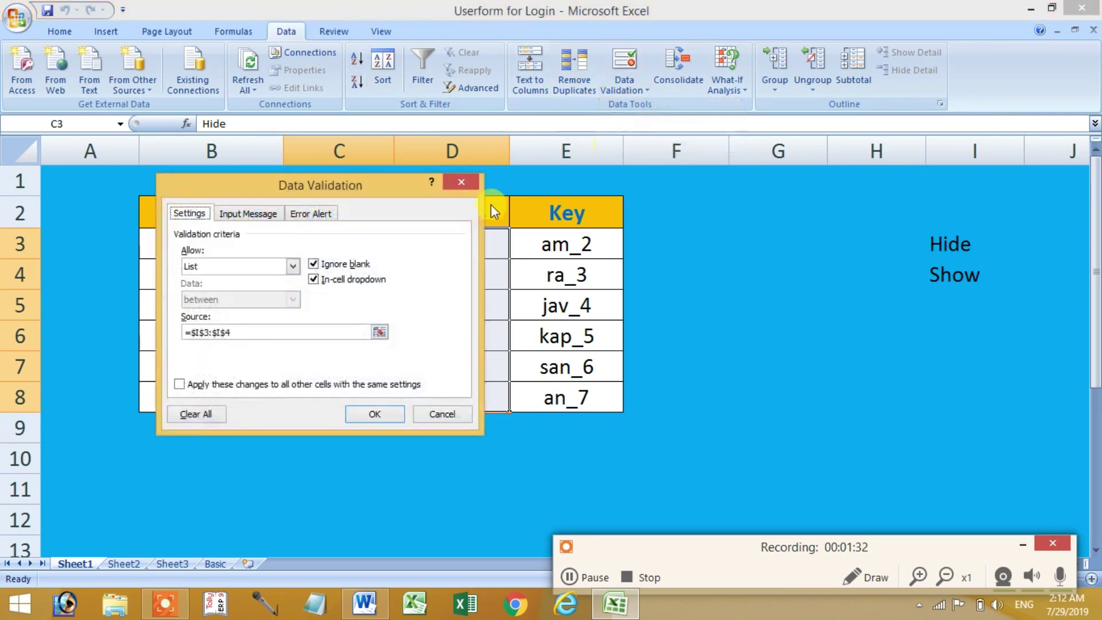
{"action": "left_click", "coordinate": [261, 338]}
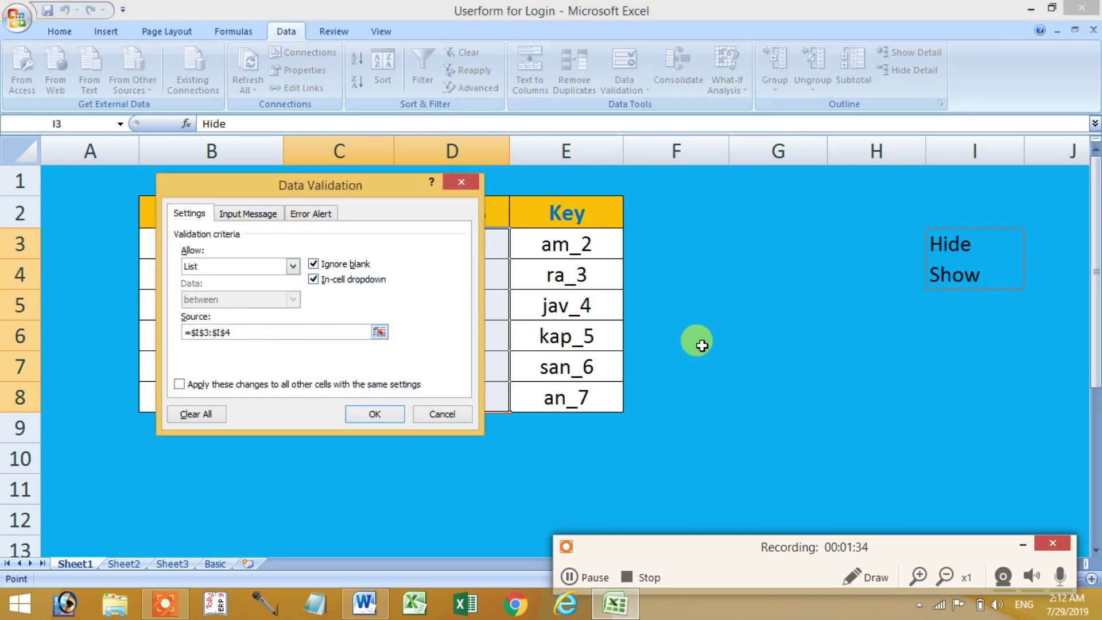
{"action": "left_click", "coordinate": [241, 267]}
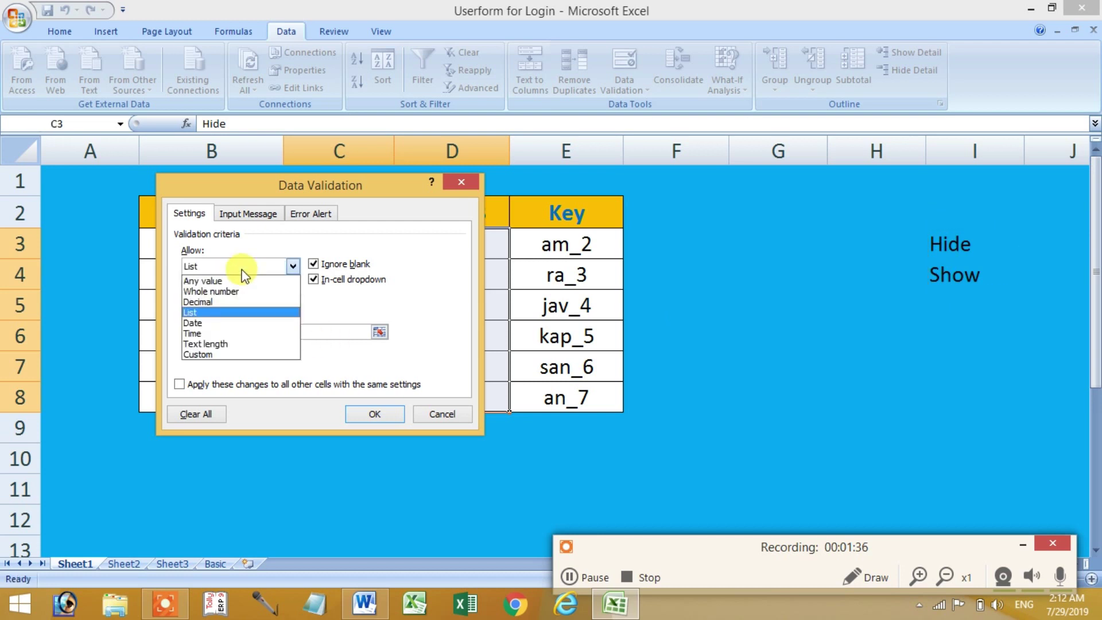
{"action": "left_click", "coordinate": [225, 310]}
{"action": "left_click", "coordinate": [228, 332]}
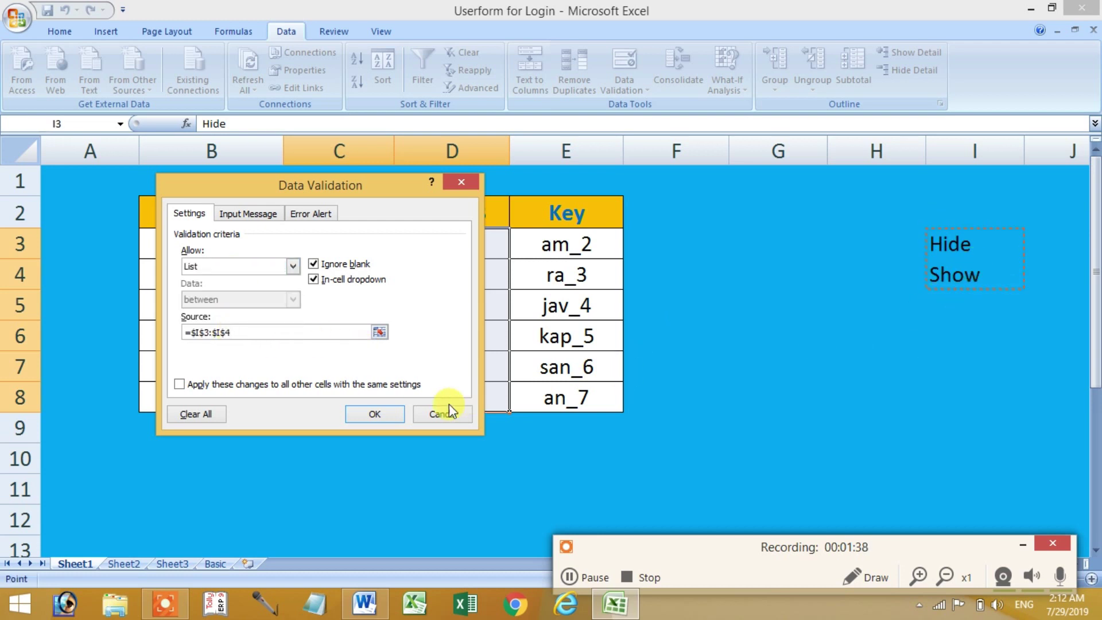
{"action": "left_click", "coordinate": [370, 409]}
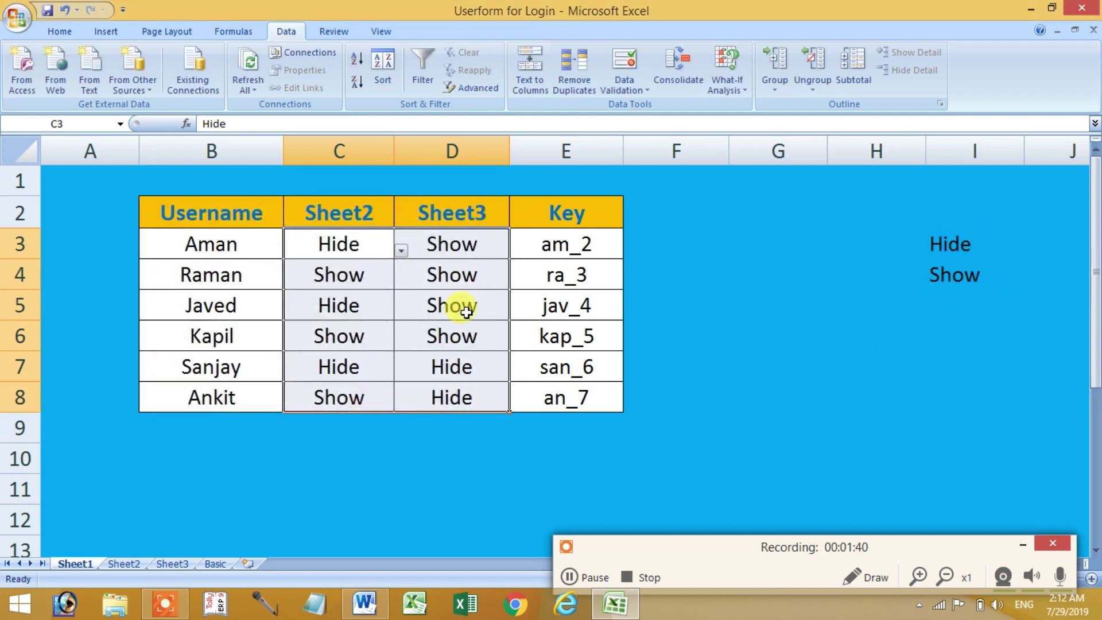
{"action": "left_click", "coordinate": [451, 276]}
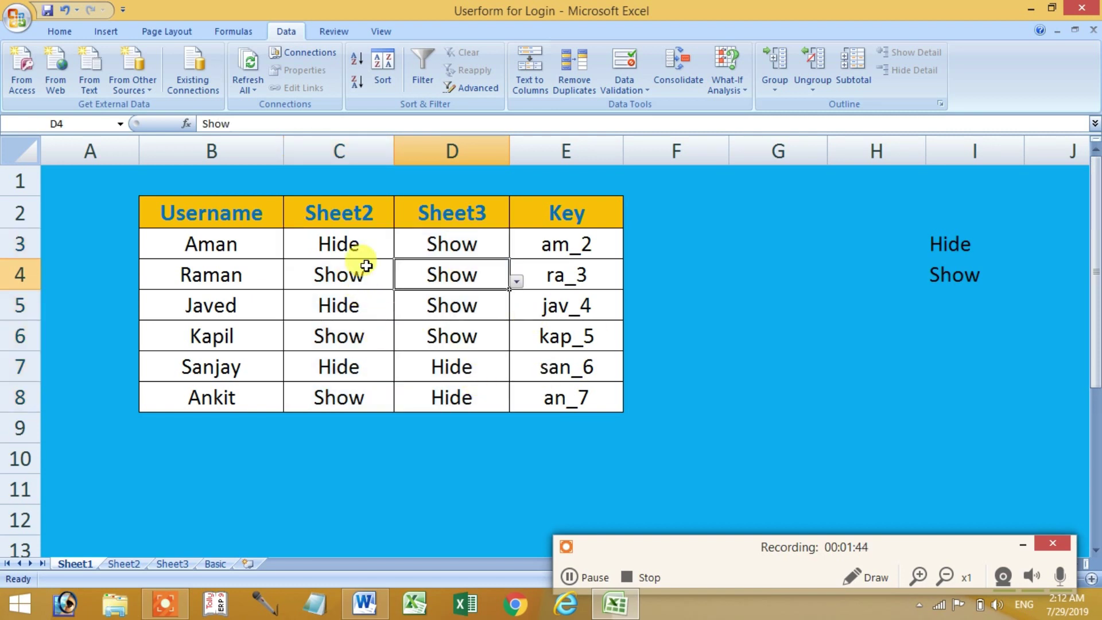
{"action": "left_click_drag", "start_coordinate": [562, 247], "coordinate": [555, 396]}
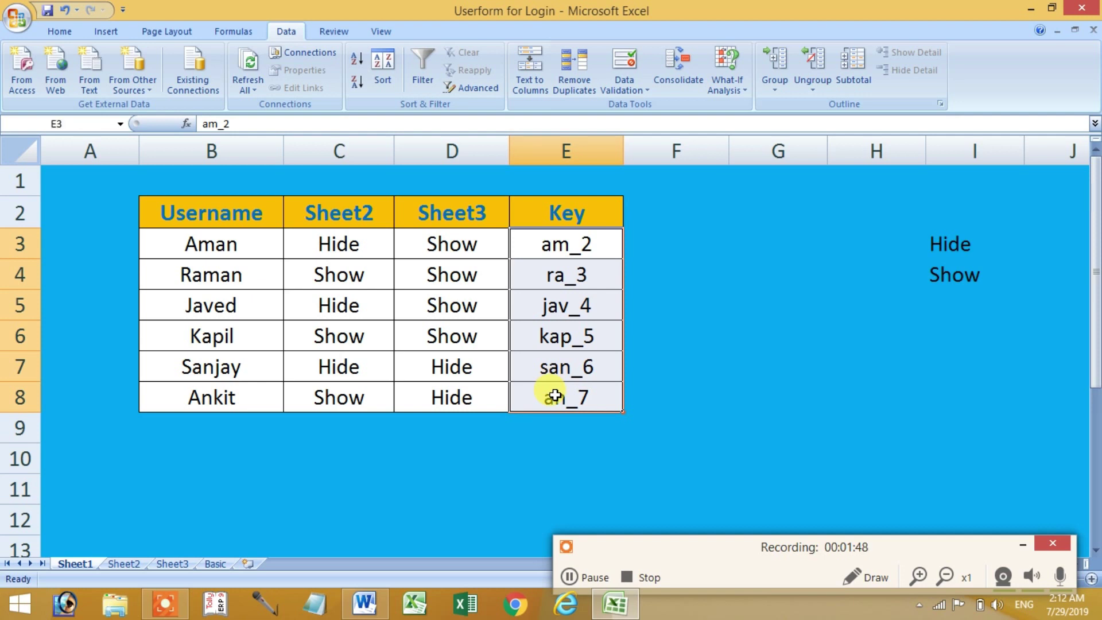
{"action": "left_click", "coordinate": [566, 246]}
{"action": "left_click", "coordinate": [561, 272]}
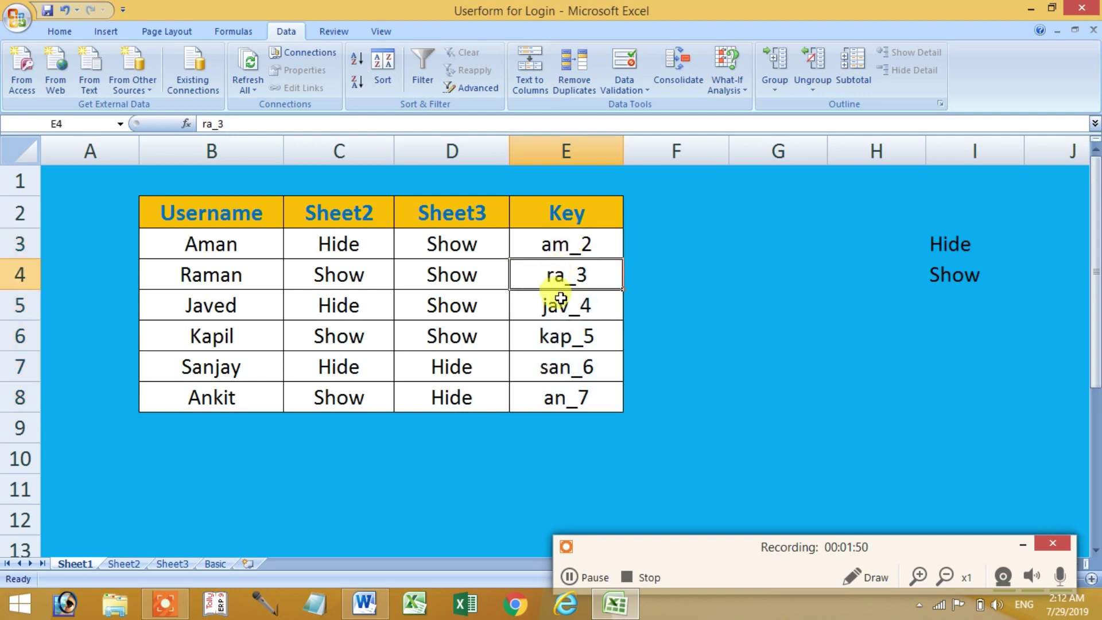
{"action": "left_click", "coordinate": [560, 299]}
{"action": "left_click", "coordinate": [560, 337]}
{"action": "left_click", "coordinate": [556, 366]}
{"action": "left_click", "coordinate": [551, 396]}
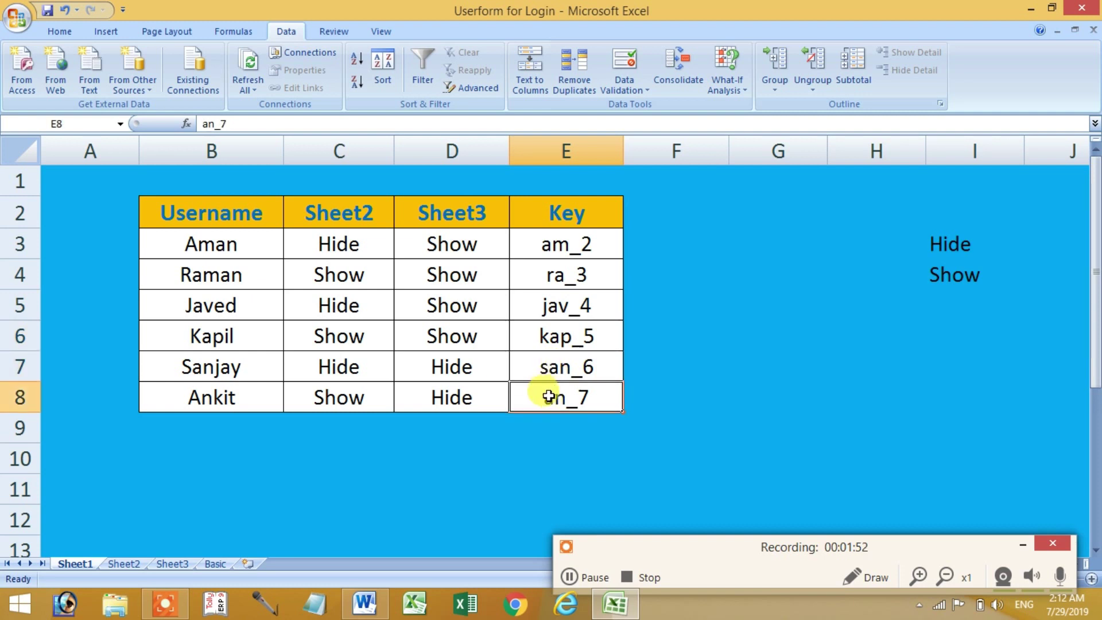
{"action": "left_click", "coordinate": [545, 244]}
{"action": "left_click", "coordinate": [238, 246]}
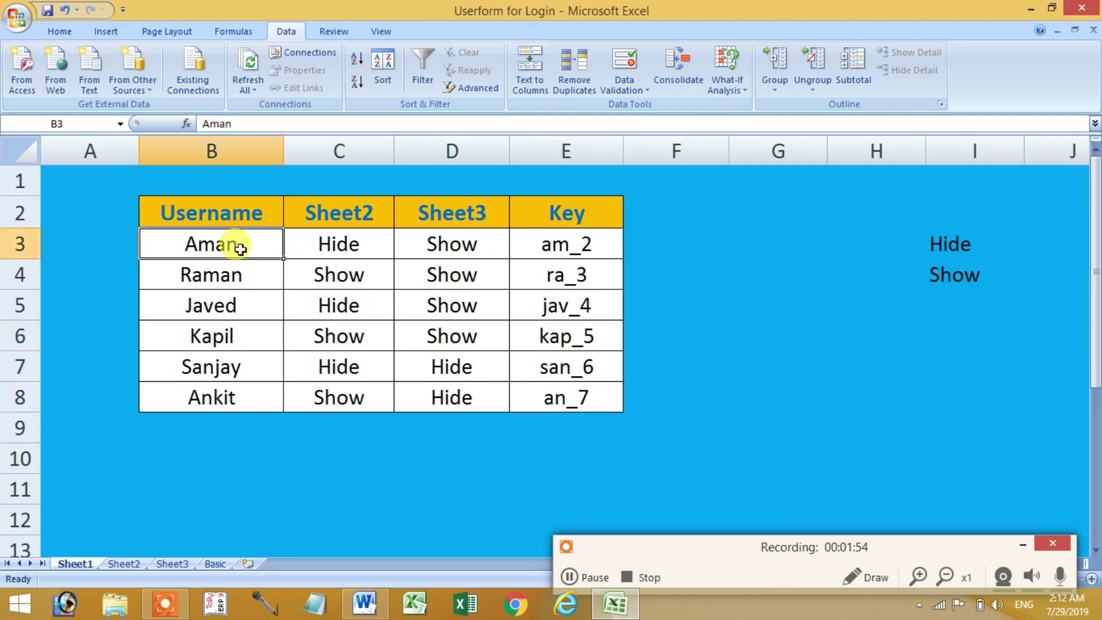
{"action": "left_click", "coordinate": [551, 244]}
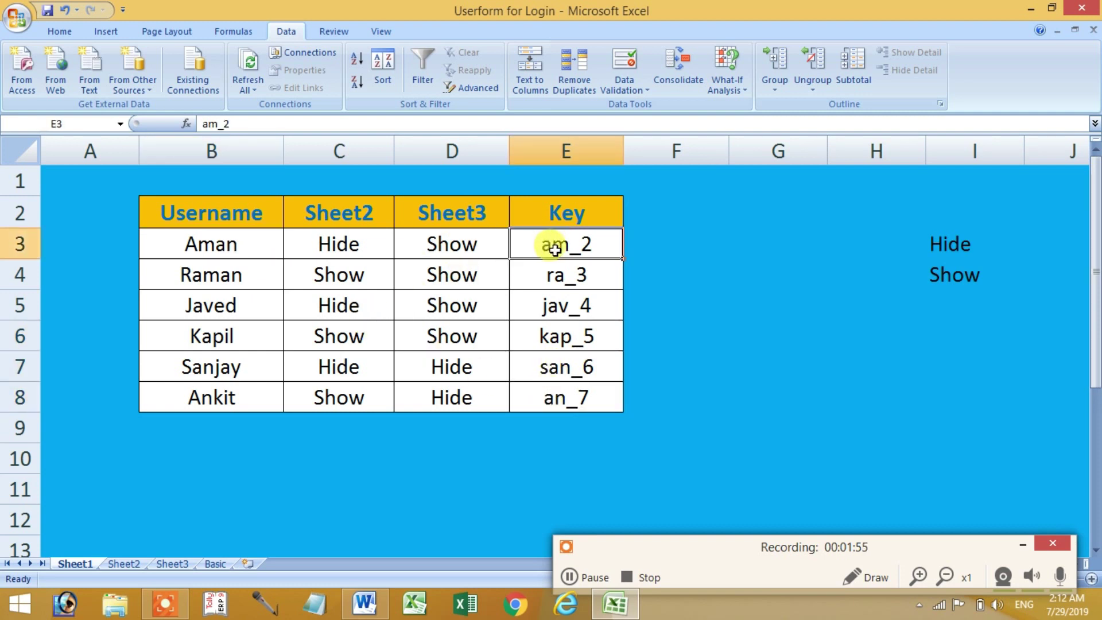
{"action": "left_click", "coordinate": [362, 253]}
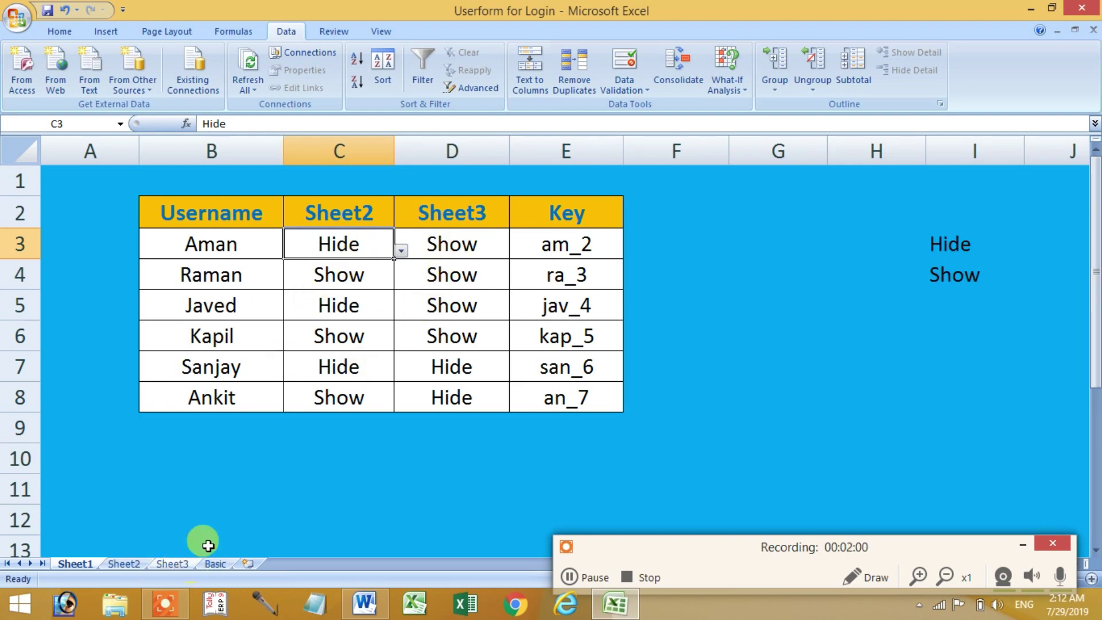
{"action": "left_click", "coordinate": [230, 252]}
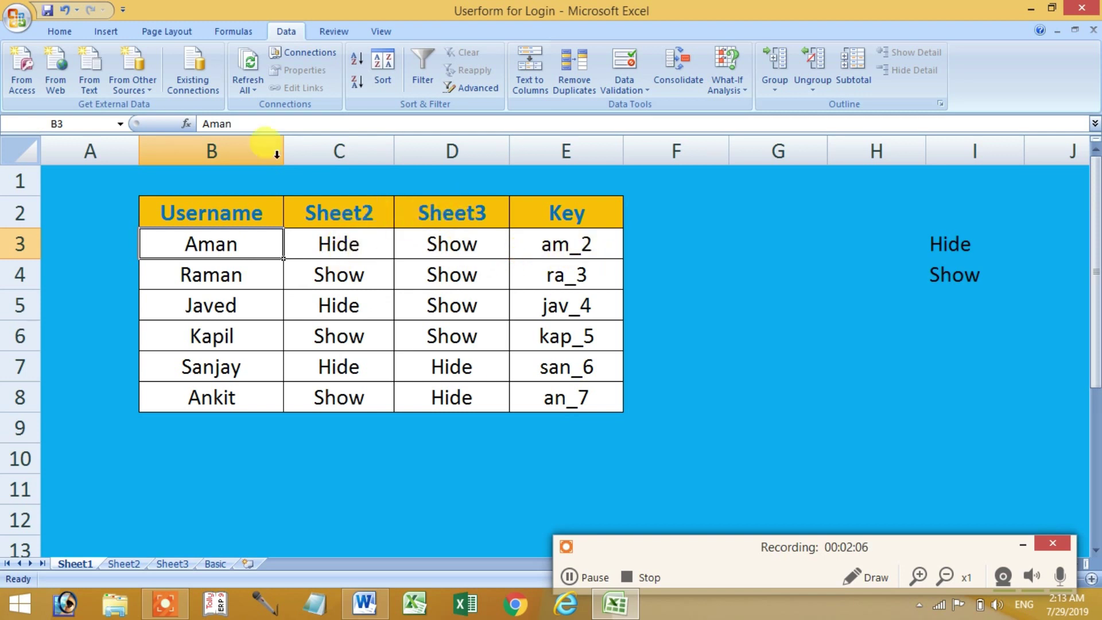
Step: Close the workbook and Excel, then reopen Userform for Login from the desktop
{"action": "left_click", "coordinate": [23, 22]}
{"action": "left_click", "coordinate": [74, 342]}
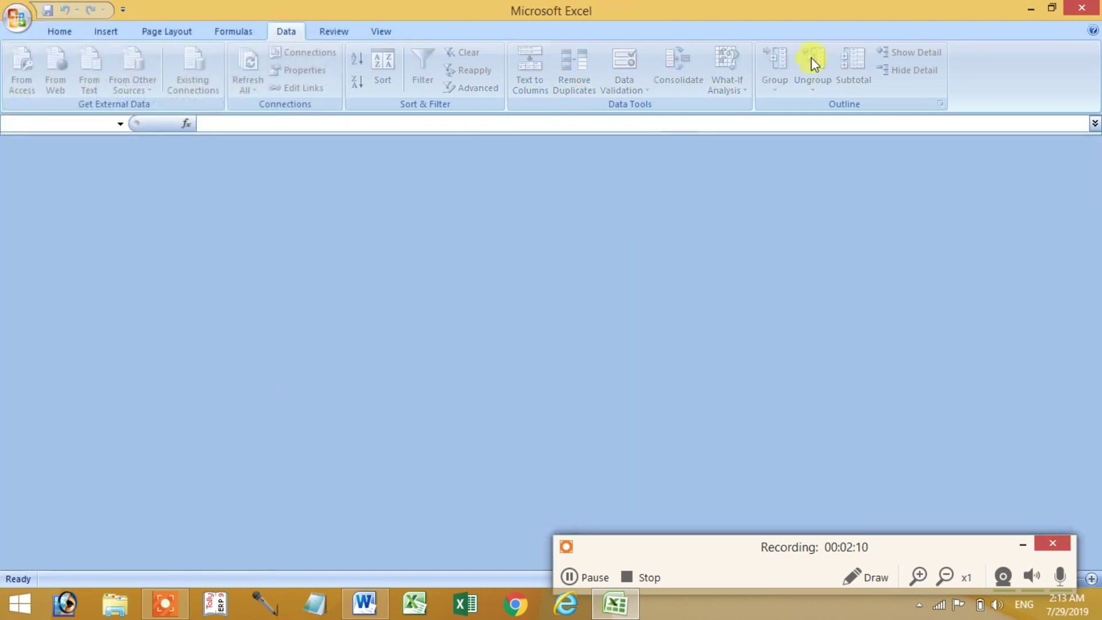
{"action": "left_click", "coordinate": [1031, 8]}
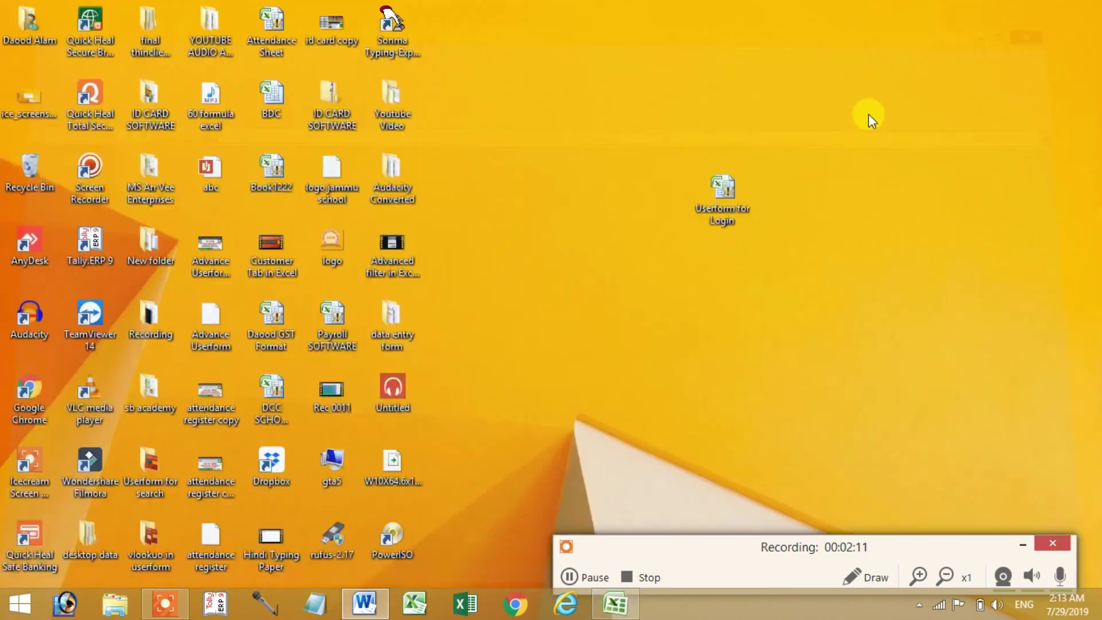
{"action": "double_click", "coordinate": [726, 190]}
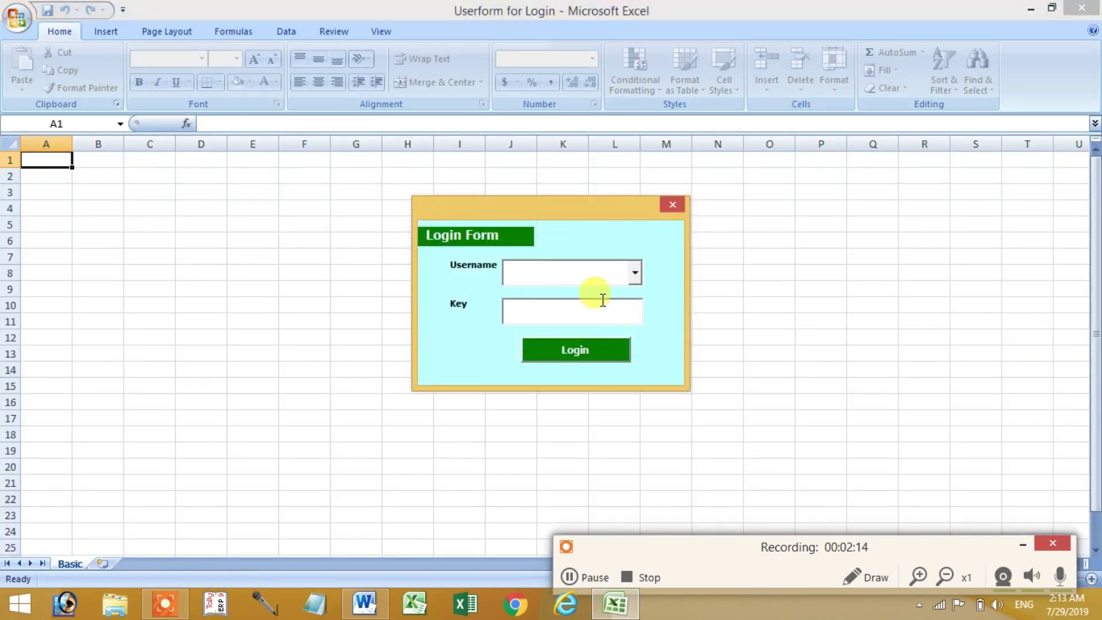
Step: Log in as the first listed user with their key and dismiss the welcome message
{"action": "left_click", "coordinate": [633, 279]}
{"action": "left_click", "coordinate": [612, 296]}
{"action": "left_click", "coordinate": [588, 313]}
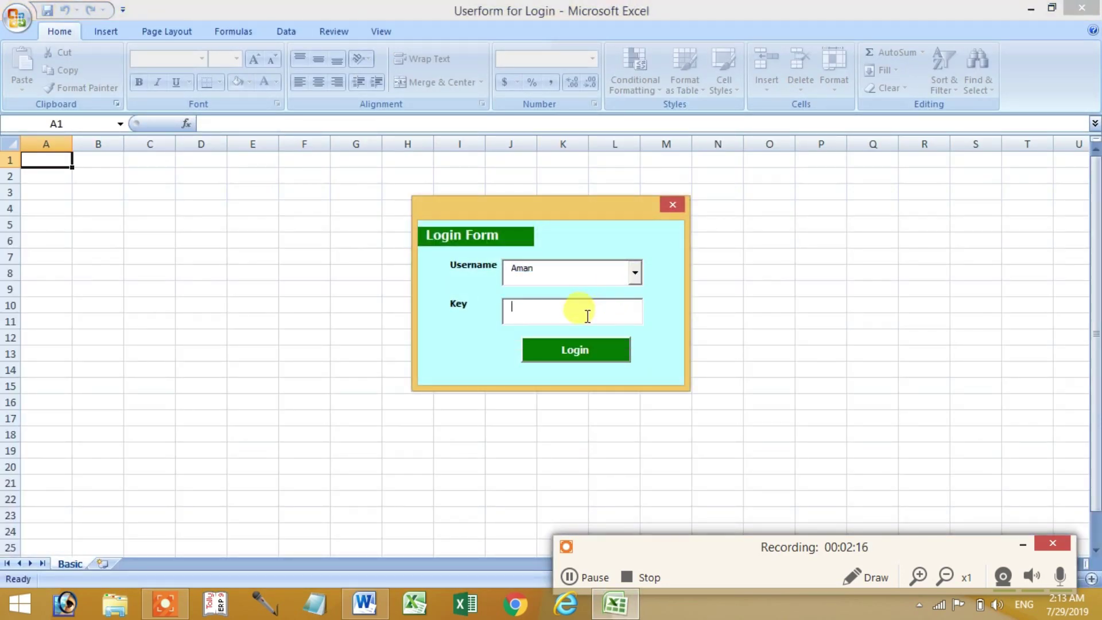
{"action": "type", "text": "**"}
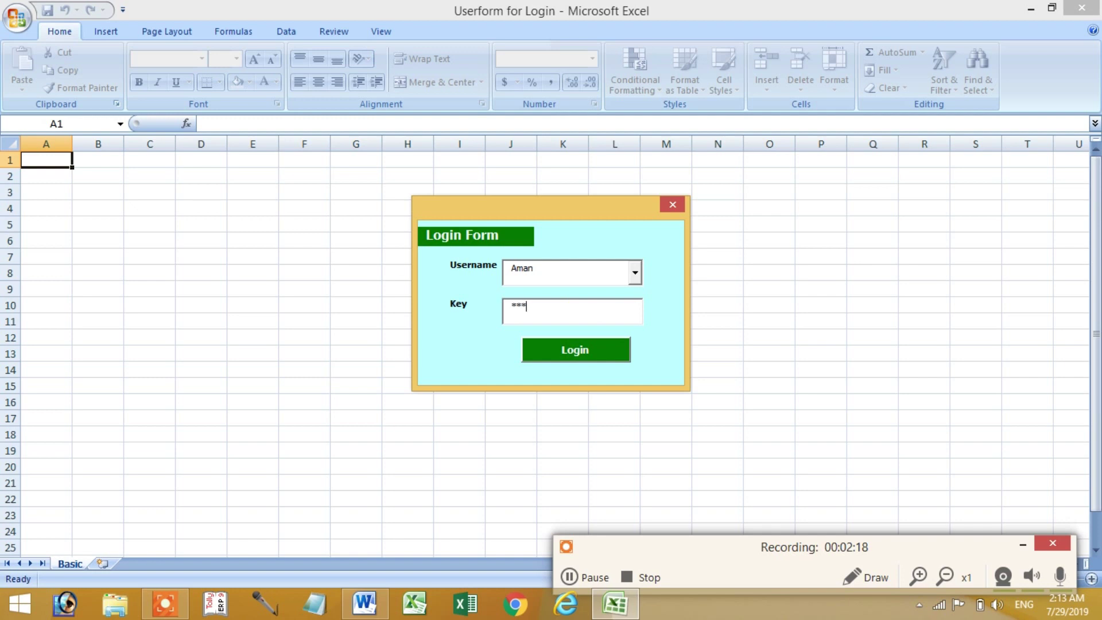
{"action": "left_click", "coordinate": [602, 349]}
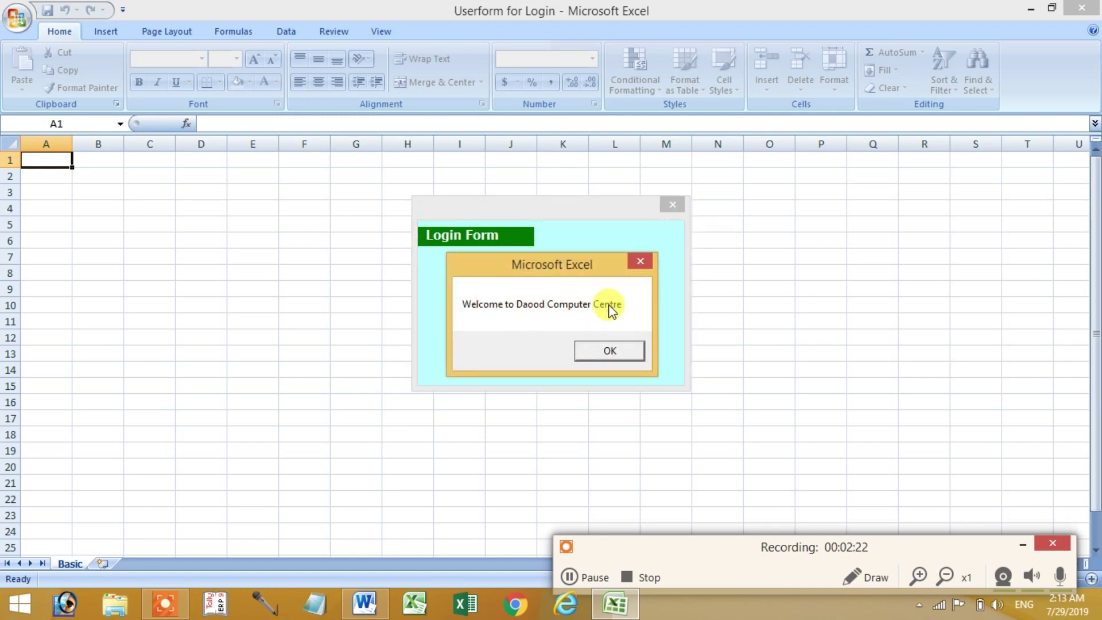
{"action": "left_click", "coordinate": [611, 351]}
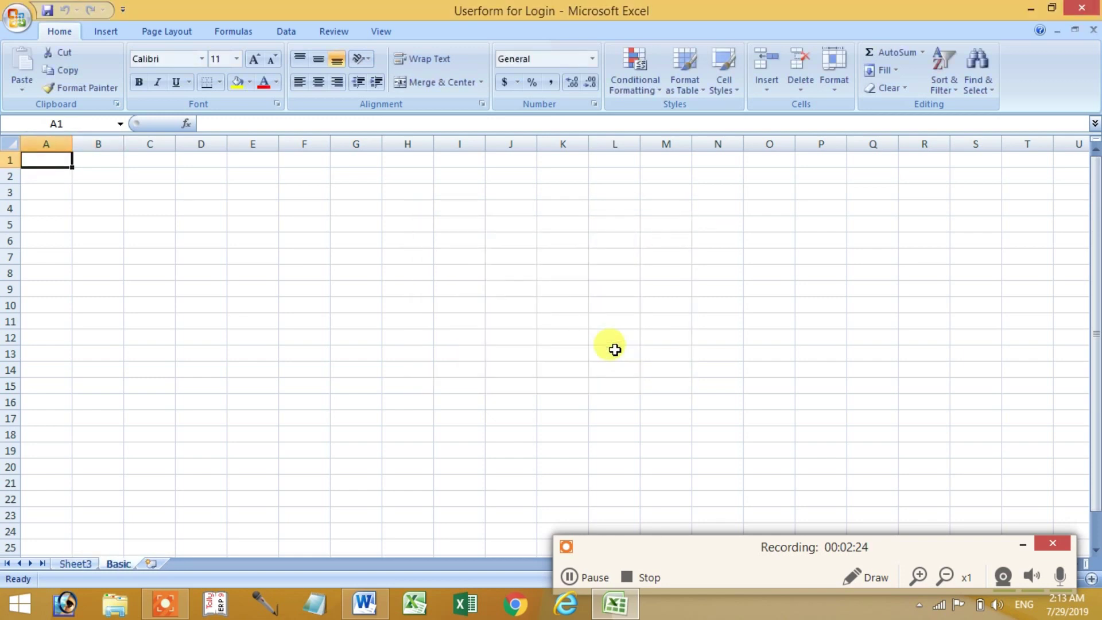
Step: Confirm only Sheet3 and Basic are visible, then close Excel
{"action": "left_click", "coordinate": [75, 563]}
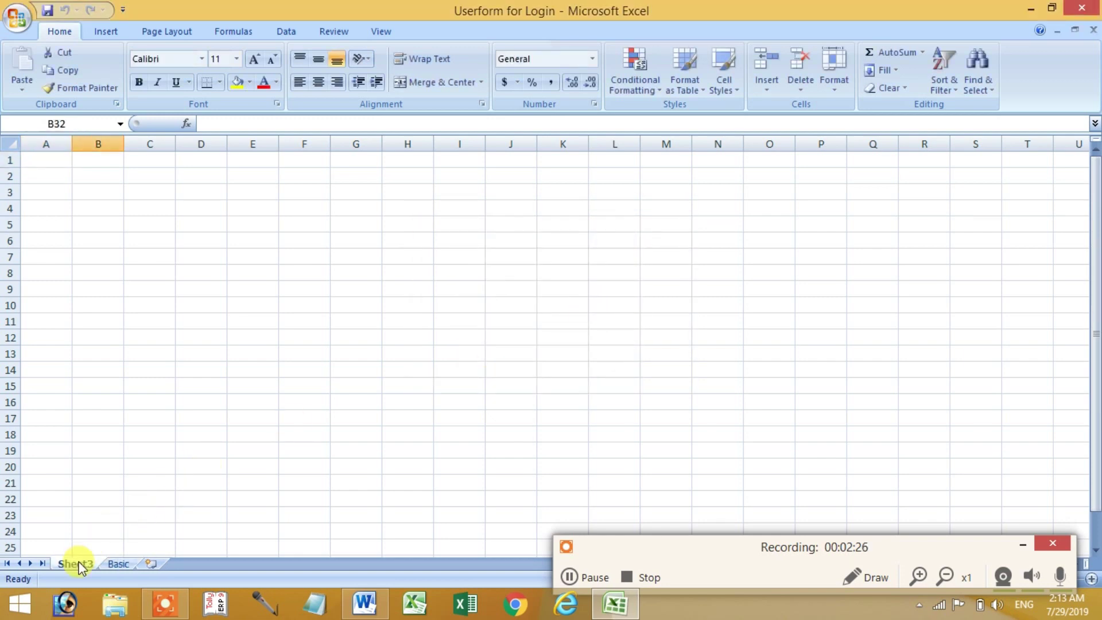
{"action": "left_click", "coordinate": [119, 564]}
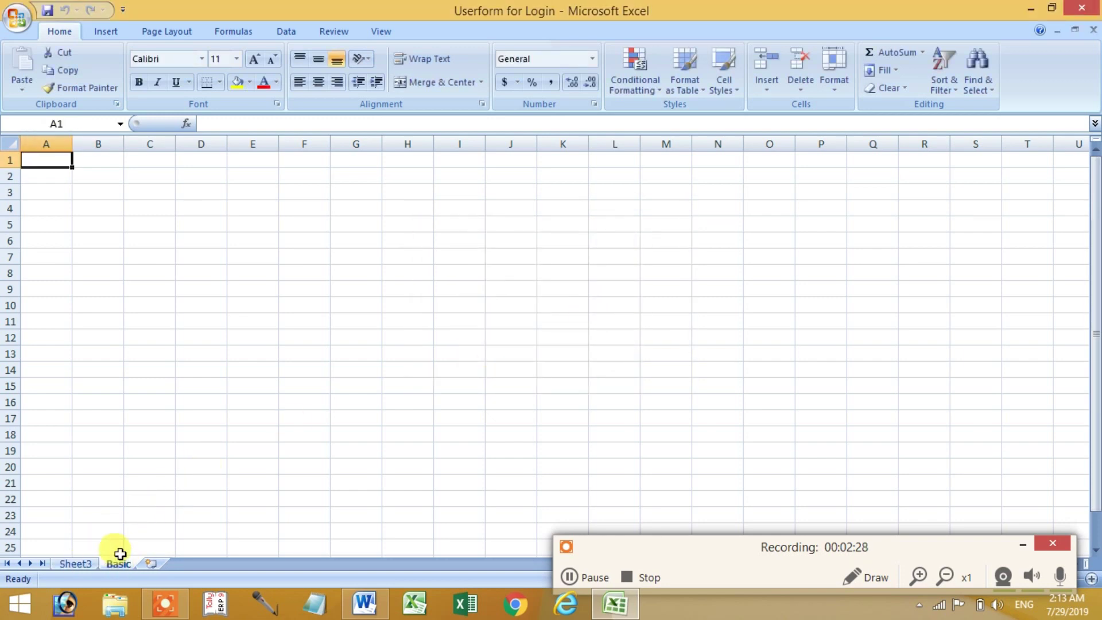
{"action": "left_click", "coordinate": [81, 568]}
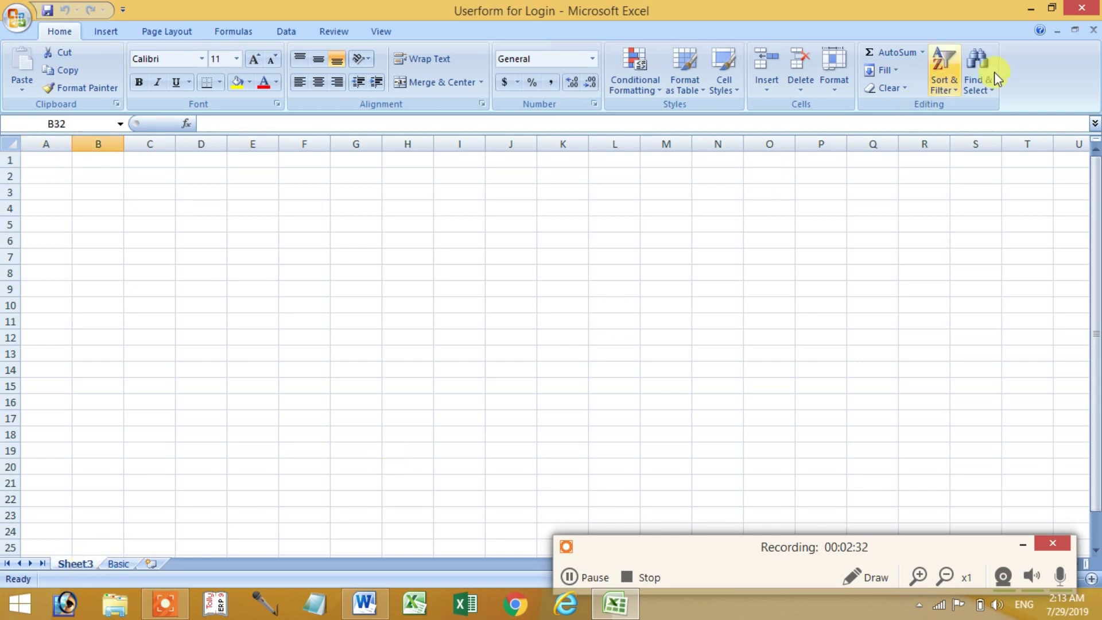
{"action": "left_click", "coordinate": [1082, 8]}
Step: Discard changes, reopen the workbook and log in as admin with the admin key
{"action": "left_click", "coordinate": [551, 343]}
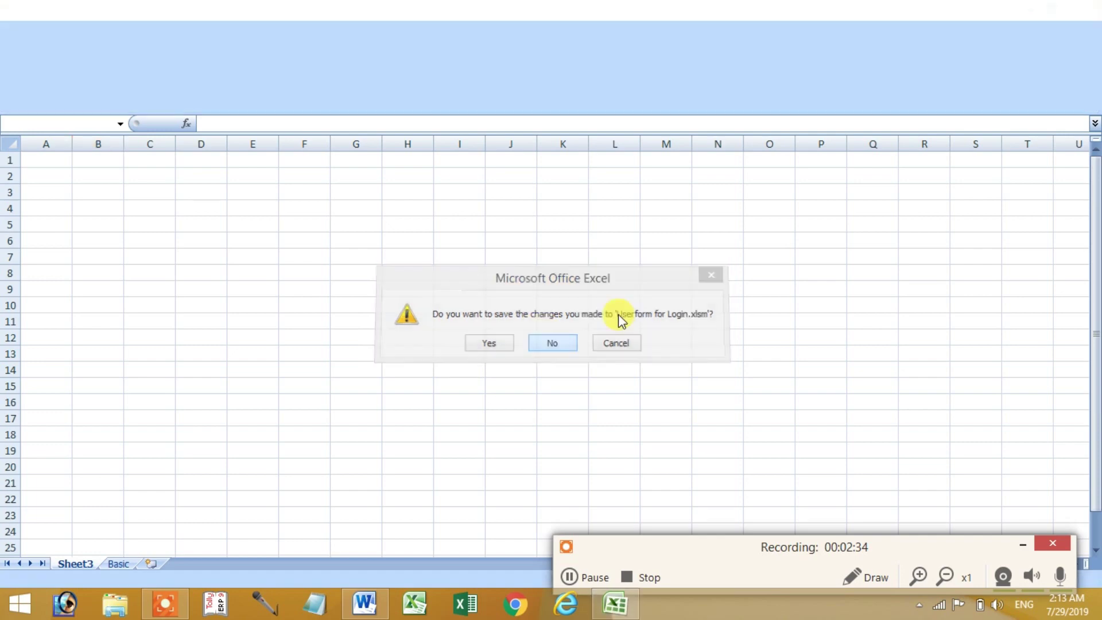
{"action": "double_click", "coordinate": [712, 194]}
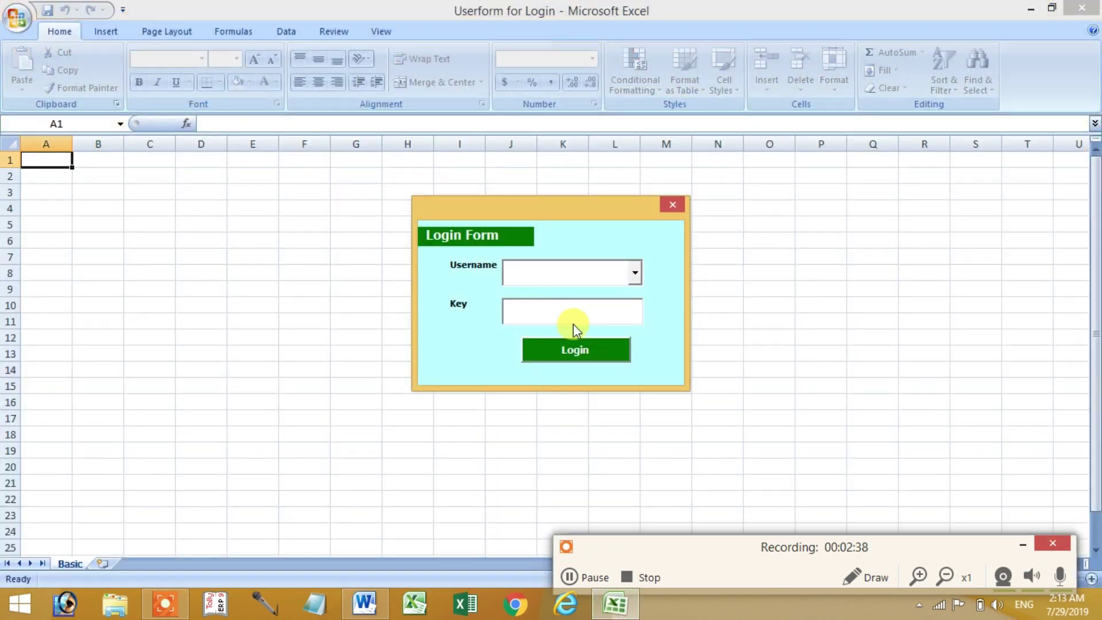
{"action": "type", "text": "12345"}
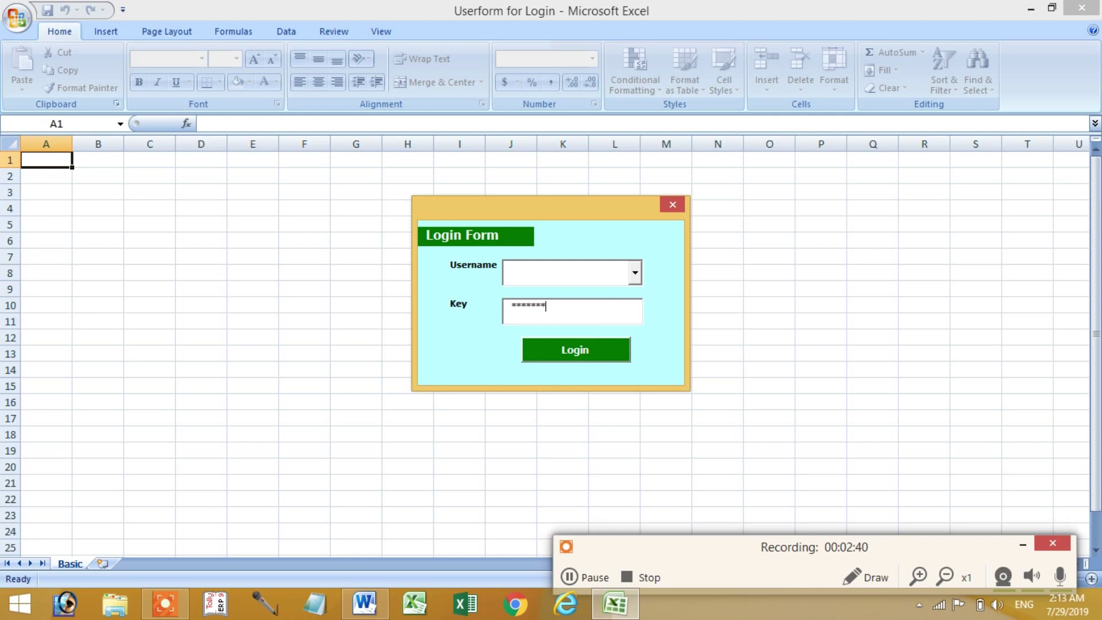
{"action": "key", "text": "Tab"}
{"action": "key", "text": "Return"}
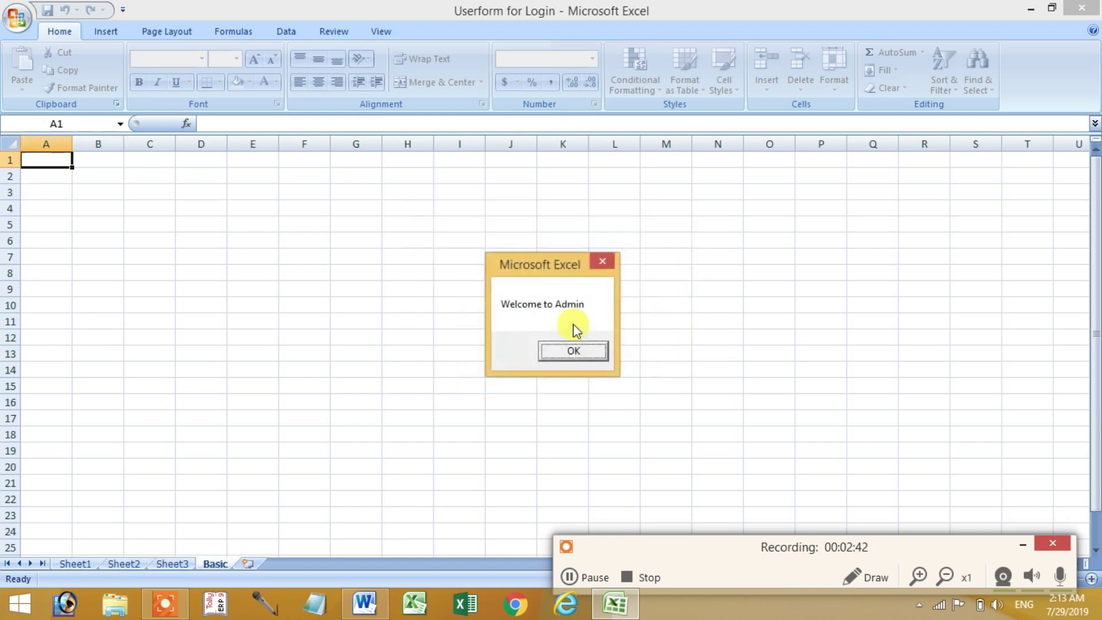
{"action": "left_click", "coordinate": [572, 350]}
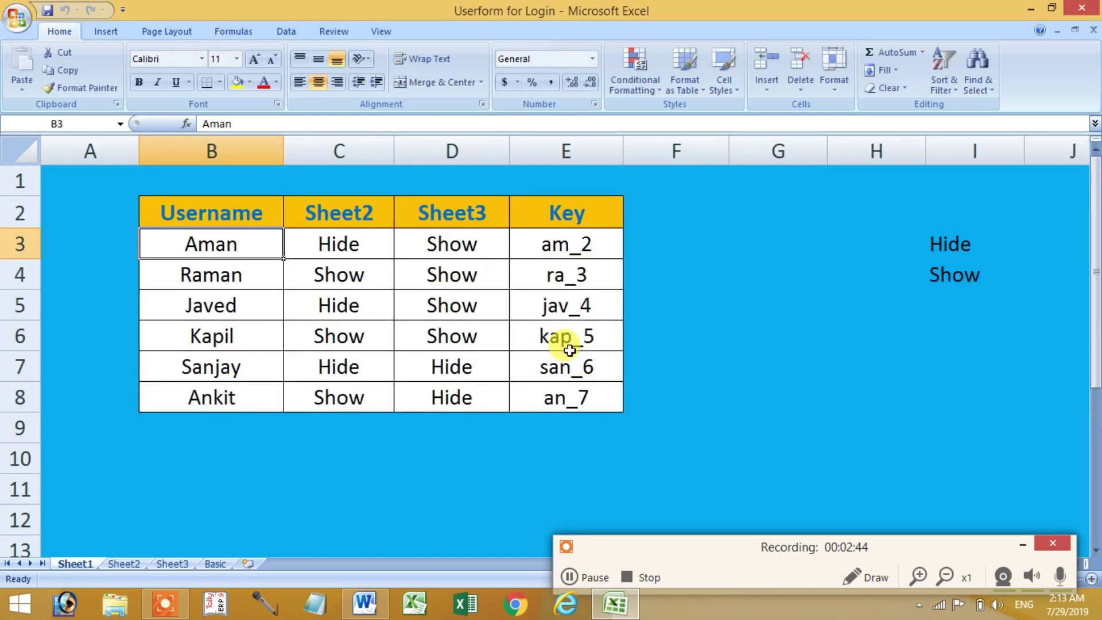
Step: Check that Sheet2 and Sheet3 are visible again, then return to Sheet1
{"action": "left_click", "coordinate": [124, 564]}
{"action": "left_click", "coordinate": [172, 563]}
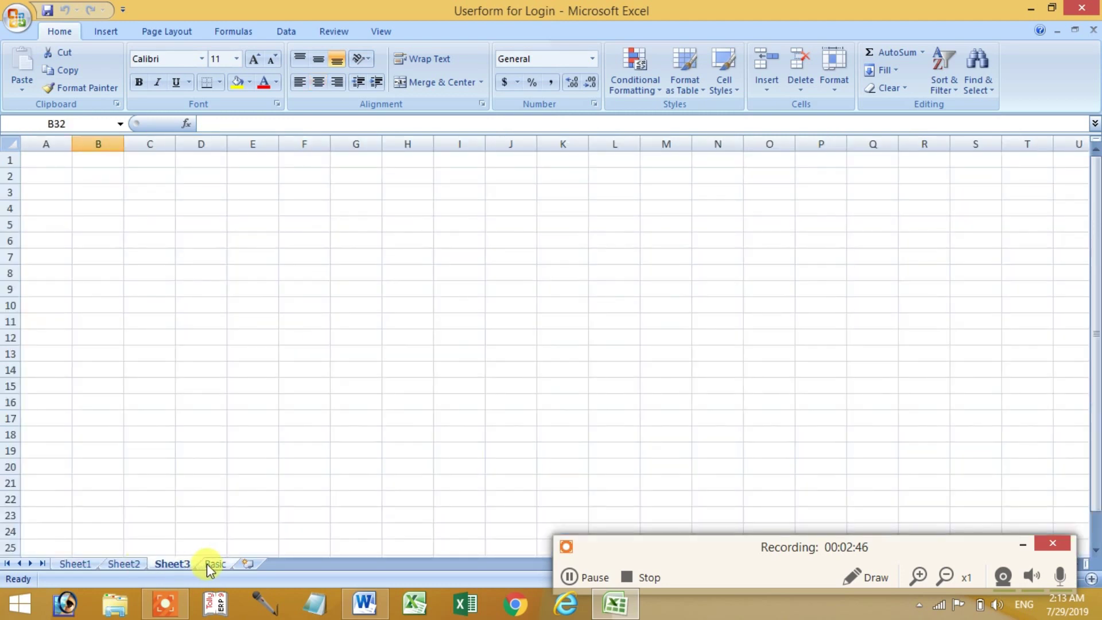
{"action": "left_click", "coordinate": [135, 564]}
{"action": "left_click", "coordinate": [80, 563]}
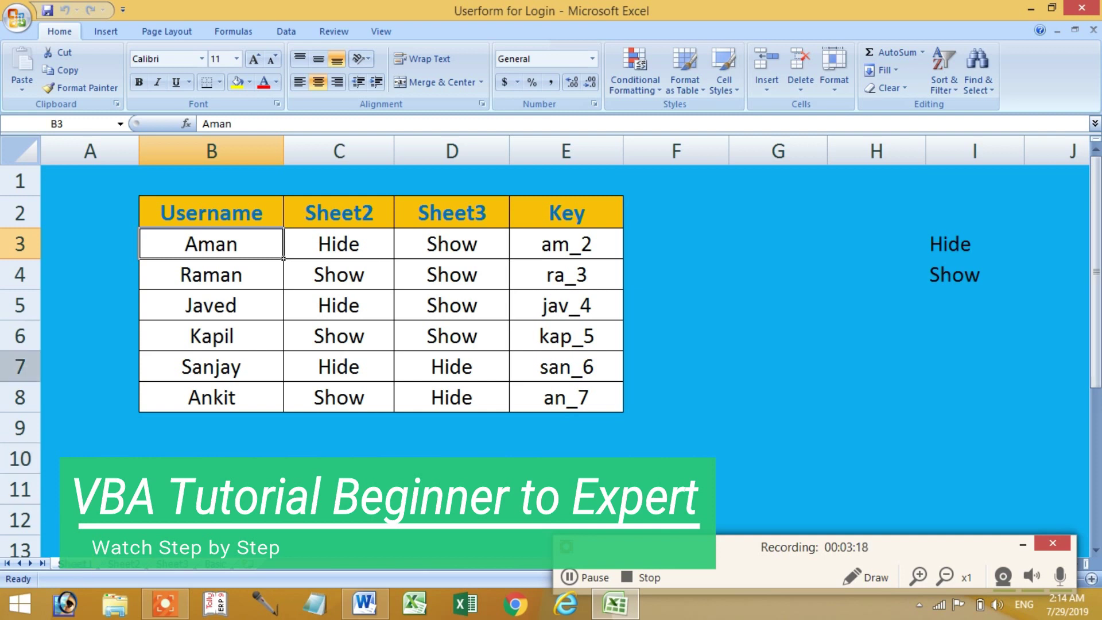
{"action": "left_click", "coordinate": [17, 23]}
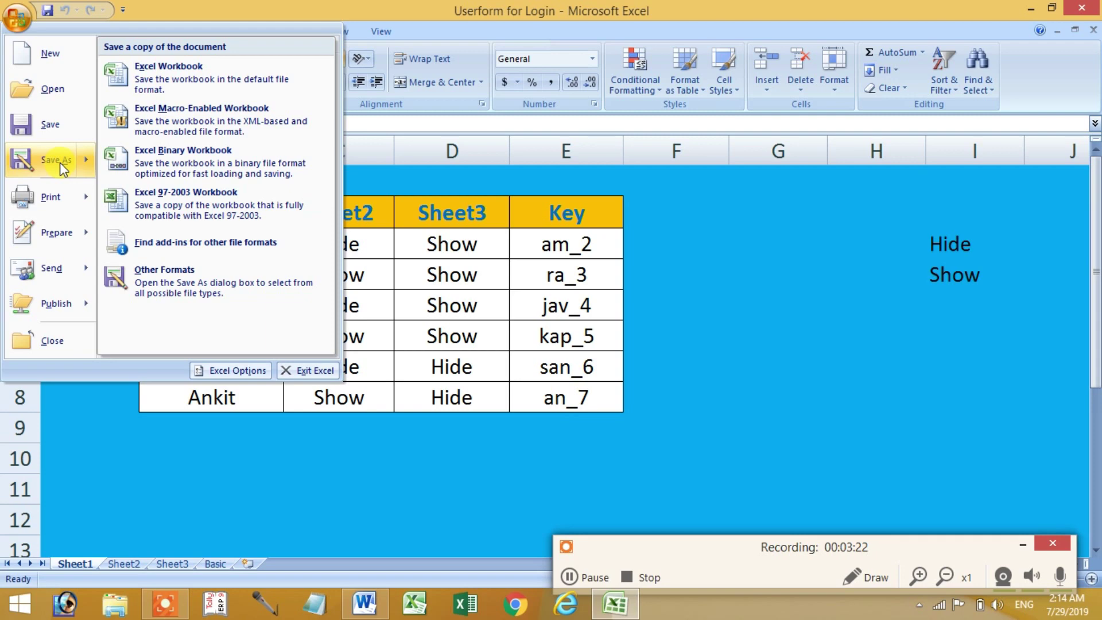
{"action": "left_click", "coordinate": [59, 162]}
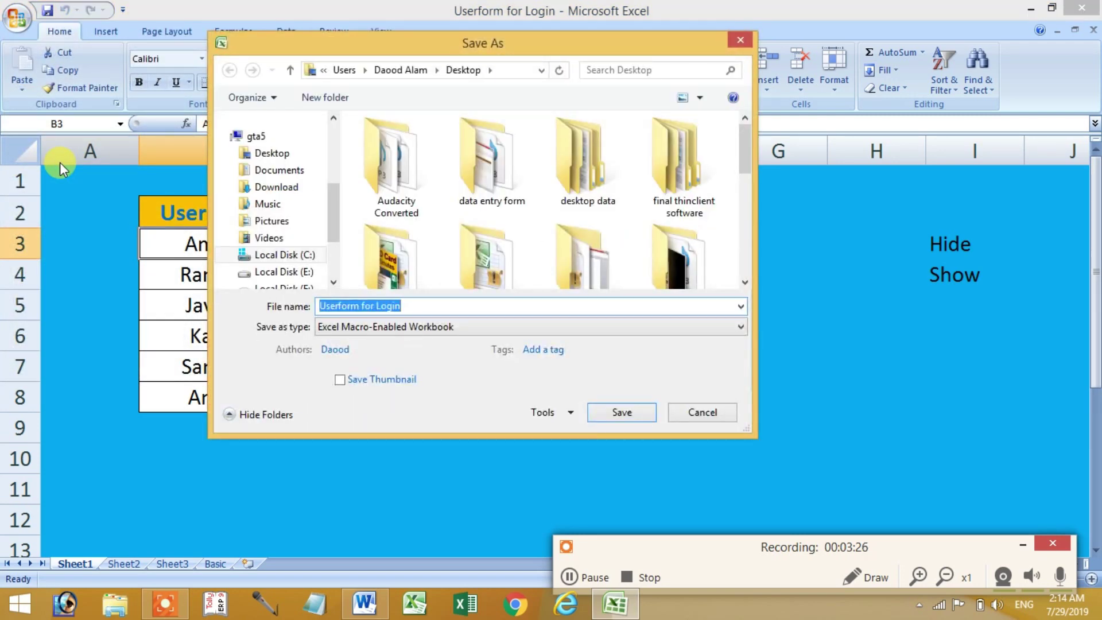
{"action": "left_click", "coordinate": [374, 332]}
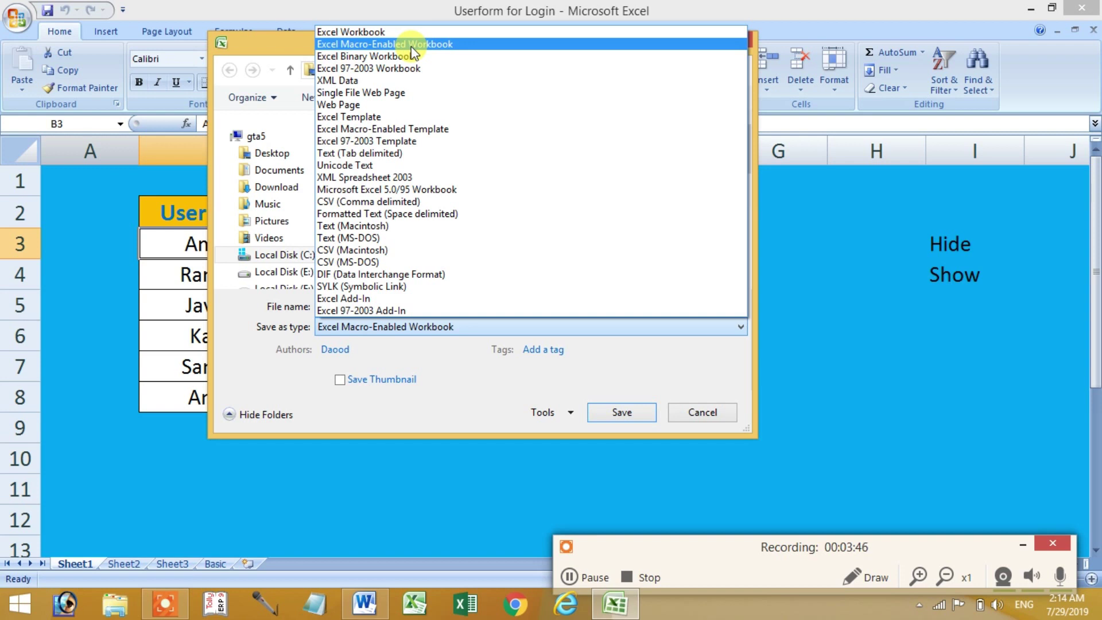
{"action": "left_click", "coordinate": [411, 48]}
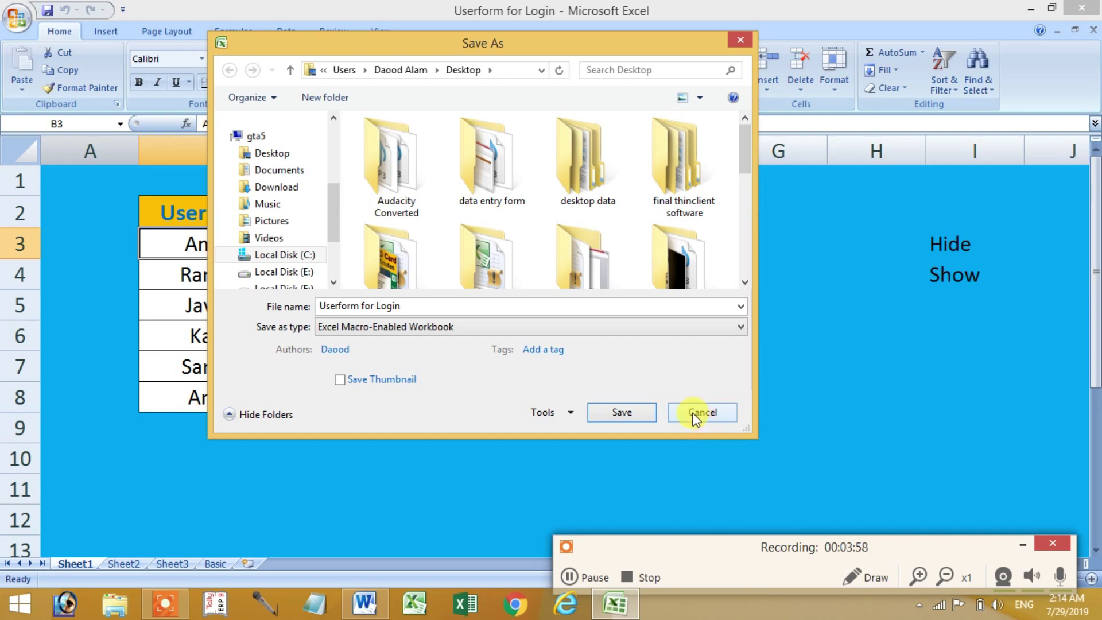
{"action": "left_click", "coordinate": [696, 416]}
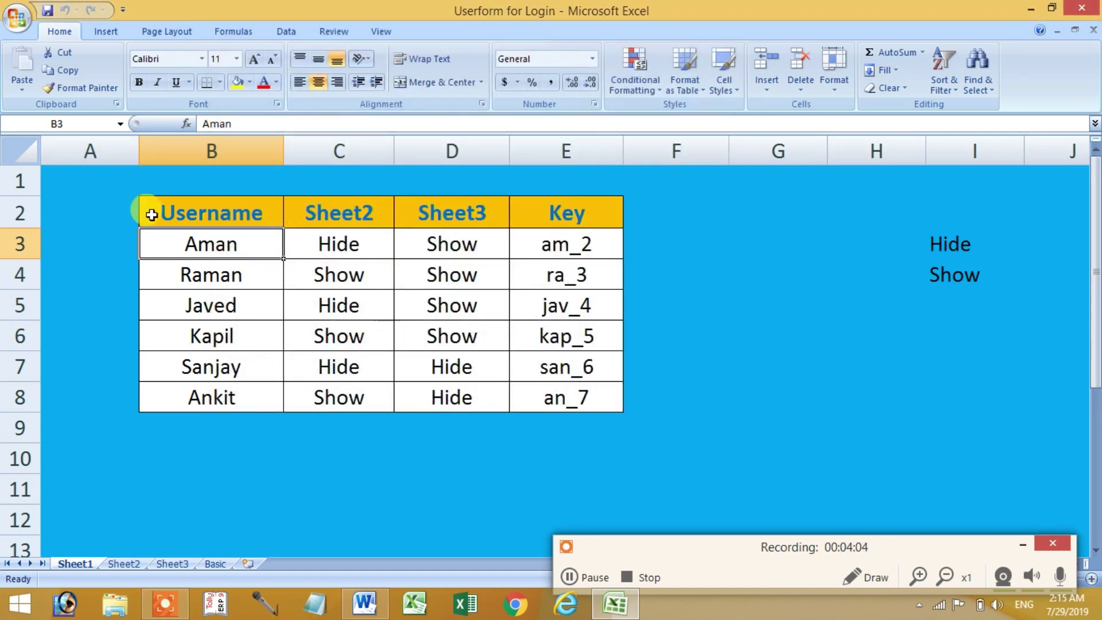
Step: Tick Show Developer tab in the Ribbon under Excel Options > Popular and view the Developer tab
{"action": "left_click", "coordinate": [28, 26]}
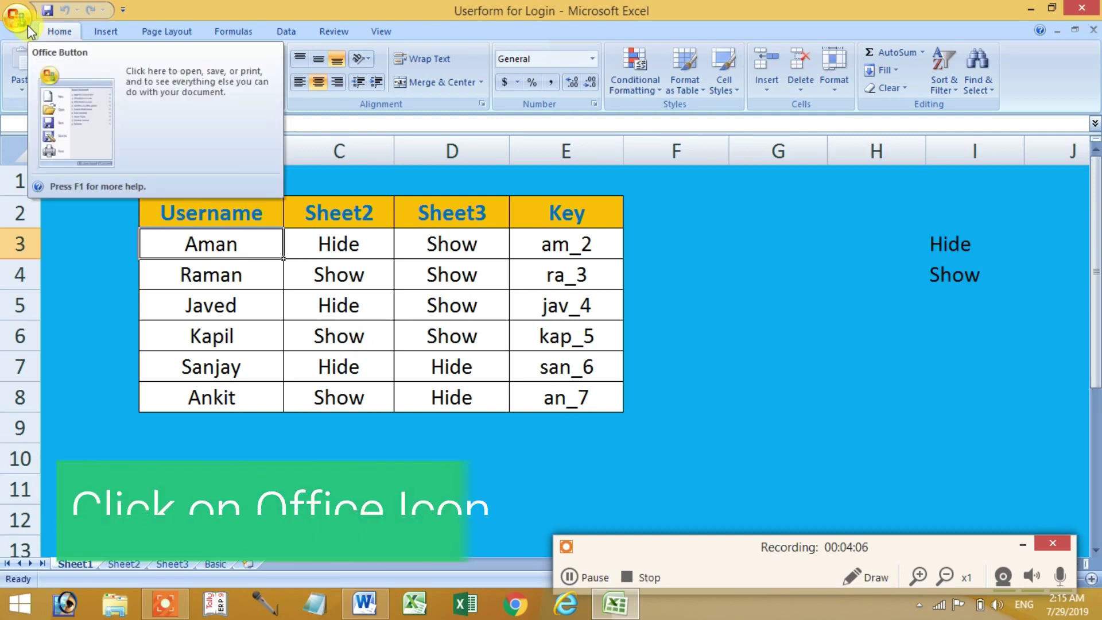
{"action": "left_click", "coordinate": [27, 25]}
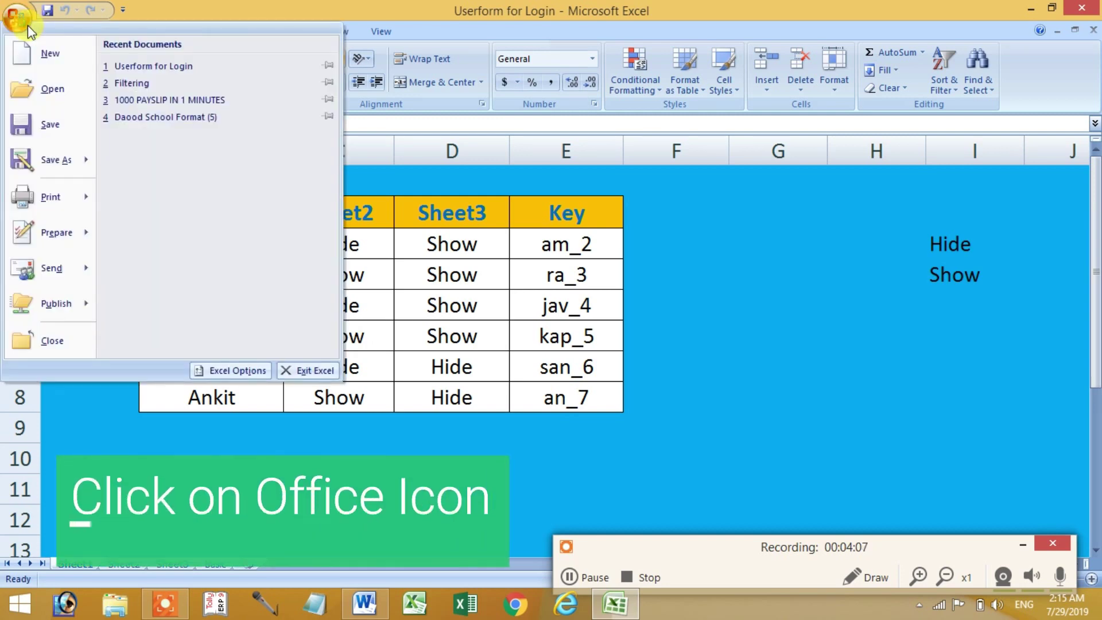
{"action": "left_click", "coordinate": [232, 370]}
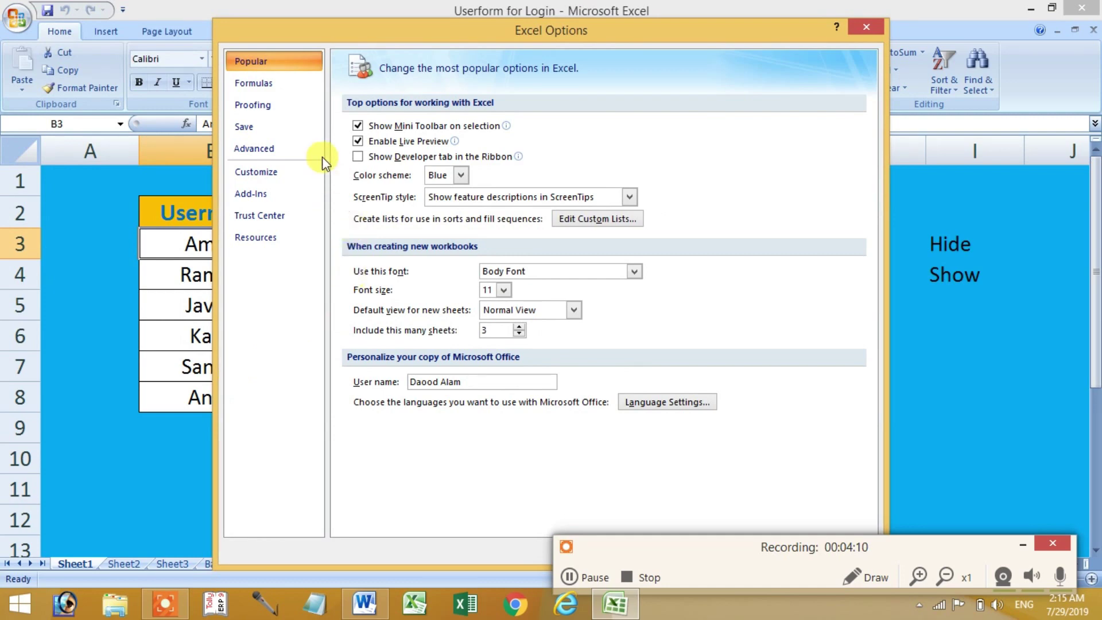
{"action": "left_click", "coordinate": [272, 107]}
{"action": "left_click", "coordinate": [277, 86]}
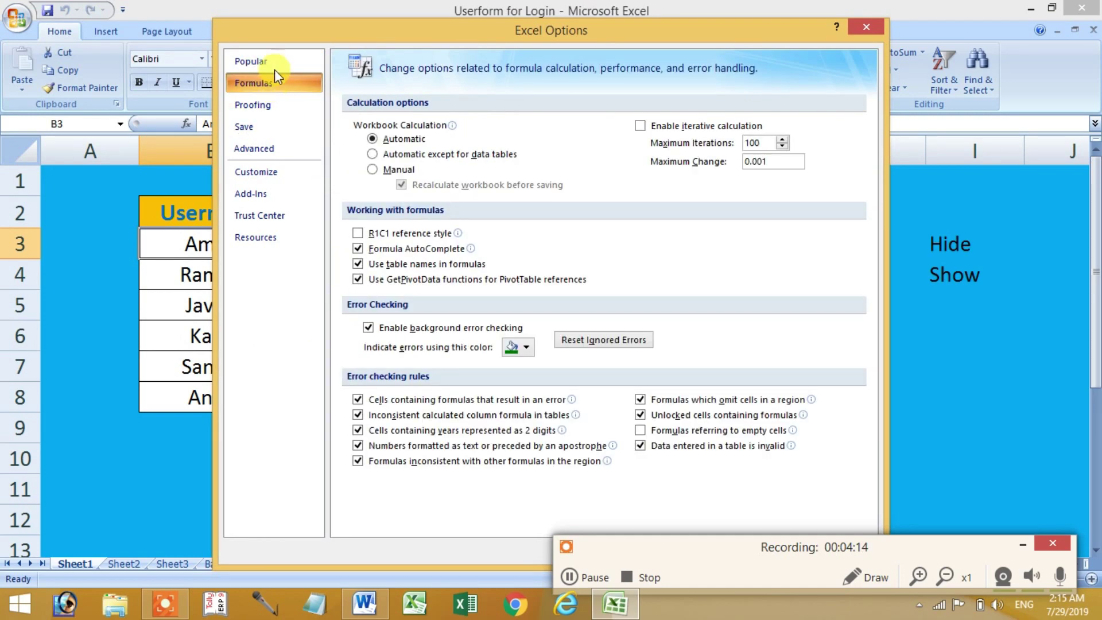
{"action": "left_click", "coordinate": [275, 64]}
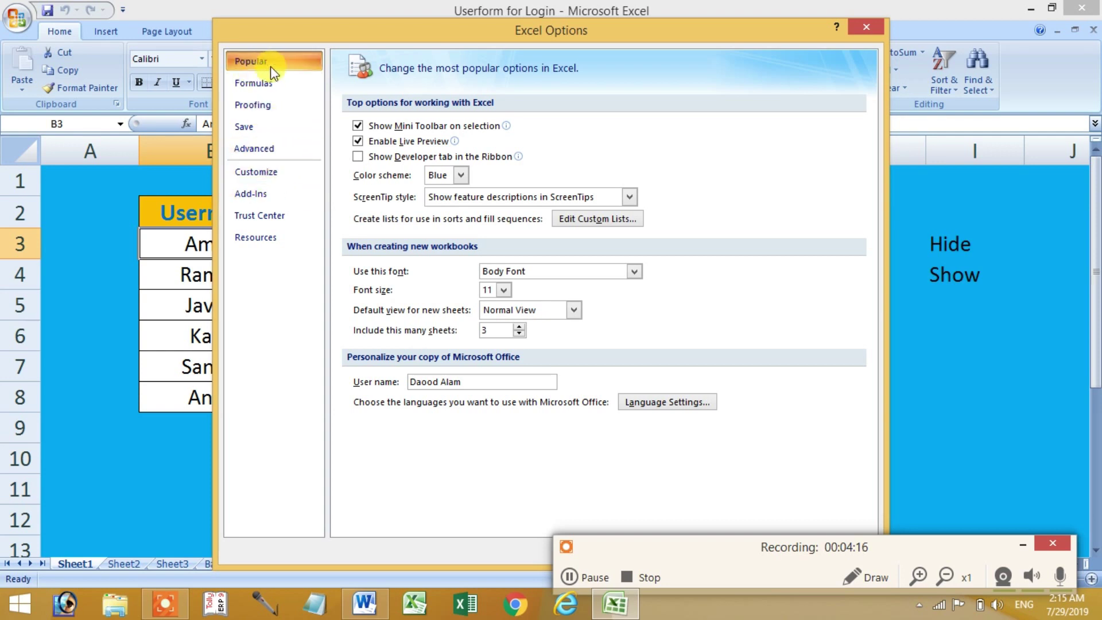
{"action": "left_click", "coordinate": [361, 156]}
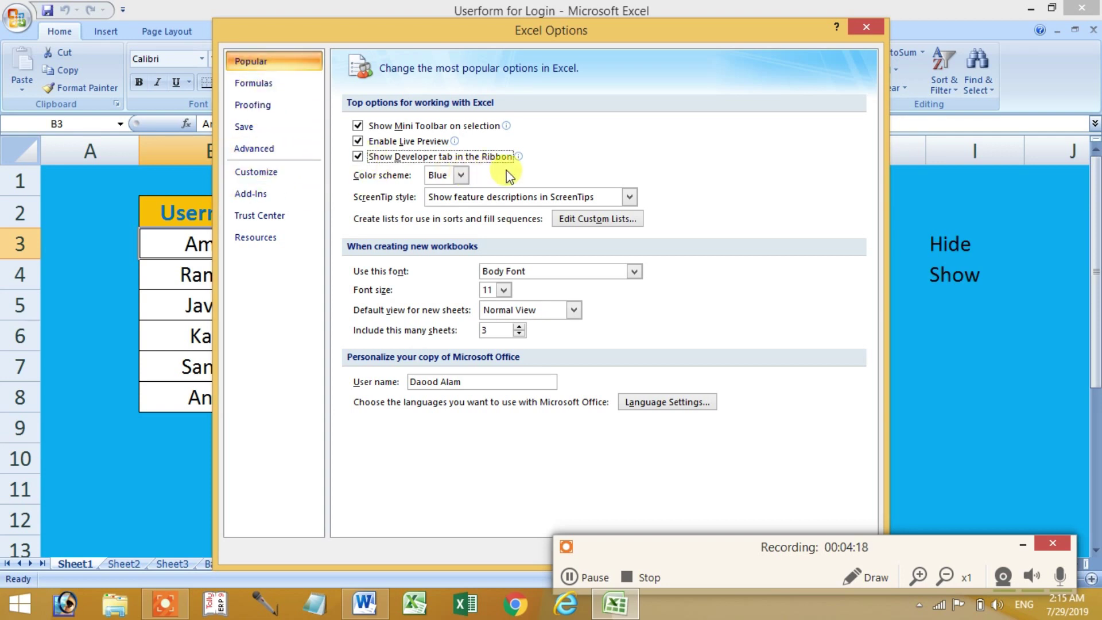
{"action": "left_click", "coordinate": [1017, 544]}
{"action": "left_click", "coordinate": [789, 550]}
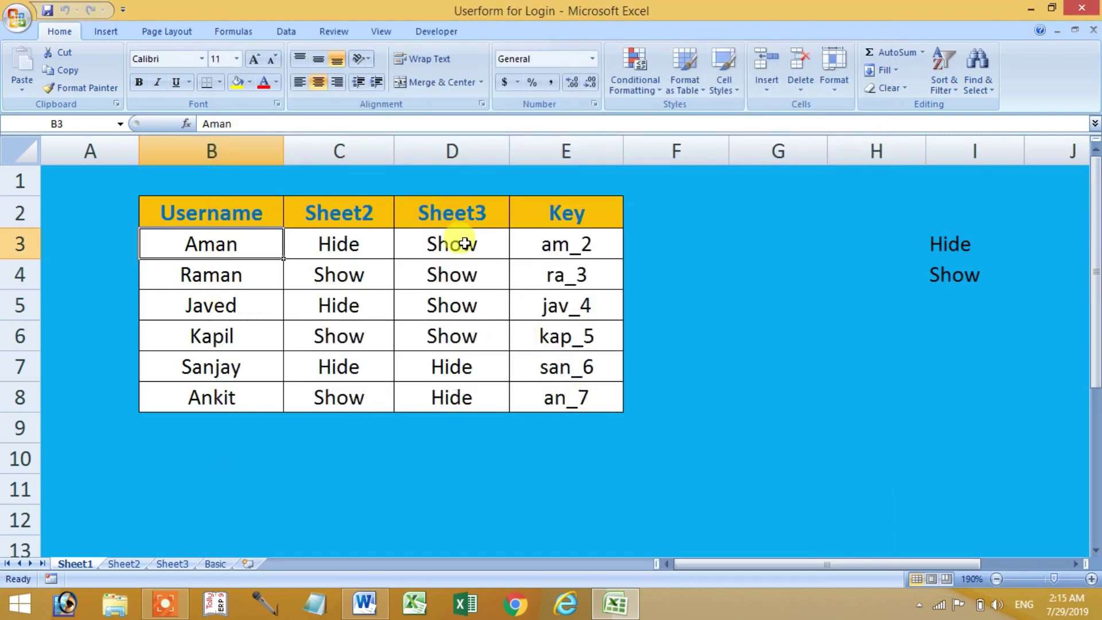
{"action": "left_click", "coordinate": [433, 33]}
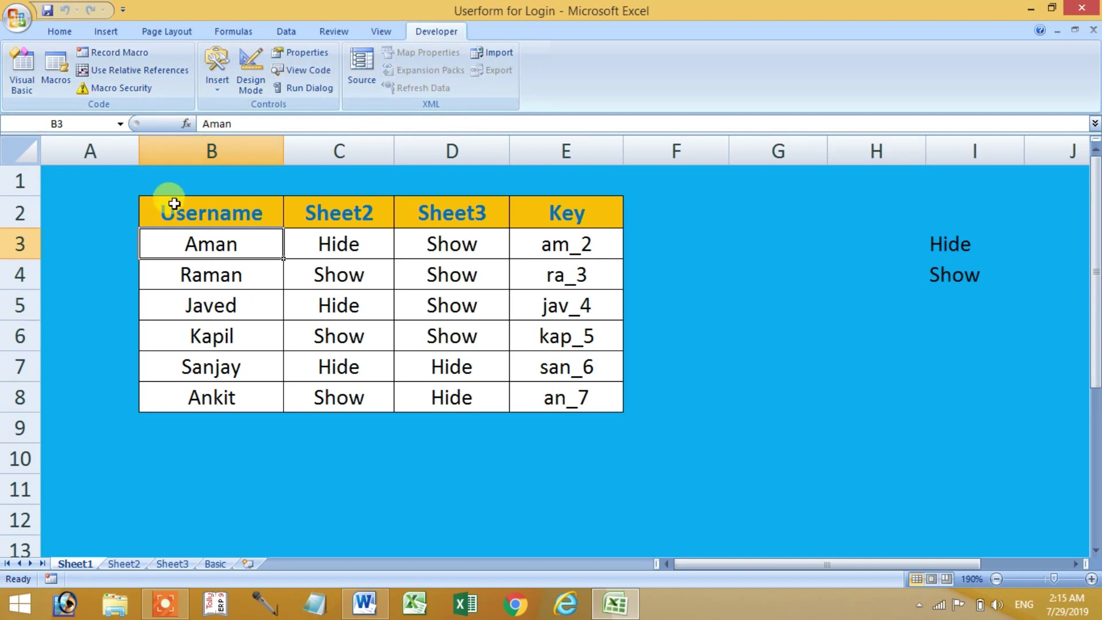
Step: Launch the Visual Basic editor and review the project's Sheet1–Sheet4, ThisWorkbook and UserForm1 objects
{"action": "left_click", "coordinate": [23, 78]}
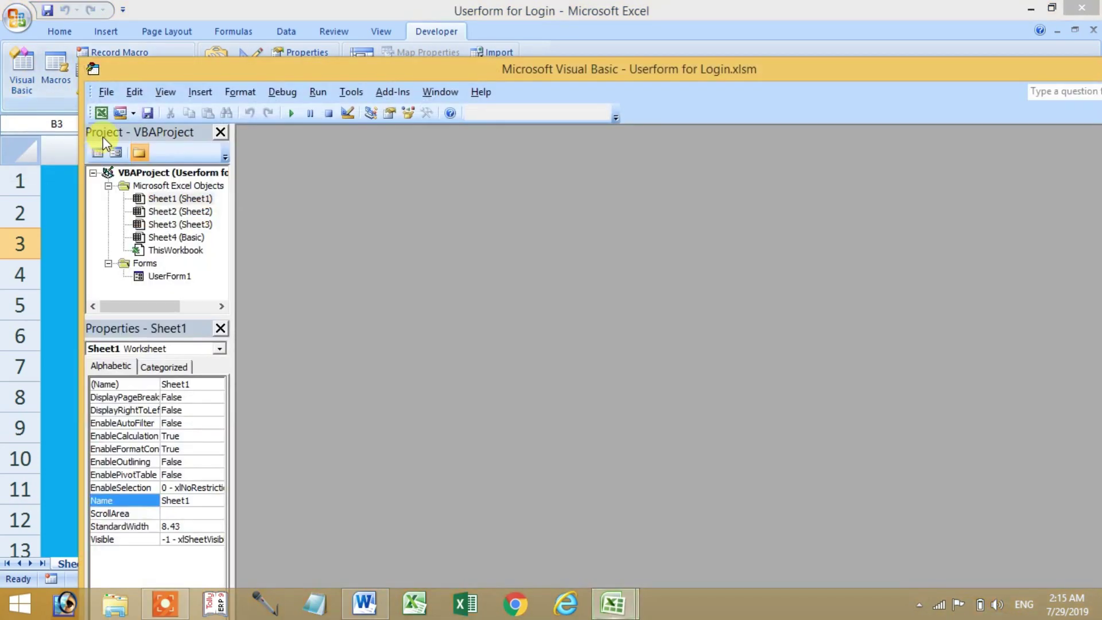
{"action": "left_click_drag", "start_coordinate": [287, 67], "coordinate": [512, 37]}
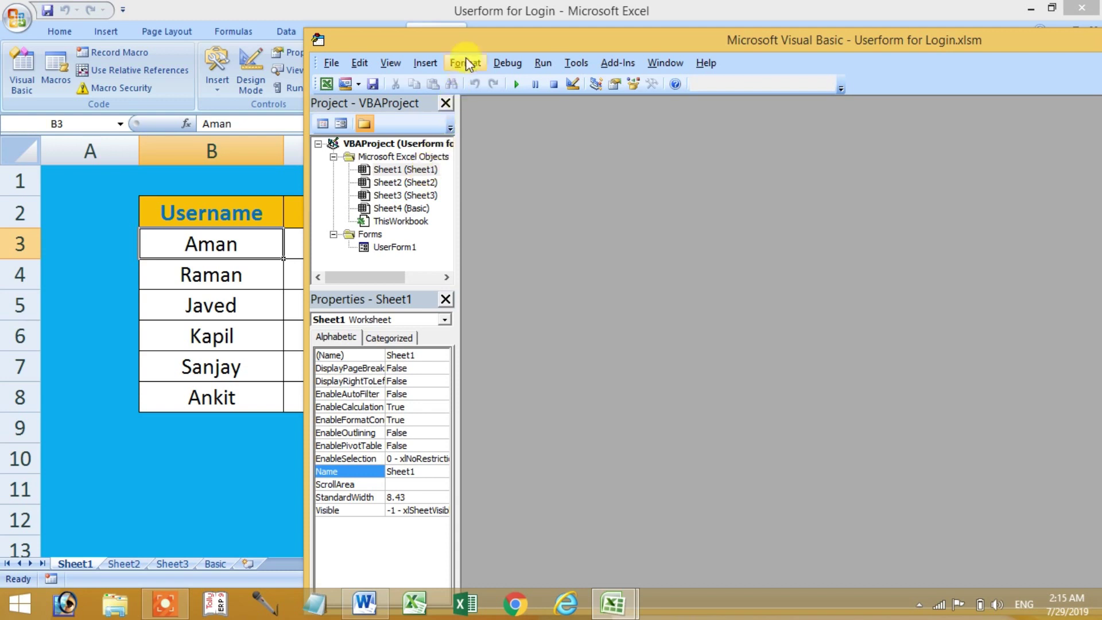
{"action": "left_click", "coordinate": [409, 169]}
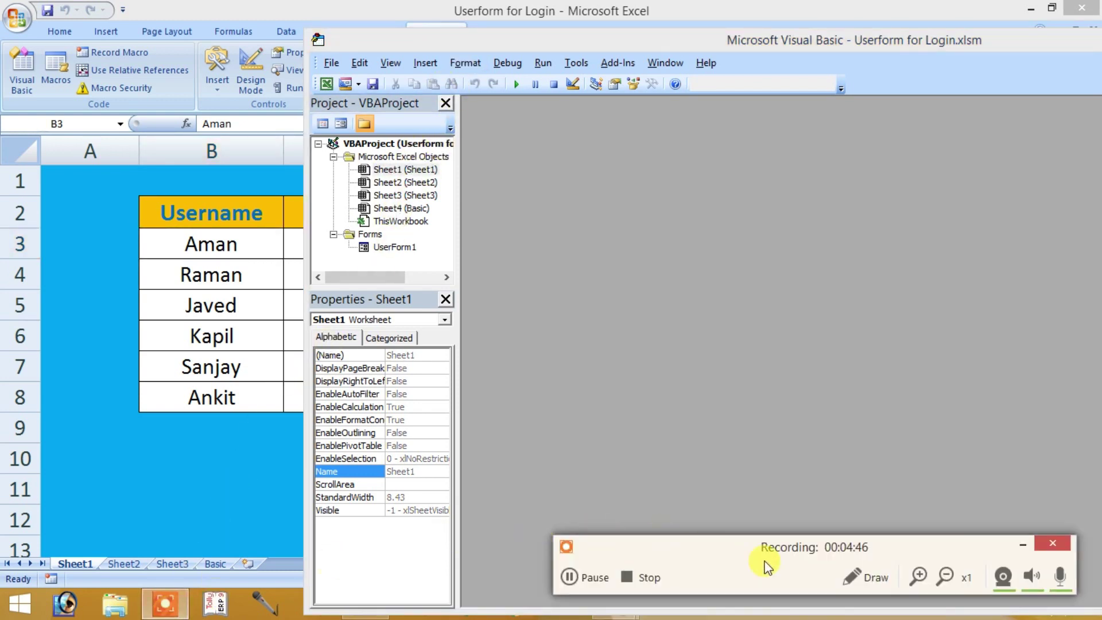
{"action": "left_click", "coordinate": [912, 579]}
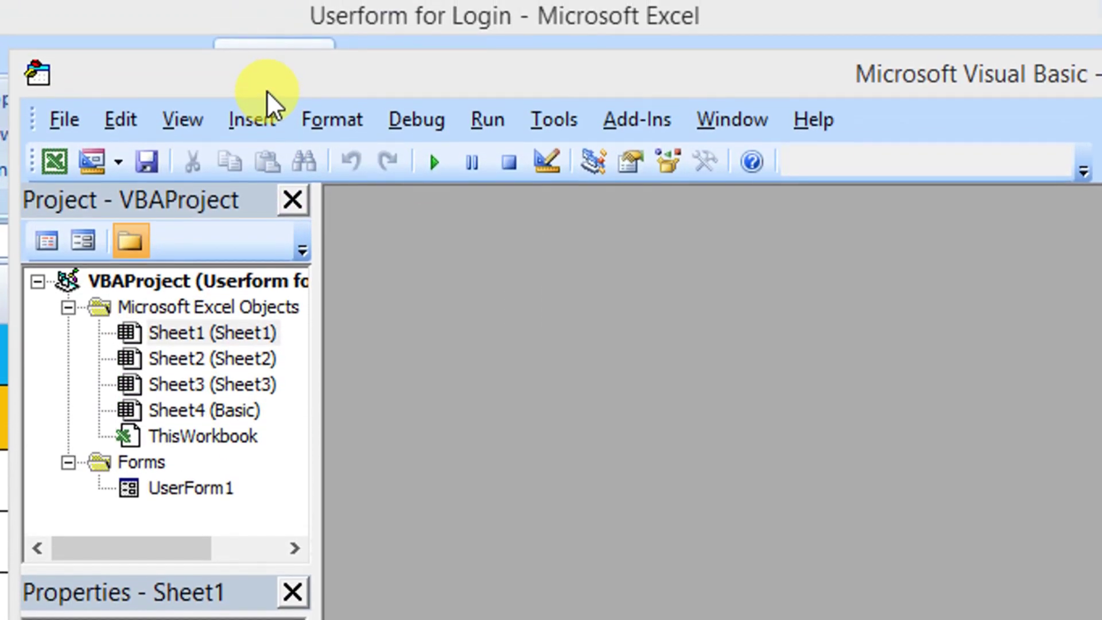
{"action": "left_click", "coordinate": [269, 89]}
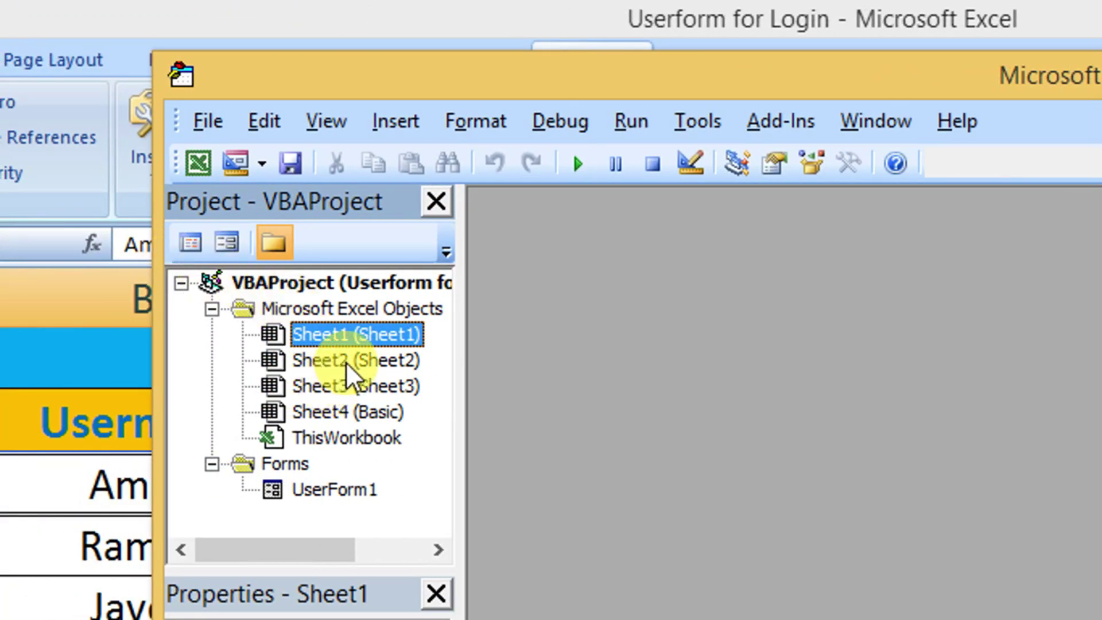
{"action": "left_click", "coordinate": [366, 360]}
{"action": "left_click", "coordinate": [372, 385]}
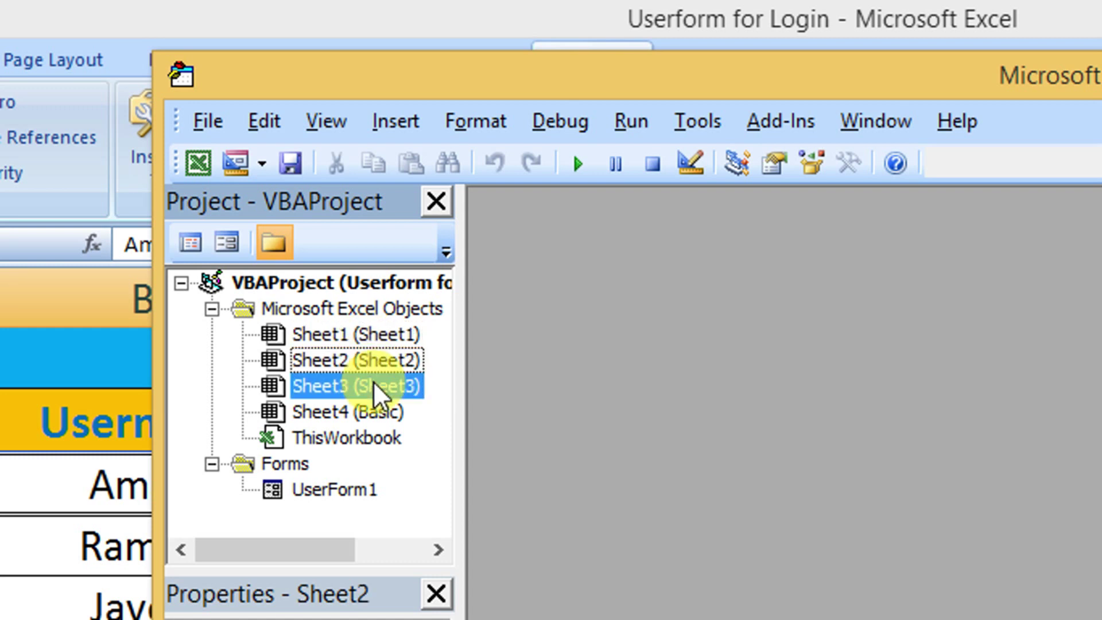
{"action": "left_click", "coordinate": [378, 412]}
{"action": "left_click", "coordinate": [379, 438]}
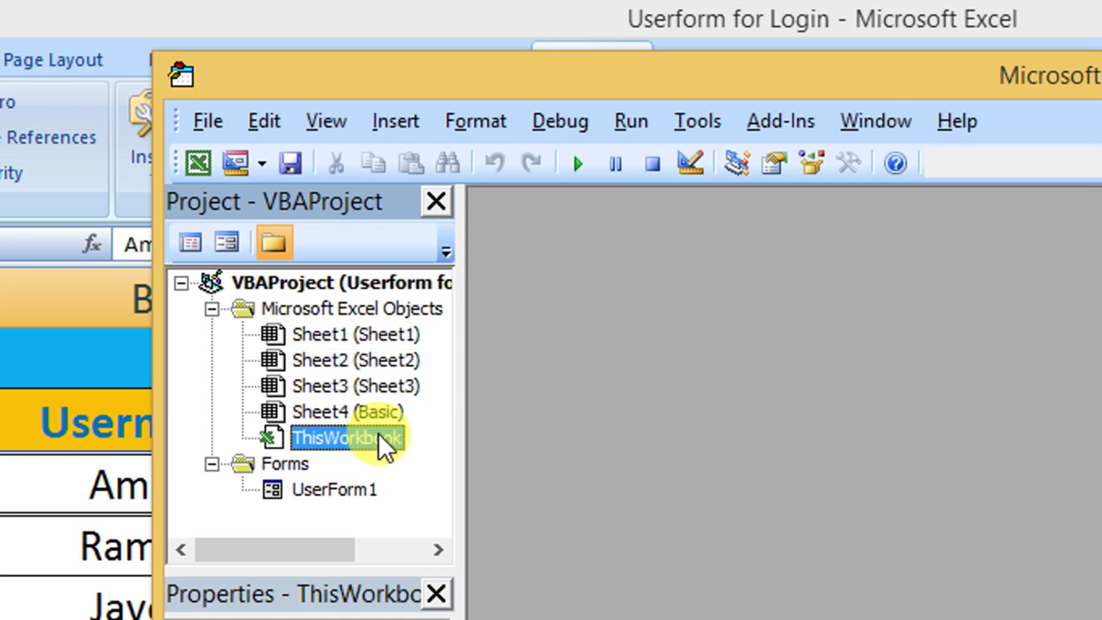
{"action": "left_click", "coordinate": [362, 489]}
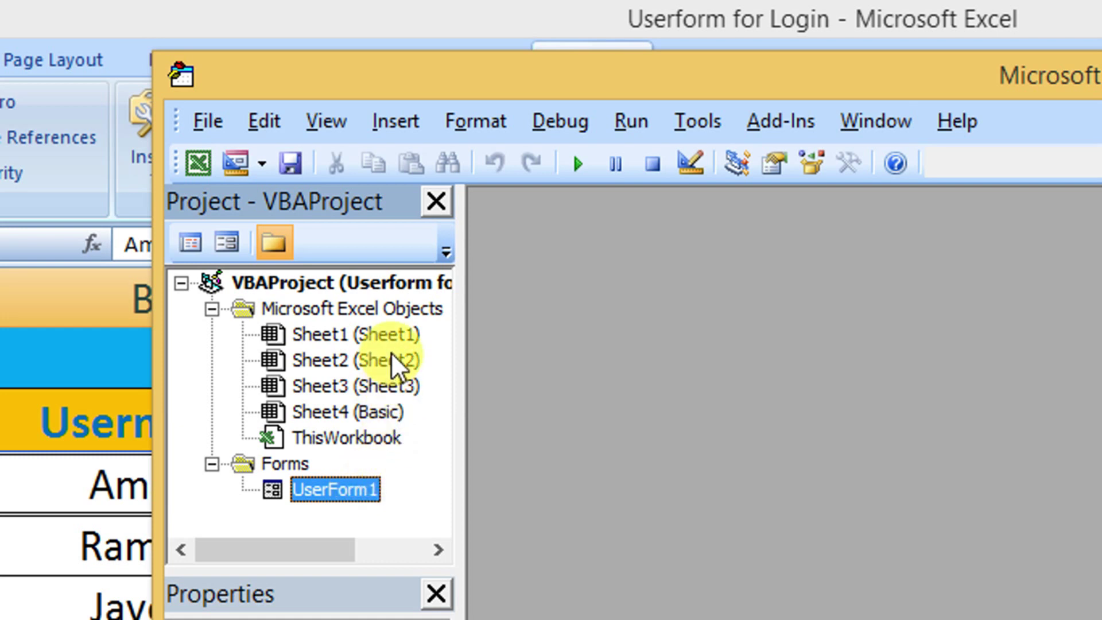
Step: Open each sheet's code module, ending on ThisWorkbook's Workbook_Open macro
{"action": "double_click", "coordinate": [394, 336]}
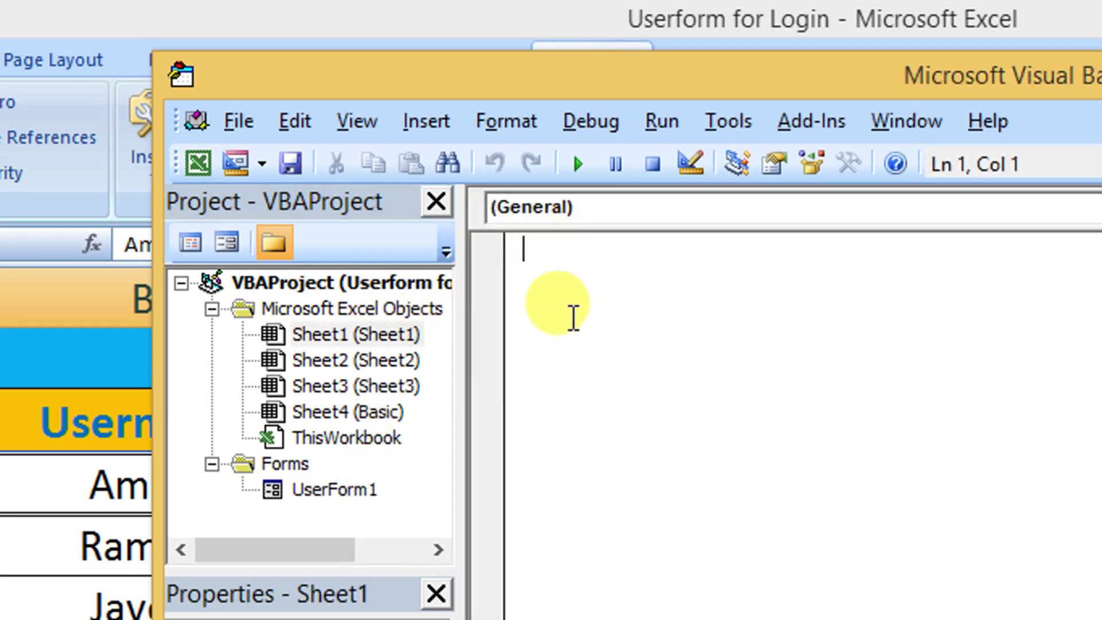
{"action": "left_click", "coordinate": [412, 362]}
{"action": "double_click", "coordinate": [412, 362]}
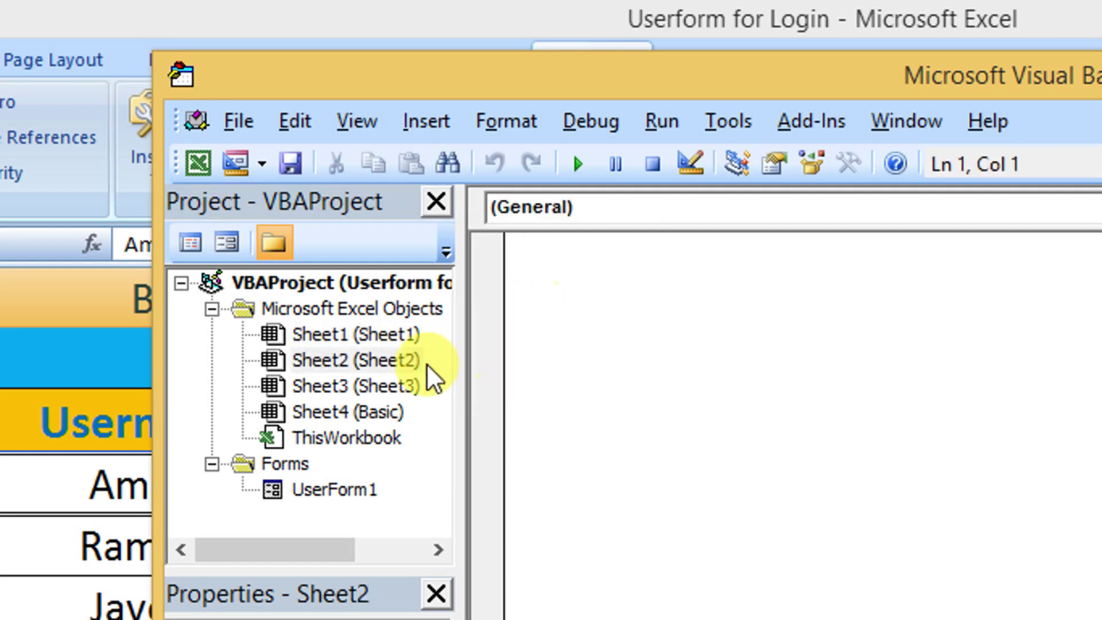
{"action": "double_click", "coordinate": [401, 386]}
{"action": "double_click", "coordinate": [394, 413]}
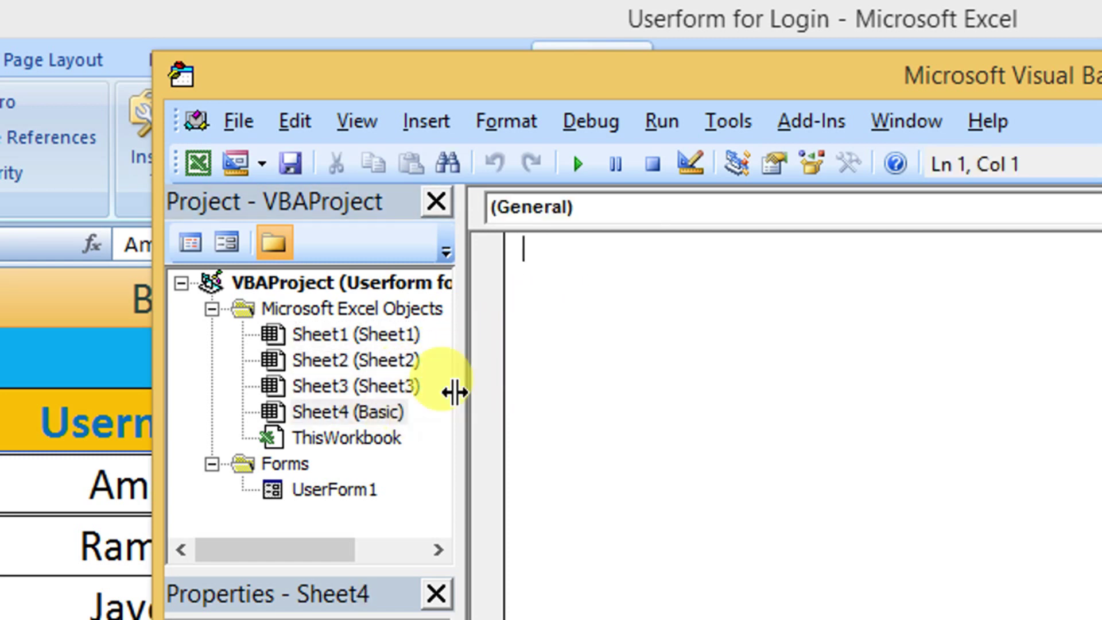
{"action": "double_click", "coordinate": [389, 439]}
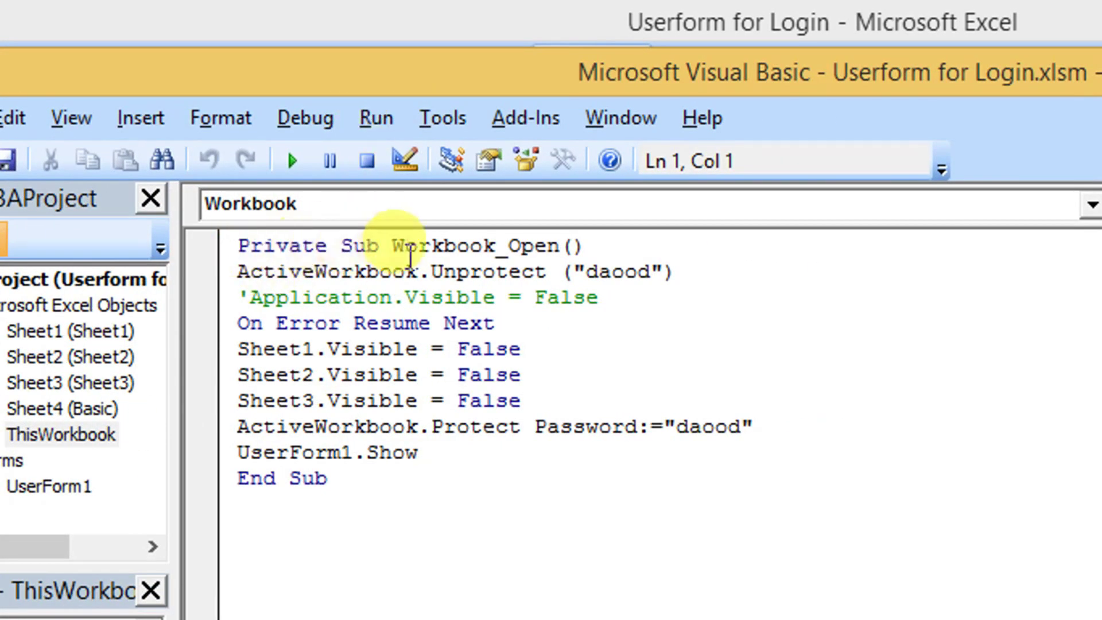
Step: Set ThisWorkbook's procedure to the Workbook Open event and clear its existing body
{"action": "left_click", "coordinate": [418, 213]}
{"action": "left_click", "coordinate": [419, 216]}
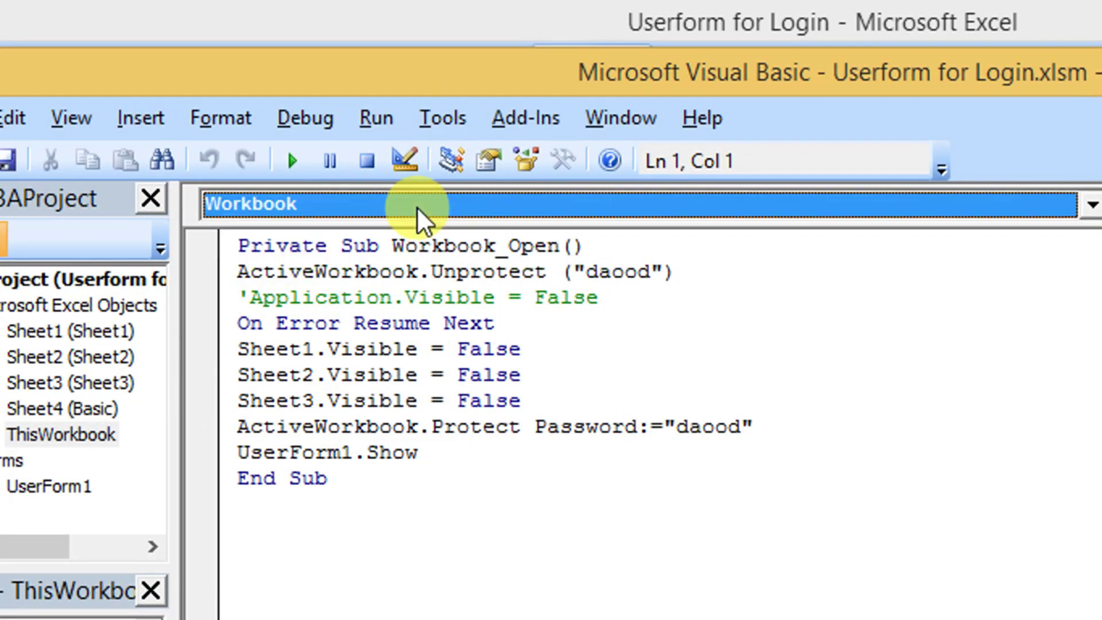
{"action": "left_click", "coordinate": [937, 213]}
{"action": "left_click", "coordinate": [939, 218]}
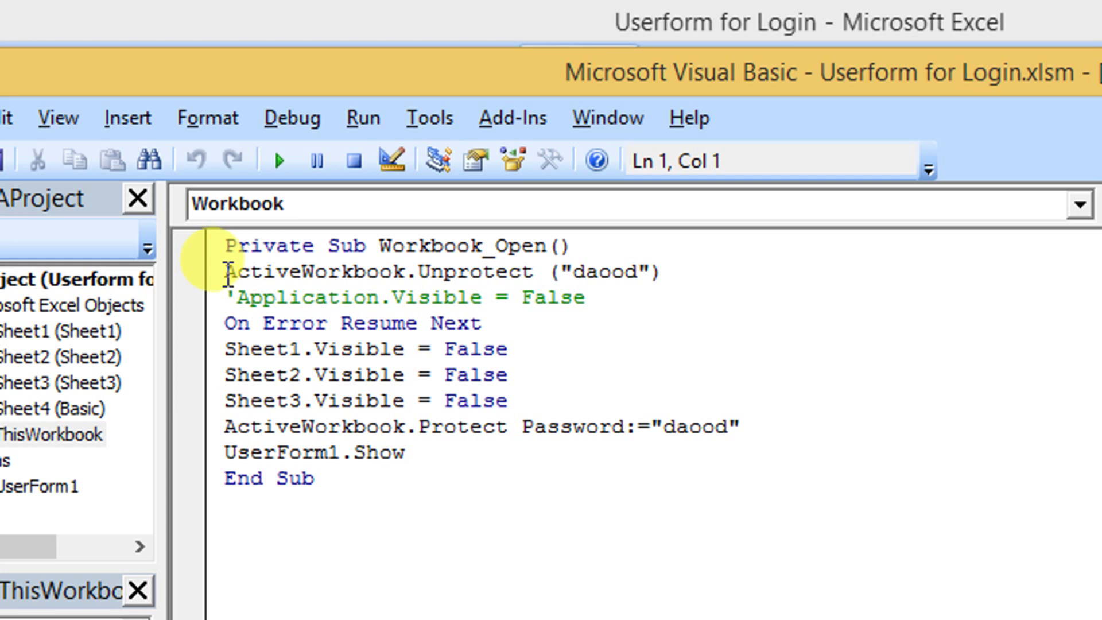
{"action": "mouse_move", "coordinate": [228, 273]}
{"action": "left_mouse_down"}
{"action": "mouse_move", "coordinate": [599, 412]}
{"action": "mouse_move", "coordinate": [743, 445]}
{"action": "left_mouse_up"}
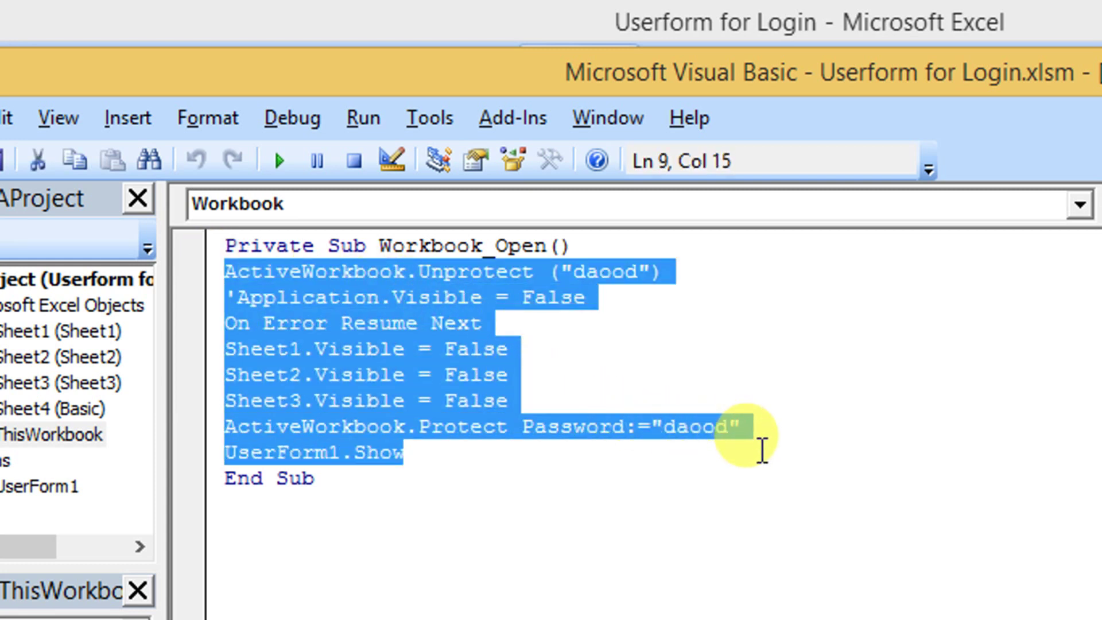
{"action": "left_click", "coordinate": [675, 389]}
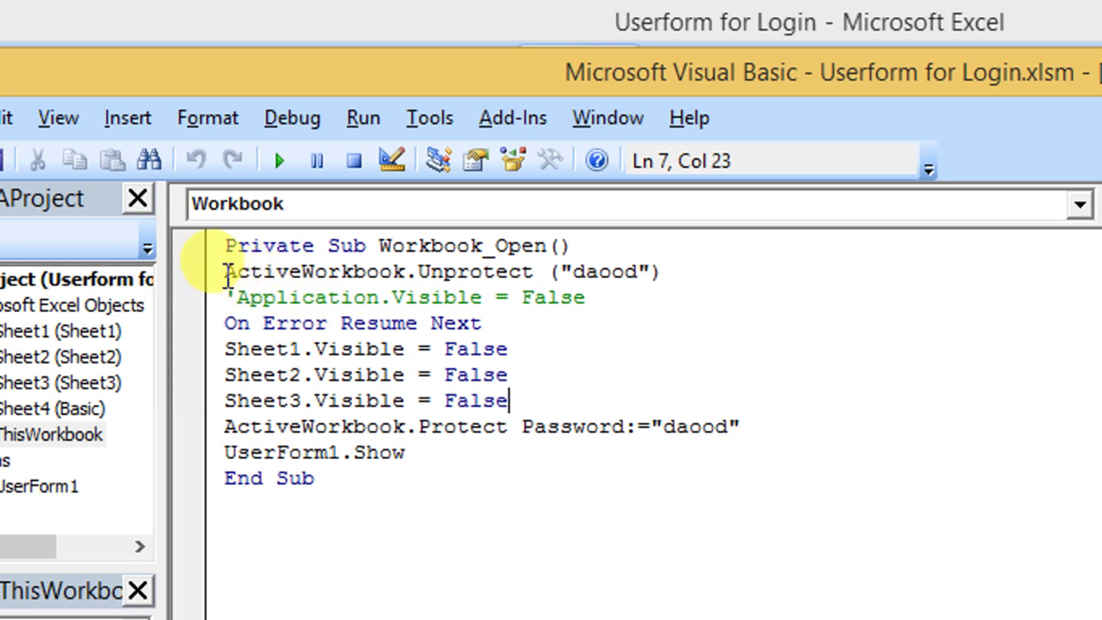
Step: Go over the Unprotect, commented Application.Visible and On Error Resume Next lines
{"action": "left_click_drag", "start_coordinate": [225, 272], "coordinate": [534, 276]}
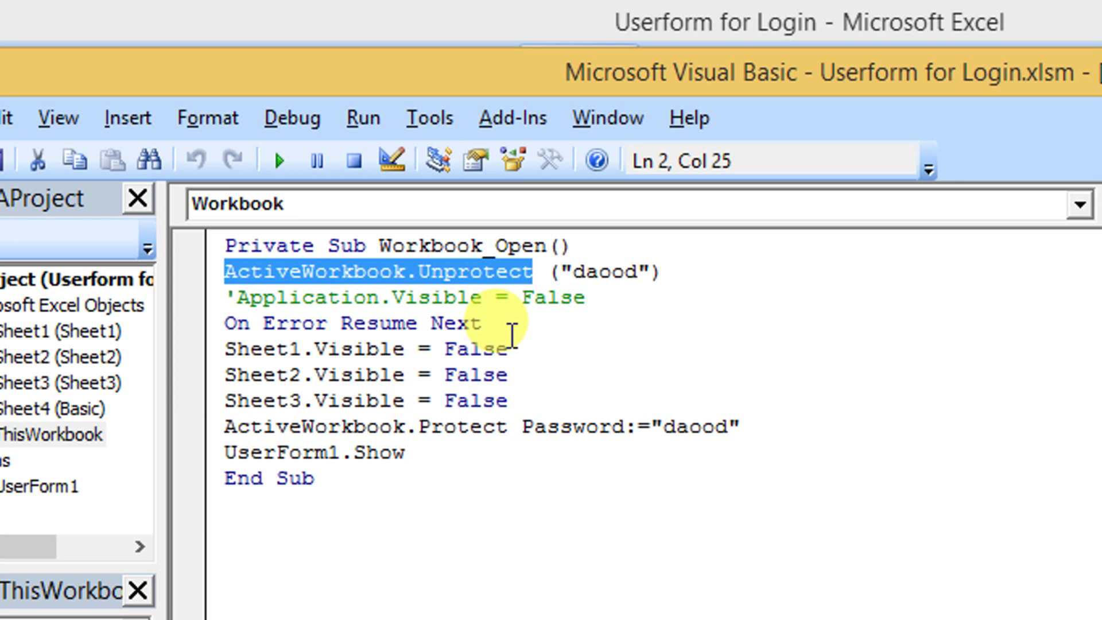
{"action": "left_click", "coordinate": [365, 298]}
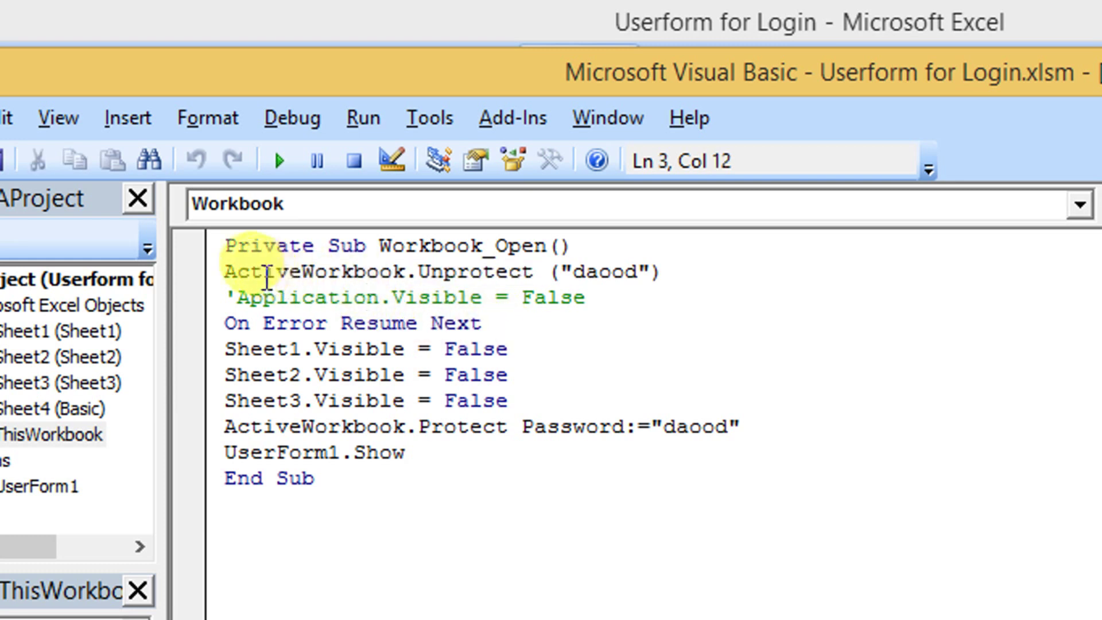
{"action": "left_click_drag", "start_coordinate": [225, 271], "coordinate": [665, 280]}
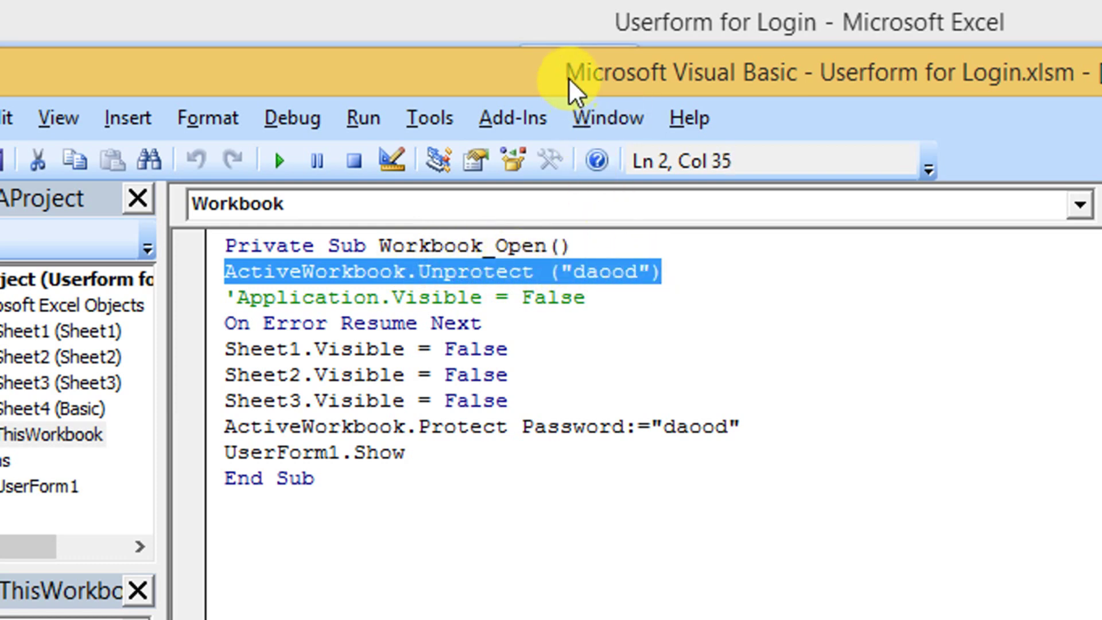
{"action": "left_click_drag", "start_coordinate": [571, 90], "coordinate": [678, 86]}
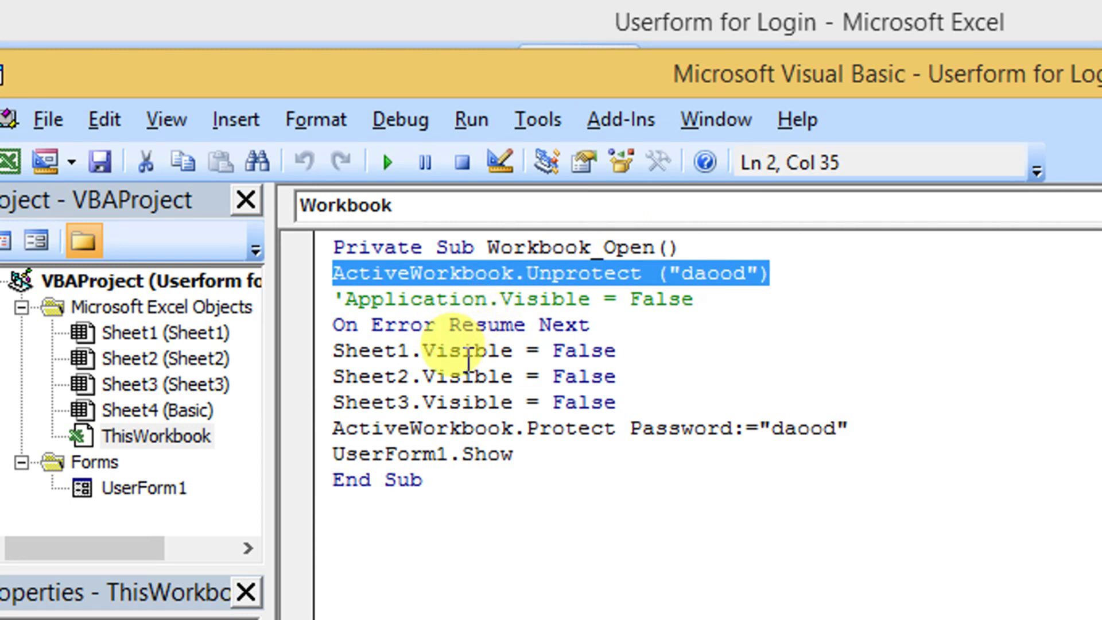
{"action": "left_click", "coordinate": [333, 299]}
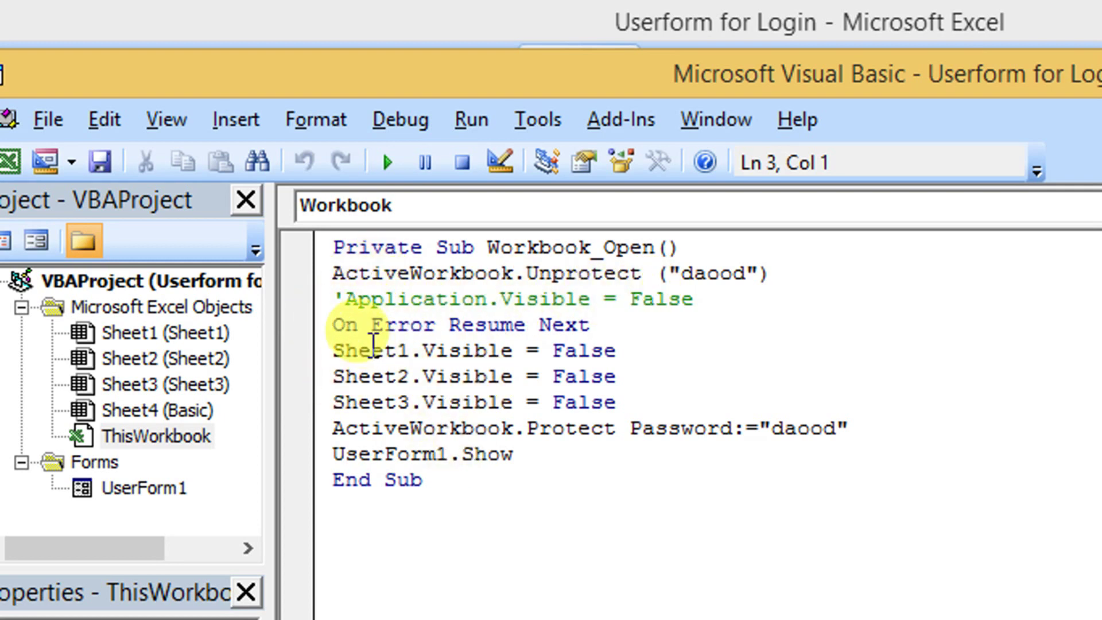
{"action": "left_click", "coordinate": [697, 300]}
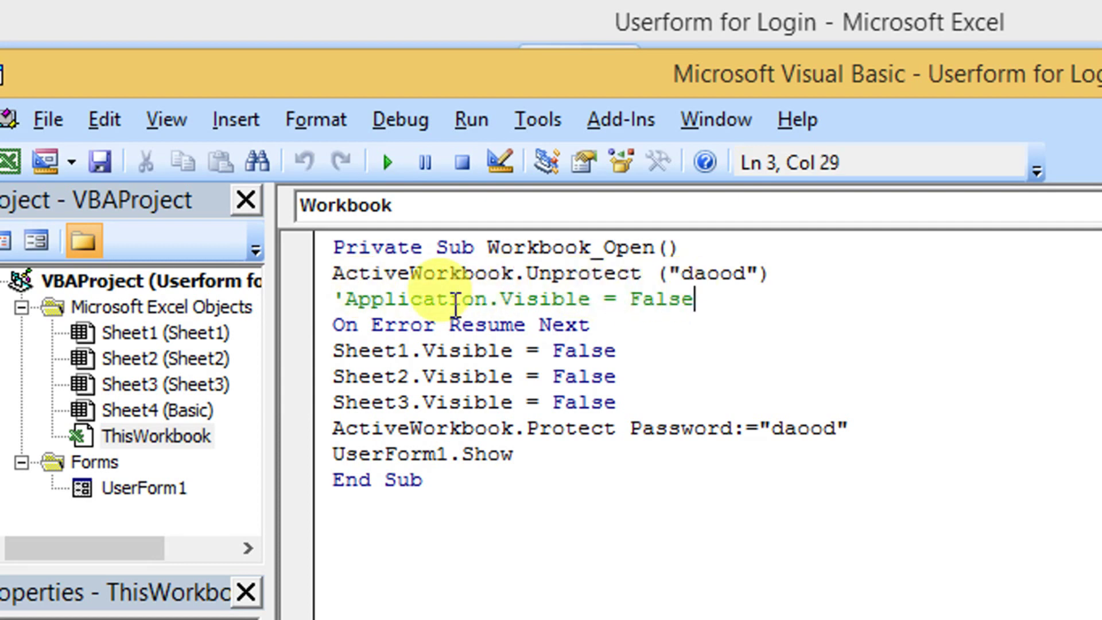
{"action": "left_click", "coordinate": [334, 299]}
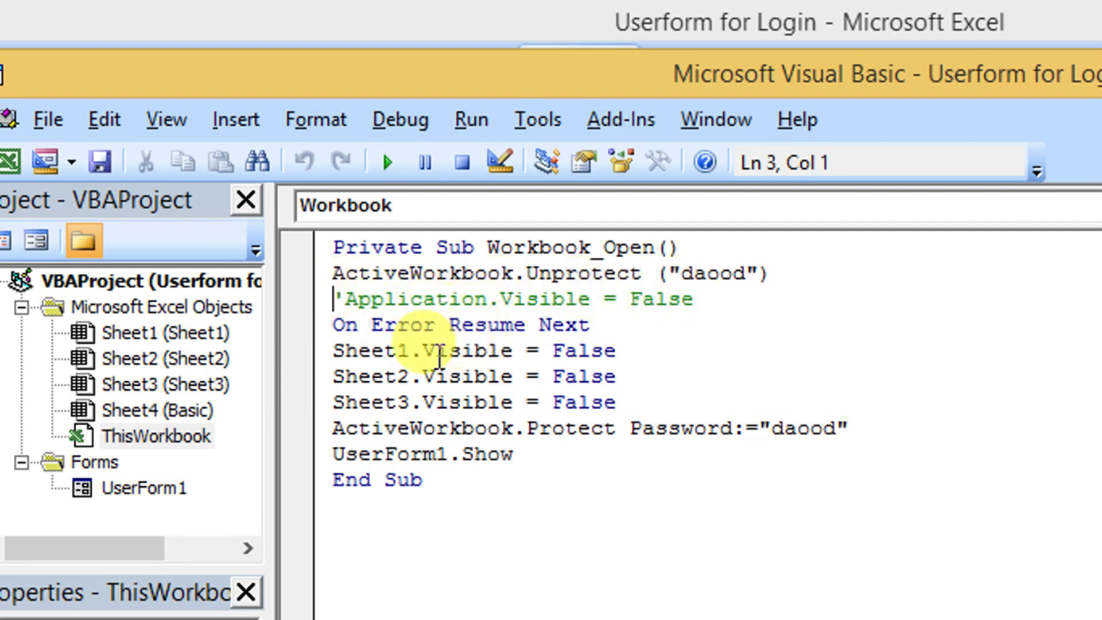
{"action": "left_click_drag", "start_coordinate": [331, 325], "coordinate": [596, 324]}
{"action": "left_click", "coordinate": [600, 324]}
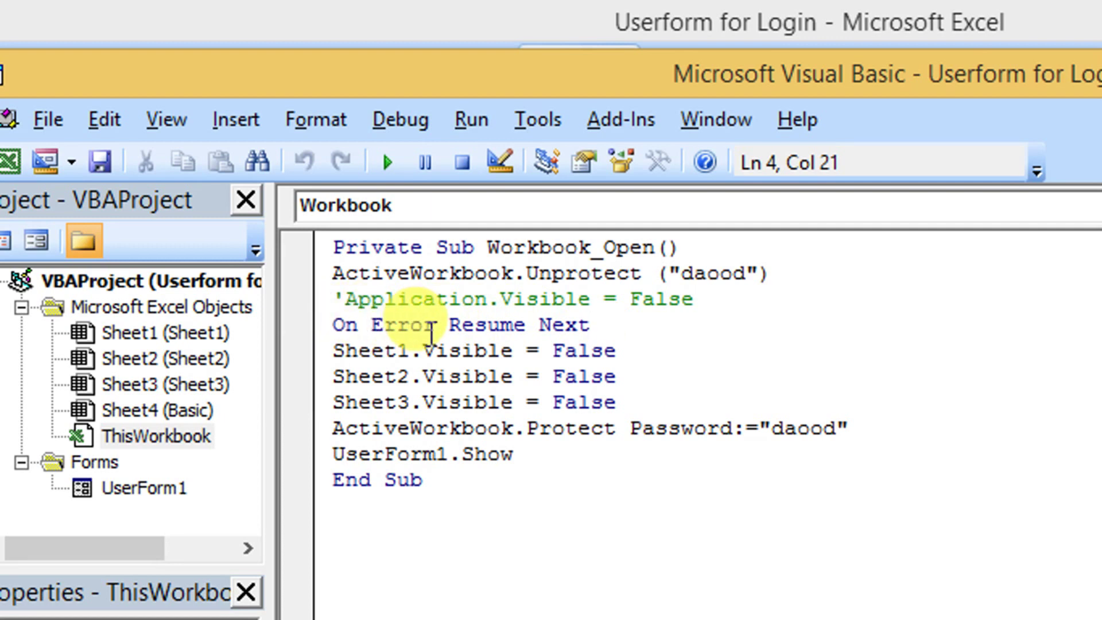
Step: Review the statements hiding Sheet1, Sheet2 and Sheet3 after the error handler
{"action": "left_click_drag", "start_coordinate": [333, 350], "coordinate": [631, 362]}
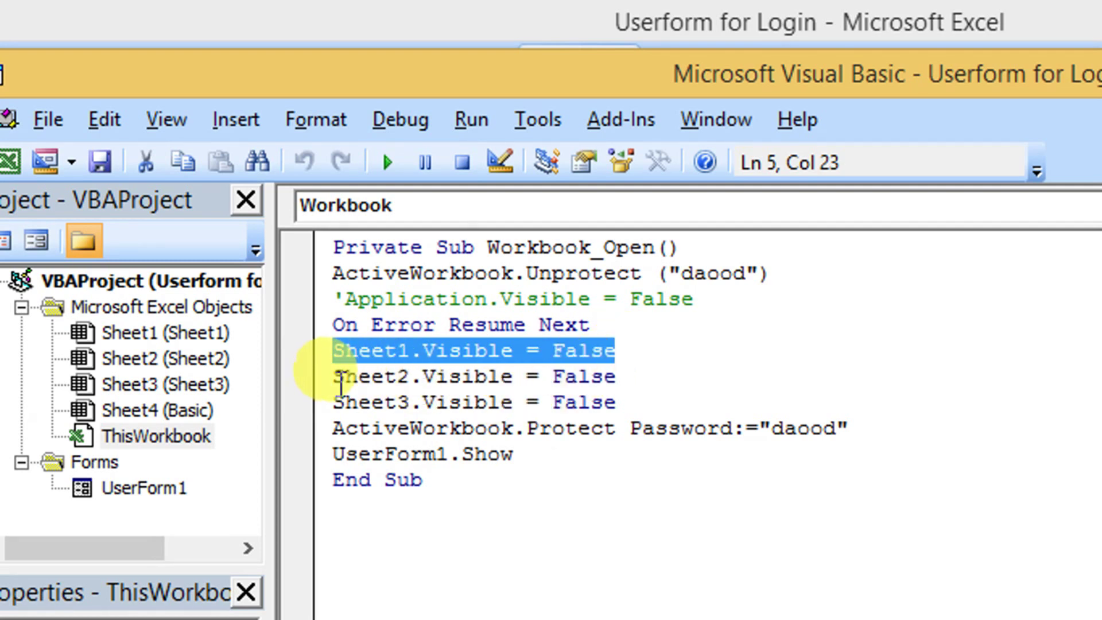
{"action": "left_click_drag", "start_coordinate": [334, 377], "coordinate": [625, 380]}
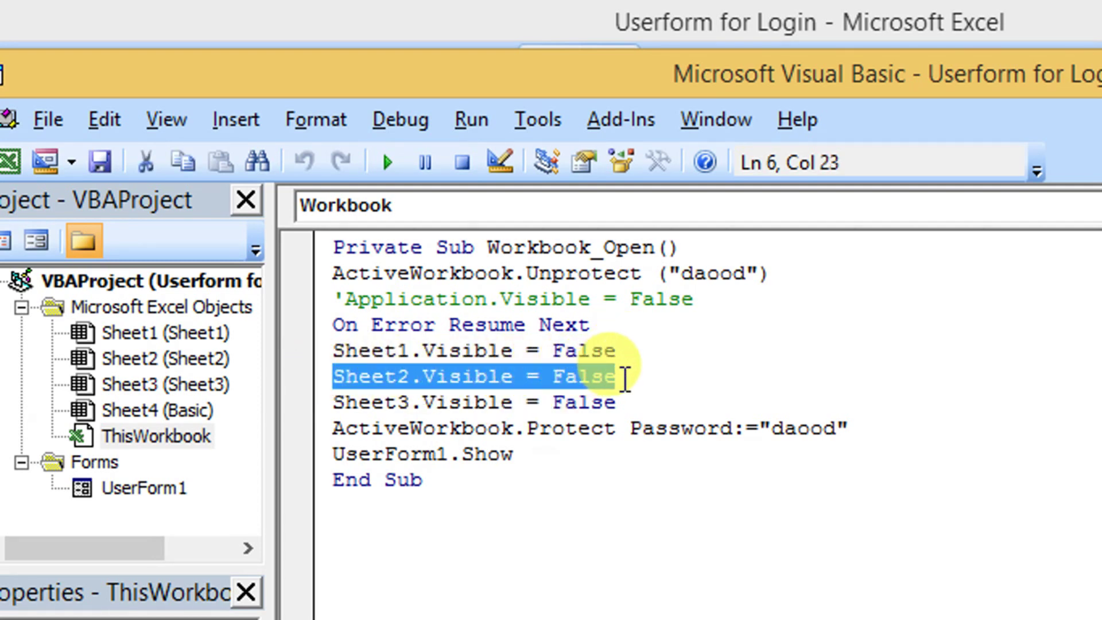
{"action": "left_click_drag", "start_coordinate": [333, 402], "coordinate": [627, 401]}
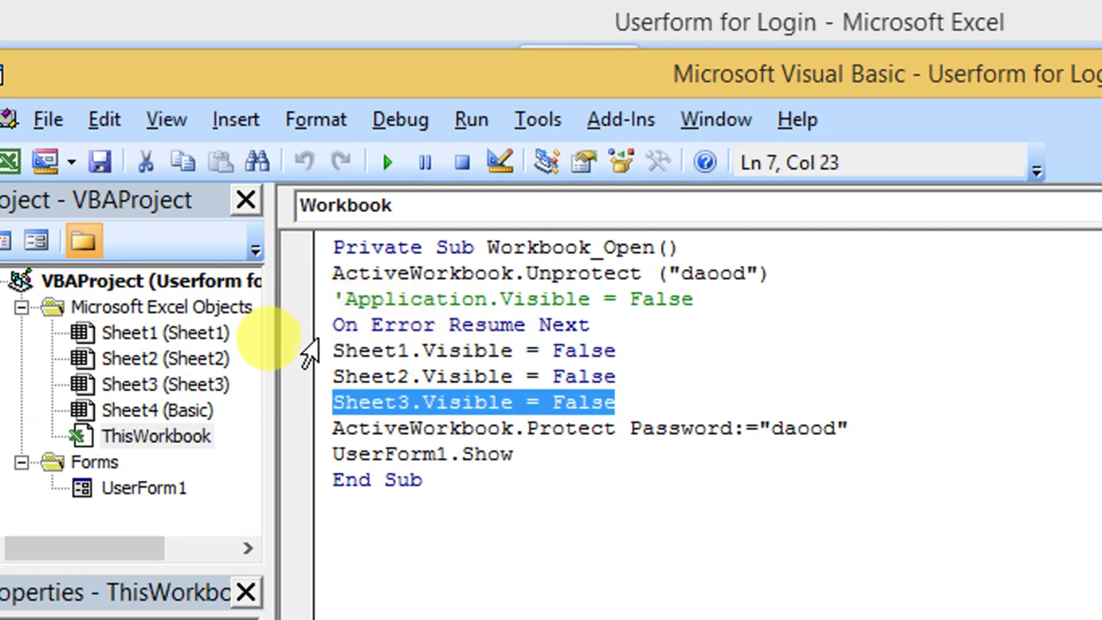
{"action": "left_click_drag", "start_coordinate": [310, 351], "coordinate": [307, 404]}
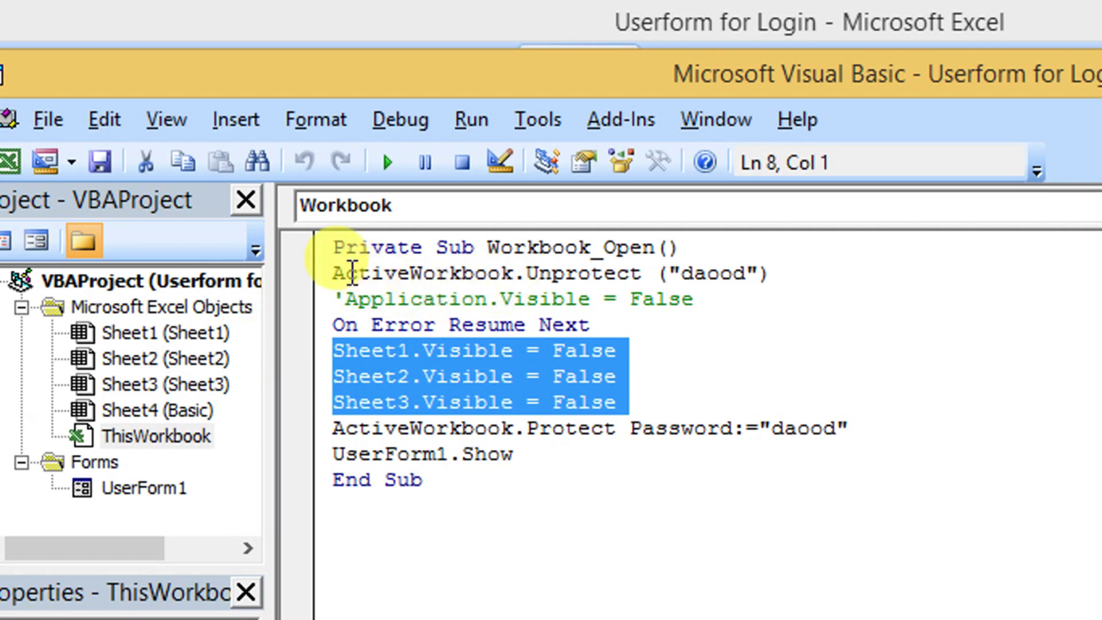
{"action": "left_click", "coordinate": [306, 276]}
{"action": "left_click", "coordinate": [310, 327]}
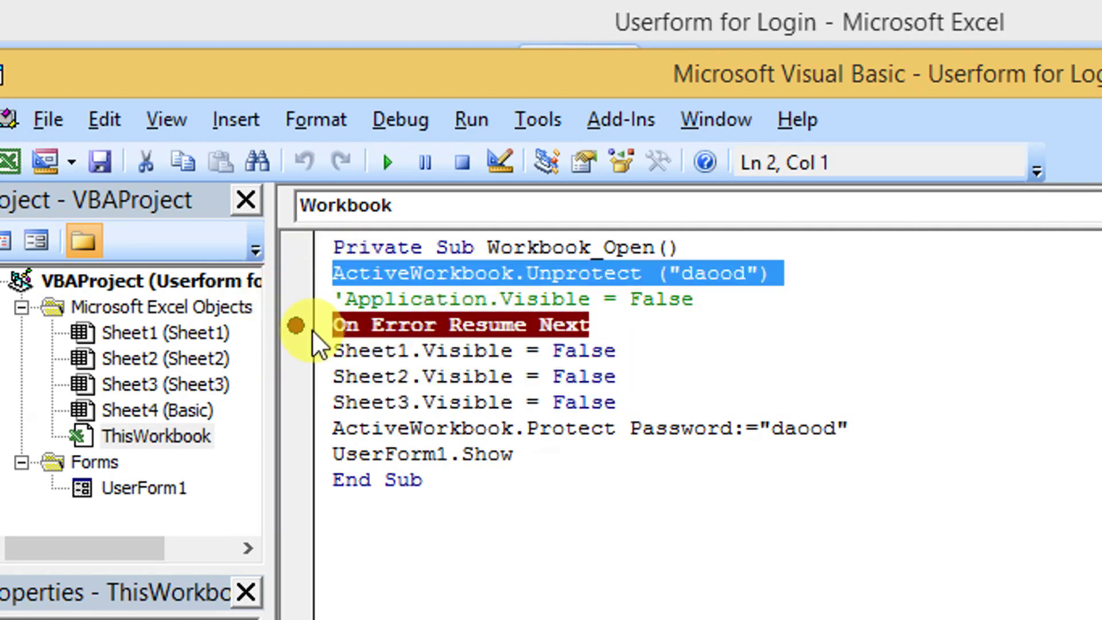
{"action": "left_click", "coordinate": [311, 330]}
{"action": "left_click_drag", "start_coordinate": [311, 327], "coordinate": [308, 405]}
Step: Review the password-protect statement and the UserForm1.Show call that end the macro
{"action": "left_click", "coordinate": [309, 429]}
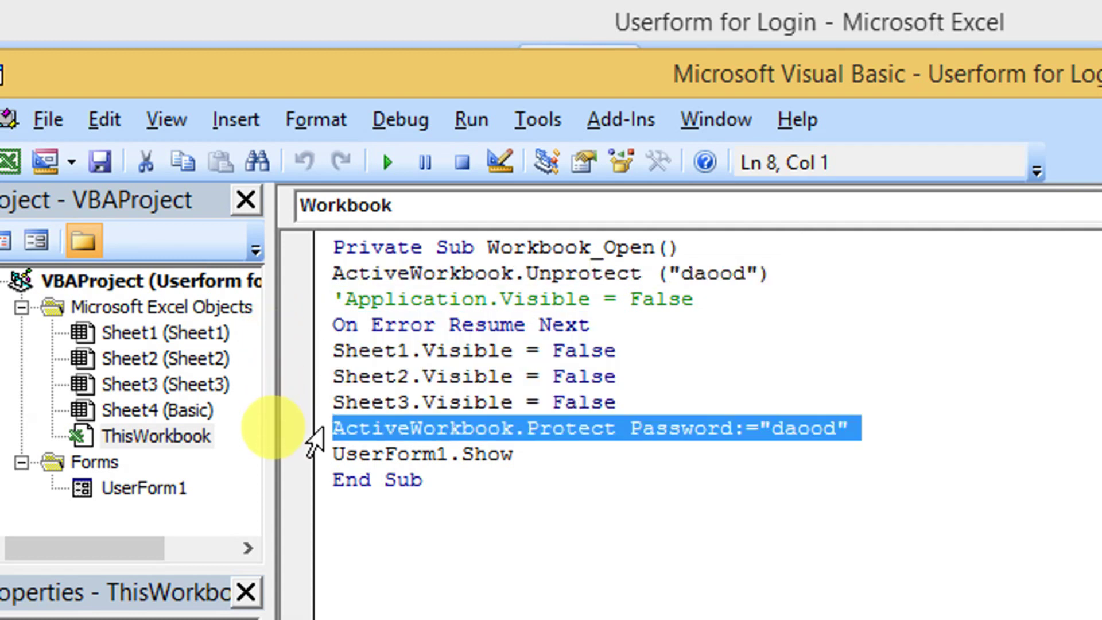
{"action": "left_click_drag", "start_coordinate": [333, 453], "coordinate": [536, 453]}
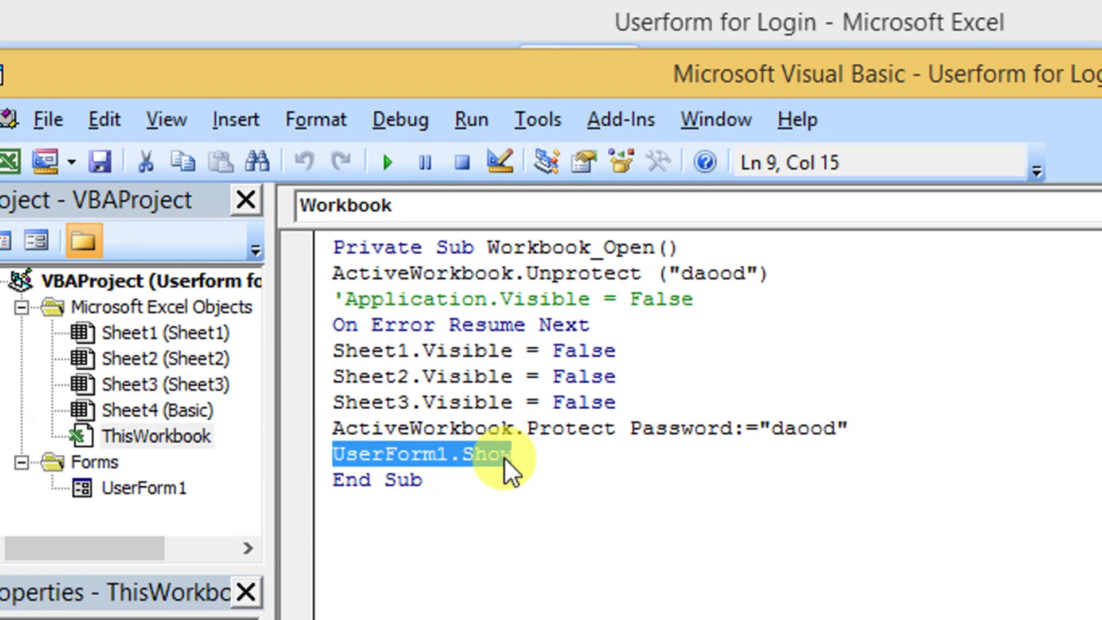
{"action": "left_click", "coordinate": [181, 491]}
{"action": "left_click", "coordinate": [359, 479]}
{"action": "left_click", "coordinate": [372, 454]}
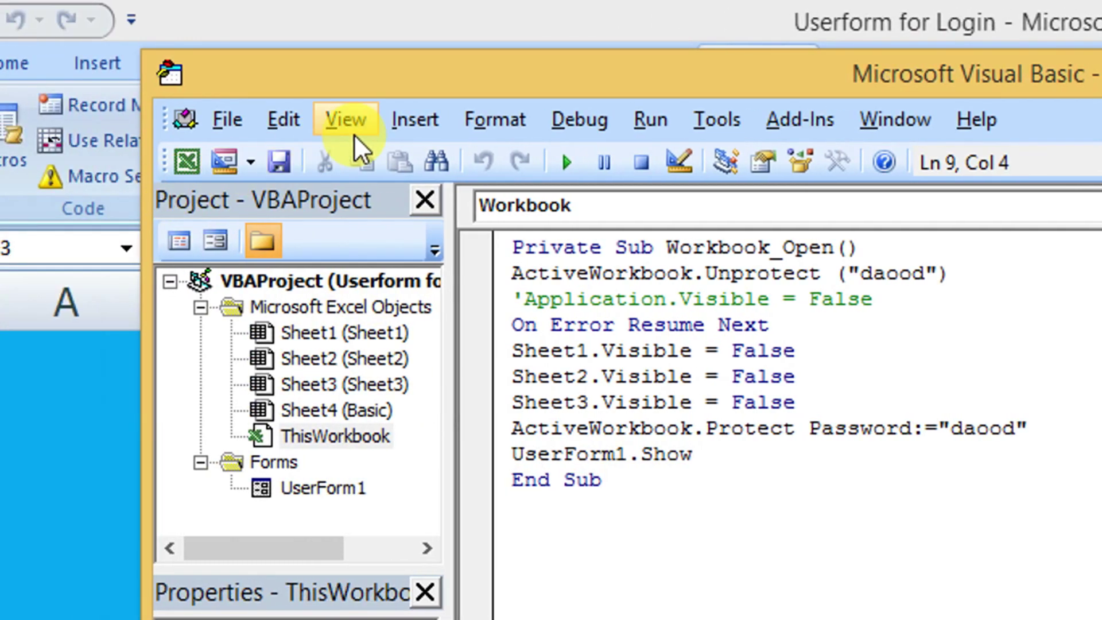
Step: Insert a new blank UserForm2 into the project via Insert > UserForm
{"action": "left_click", "coordinate": [401, 122]}
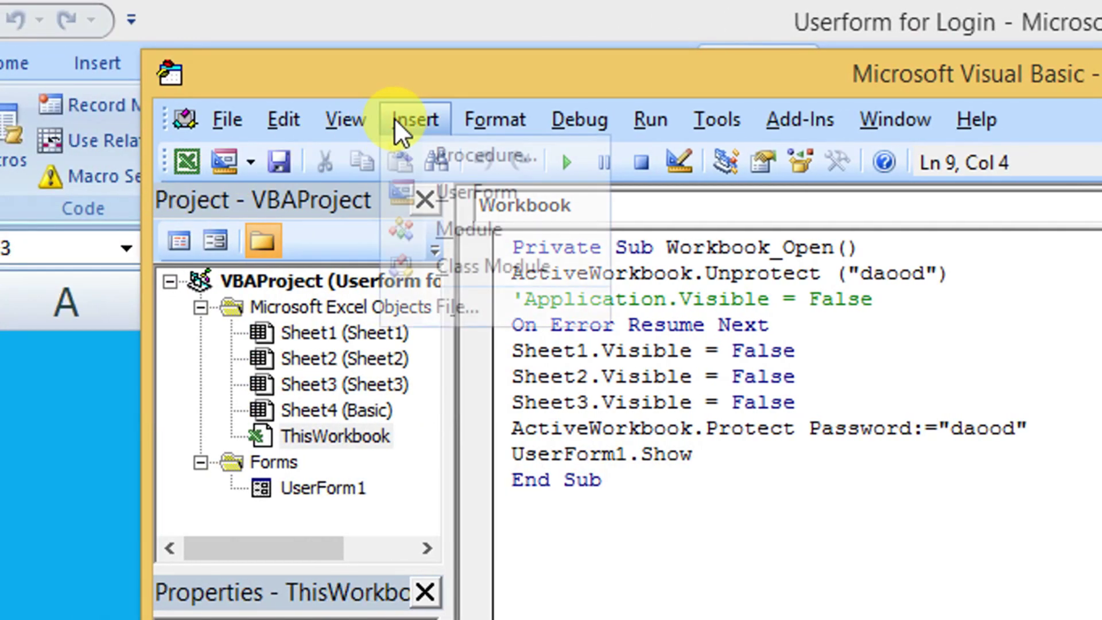
{"action": "left_click", "coordinate": [419, 192]}
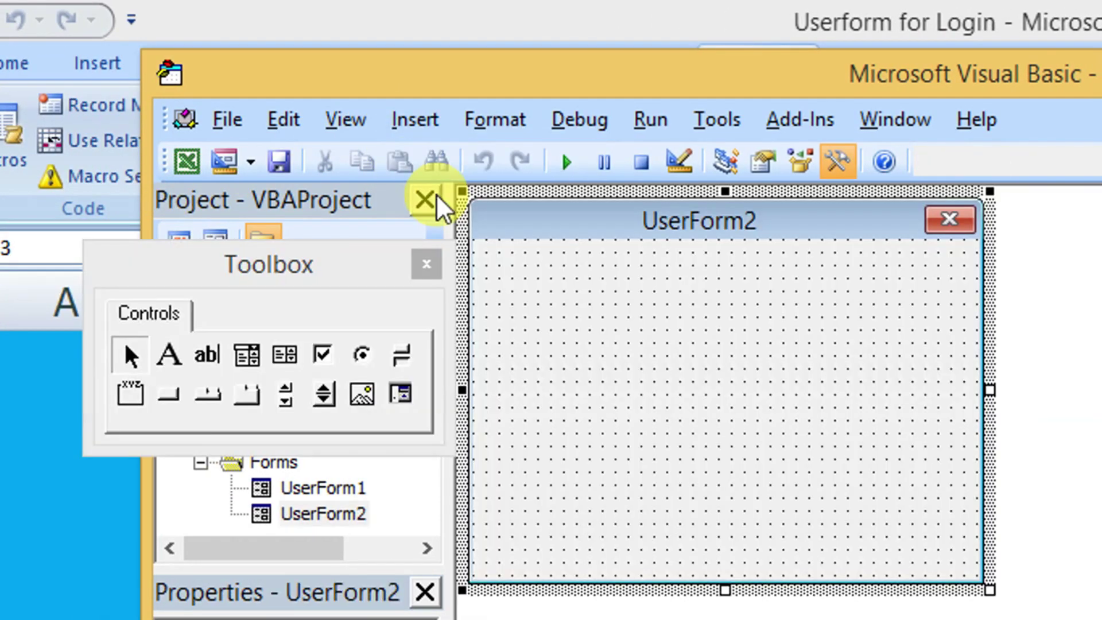
{"action": "left_click_drag", "start_coordinate": [314, 268], "coordinate": [295, 98]}
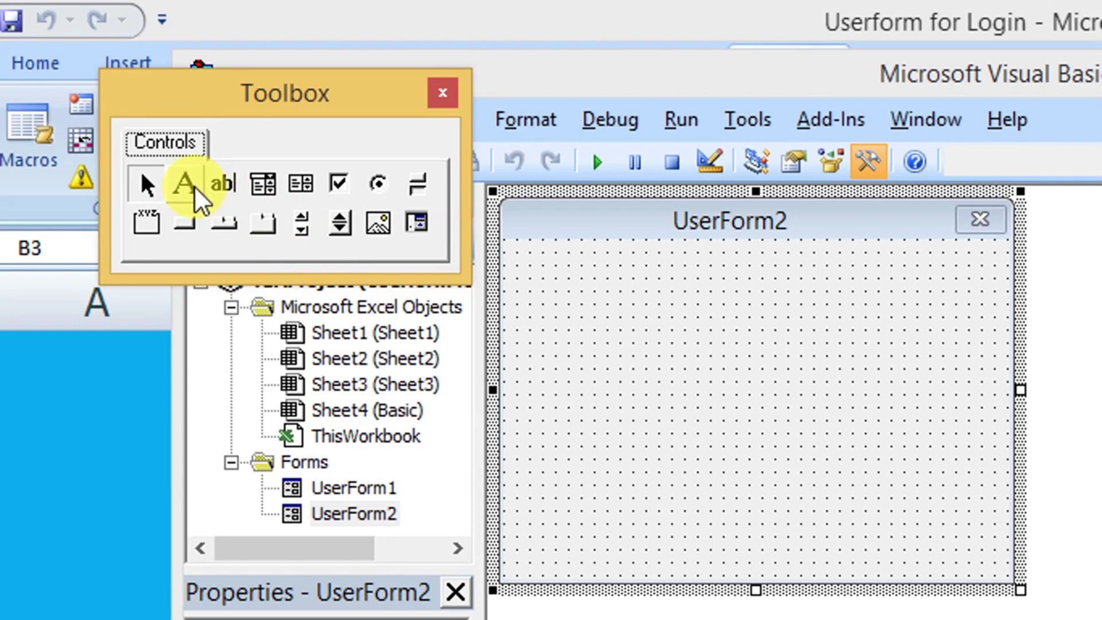
Step: Add two labels to the form captioned Username and Key
{"action": "left_click_drag", "start_coordinate": [196, 198], "coordinate": [598, 336]}
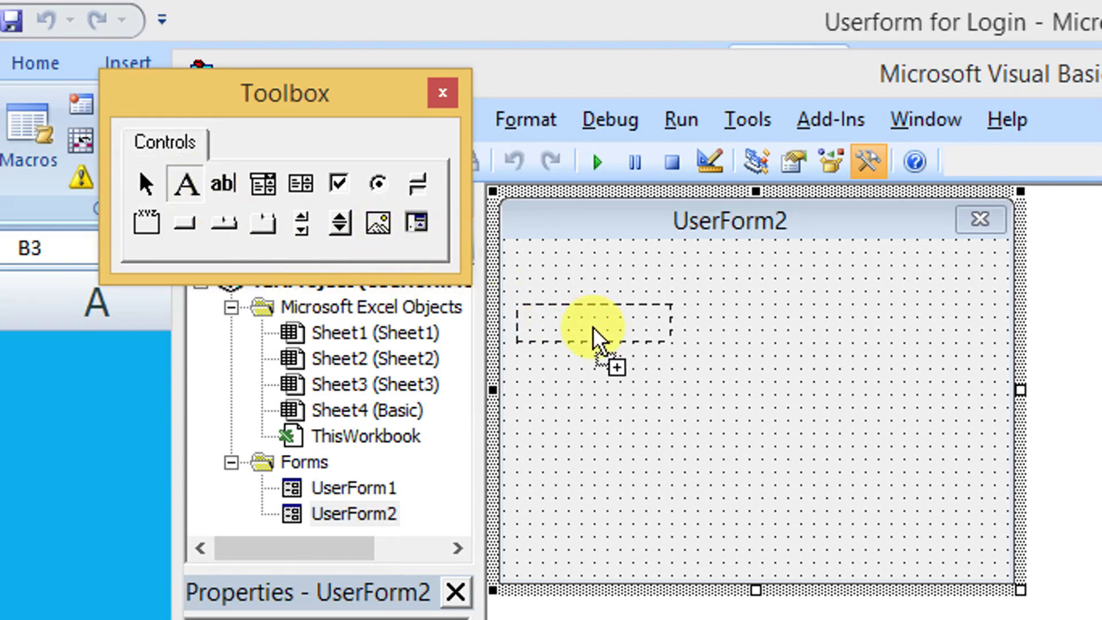
{"action": "left_click", "coordinate": [573, 316]}
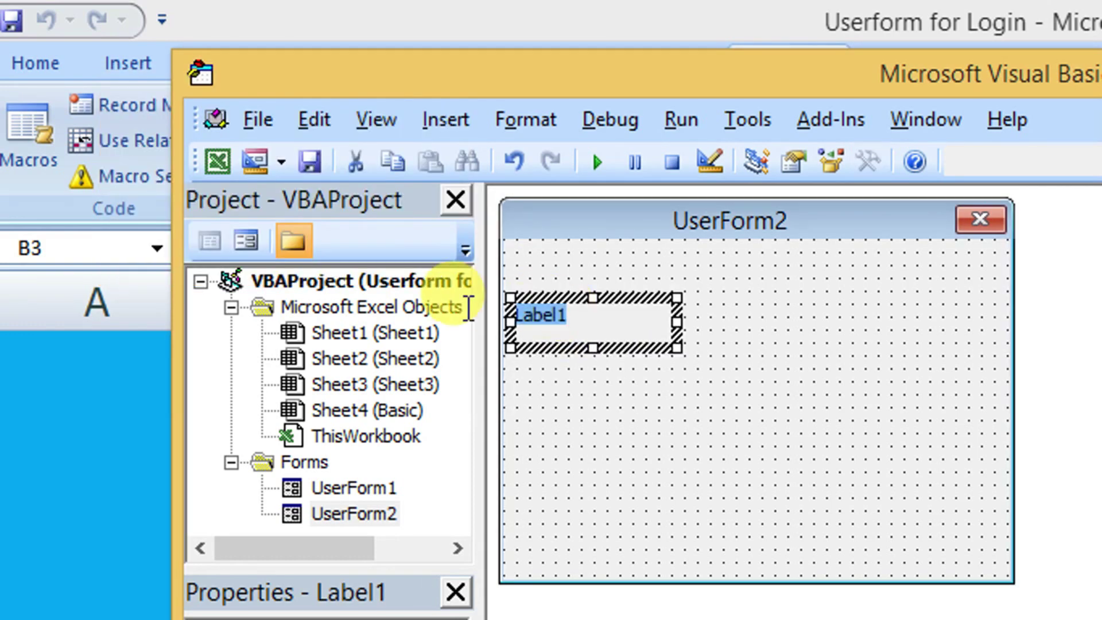
{"action": "type", "text": "U"}
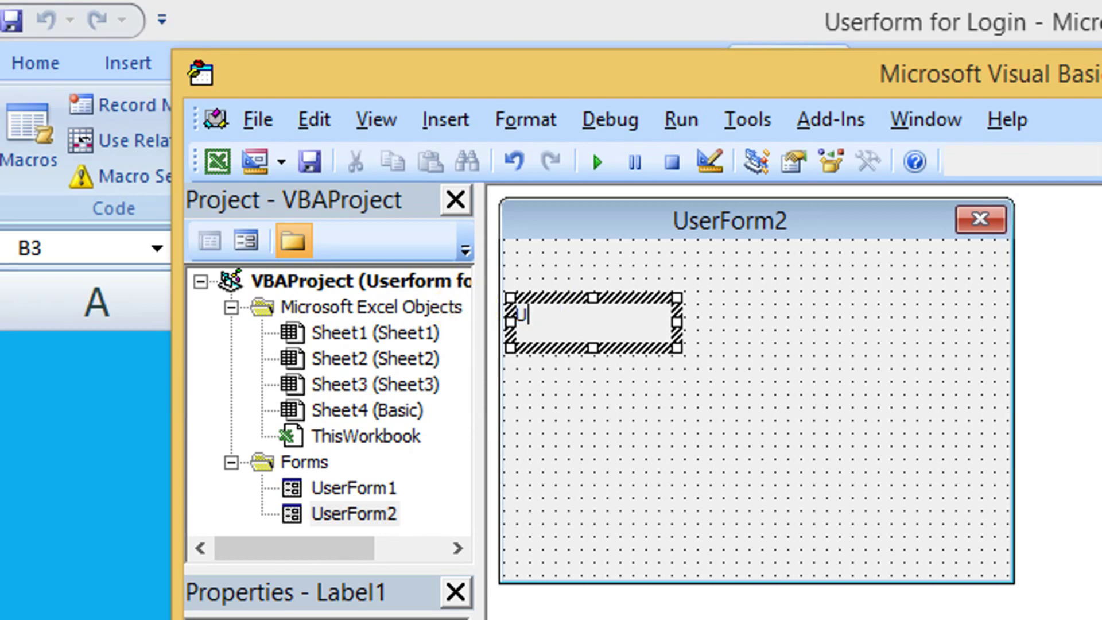
{"action": "type", "text": "sername"}
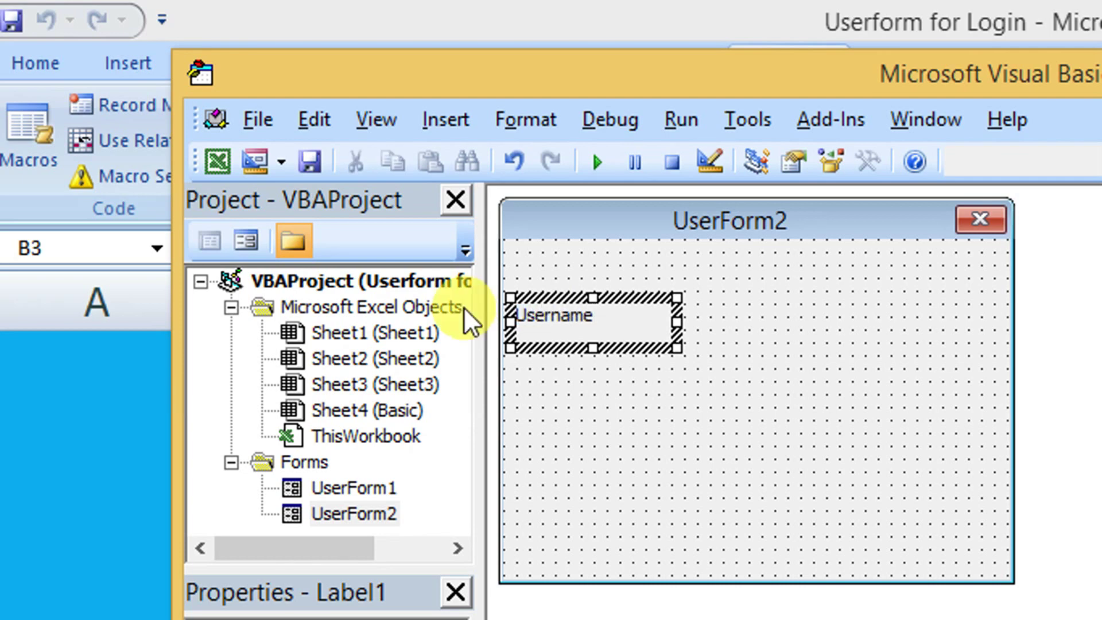
{"action": "left_click", "coordinate": [590, 381]}
{"action": "left_click_drag", "start_coordinate": [195, 189], "coordinate": [594, 396]}
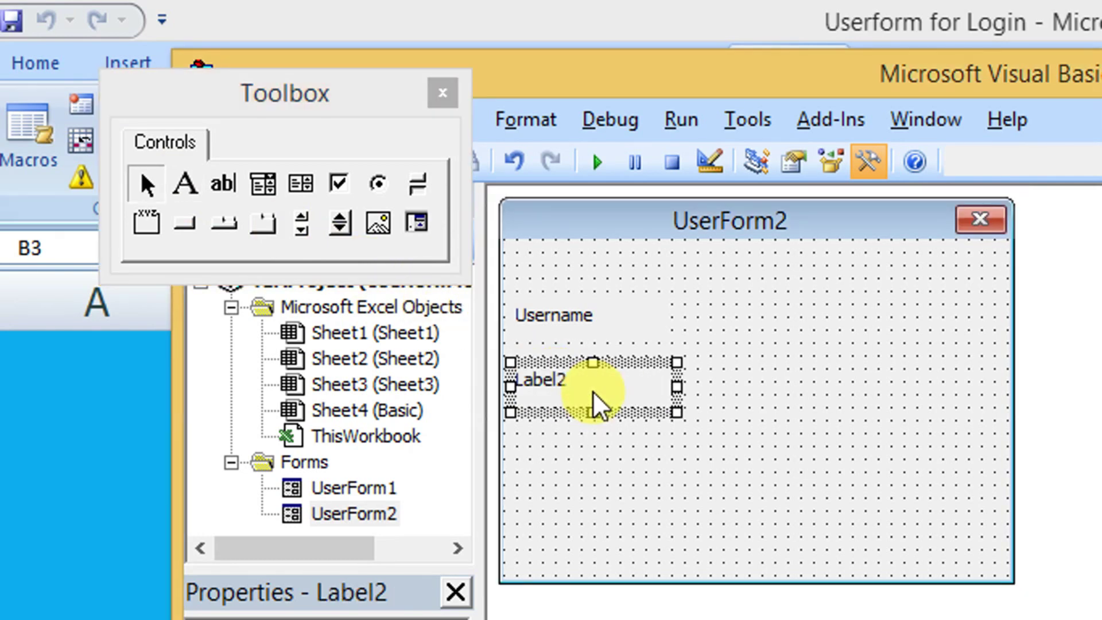
{"action": "left_click", "coordinate": [591, 396]}
{"action": "type", "text": "Key"}
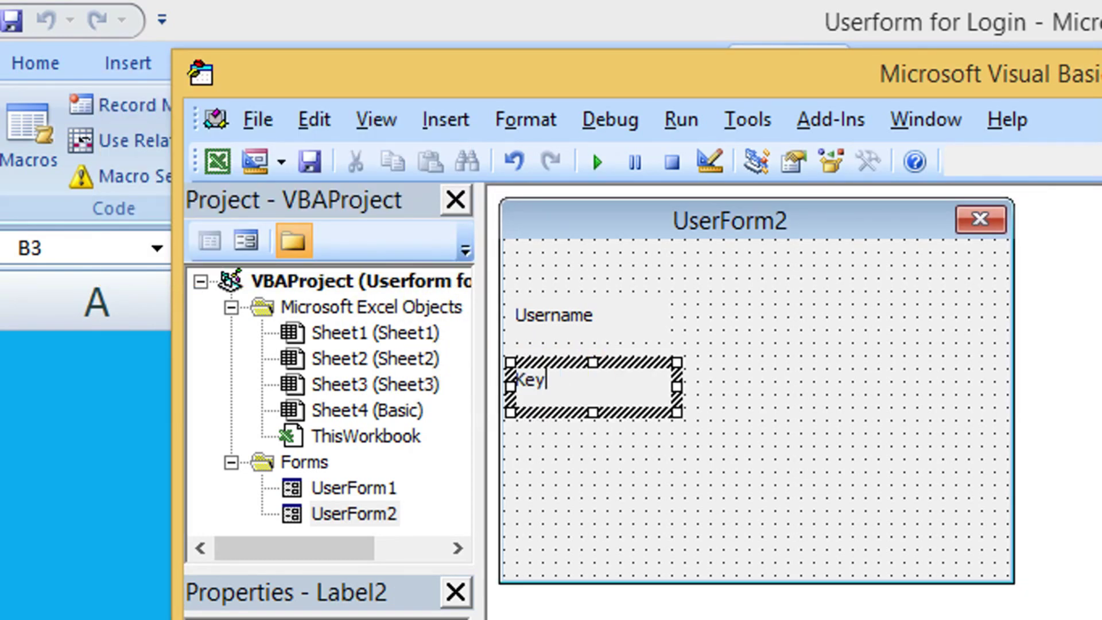
{"action": "left_click", "coordinate": [537, 459]}
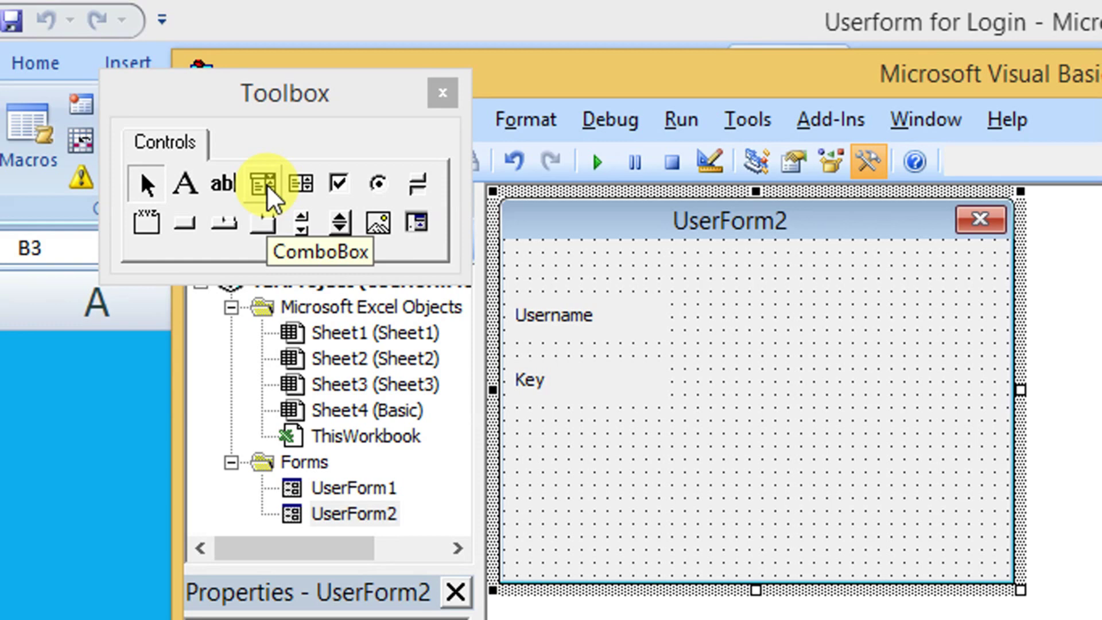
Step: Place a combo box beside Username and a text box beside Key
{"action": "left_click_drag", "start_coordinate": [270, 195], "coordinate": [753, 340]}
{"action": "left_click", "coordinate": [791, 371]}
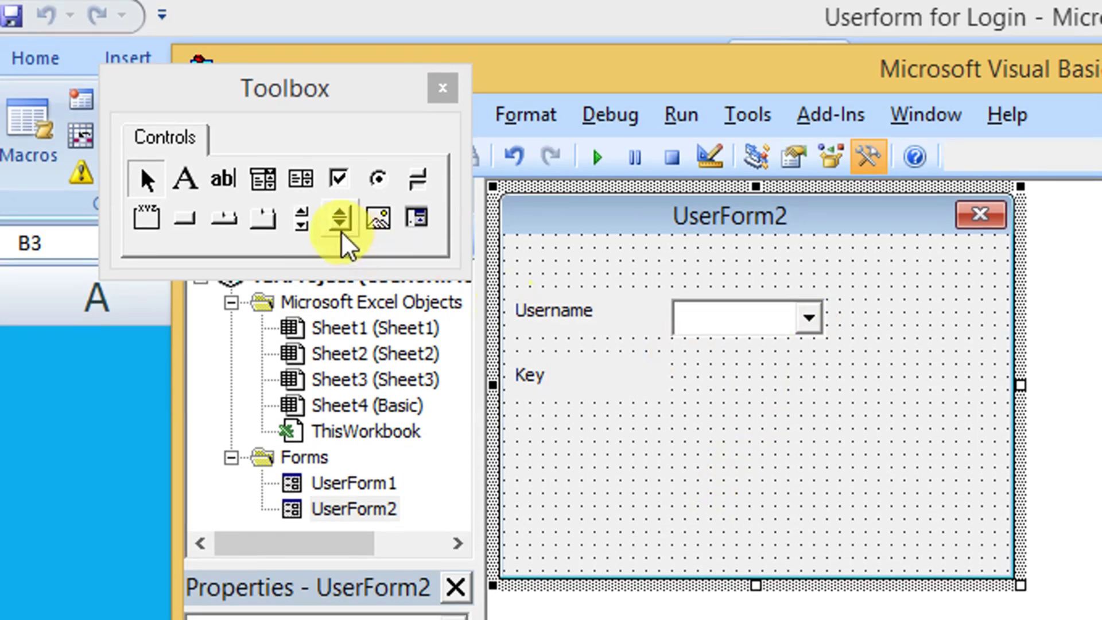
{"action": "left_click_drag", "start_coordinate": [226, 181], "coordinate": [756, 398]}
{"action": "left_click", "coordinate": [769, 448]}
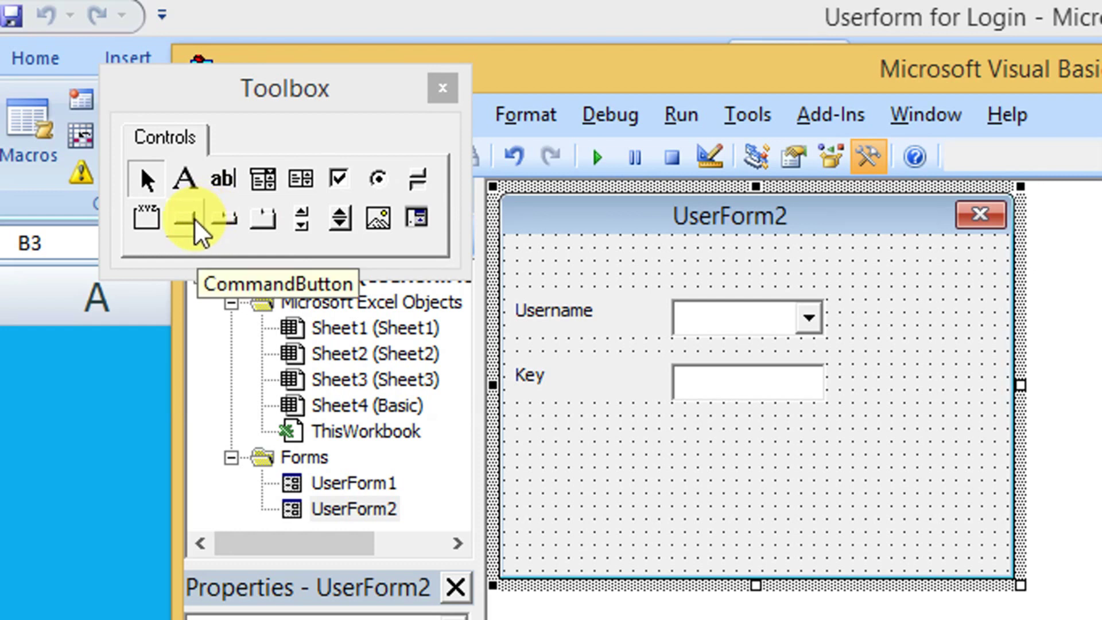
Step: Add a command button below the Key box captioned Login
{"action": "left_click_drag", "start_coordinate": [195, 230], "coordinate": [696, 488]}
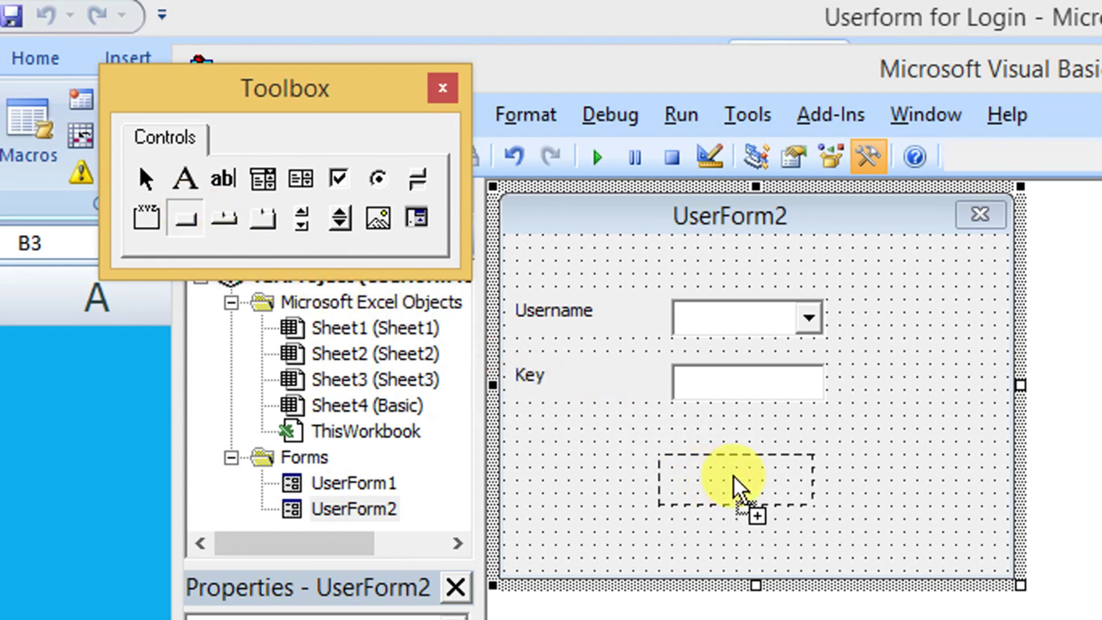
{"action": "left_click_drag", "start_coordinate": [696, 488], "coordinate": [756, 477]}
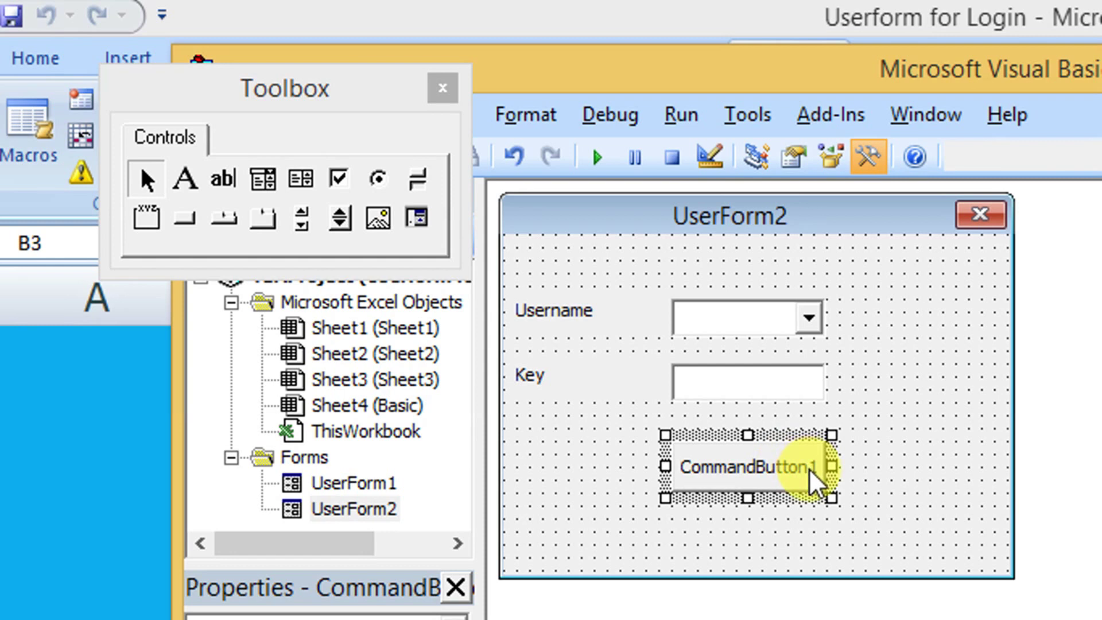
{"action": "left_click", "coordinate": [813, 474]}
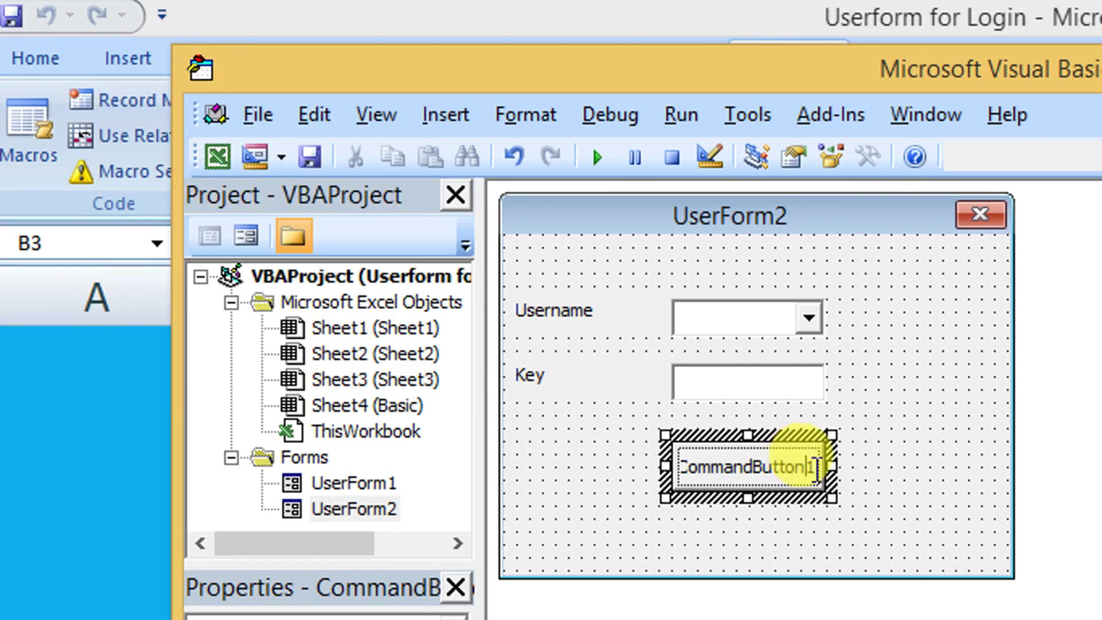
{"action": "left_click_drag", "start_coordinate": [815, 468], "coordinate": [625, 448]}
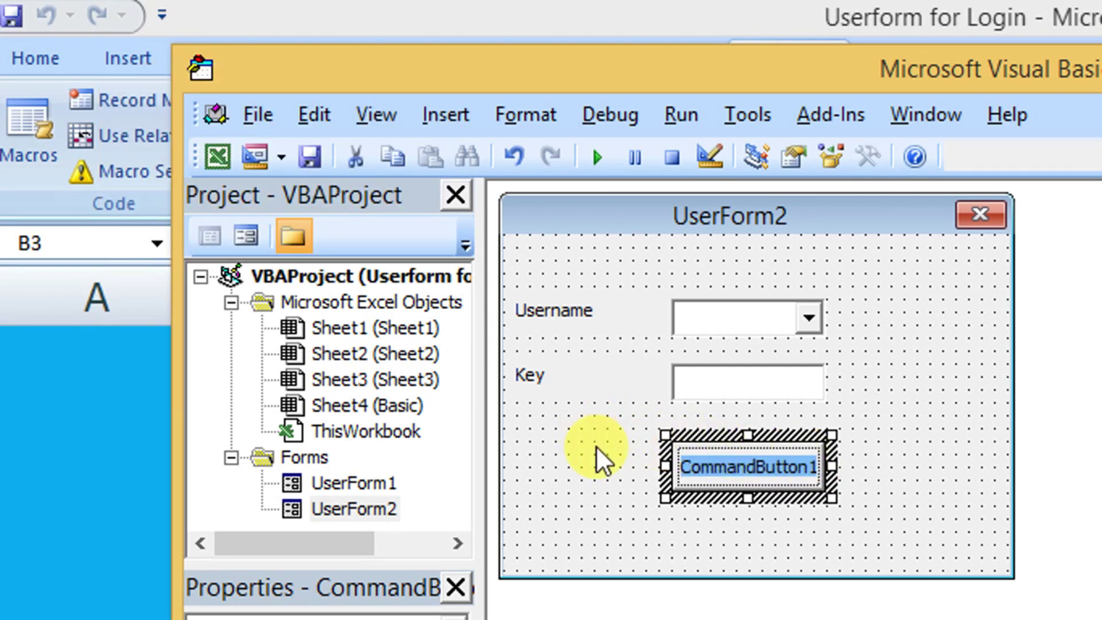
{"action": "key", "text": "Delete"}
{"action": "type", "text": "Login"}
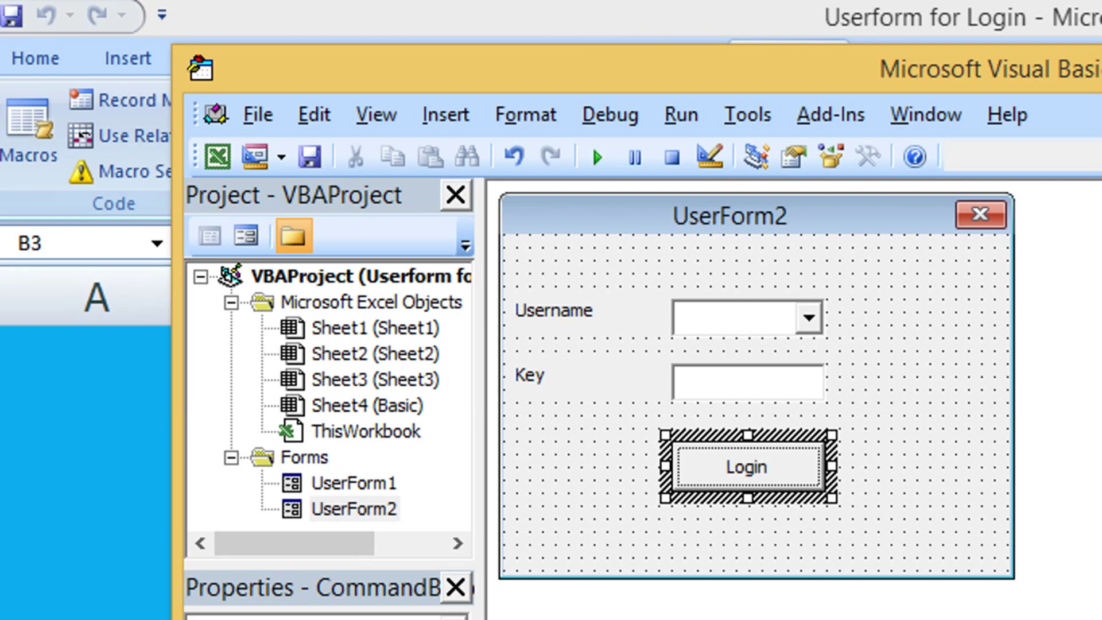
{"action": "left_click", "coordinate": [886, 512]}
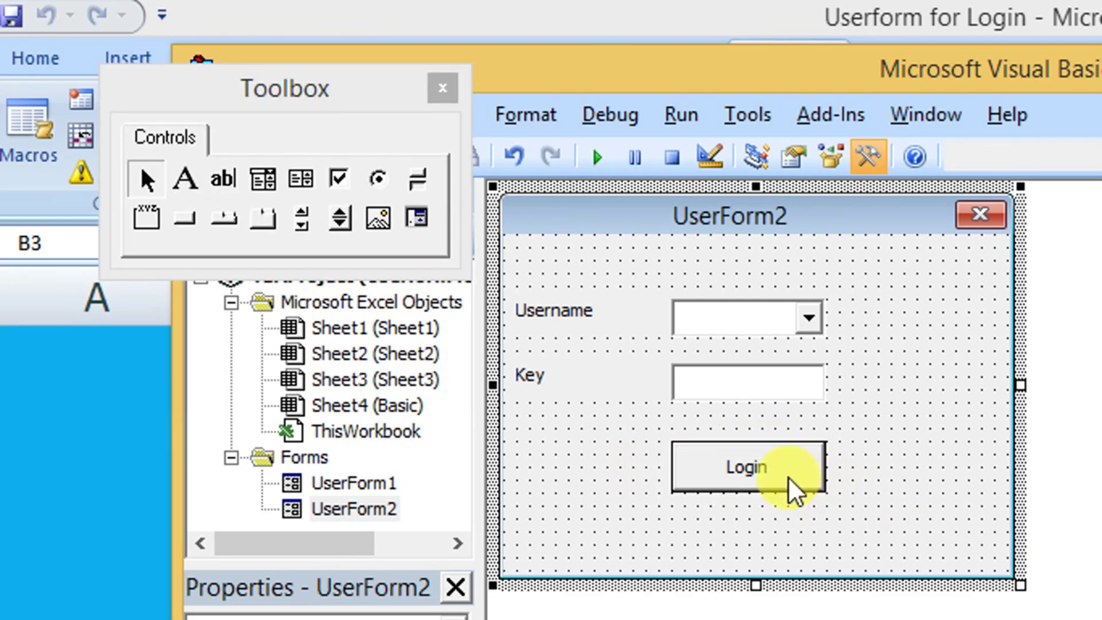
{"action": "left_click", "coordinate": [789, 482]}
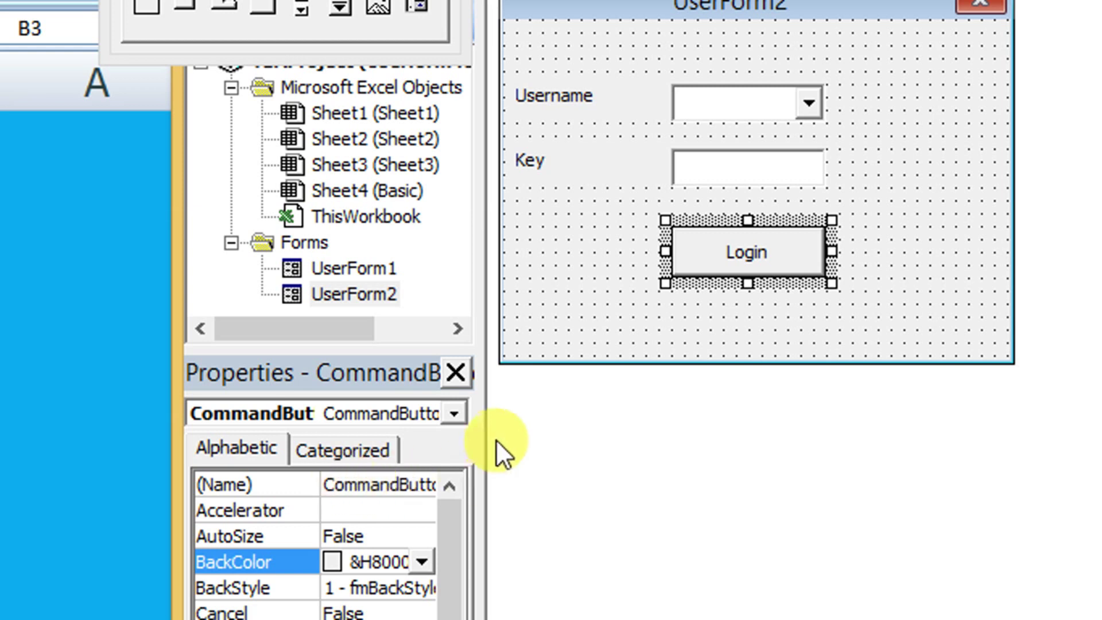
Step: Rename the Login button's (Name) property to cmdLogin
{"action": "left_click", "coordinate": [356, 481]}
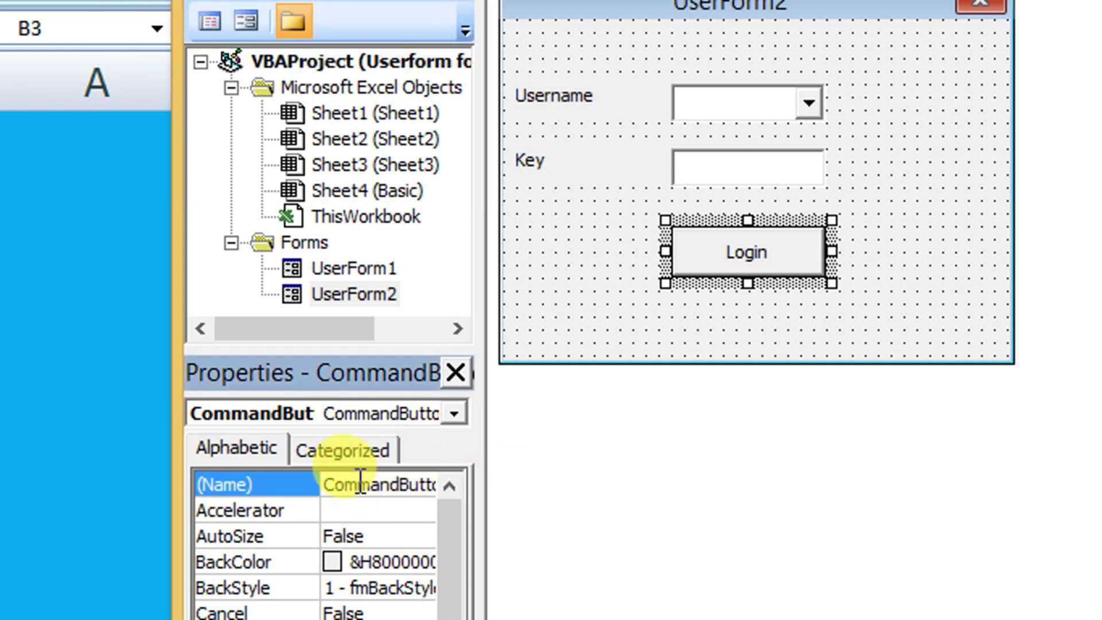
{"action": "double_click", "coordinate": [330, 484]}
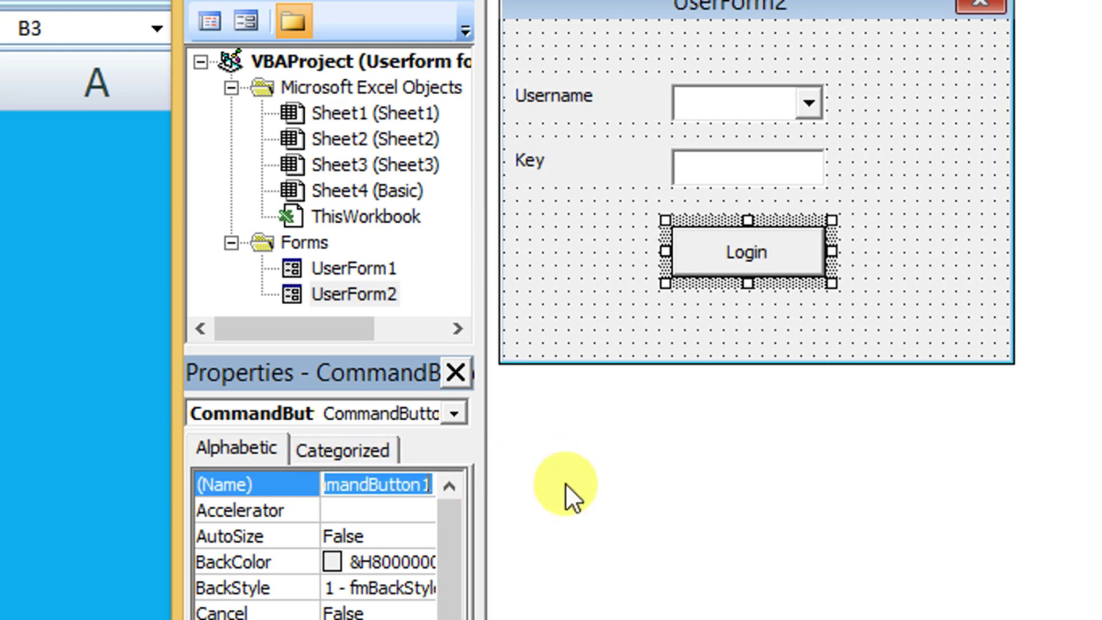
{"action": "key", "text": "BackSpace"}
{"action": "type", "text": "cmdLogin"}
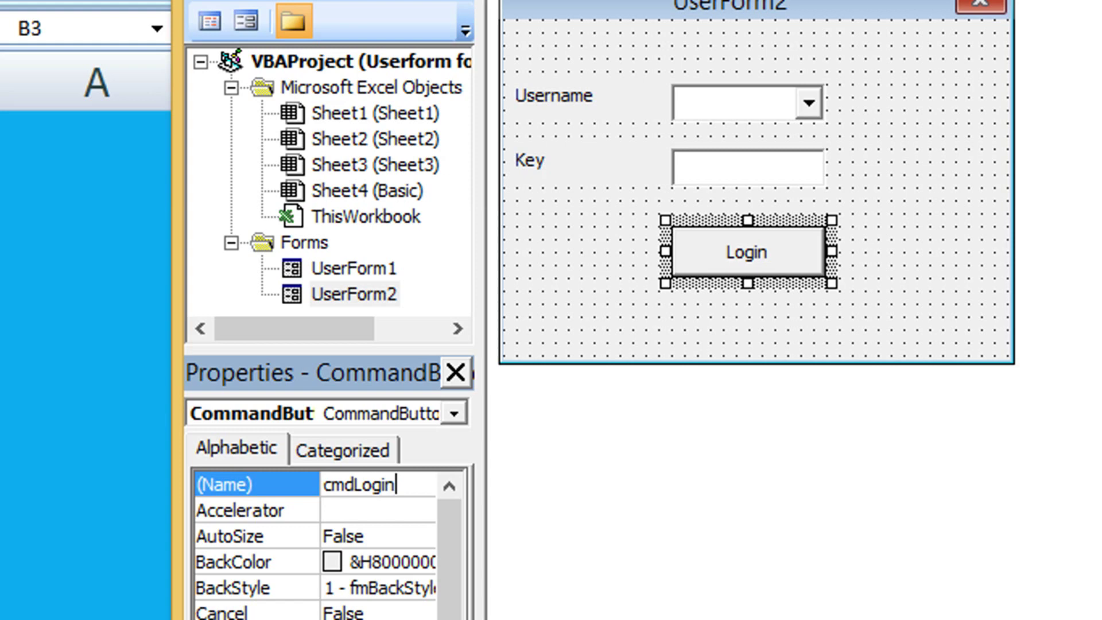
{"action": "key", "text": "Return"}
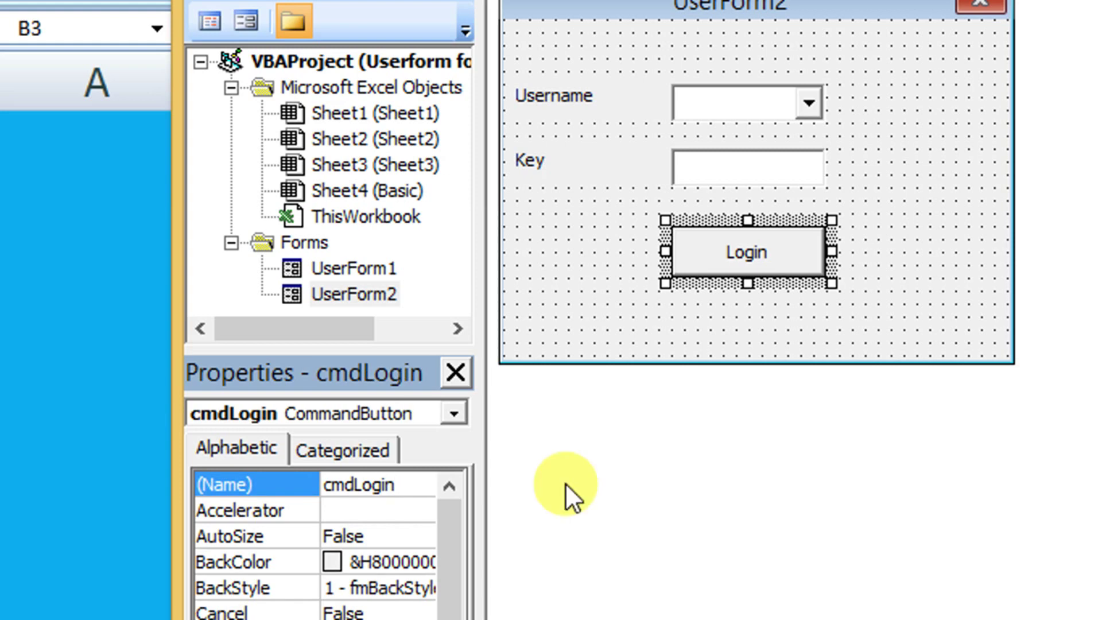
Step: Change the UserForm's Caption from UserForm2 to Login
{"action": "left_click", "coordinate": [906, 287]}
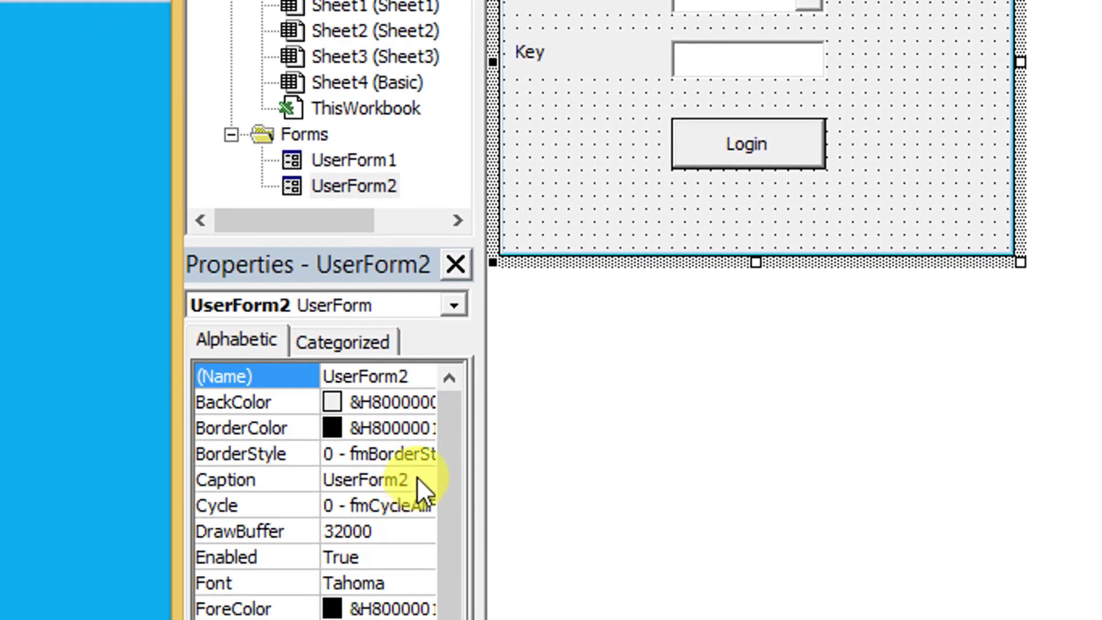
{"action": "left_click", "coordinate": [420, 479]}
{"action": "left_click_drag", "start_coordinate": [420, 479], "coordinate": [322, 477]}
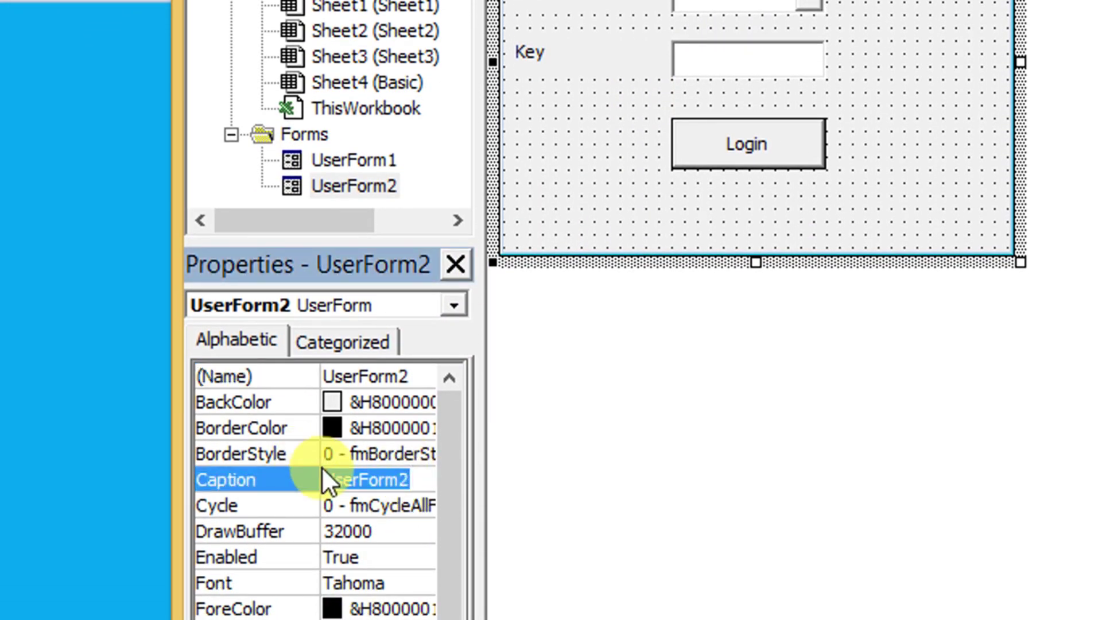
{"action": "type", "text": "Login"}
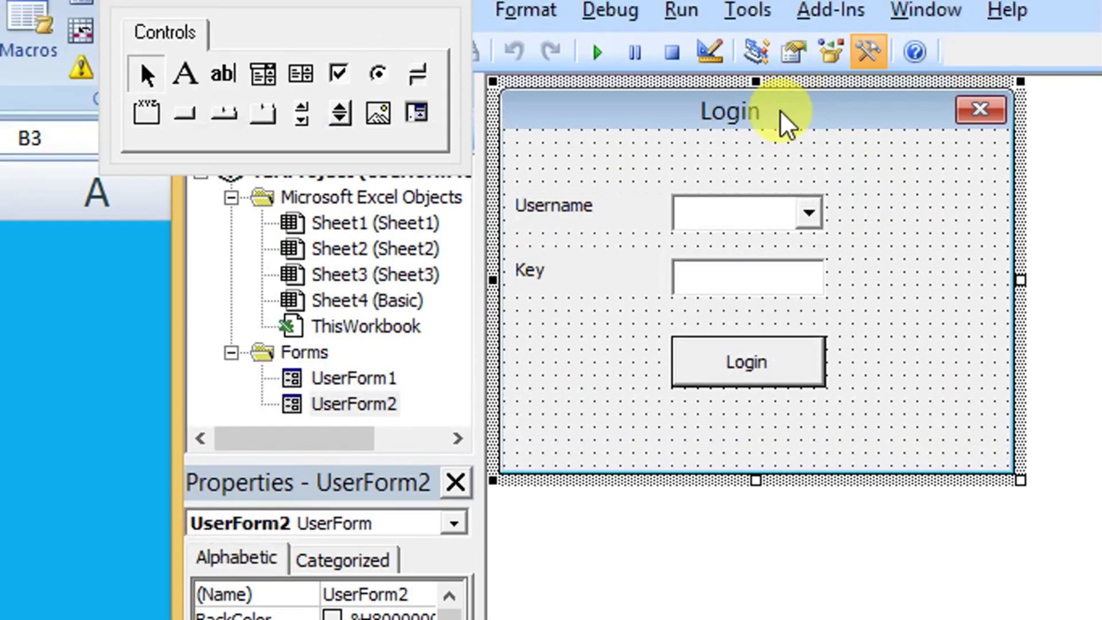
{"action": "left_click", "coordinate": [370, 405]}
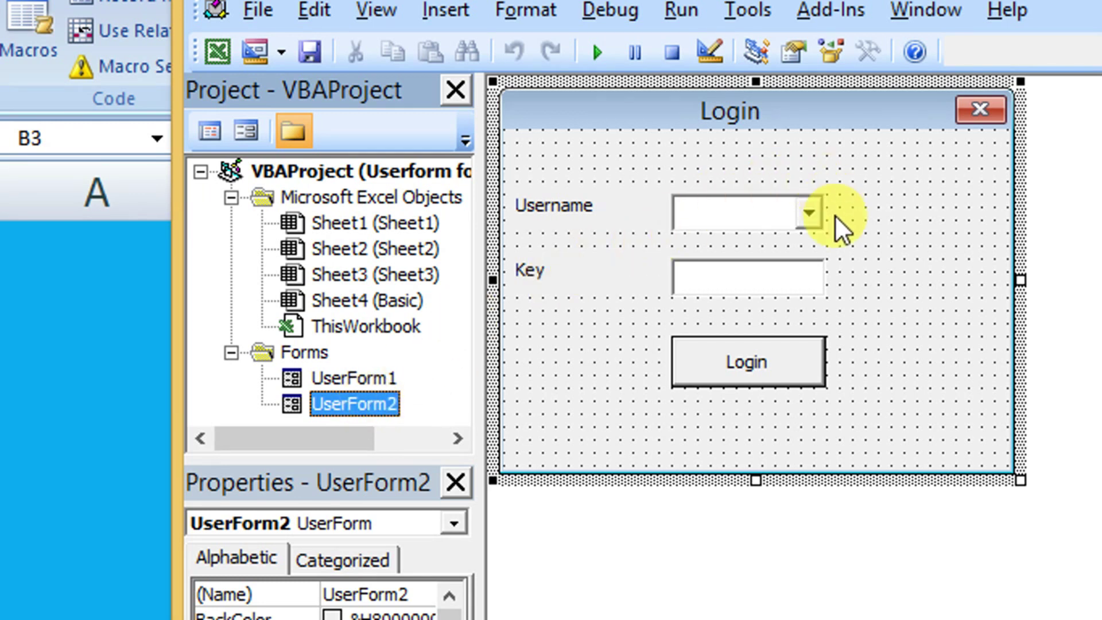
{"action": "left_click", "coordinate": [733, 221]}
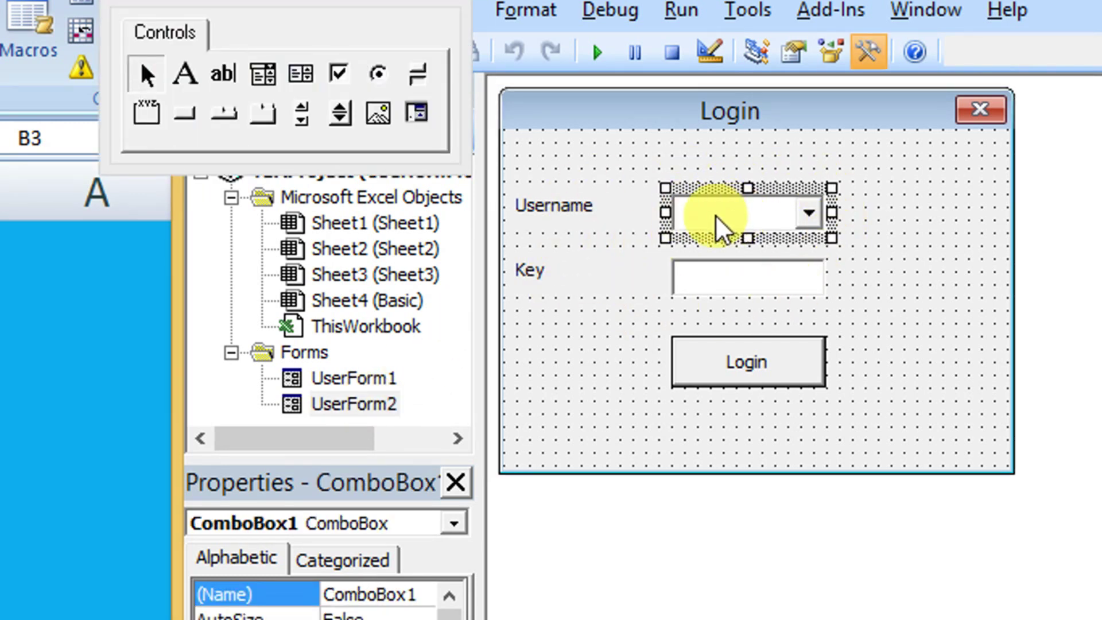
{"action": "left_click", "coordinate": [853, 239]}
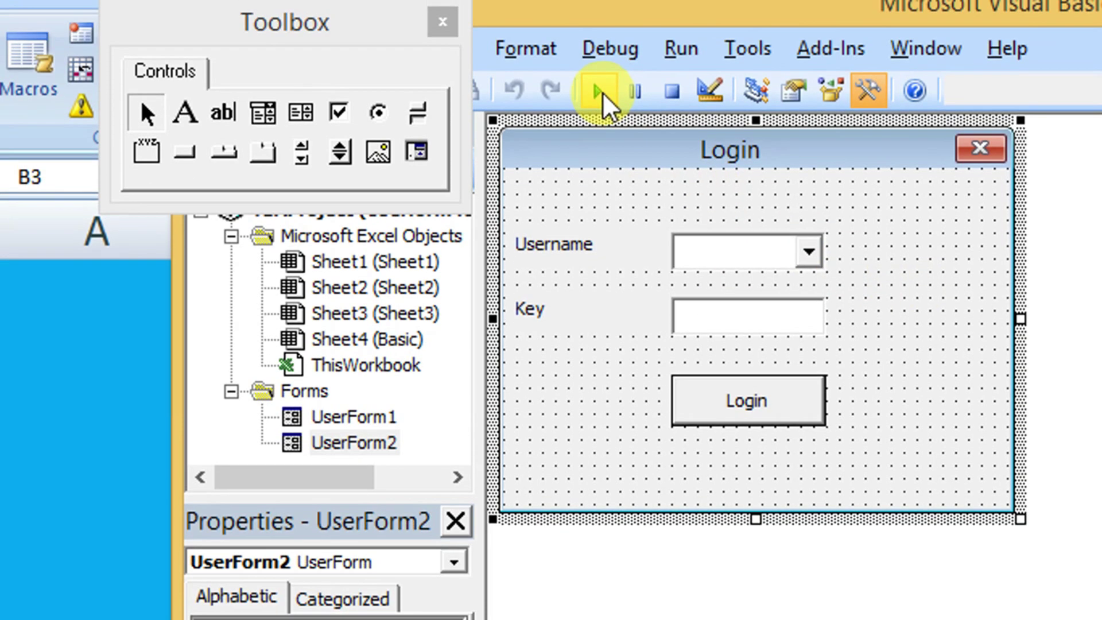
Step: Test-run UserForm2, find the Username dropdown empty, and close the running form
{"action": "left_click", "coordinate": [601, 92]}
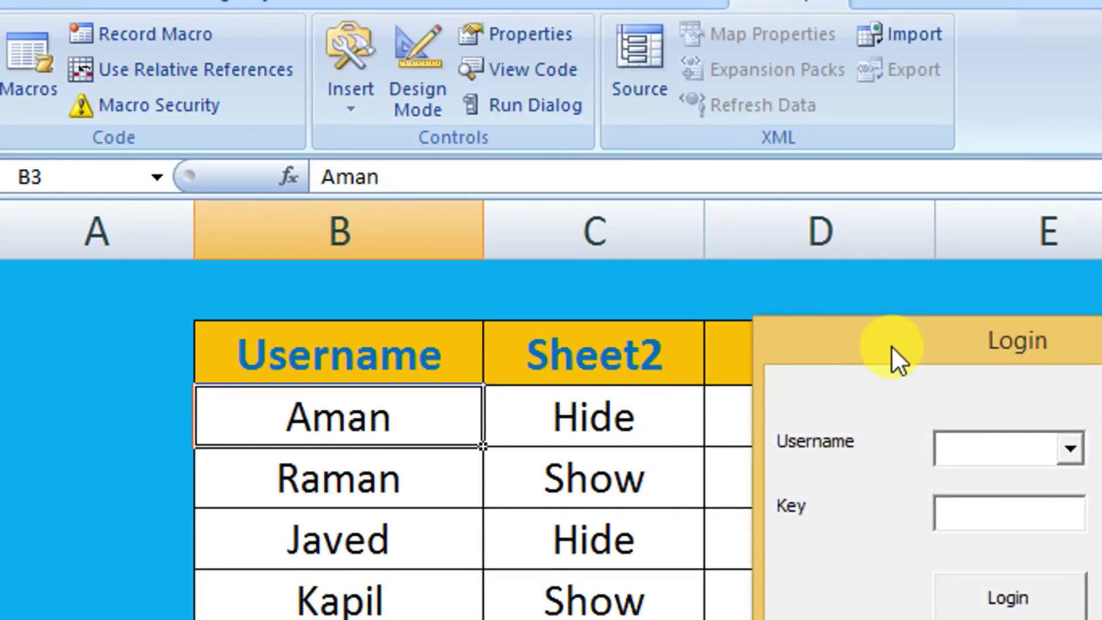
{"action": "left_click_drag", "start_coordinate": [891, 345], "coordinate": [580, 95]}
{"action": "left_click", "coordinate": [757, 199]}
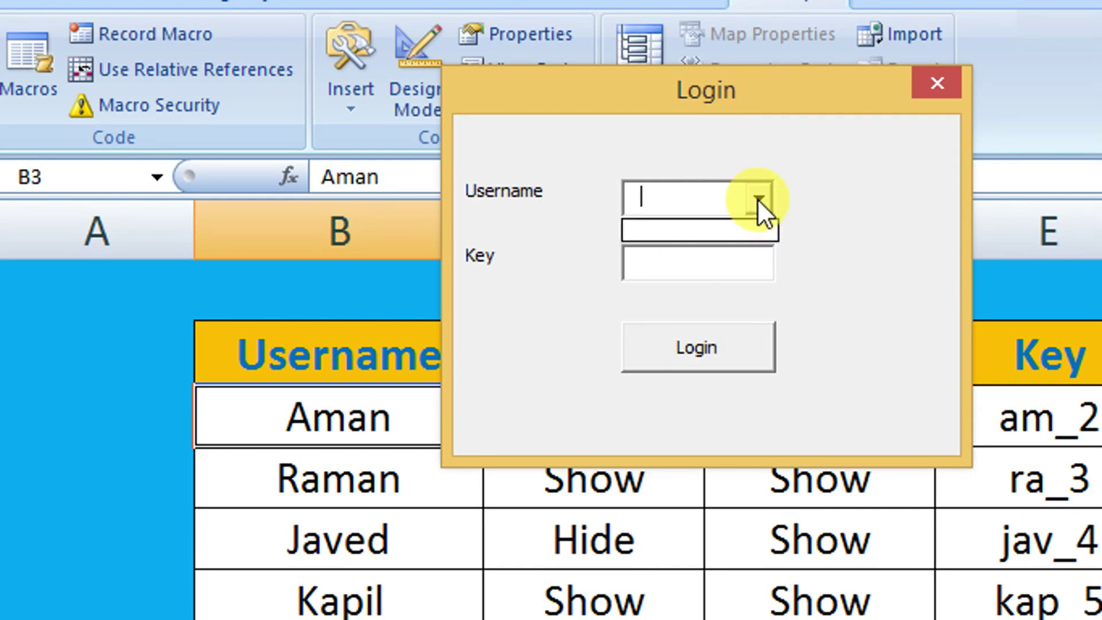
{"action": "left_click", "coordinate": [756, 199]}
{"action": "double_click", "coordinate": [757, 198]}
{"action": "double_click", "coordinate": [757, 198]}
{"action": "left_click", "coordinate": [757, 199]}
{"action": "left_click", "coordinate": [756, 198]}
{"action": "left_click", "coordinate": [936, 92]}
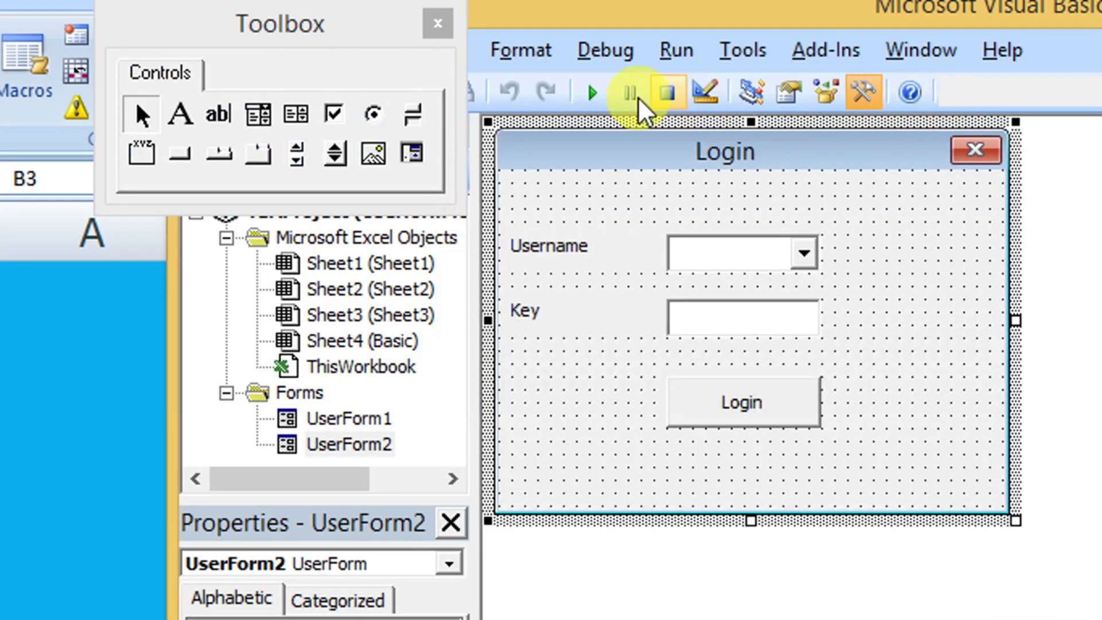
{"action": "left_click", "coordinate": [165, 324]}
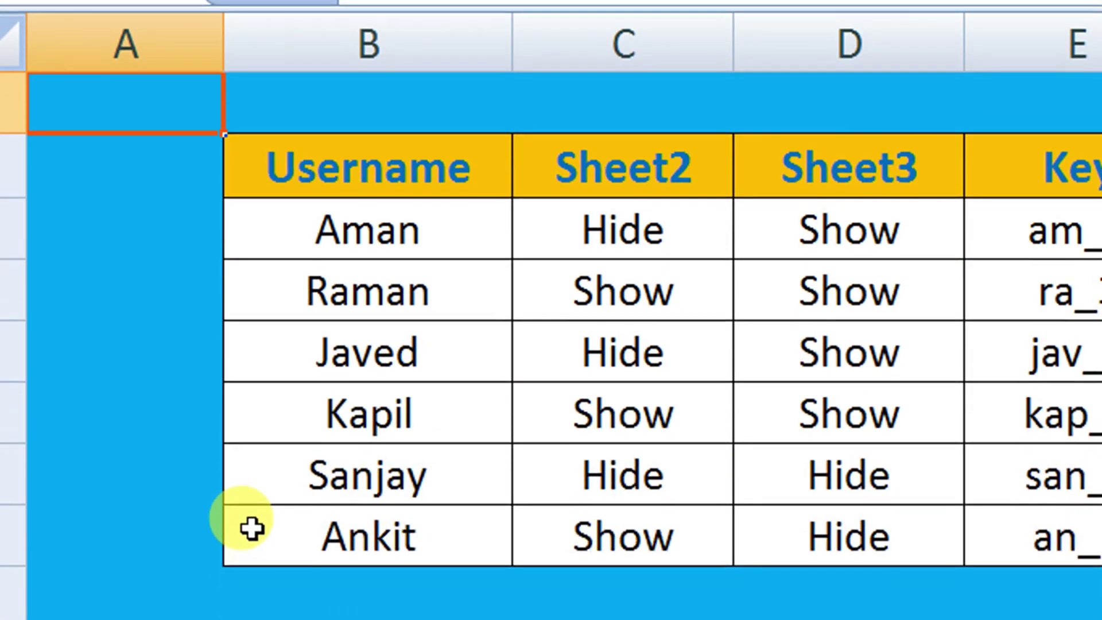
Step: Select the usernames in B3:B8 and set ComboBox1's RowSource to the named range user
{"action": "left_click_drag", "start_coordinate": [403, 256], "coordinate": [399, 515]}
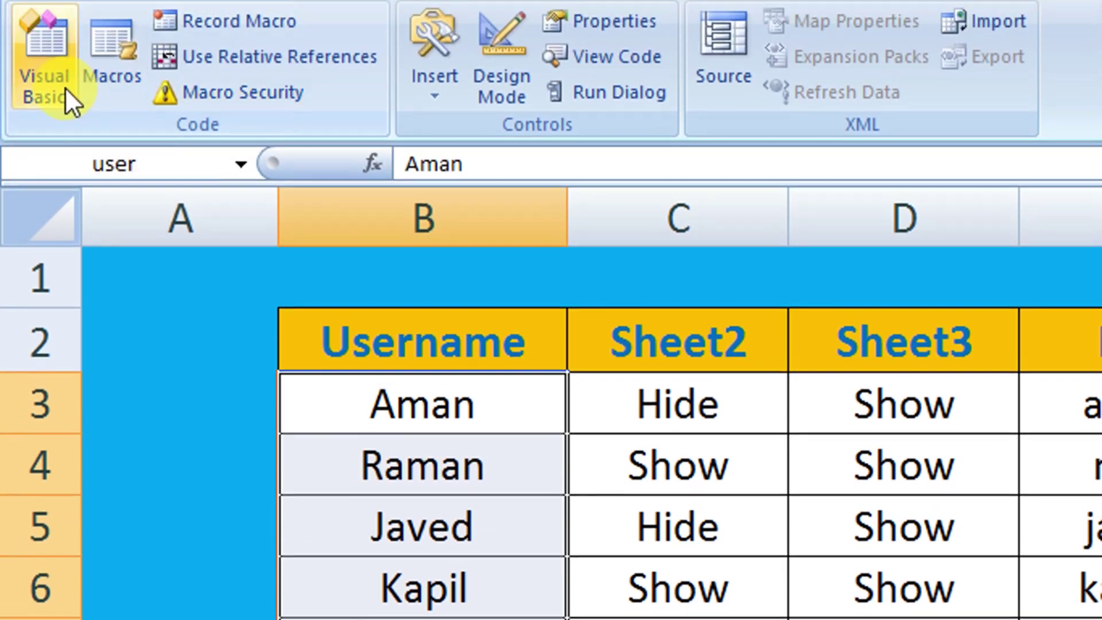
{"action": "left_click", "coordinate": [65, 93]}
{"action": "left_click", "coordinate": [839, 257]}
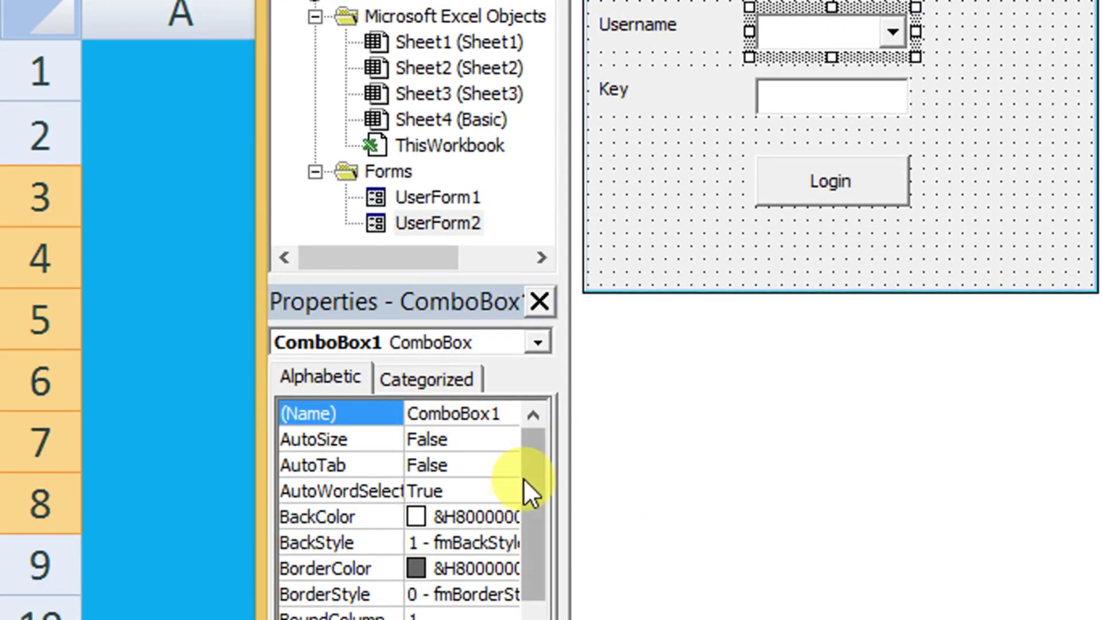
{"action": "mouse_move", "coordinate": [523, 477]}
{"action": "left_mouse_down"}
{"action": "mouse_move", "coordinate": [540, 581]}
{"action": "mouse_move", "coordinate": [524, 525]}
{"action": "left_mouse_up"}
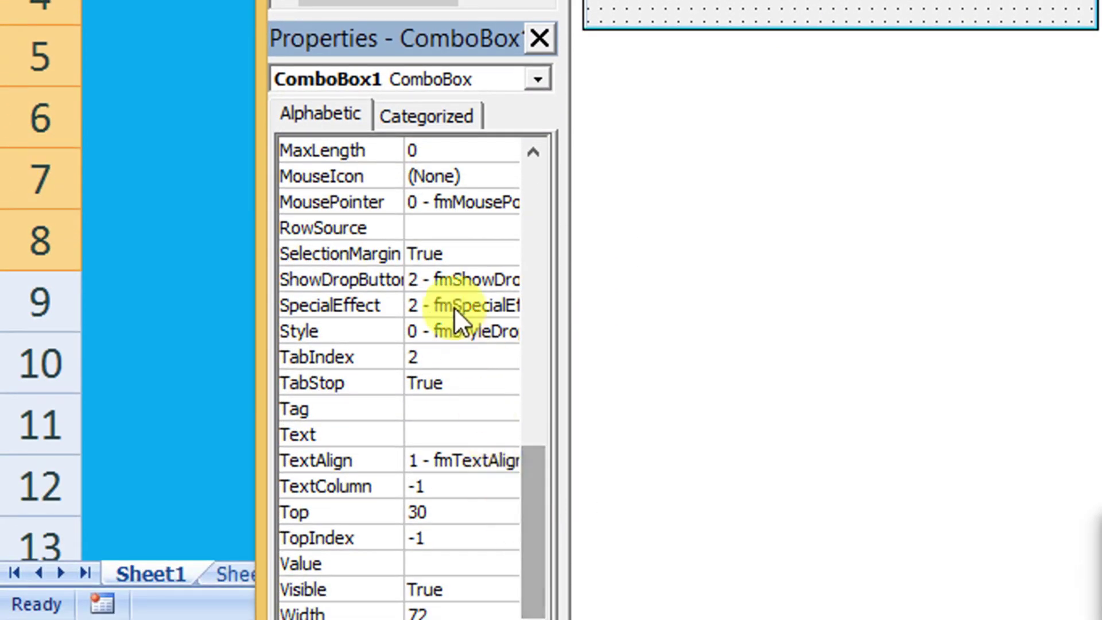
{"action": "left_click", "coordinate": [421, 227]}
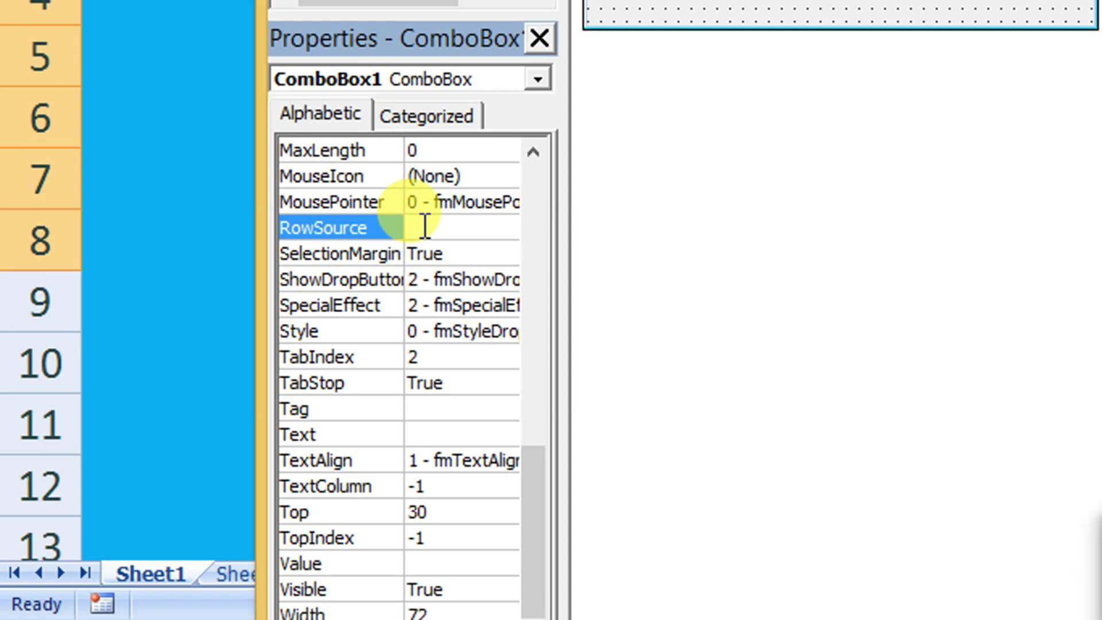
{"action": "type", "text": "user"}
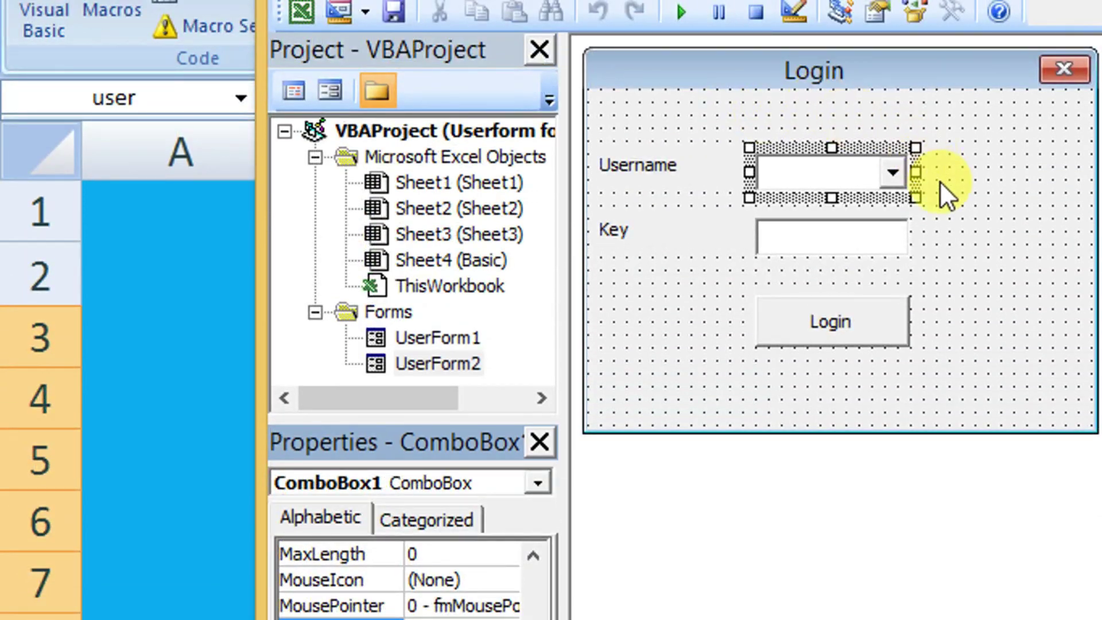
{"action": "left_click", "coordinate": [942, 184]}
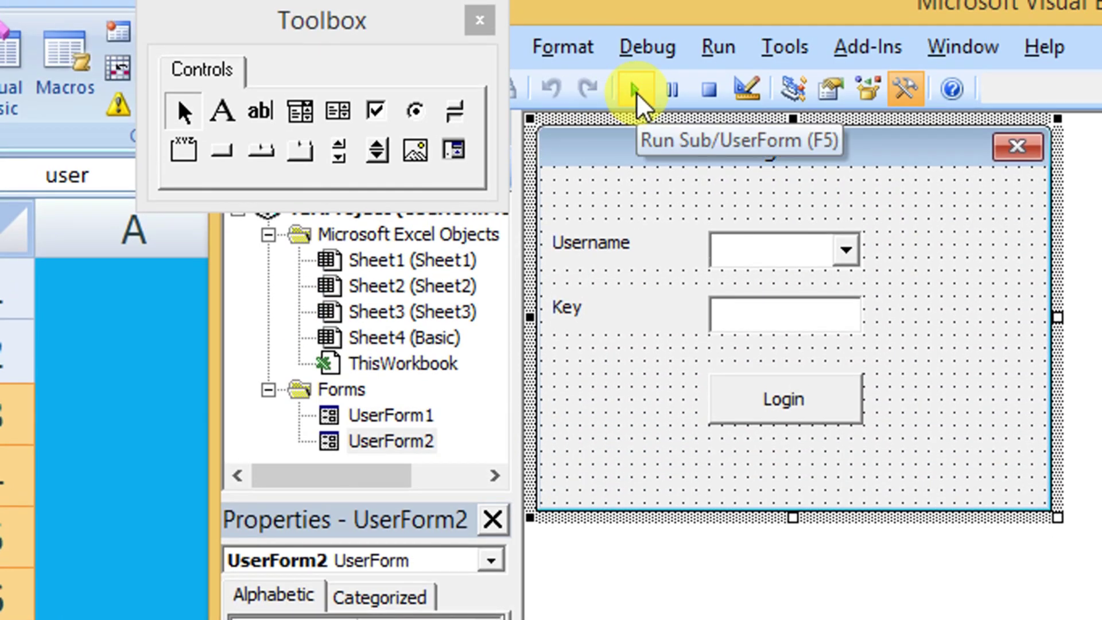
Step: Run the login form, try the Username dropdown, and close the form
{"action": "left_click", "coordinate": [636, 92]}
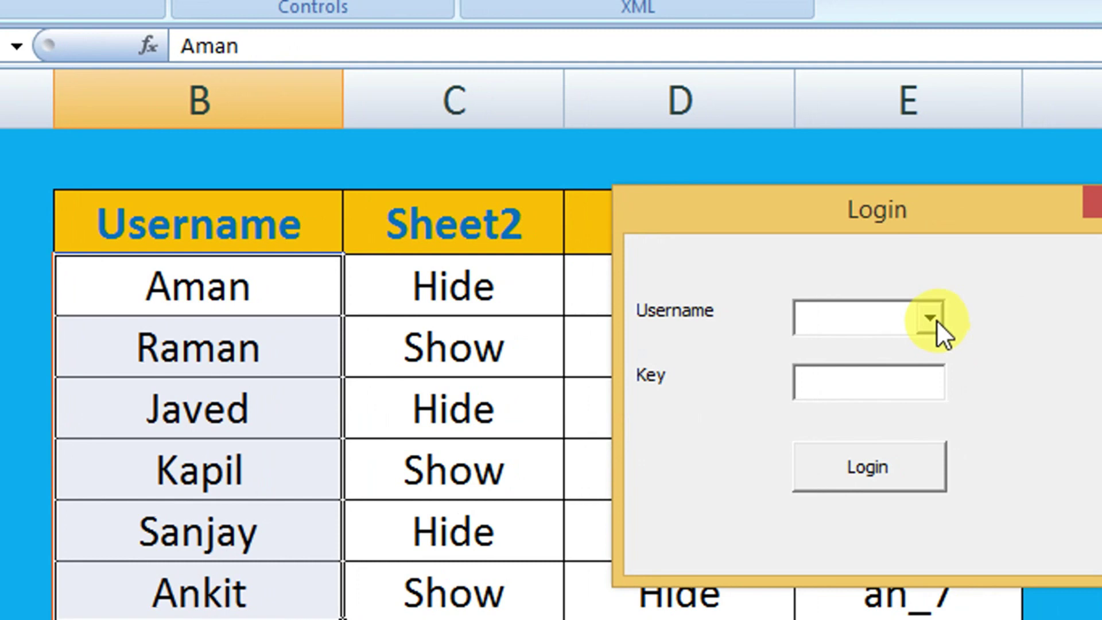
{"action": "left_click", "coordinate": [957, 317]}
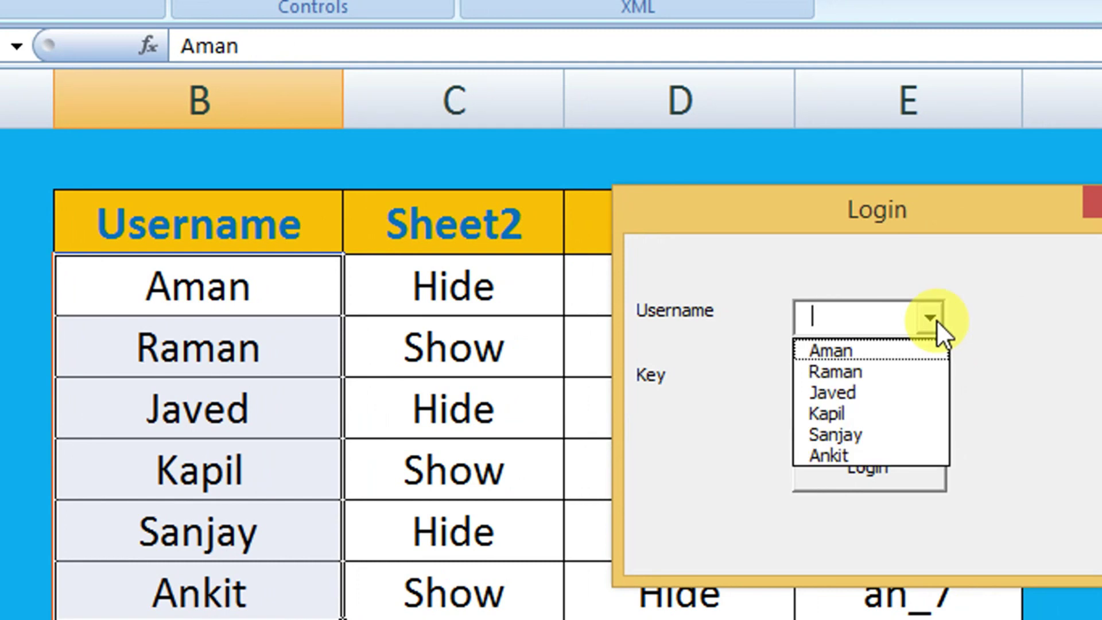
{"action": "left_click", "coordinate": [958, 317]}
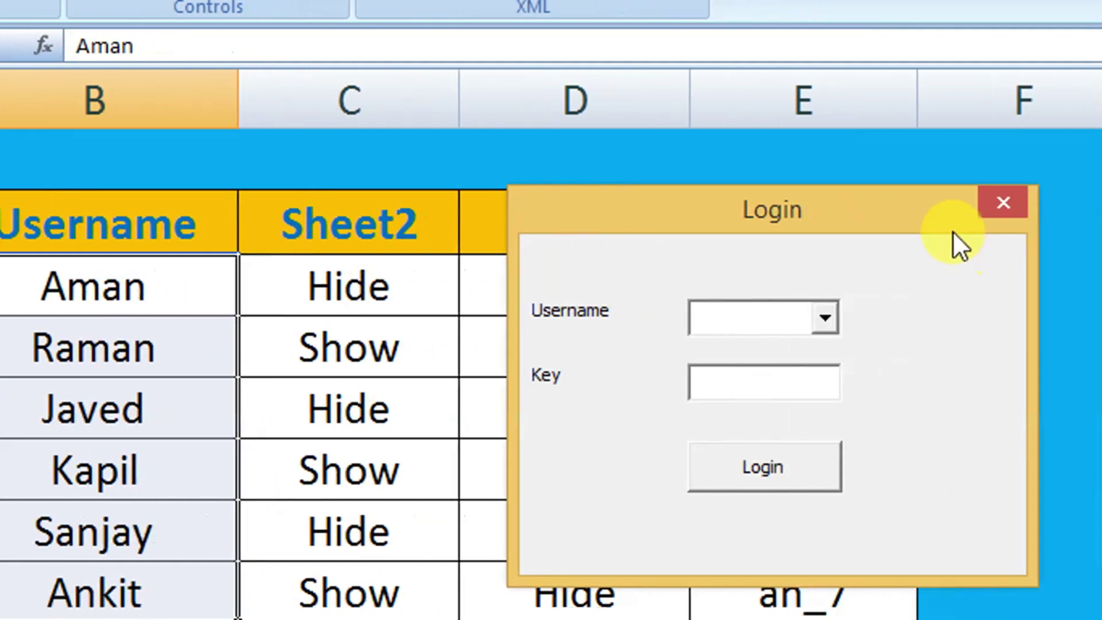
{"action": "left_click", "coordinate": [1001, 202]}
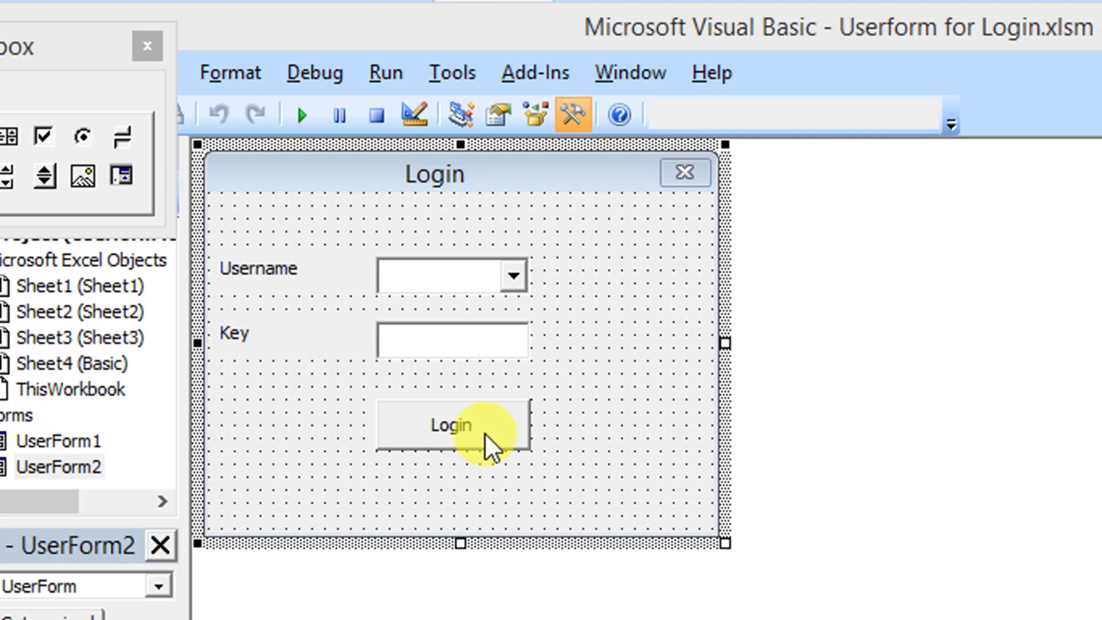
Step: Rerun the form and see Aman, Raman, Javed, Kapil, Sanjay and Ankit in the Username list
{"action": "left_click", "coordinate": [488, 445]}
{"action": "left_click", "coordinate": [480, 290]}
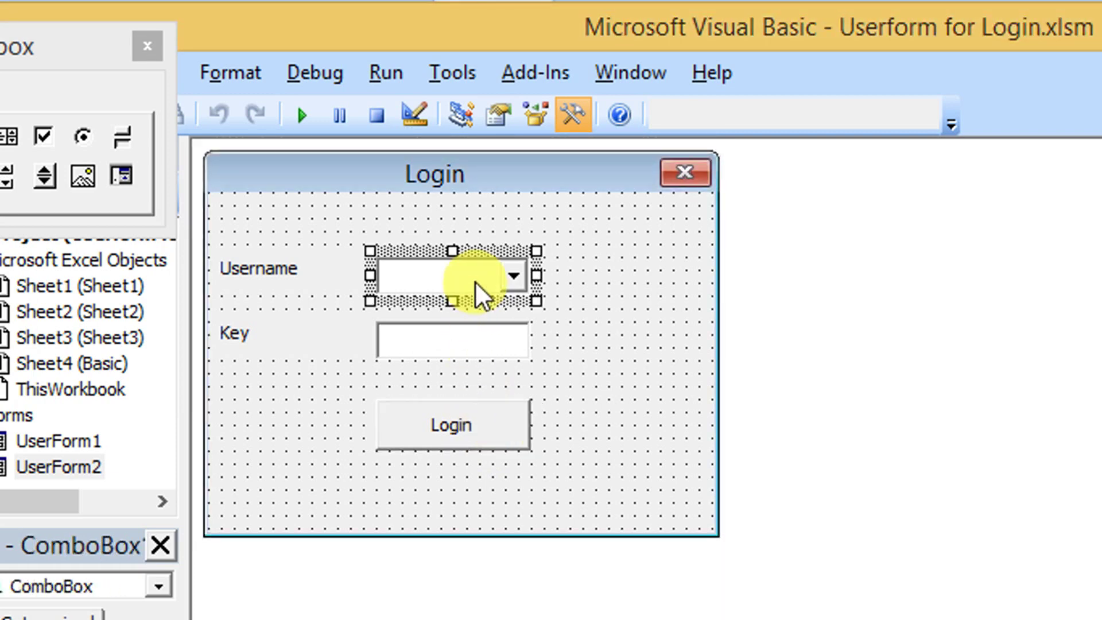
{"action": "left_click", "coordinate": [590, 328]}
{"action": "left_click", "coordinate": [311, 121]}
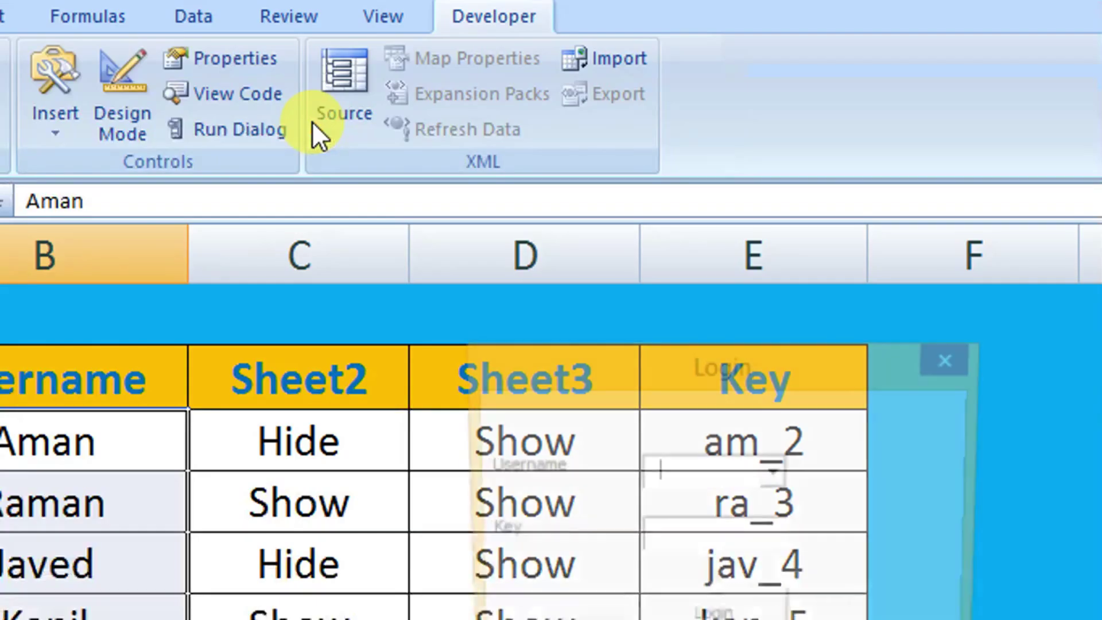
{"action": "left_click", "coordinate": [727, 295]}
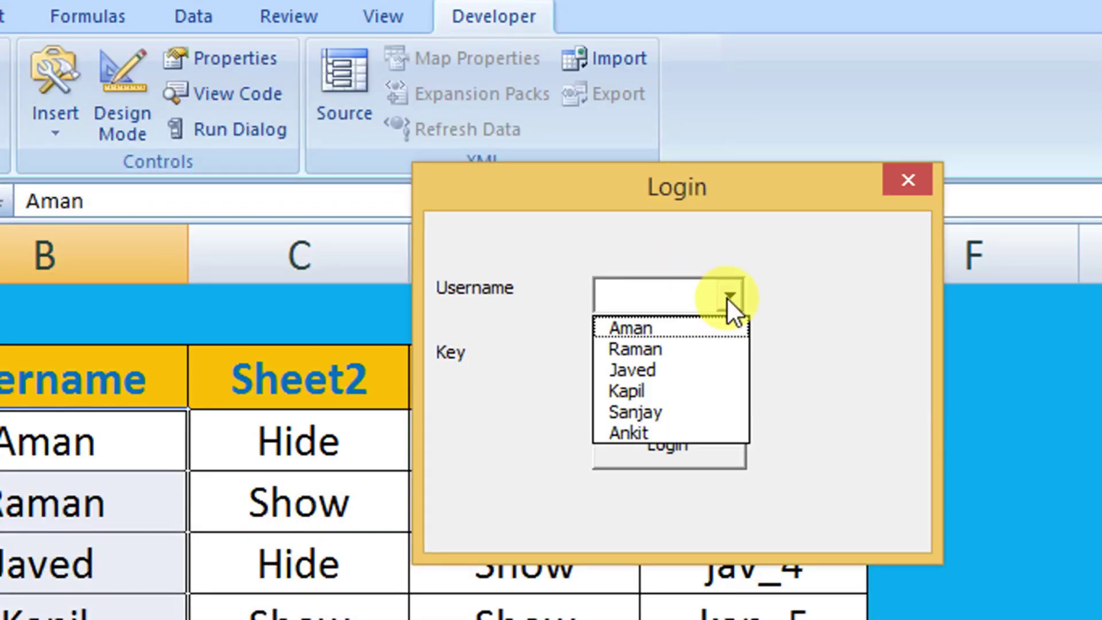
{"action": "left_click", "coordinate": [835, 299]}
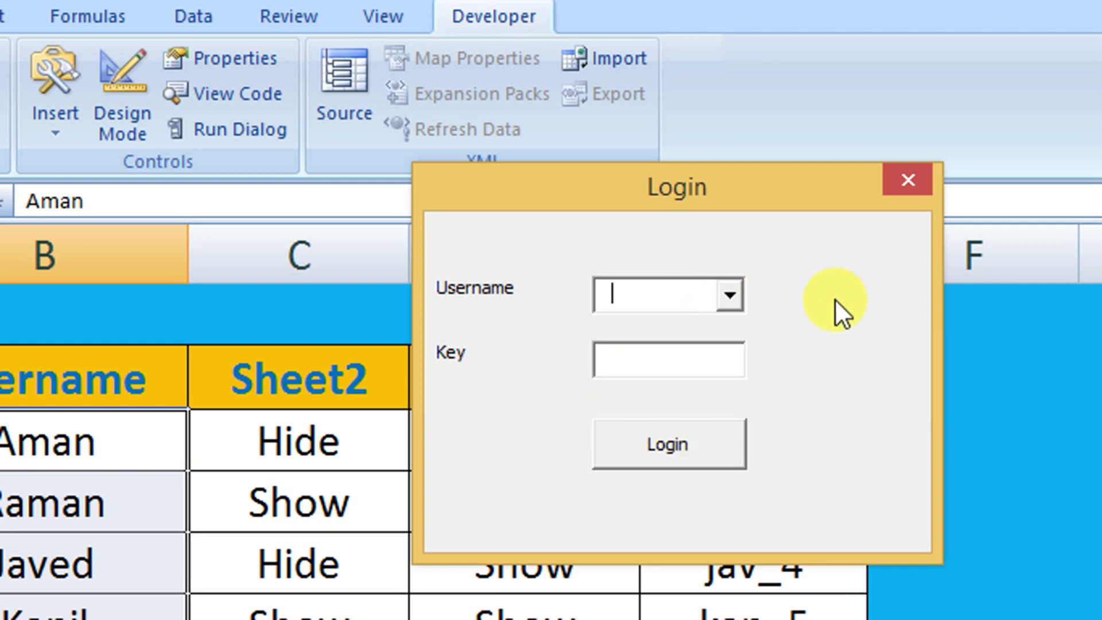
Step: Set UserForm2's BackColor to light cyan from the Palette
{"action": "left_click", "coordinate": [908, 181]}
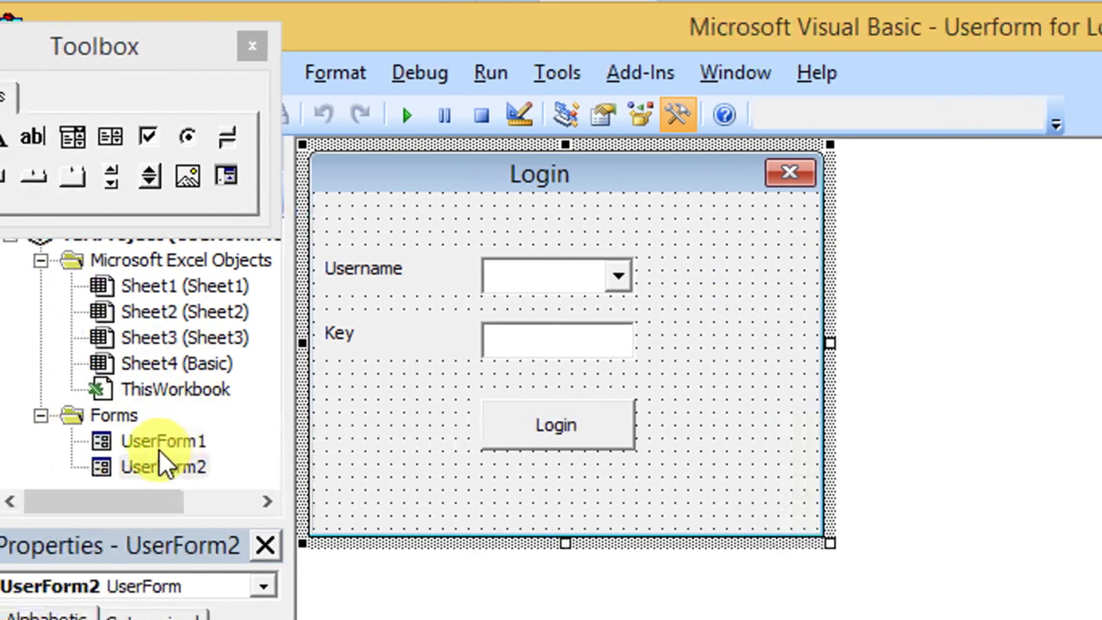
{"action": "double_click", "coordinate": [172, 442]}
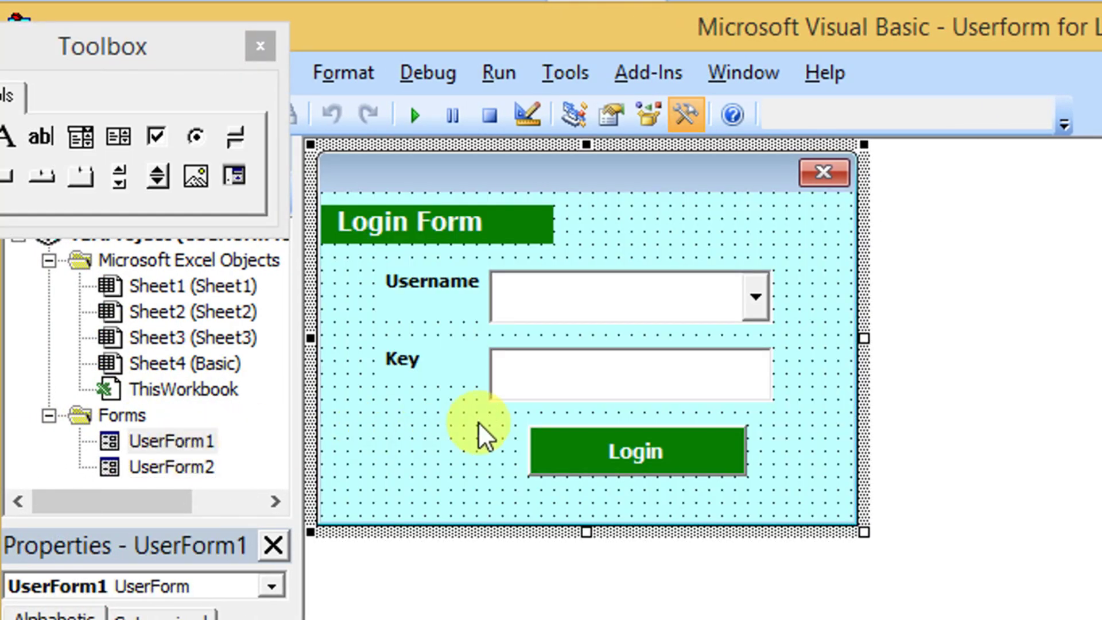
{"action": "double_click", "coordinate": [212, 468]}
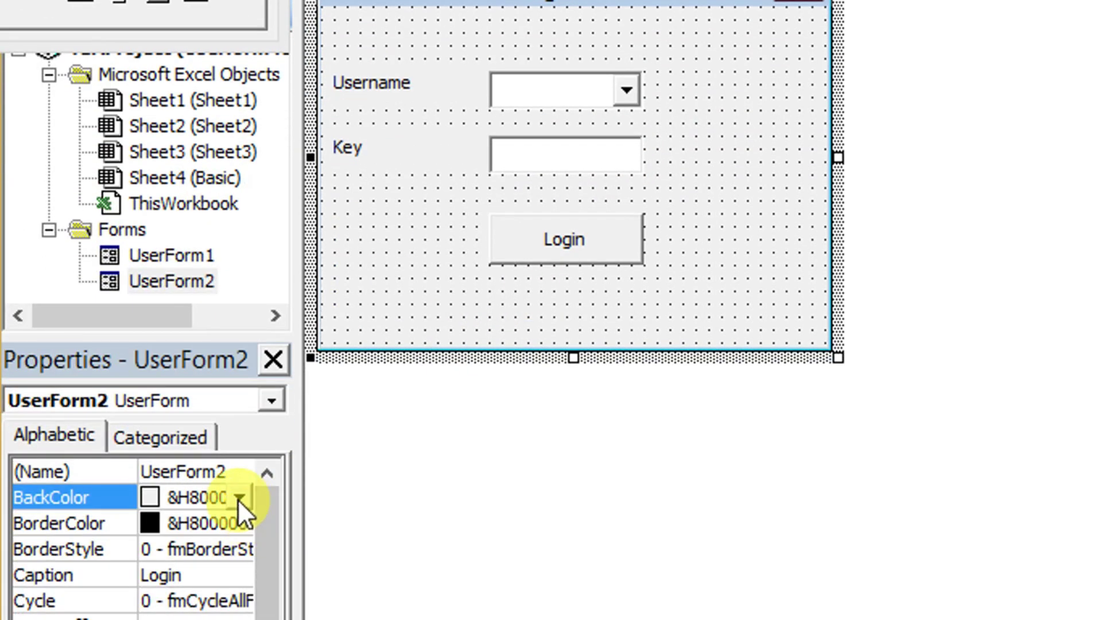
{"action": "left_click", "coordinate": [238, 502]}
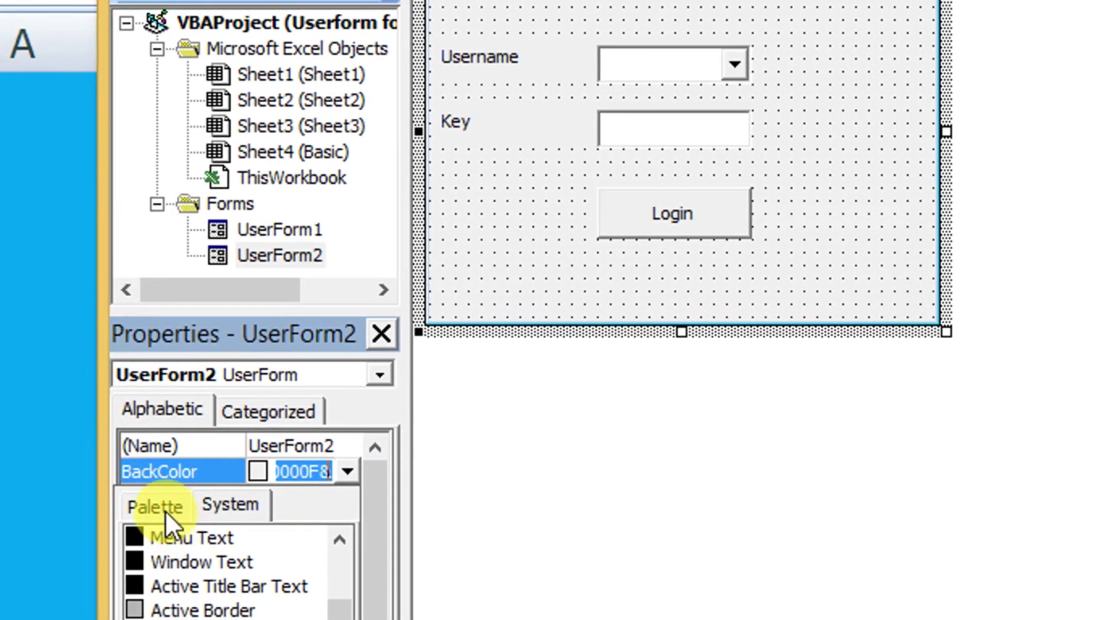
{"action": "left_click", "coordinate": [165, 511]}
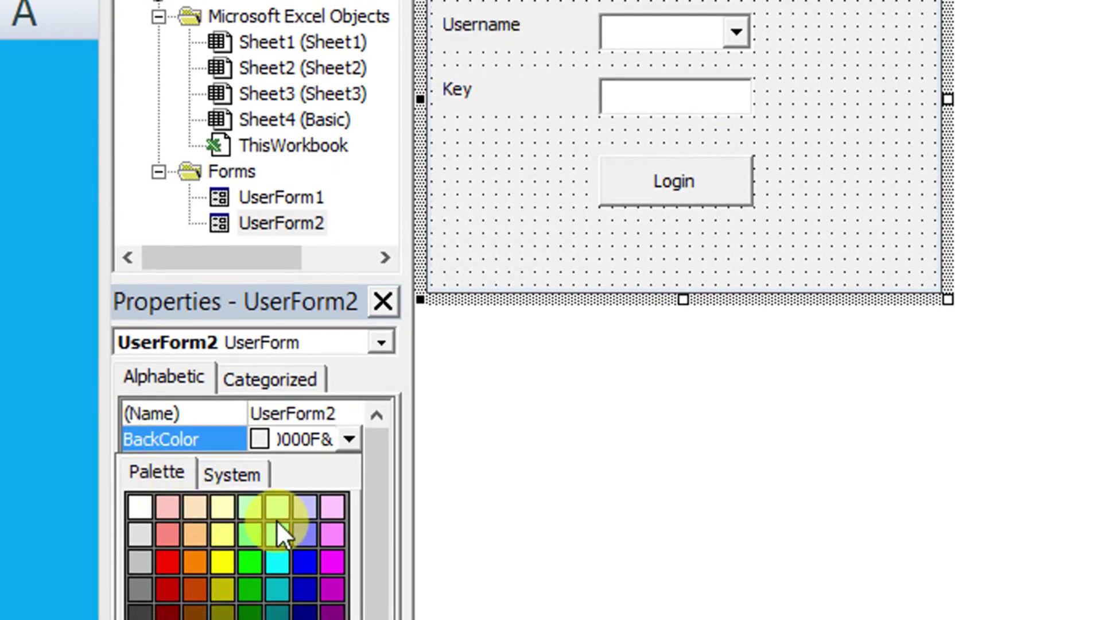
{"action": "left_click", "coordinate": [279, 515]}
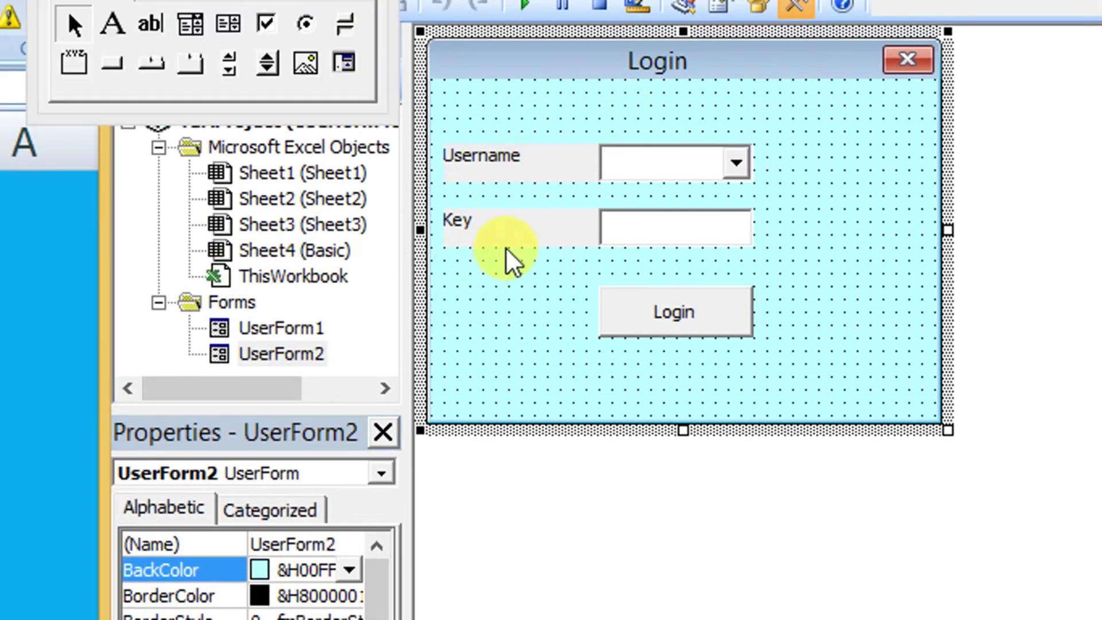
Step: Set the Username and Key labels' BackStyle to 0 - fmBackStyleTransparent
{"action": "left_click_drag", "start_coordinate": [506, 253], "coordinate": [558, 156]}
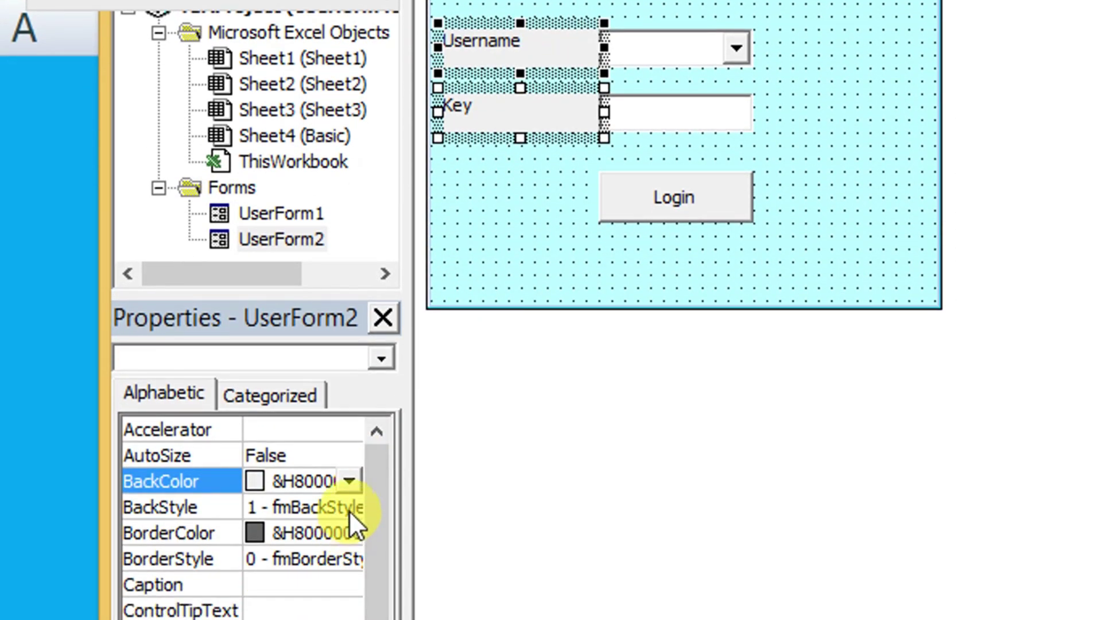
{"action": "left_click", "coordinate": [206, 507]}
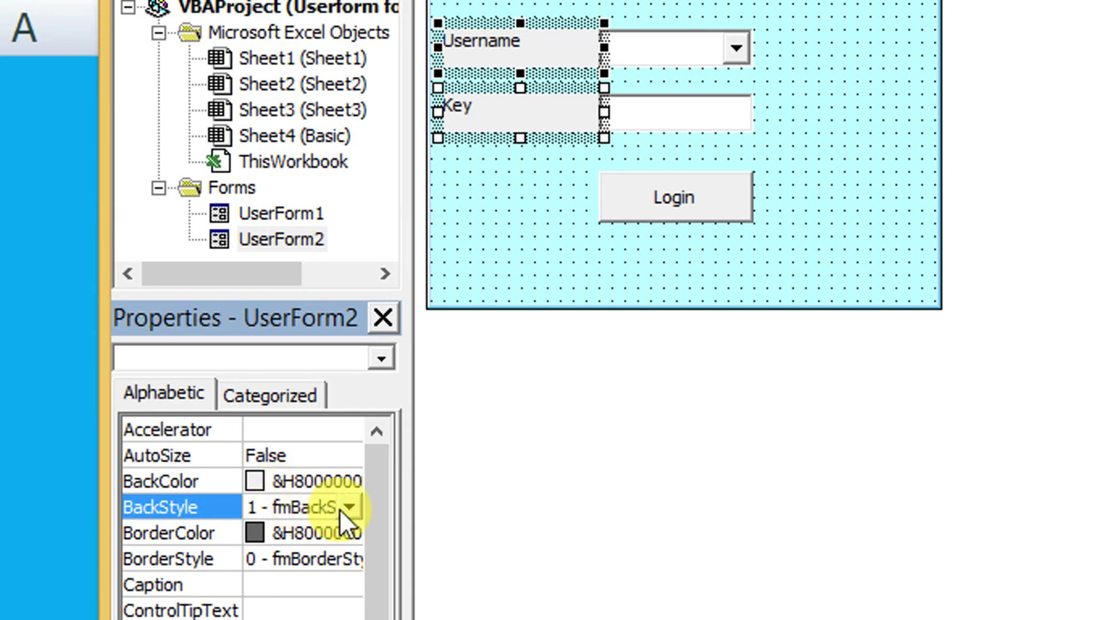
{"action": "left_click", "coordinate": [346, 509]}
{"action": "left_click", "coordinate": [339, 525]}
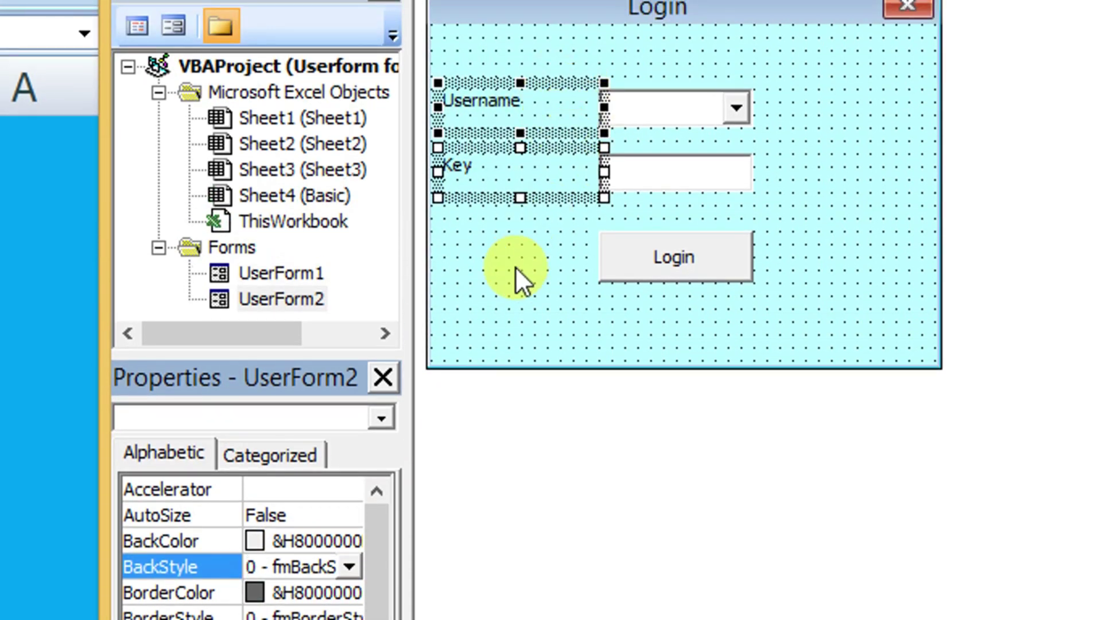
{"action": "left_click", "coordinate": [515, 267]}
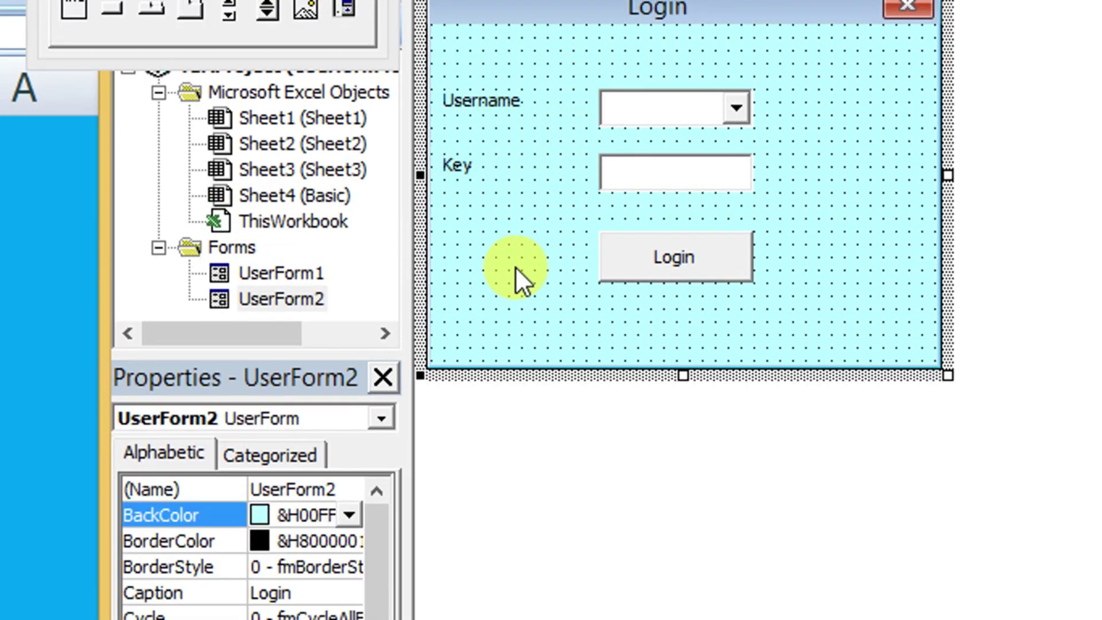
{"action": "left_click_drag", "start_coordinate": [772, 232], "coordinate": [623, 287]}
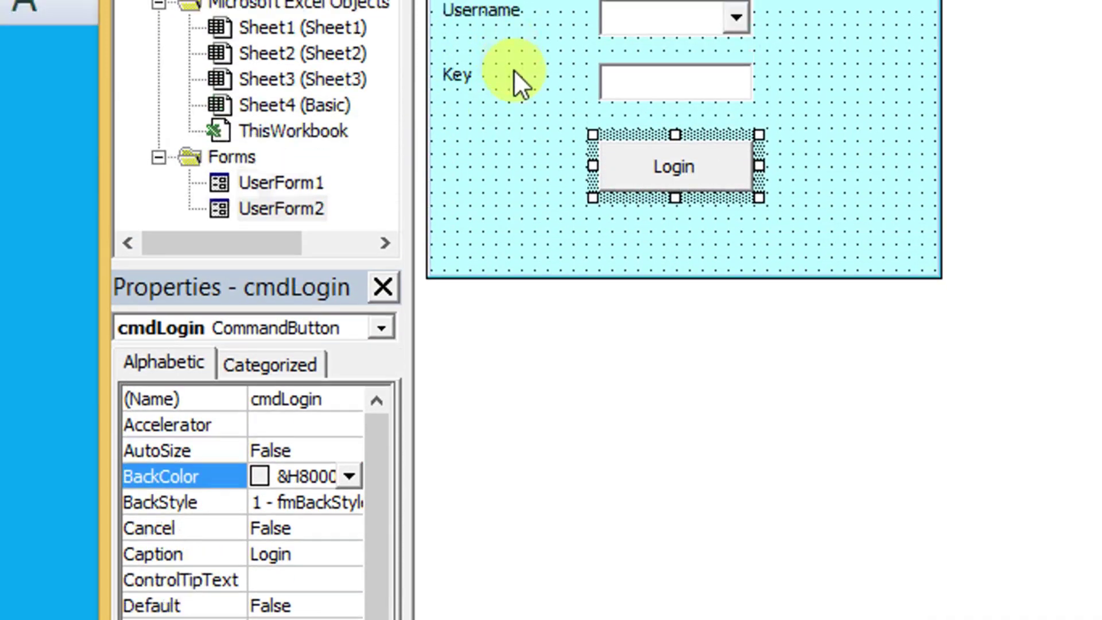
Step: Open UserForm1's CommandButton1_Click code and scroll through it
{"action": "left_click", "coordinate": [508, 173]}
{"action": "double_click", "coordinate": [312, 210]}
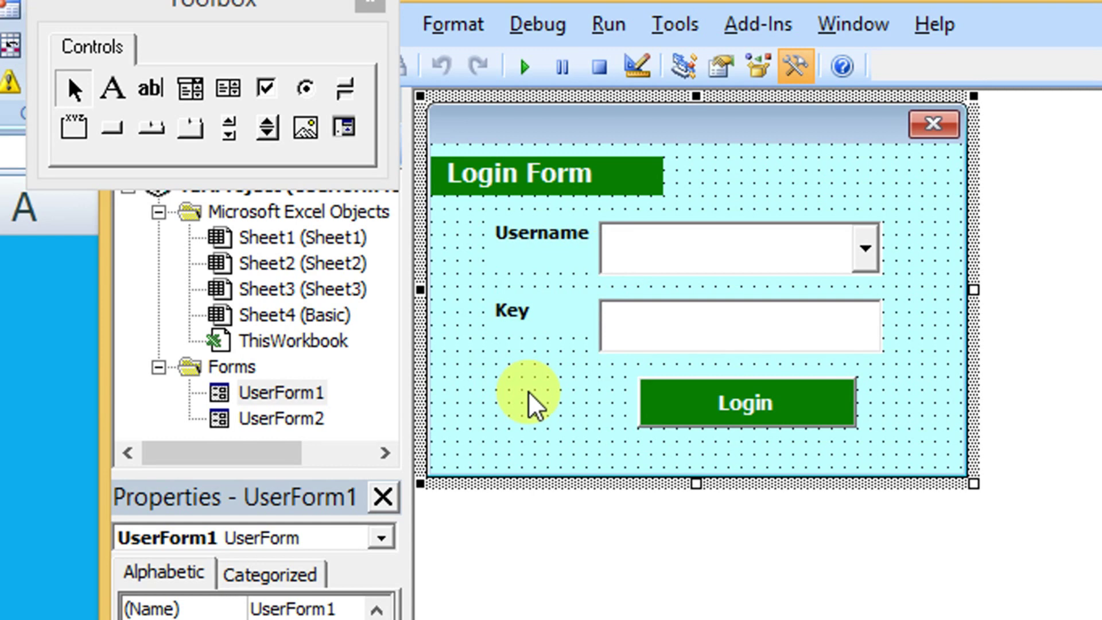
{"action": "double_click", "coordinate": [741, 409]}
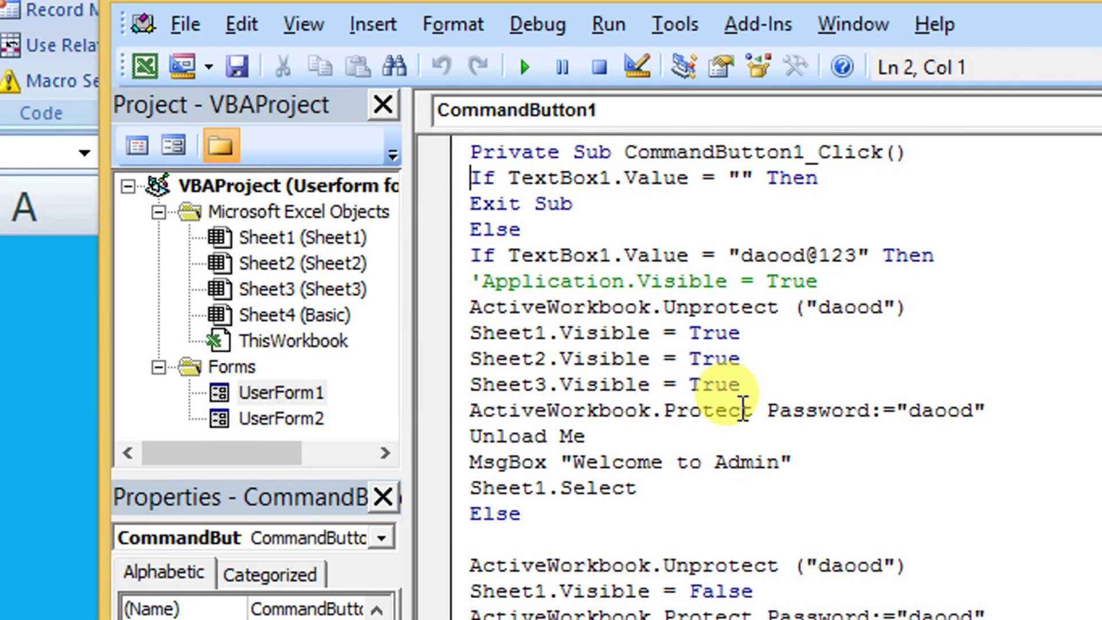
{"action": "scroll", "coordinate": [660, 304], "scroll_direction": "down", "scroll_amount": 2}
{"action": "scroll", "coordinate": [696, 344], "scroll_direction": "down", "scroll_amount": 5}
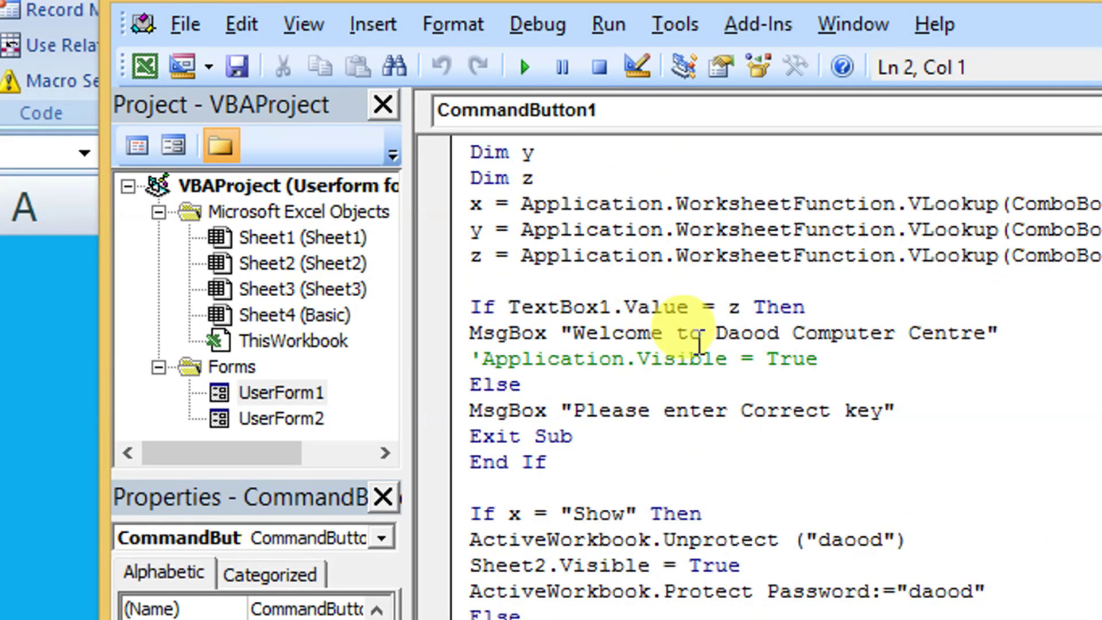
{"action": "scroll", "coordinate": [699, 342], "scroll_direction": "down", "scroll_amount": 1}
{"action": "scroll", "coordinate": [699, 341], "scroll_direction": "down", "scroll_amount": 4}
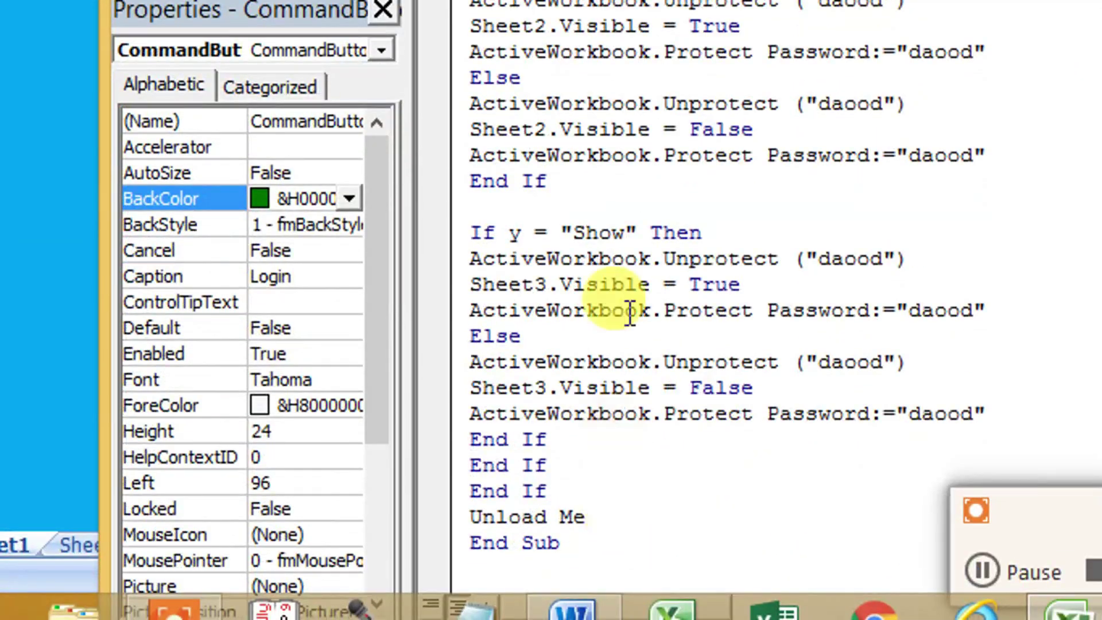
{"action": "scroll", "coordinate": [635, 72], "scroll_direction": "up", "scroll_amount": 7}
{"action": "scroll", "coordinate": [636, 72], "scroll_direction": "up", "scroll_amount": 3}
{"action": "scroll", "coordinate": [660, 86], "scroll_direction": "up", "scroll_amount": 1}
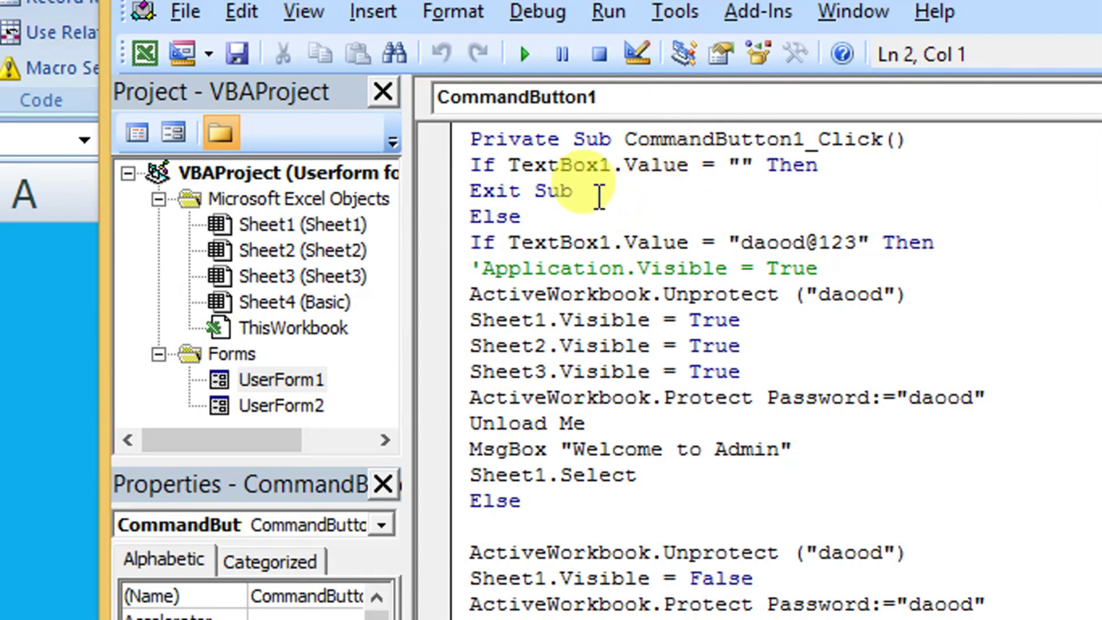
Step: Highlight TextBox1 in the empty-key check, then return to UserForm1's form design
{"action": "left_click", "coordinate": [482, 164]}
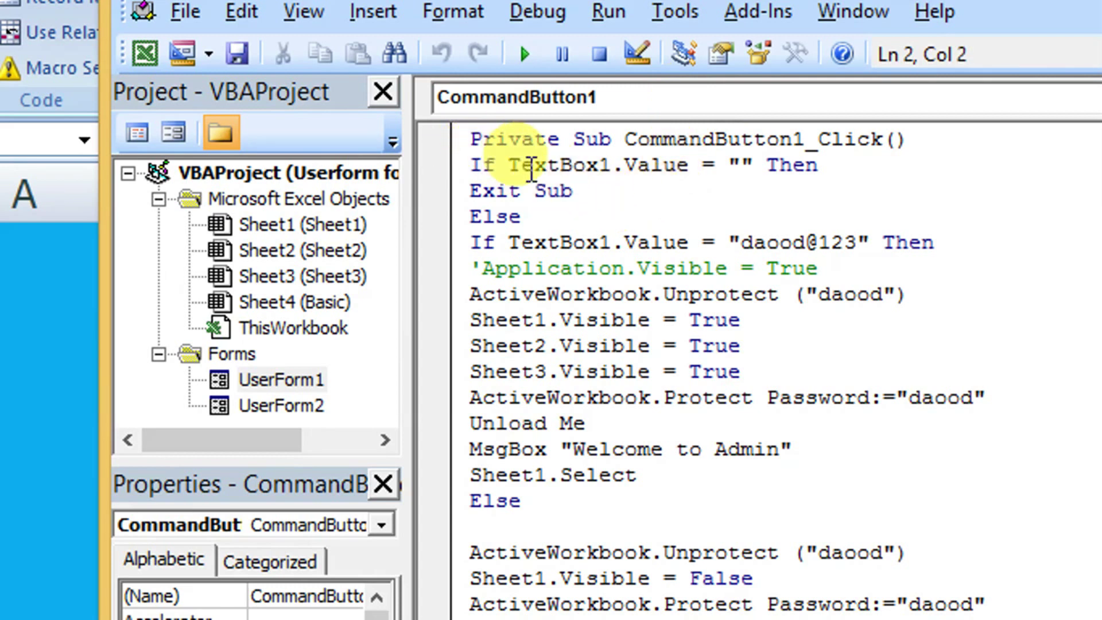
{"action": "left_click_drag", "start_coordinate": [508, 164], "coordinate": [620, 165]}
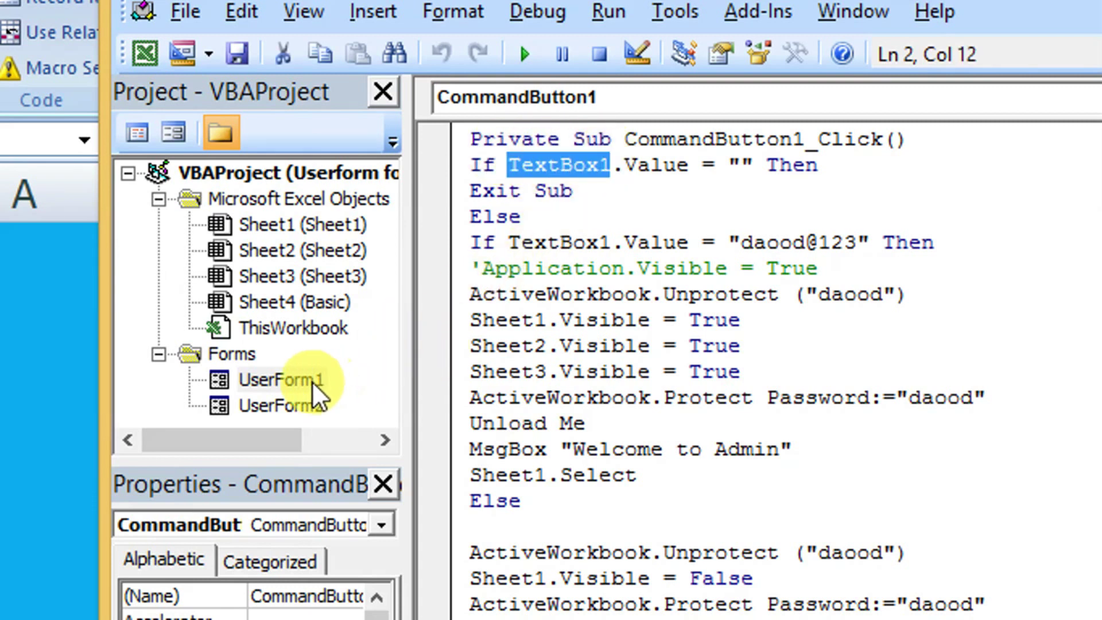
{"action": "left_click", "coordinate": [561, 171]}
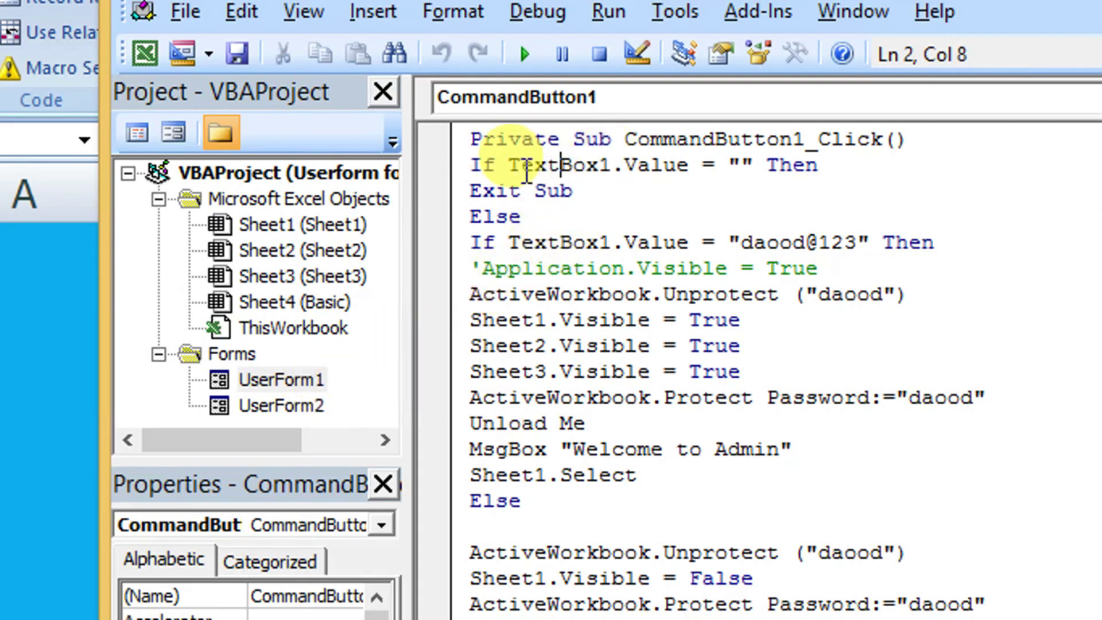
{"action": "left_click_drag", "start_coordinate": [509, 167], "coordinate": [610, 167]}
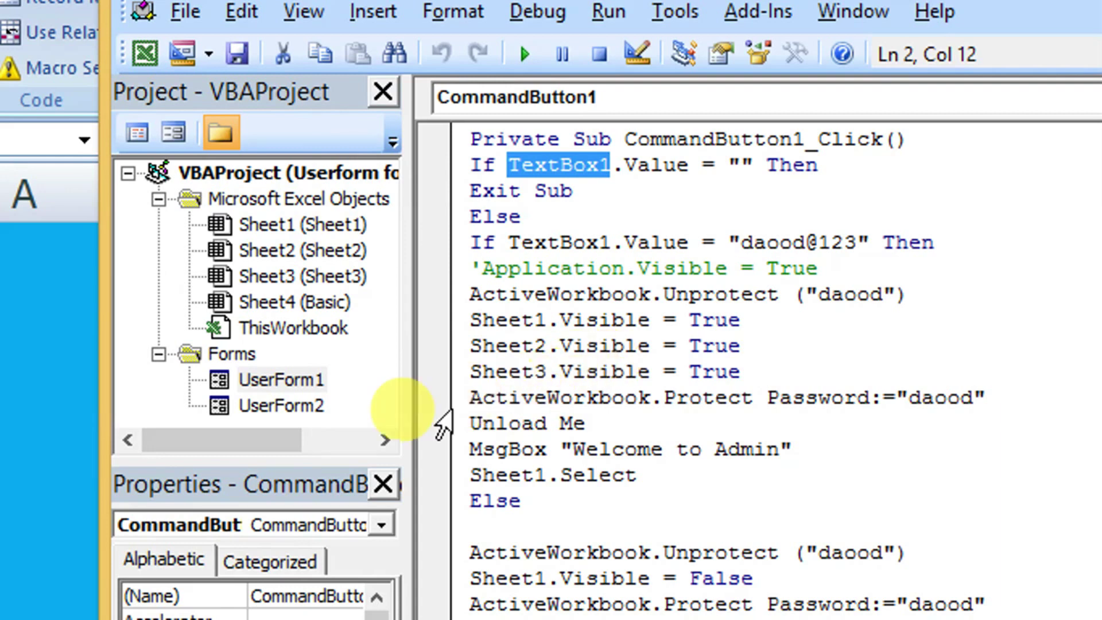
{"action": "scroll", "coordinate": [613, 296], "scroll_direction": "down", "scroll_amount": 2}
{"action": "scroll", "coordinate": [613, 296], "scroll_direction": "down", "scroll_amount": 4}
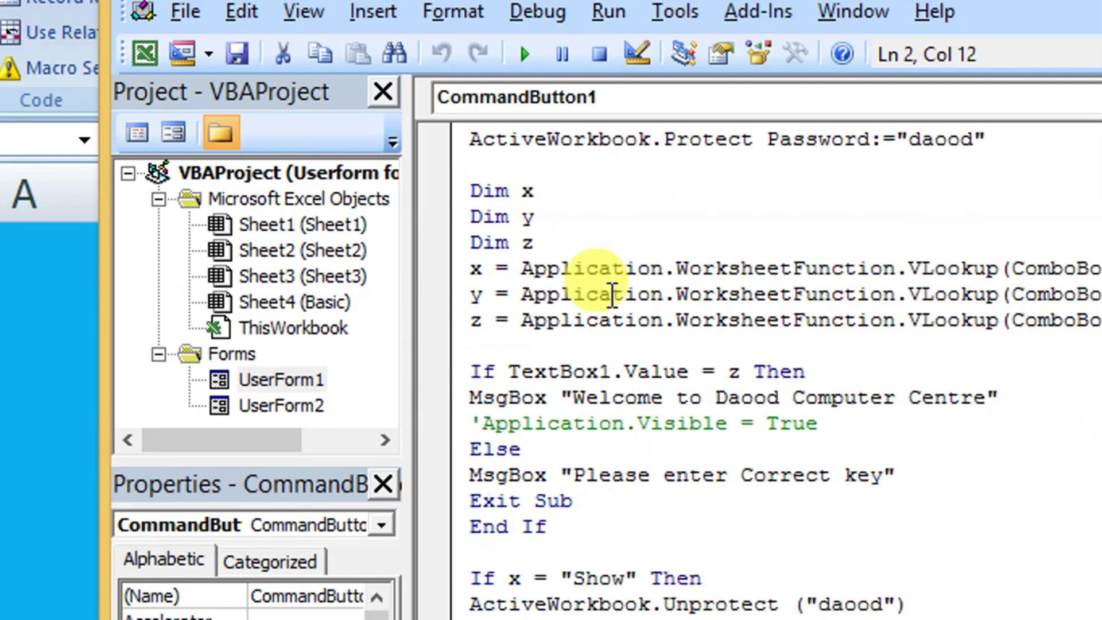
{"action": "scroll", "coordinate": [613, 295], "scroll_direction": "up", "scroll_amount": 1}
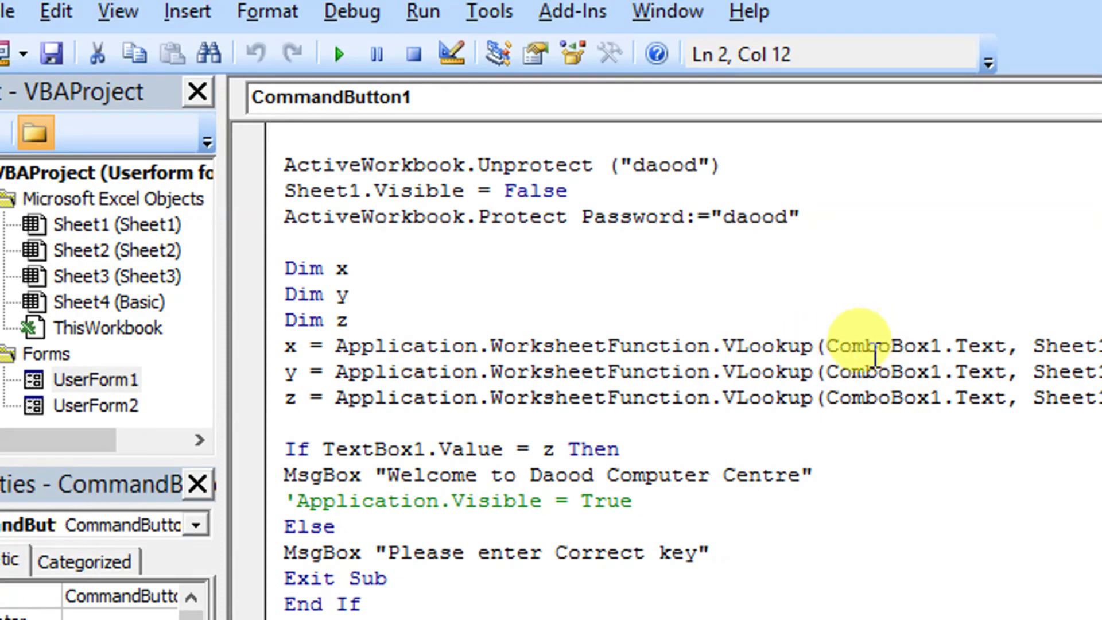
{"action": "scroll", "coordinate": [646, 377], "scroll_direction": "up", "scroll_amount": 2}
{"action": "scroll", "coordinate": [646, 377], "scroll_direction": "up", "scroll_amount": 3}
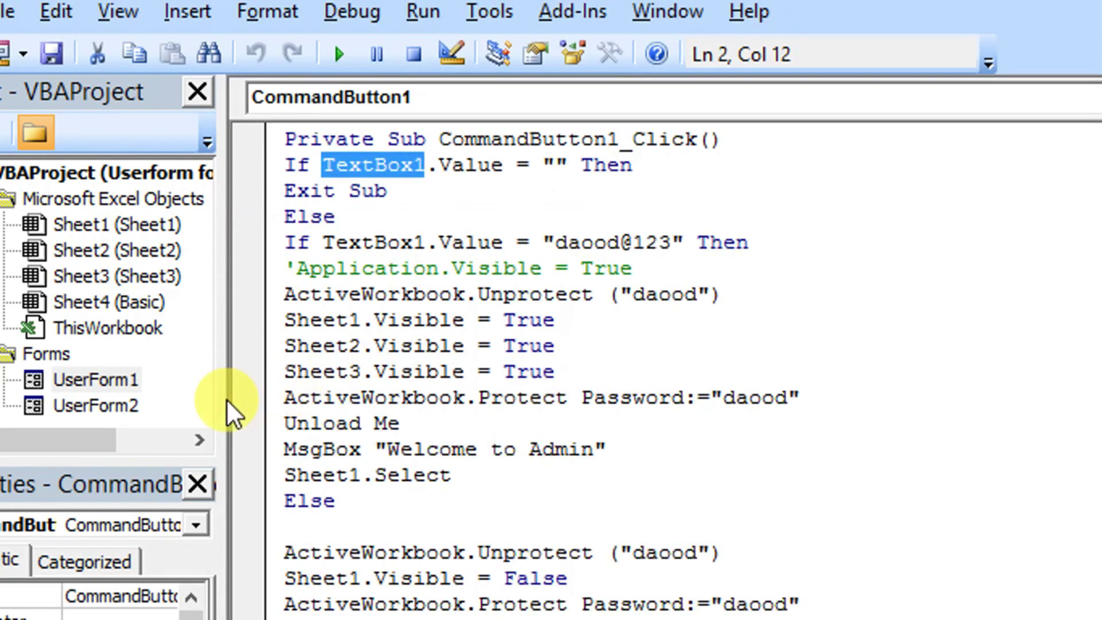
{"action": "left_click", "coordinate": [109, 380]}
{"action": "double_click", "coordinate": [167, 390]}
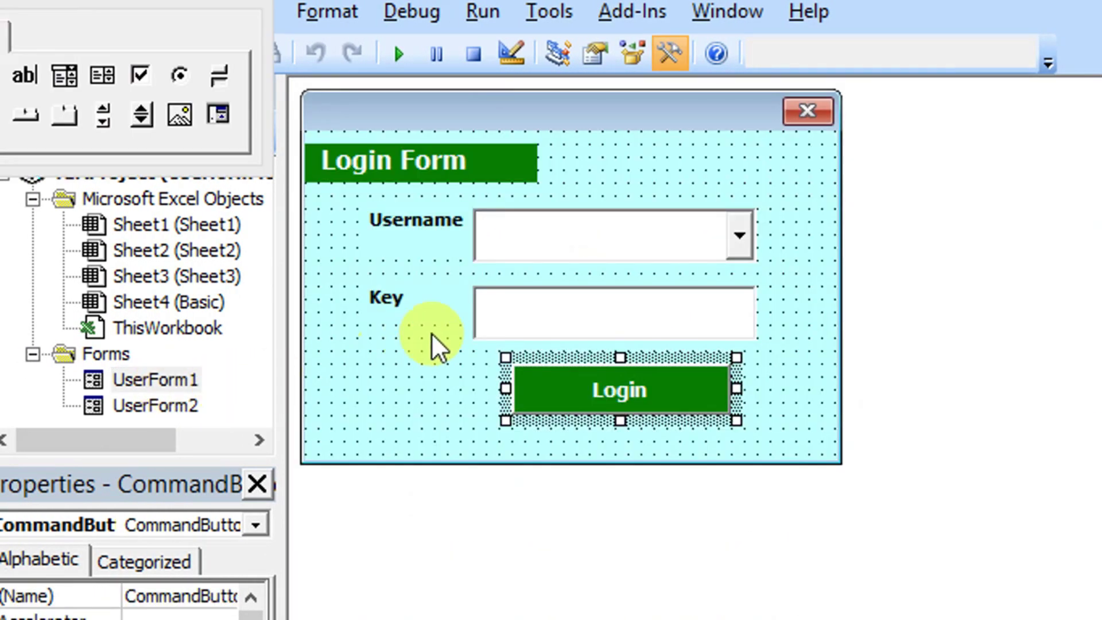
Step: Inspect the combo box, key text box and form, then review CommandButton1_Click's Else branch
{"action": "left_click", "coordinate": [512, 241]}
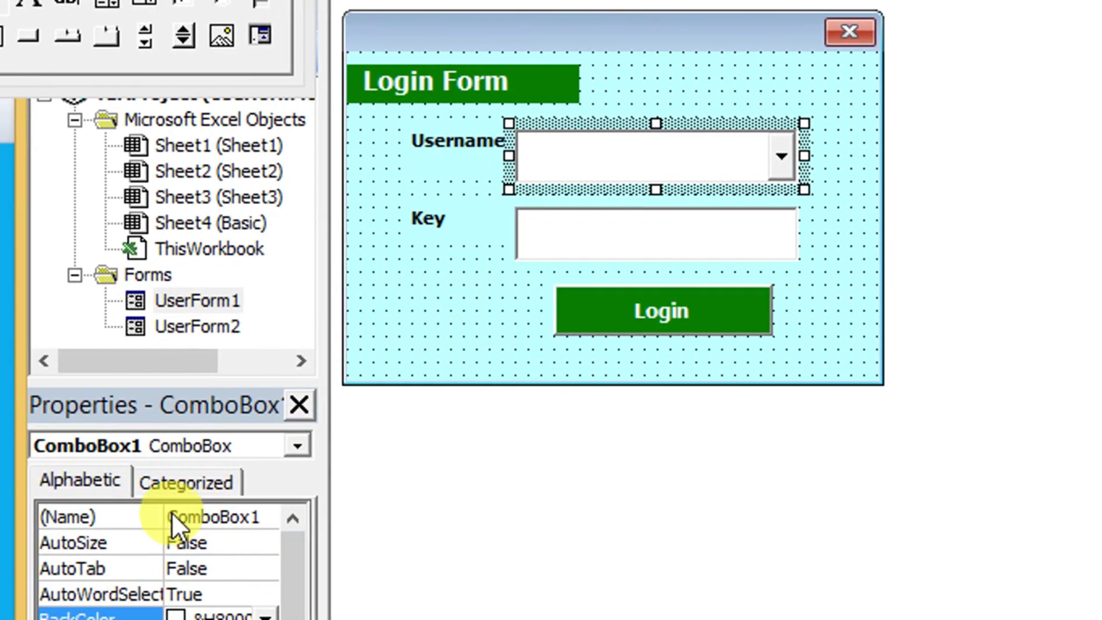
{"action": "left_click", "coordinate": [557, 242]}
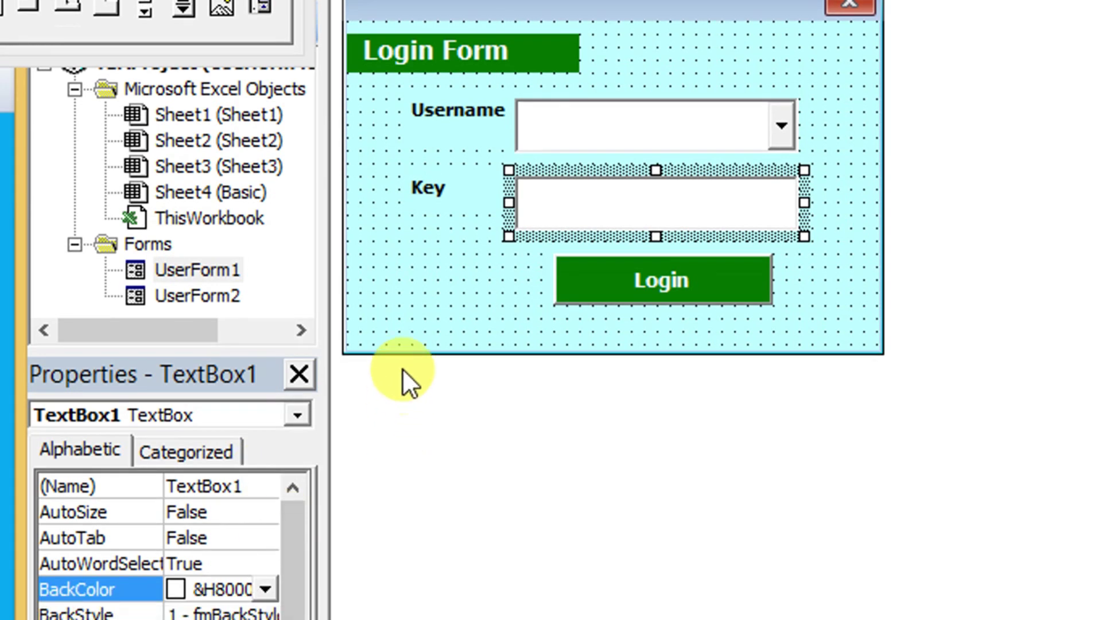
{"action": "left_click", "coordinate": [438, 355]}
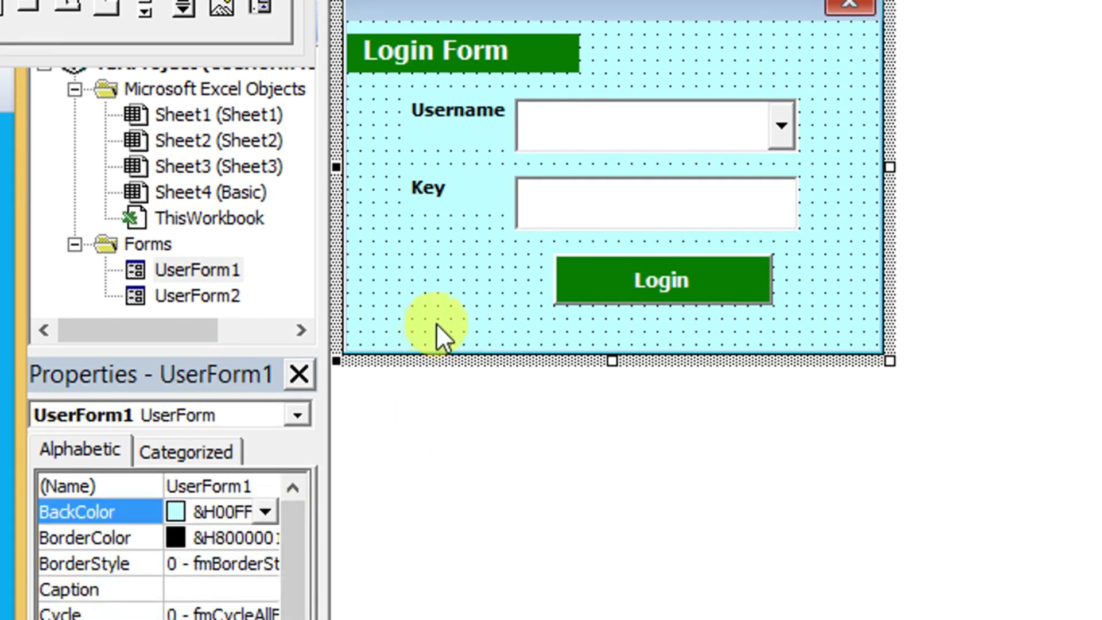
{"action": "double_click", "coordinate": [636, 266]}
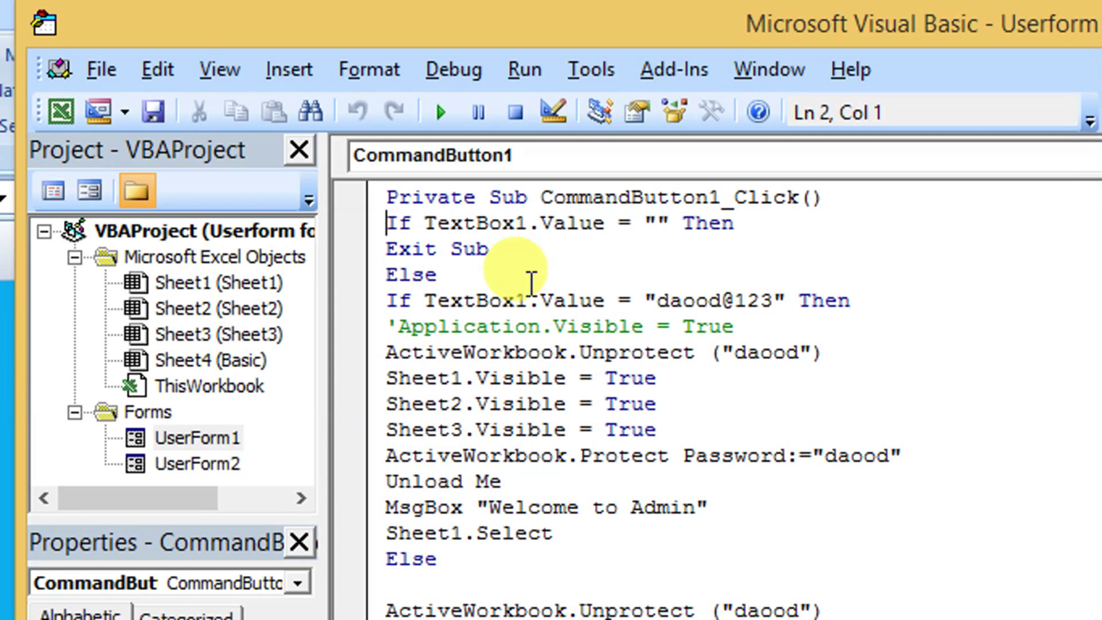
{"action": "left_click_drag", "start_coordinate": [396, 276], "coordinate": [438, 274]}
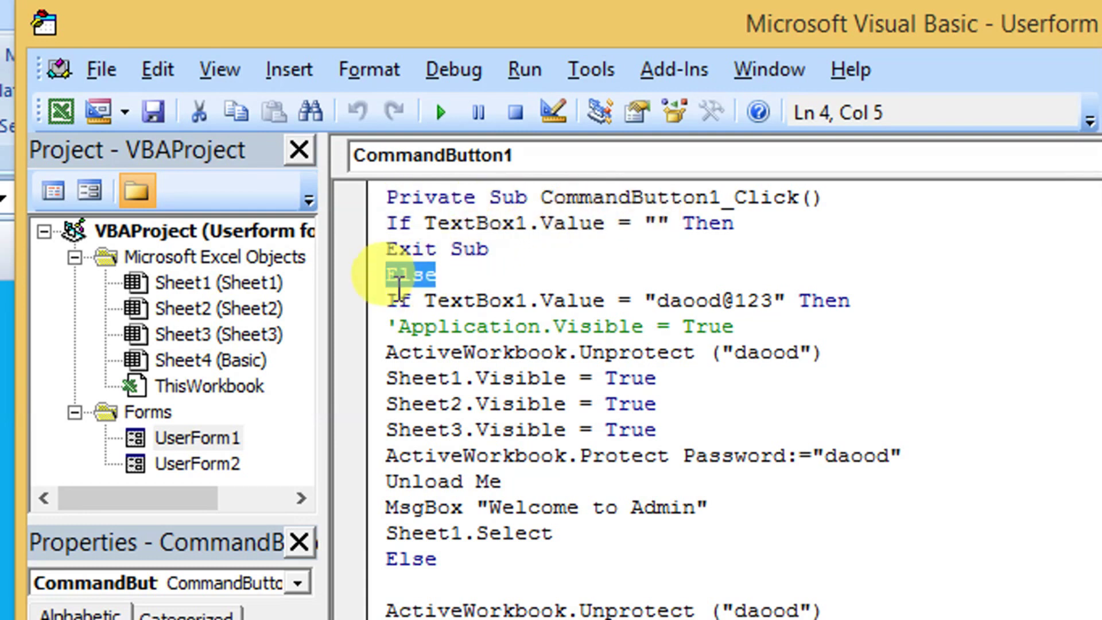
{"action": "left_click_drag", "start_coordinate": [387, 300], "coordinate": [411, 301]}
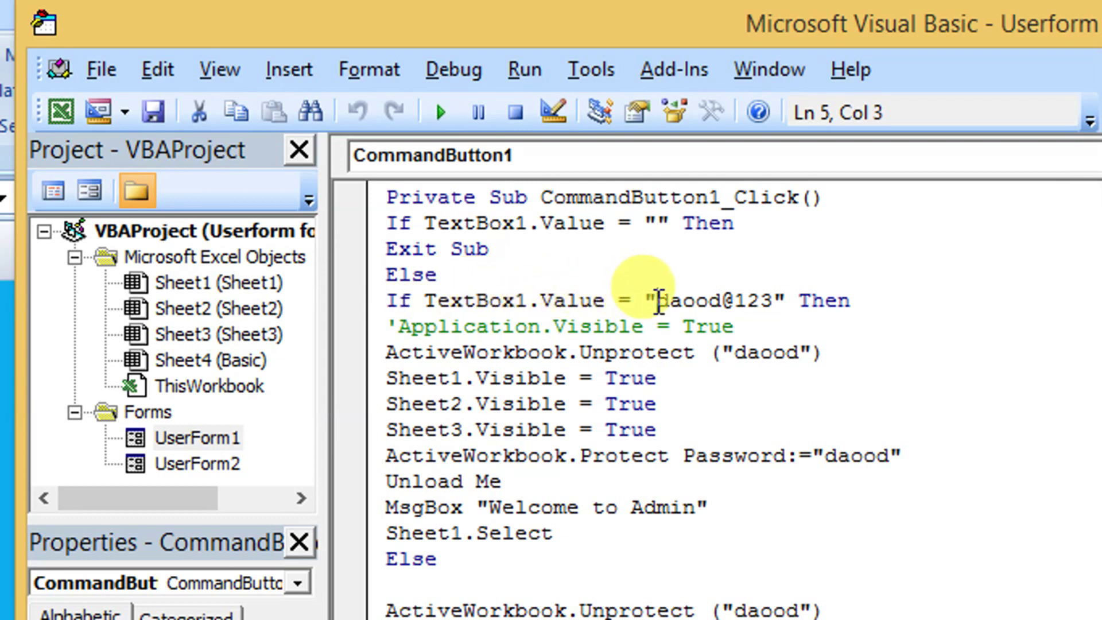
{"action": "left_click_drag", "start_coordinate": [659, 301], "coordinate": [775, 302]}
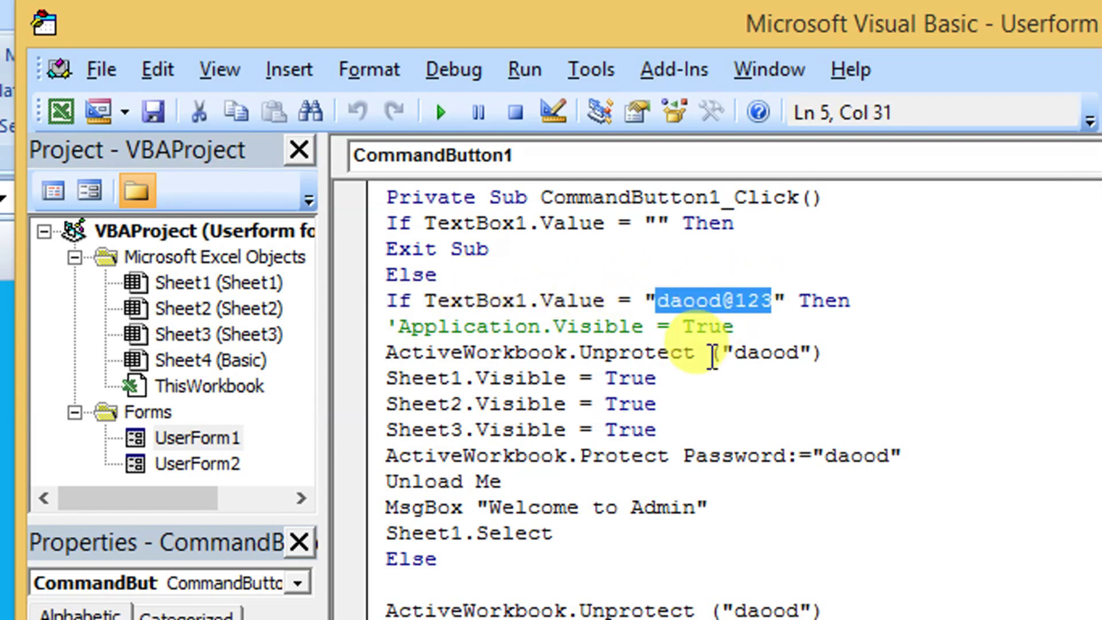
{"action": "left_click_drag", "start_coordinate": [798, 302], "coordinate": [854, 303]}
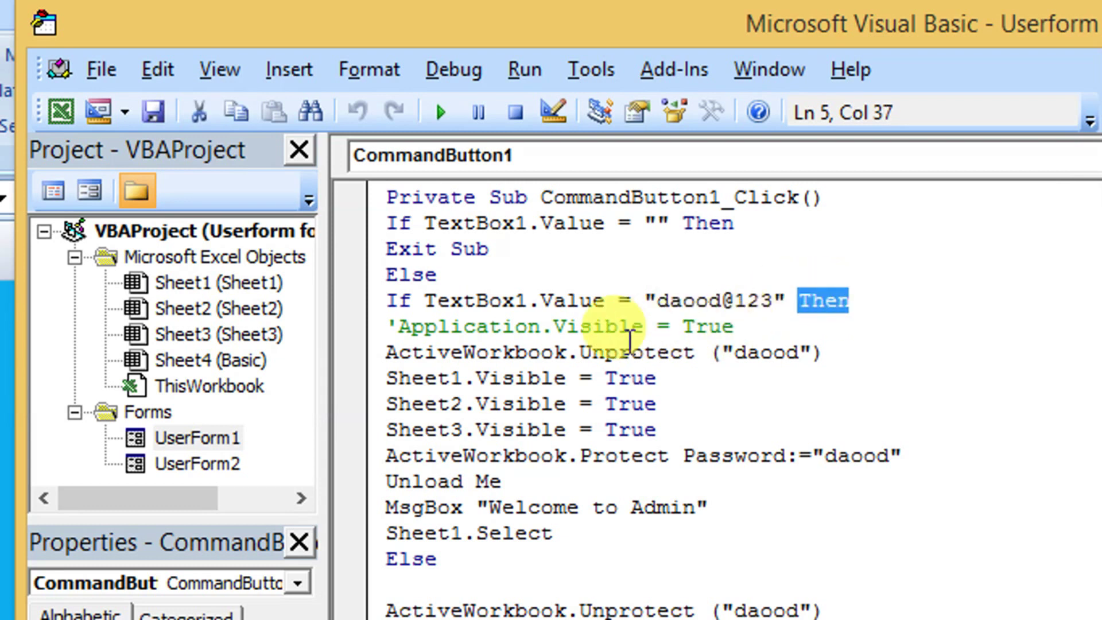
{"action": "left_click_drag", "start_coordinate": [386, 352], "coordinate": [825, 356]}
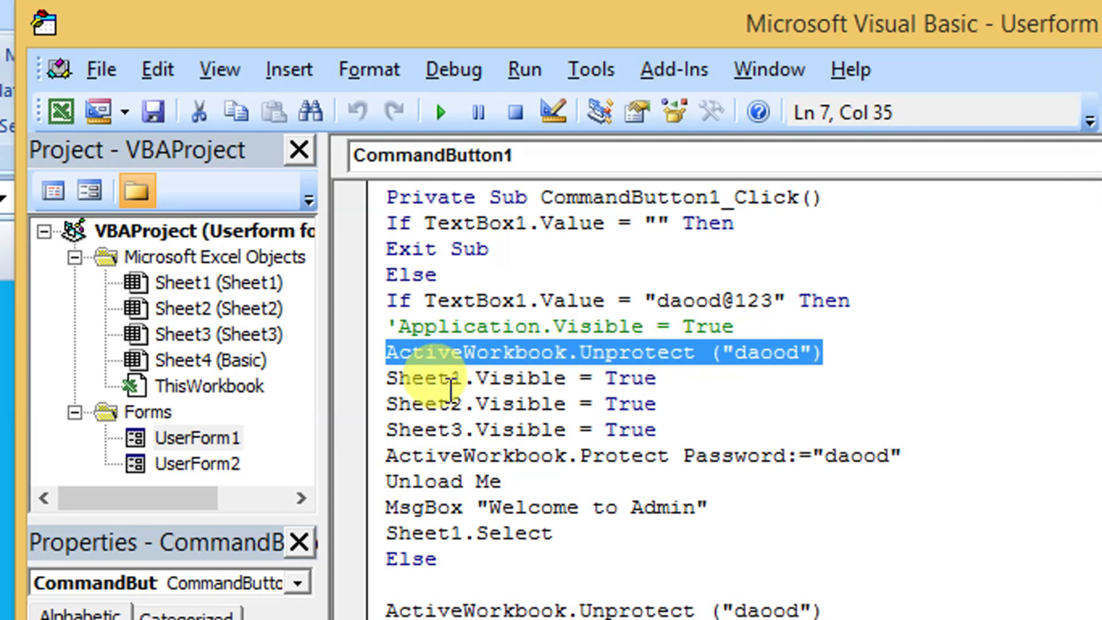
{"action": "left_click", "coordinate": [372, 383]}
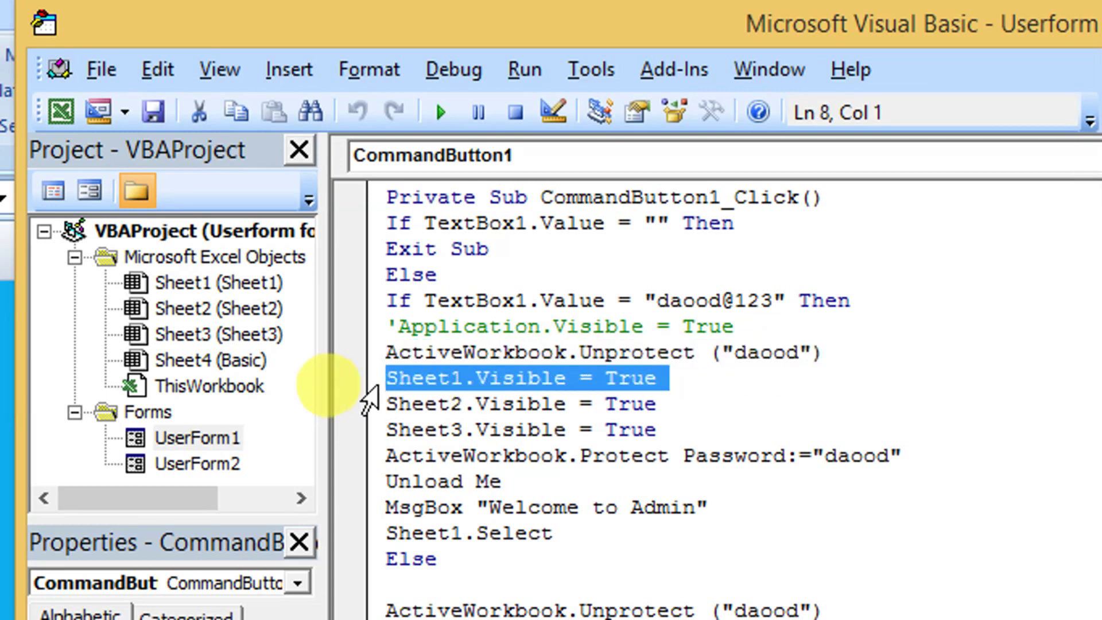
{"action": "left_click_drag", "start_coordinate": [363, 386], "coordinate": [364, 423]}
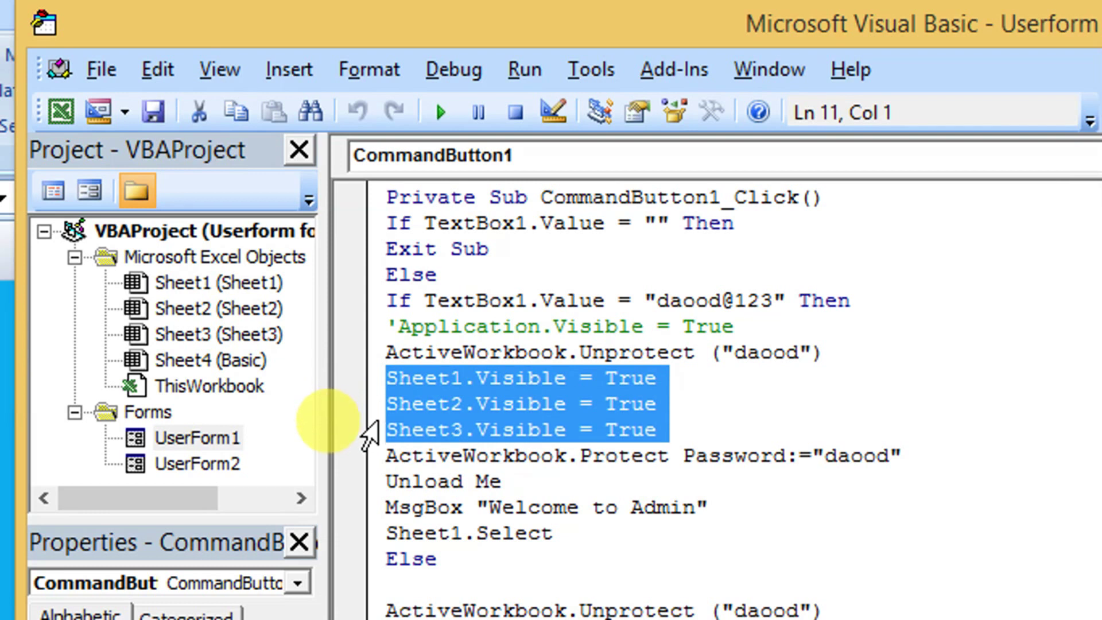
{"action": "left_click", "coordinate": [354, 456]}
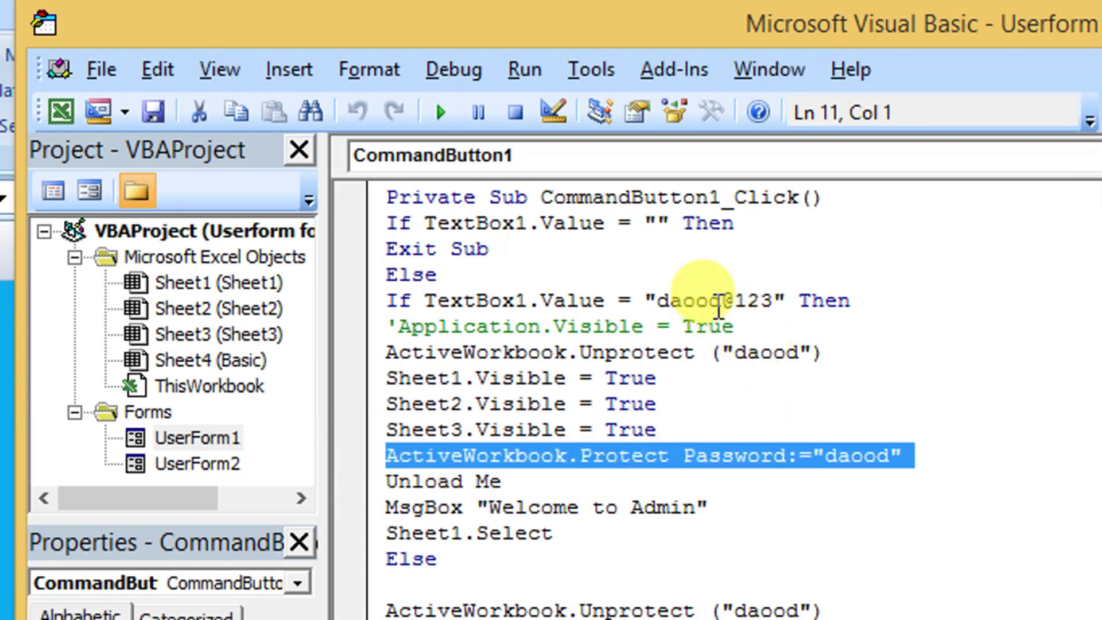
{"action": "left_click", "coordinate": [719, 303]}
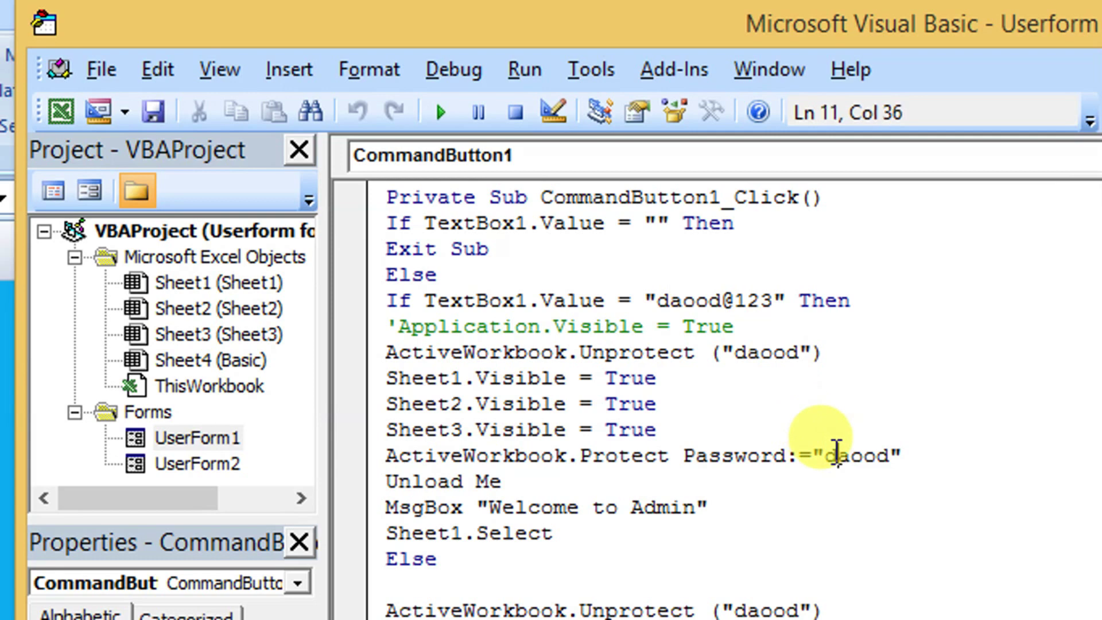
{"action": "scroll", "coordinate": [746, 456], "scroll_direction": "down", "scroll_amount": 1}
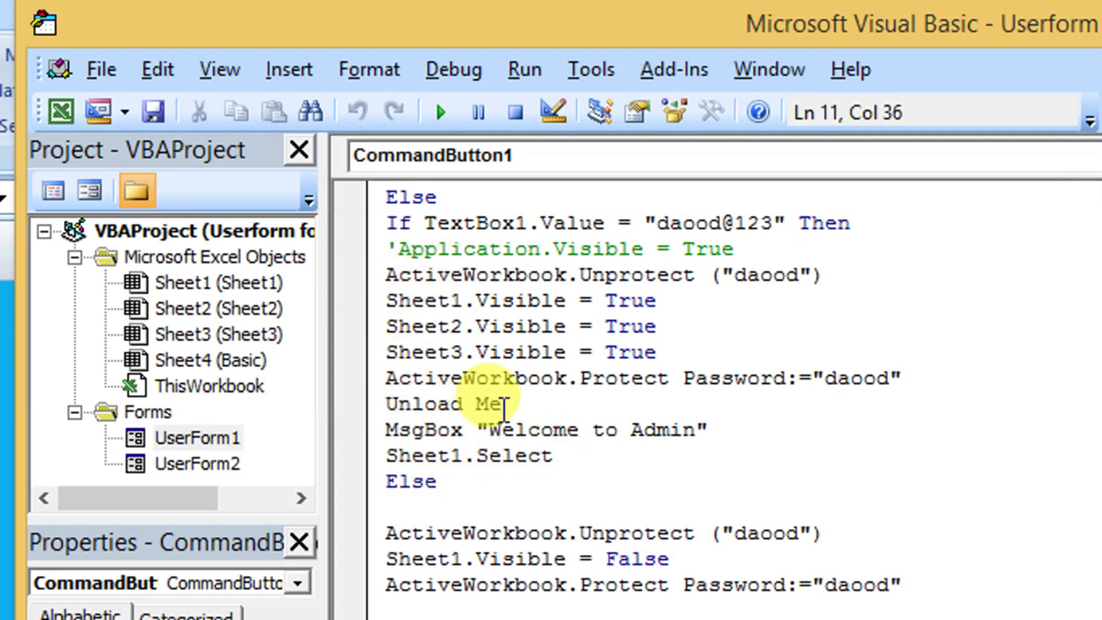
{"action": "scroll", "coordinate": [505, 401], "scroll_direction": "up", "scroll_amount": 1}
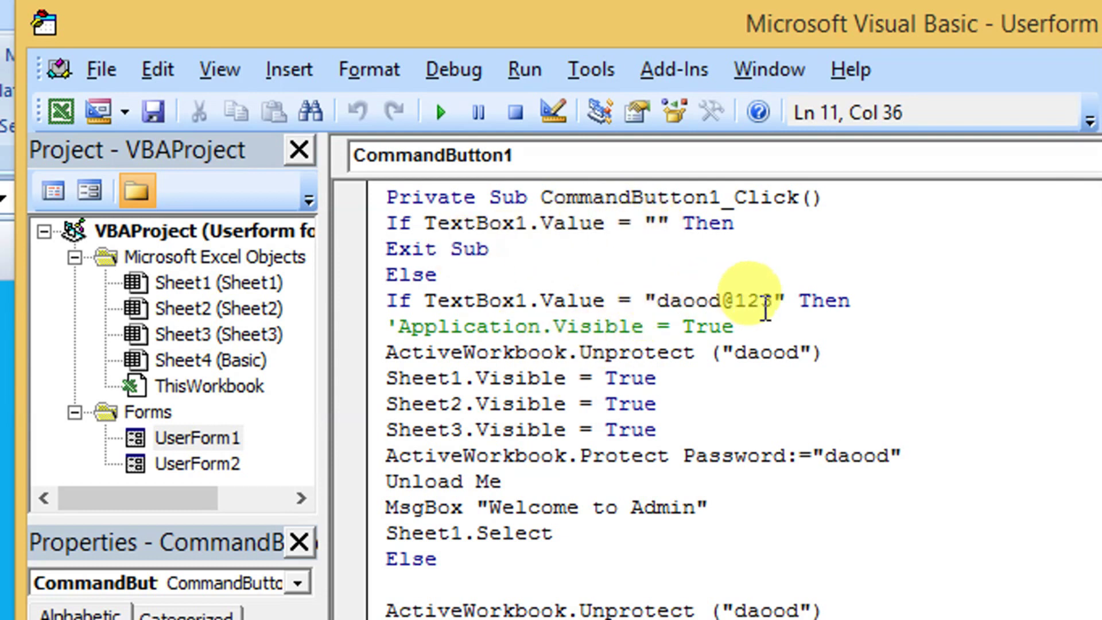
{"action": "scroll", "coordinate": [753, 342], "scroll_direction": "down", "scroll_amount": 1}
{"action": "scroll", "coordinate": [671, 410], "scroll_direction": "down", "scroll_amount": 3}
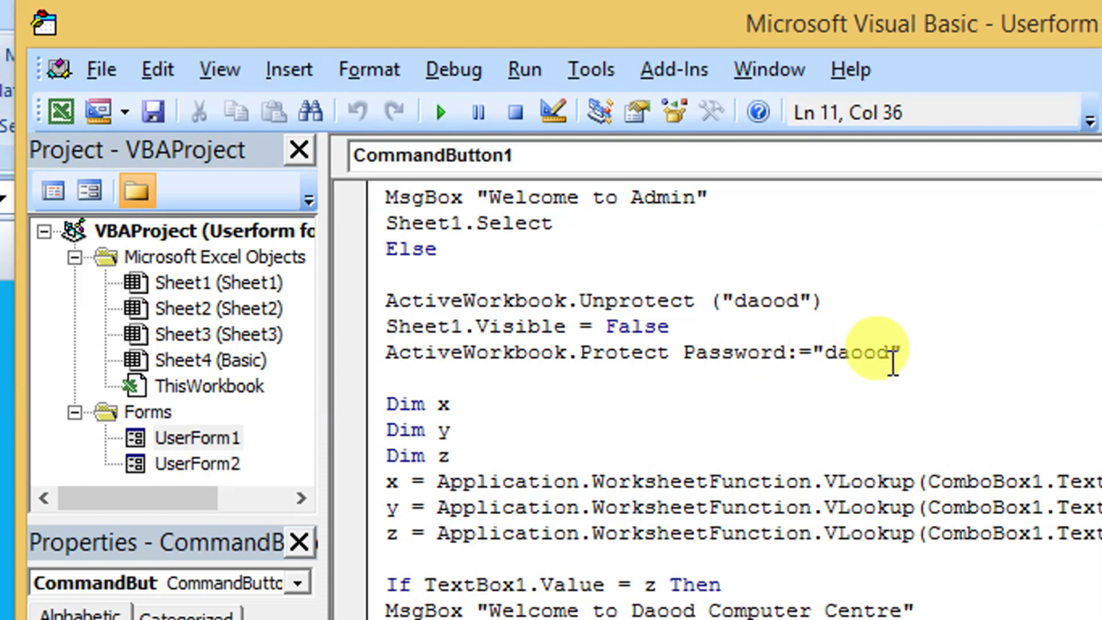
{"action": "scroll", "coordinate": [893, 361], "scroll_direction": "down", "scroll_amount": 1}
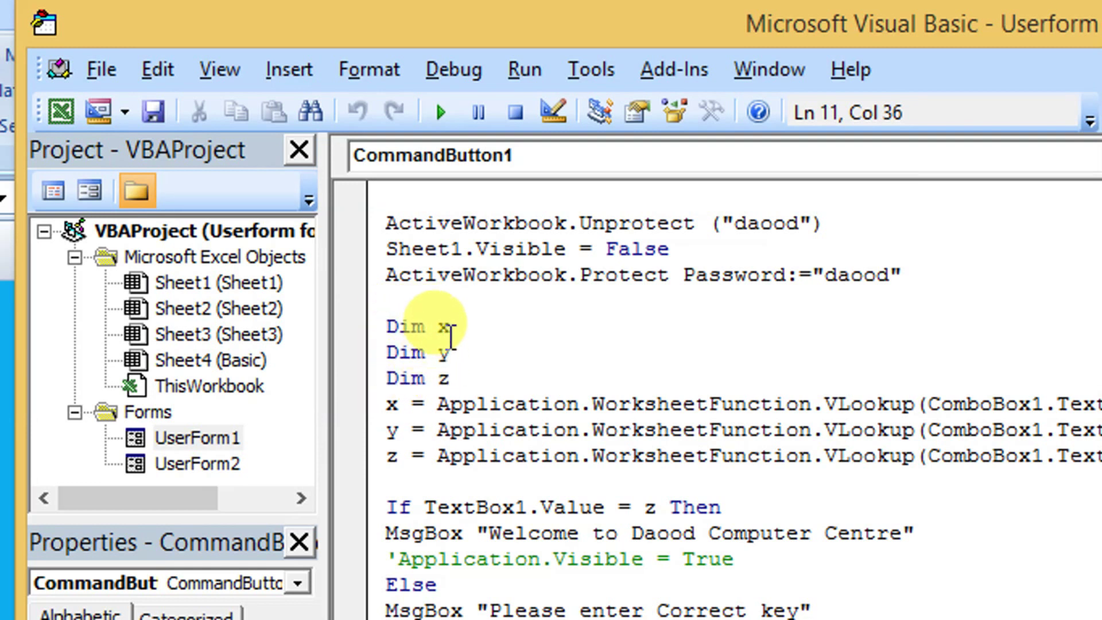
{"action": "double_click", "coordinate": [442, 326]}
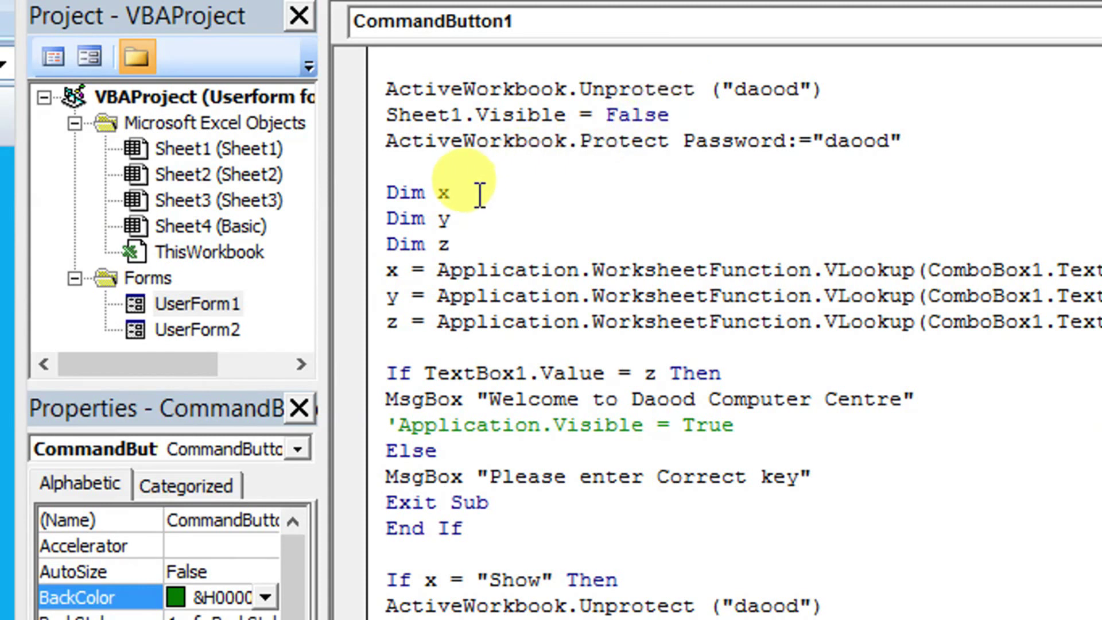
{"action": "left_click_drag", "start_coordinate": [425, 192], "coordinate": [387, 192]}
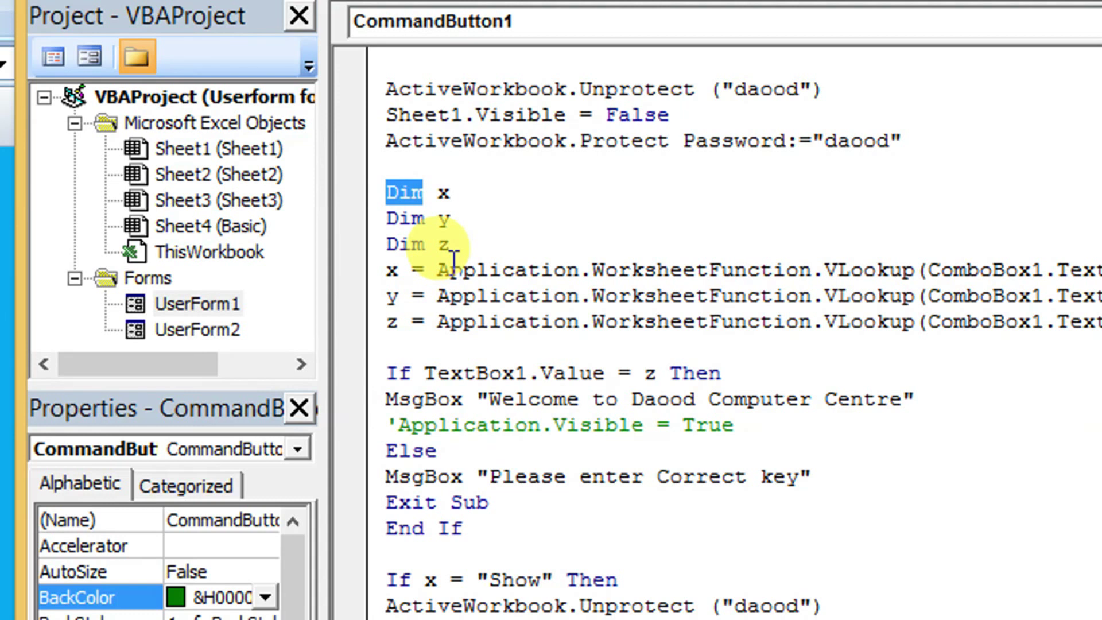
{"action": "left_click", "coordinate": [451, 192]}
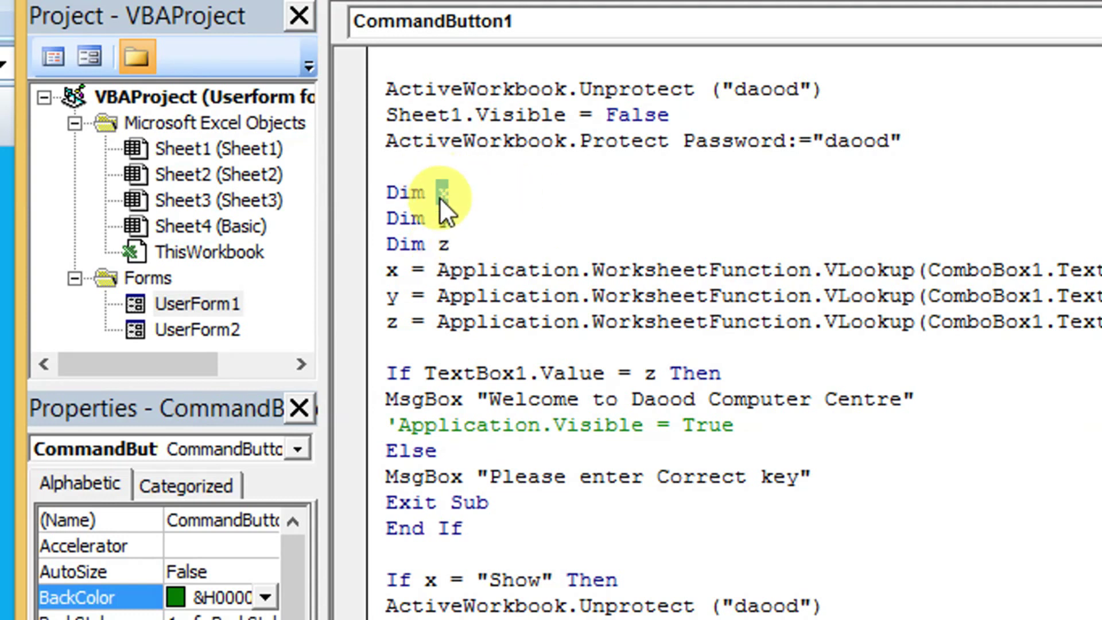
{"action": "double_click", "coordinate": [442, 242]}
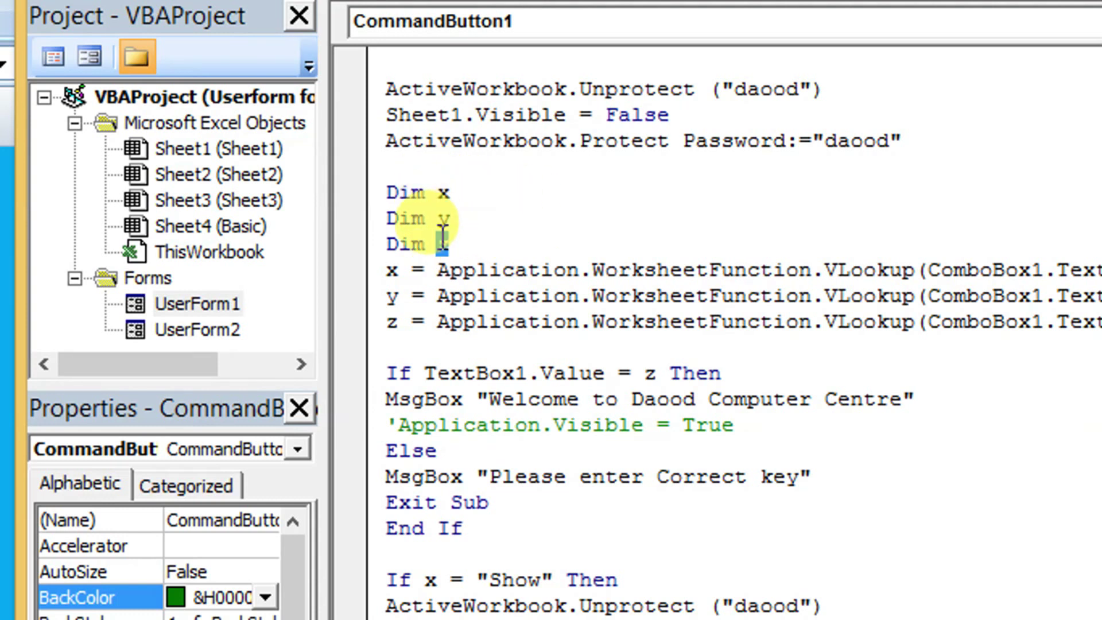
{"action": "left_click", "coordinate": [402, 270]}
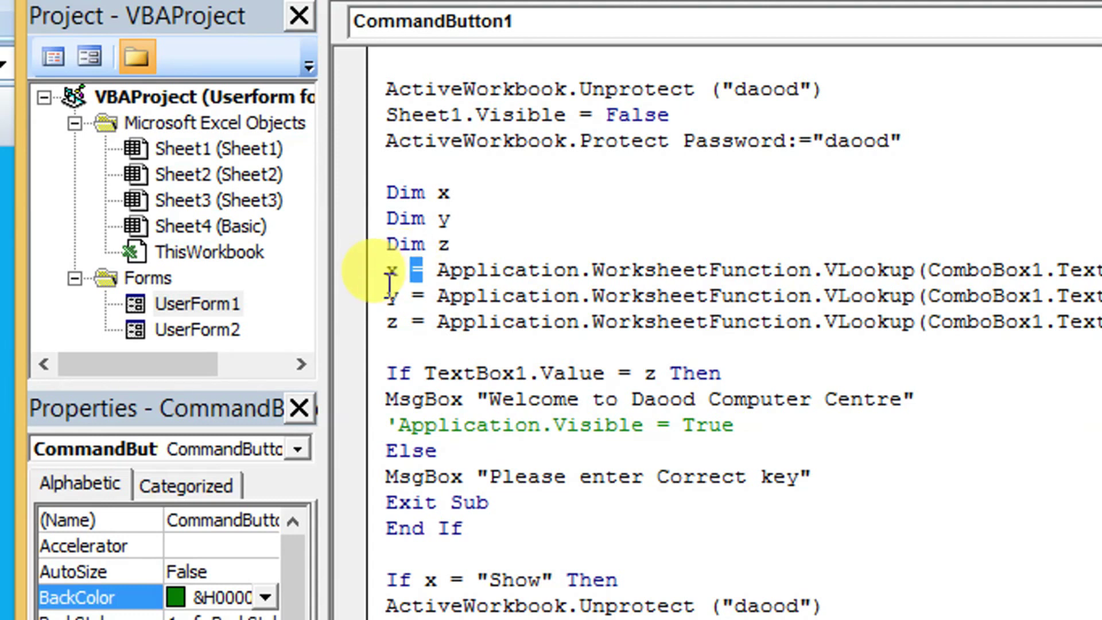
{"action": "double_click", "coordinate": [391, 269]}
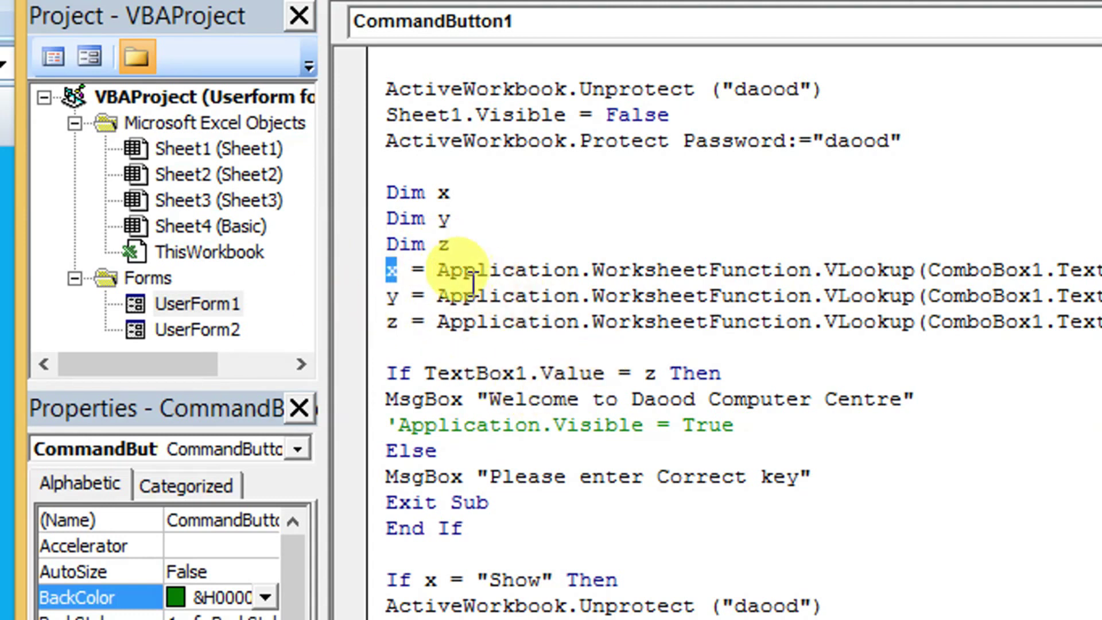
{"action": "left_click_drag", "start_coordinate": [389, 270], "coordinate": [941, 270]}
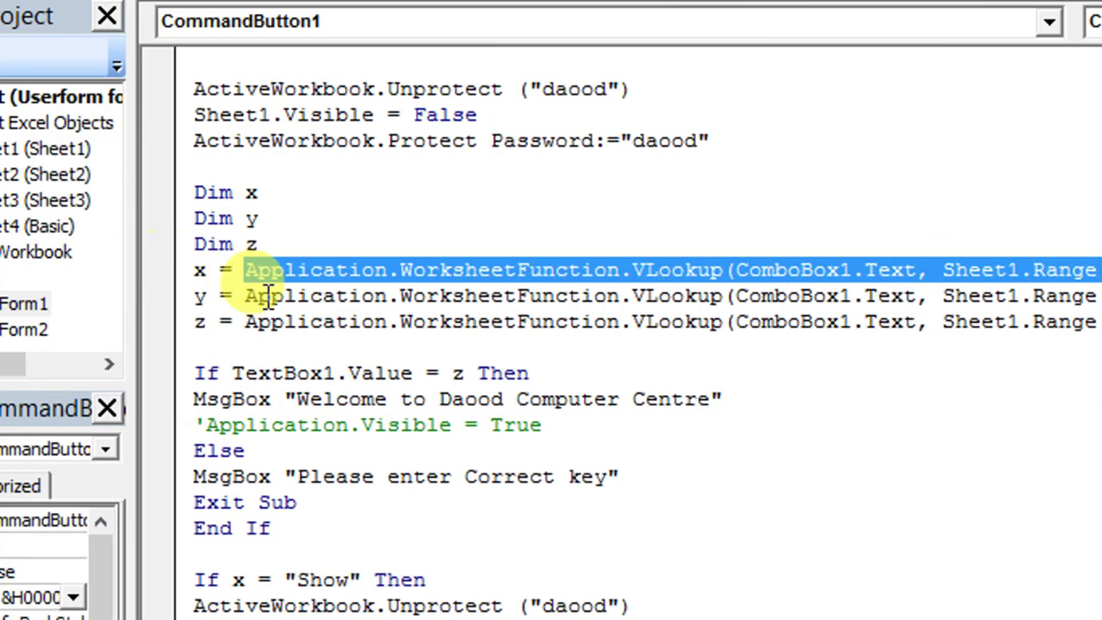
{"action": "left_click", "coordinate": [273, 322]}
{"action": "mouse_move", "coordinate": [250, 270]}
{"action": "left_mouse_down"}
{"action": "mouse_move", "coordinate": [609, 287]}
{"action": "mouse_move", "coordinate": [622, 270]}
{"action": "mouse_move", "coordinate": [724, 274]}
{"action": "left_mouse_up"}
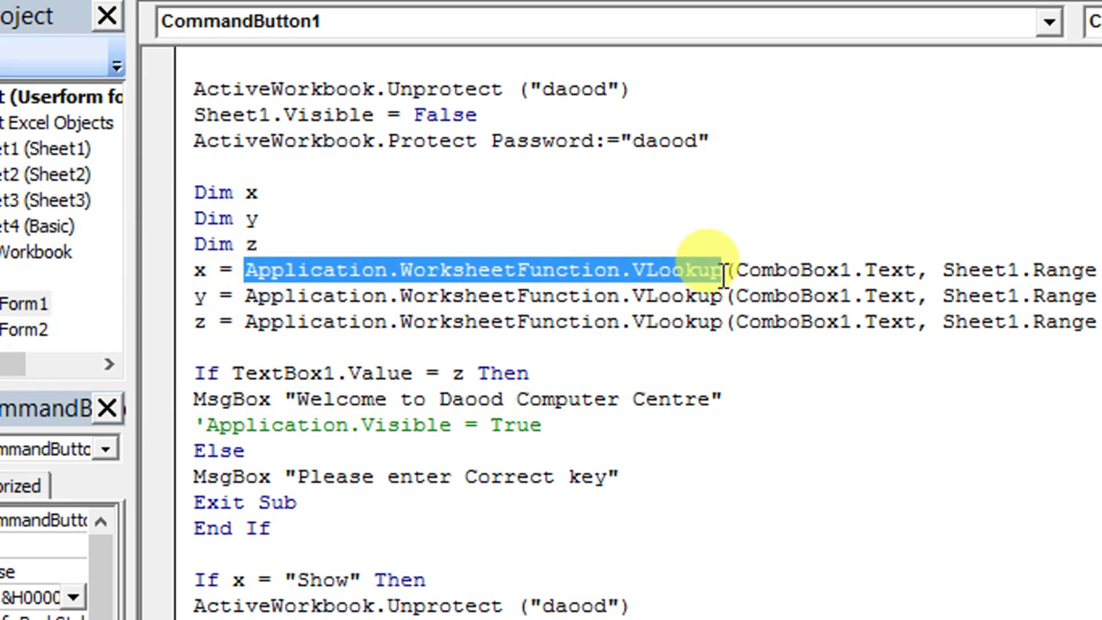
{"action": "left_click", "coordinate": [386, 273]}
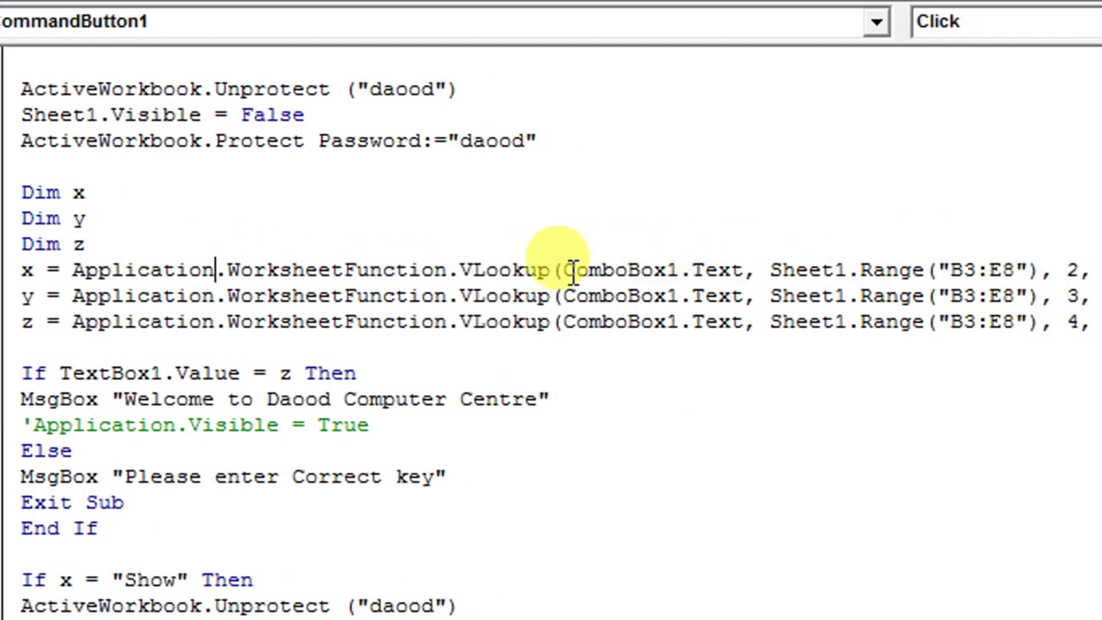
{"action": "left_click_drag", "start_coordinate": [563, 270], "coordinate": [735, 297]}
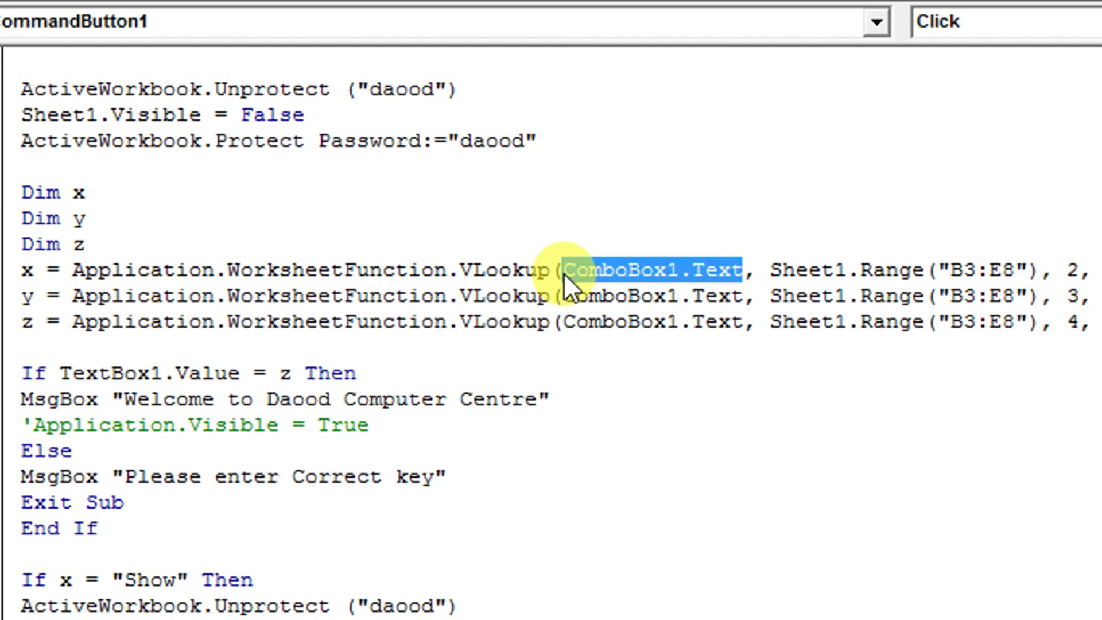
{"action": "left_click_drag", "start_coordinate": [561, 270], "coordinate": [743, 269]}
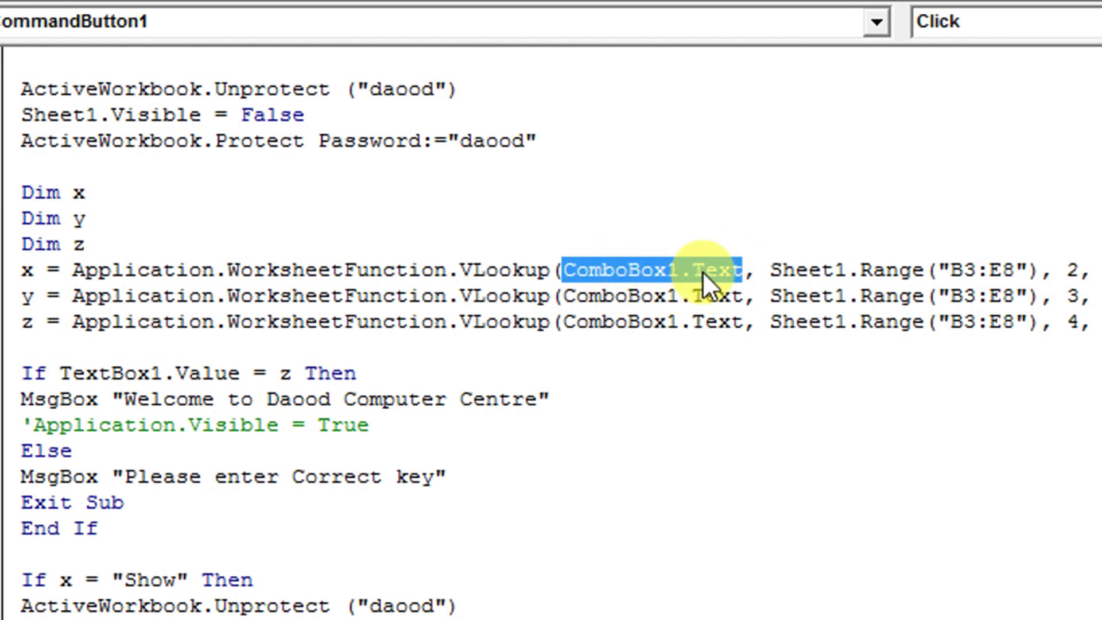
{"action": "left_click_drag", "start_coordinate": [770, 270], "coordinate": [941, 270]}
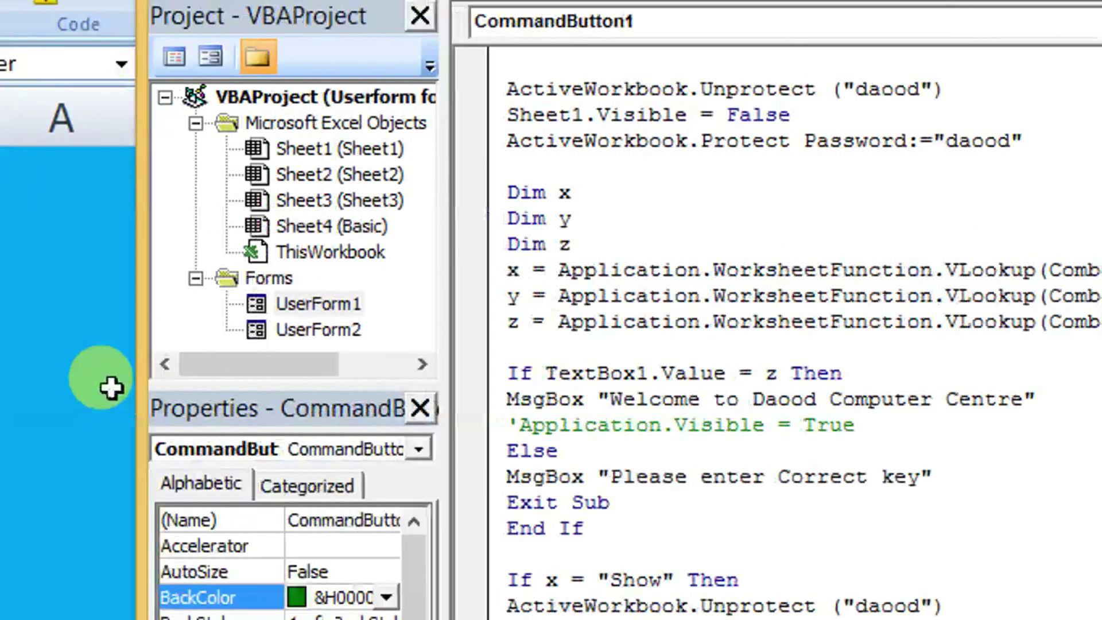
{"action": "left_click", "coordinate": [111, 387]}
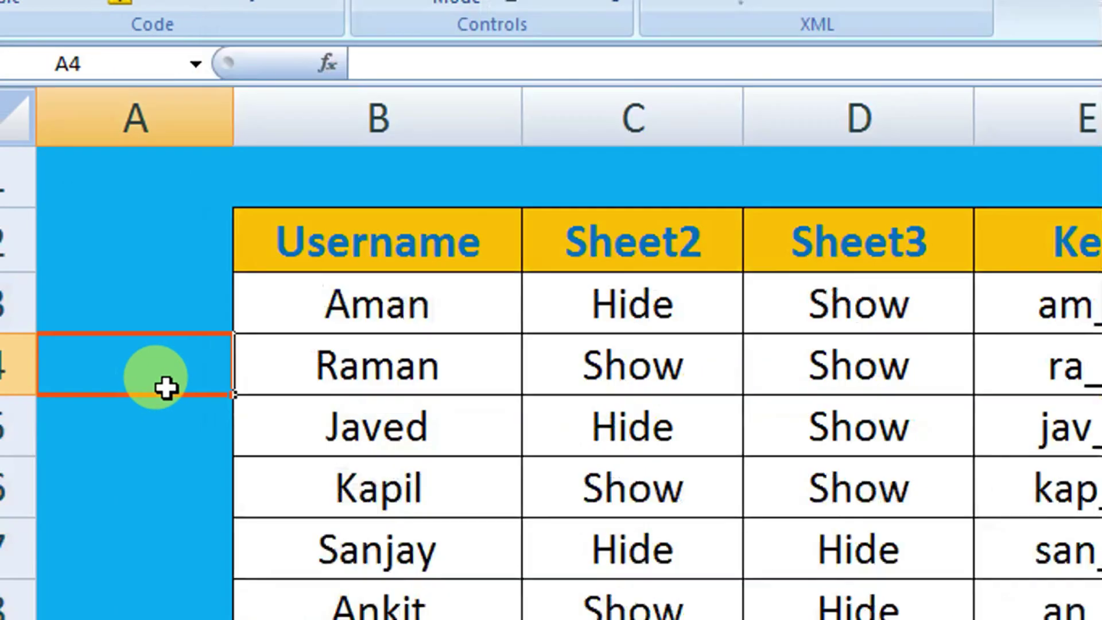
{"action": "left_click", "coordinate": [355, 310]}
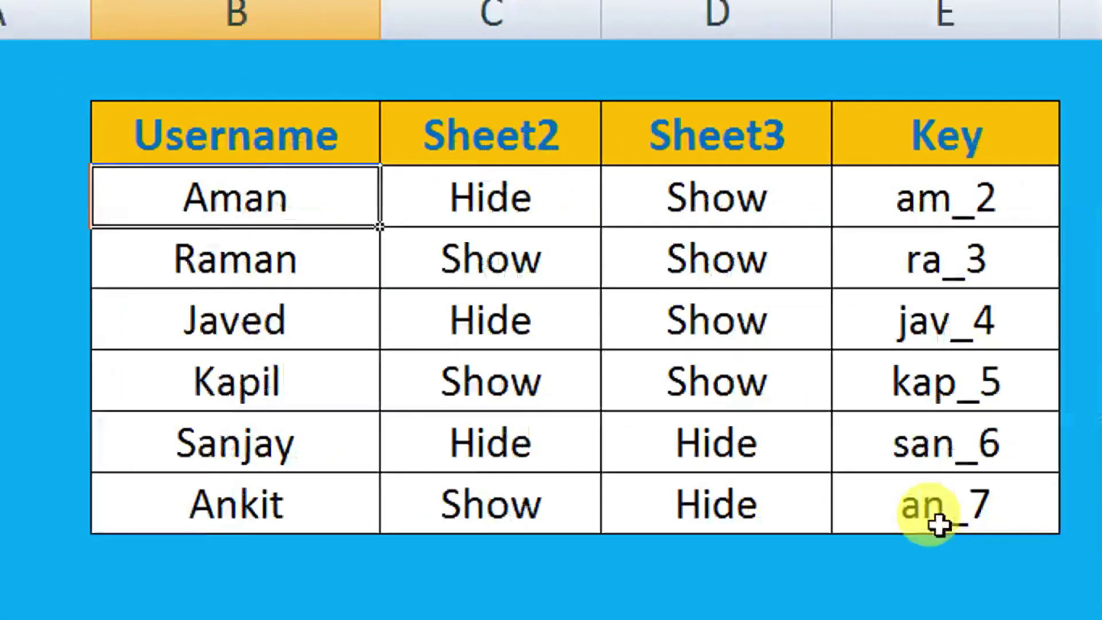
{"action": "left_click", "coordinate": [939, 523]}
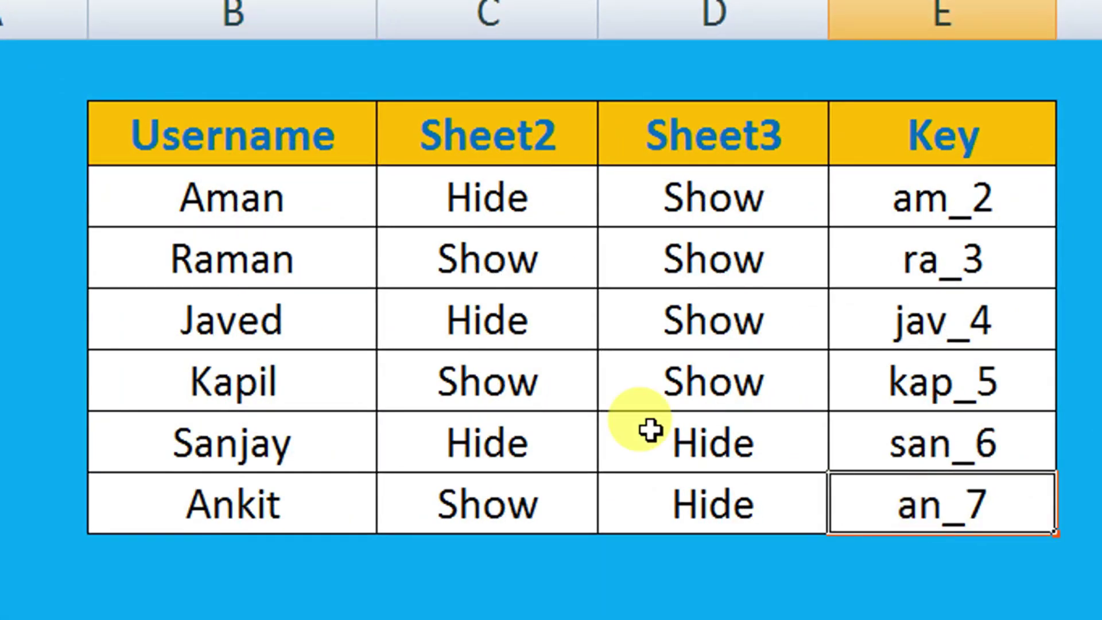
{"action": "left_click", "coordinate": [289, 224]}
{"action": "mouse_move", "coordinate": [289, 225]}
{"action": "left_mouse_down"}
{"action": "mouse_move", "coordinate": [326, 490]}
{"action": "mouse_move", "coordinate": [841, 487]}
{"action": "left_mouse_up"}
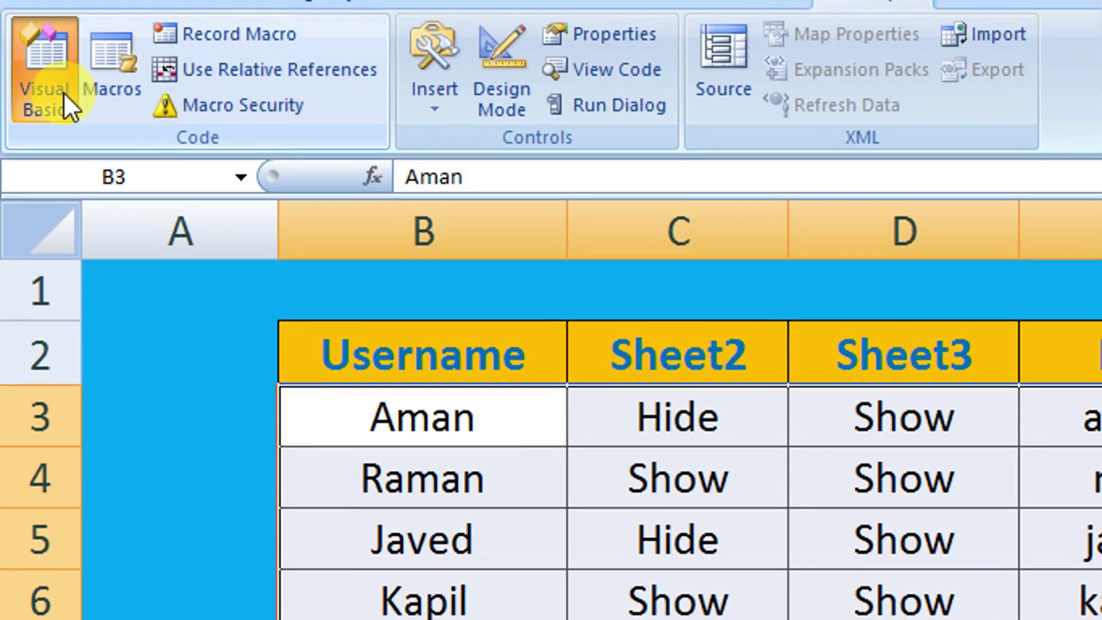
{"action": "left_click", "coordinate": [63, 94]}
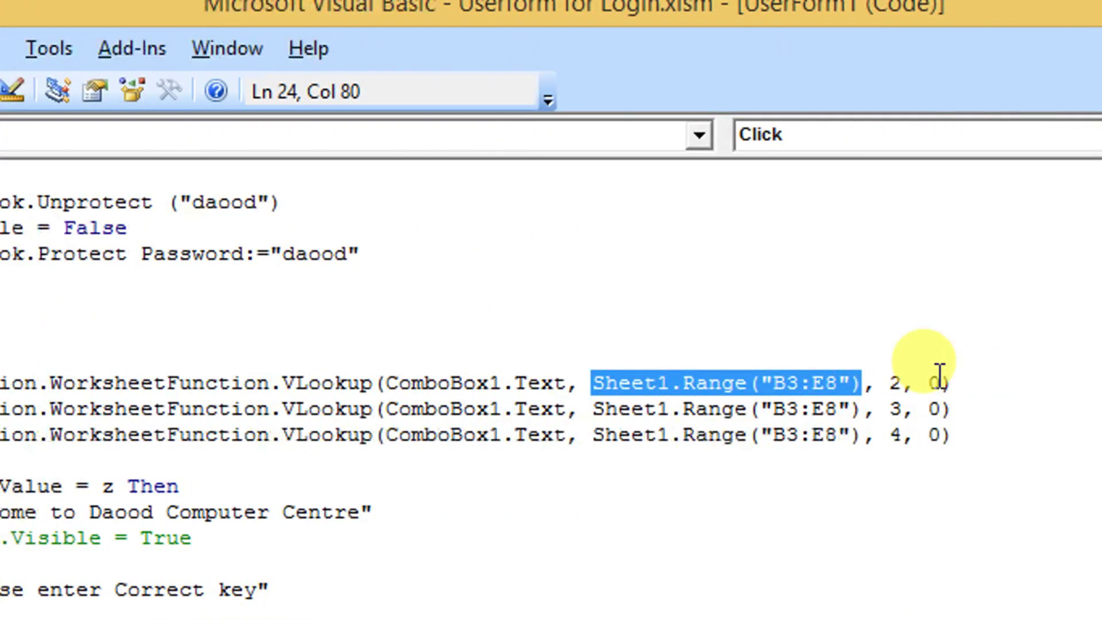
{"action": "left_click_drag", "start_coordinate": [887, 383], "coordinate": [941, 384]}
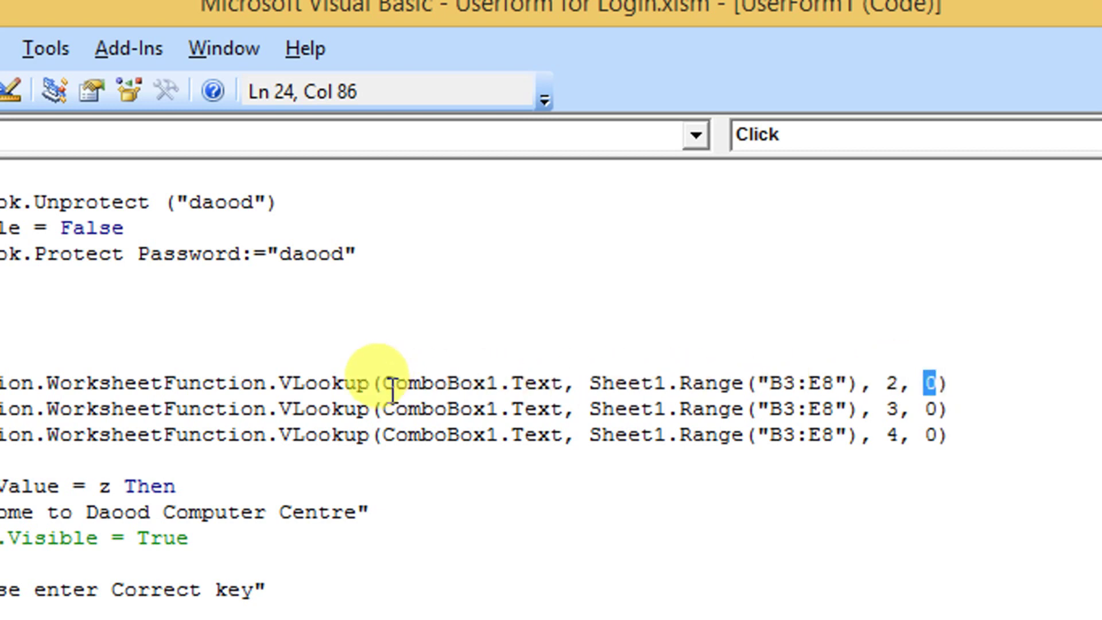
{"action": "left_click_drag", "start_coordinate": [383, 383], "coordinate": [524, 384]}
{"action": "left_click_drag", "start_coordinate": [626, 384], "coordinate": [860, 384]}
{"action": "double_click", "coordinate": [891, 383]}
{"action": "left_click", "coordinate": [921, 383]}
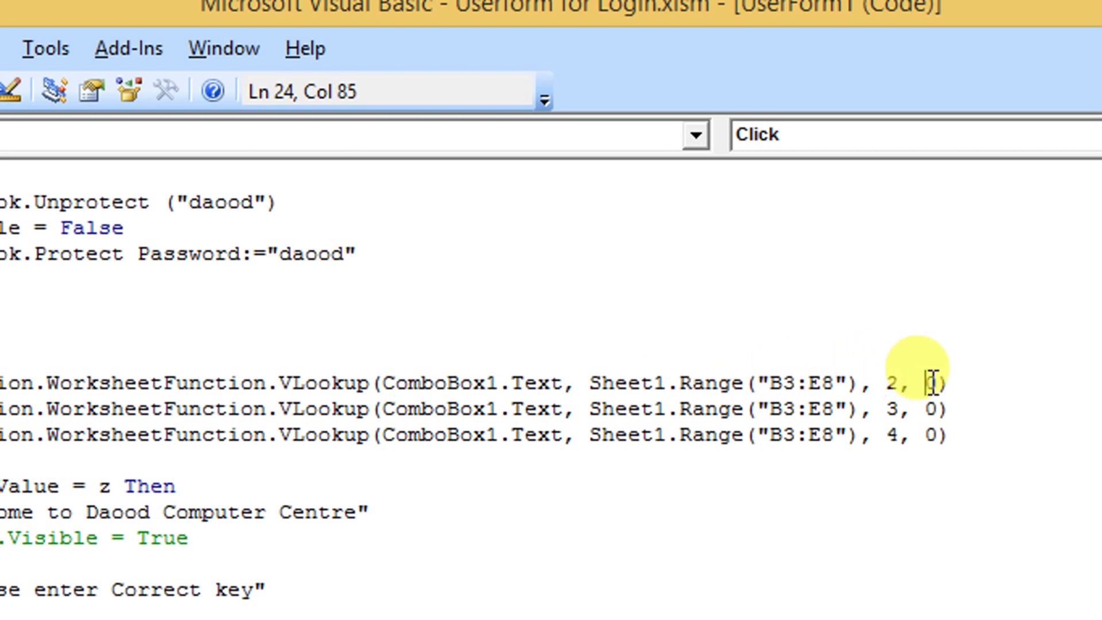
{"action": "double_click", "coordinate": [931, 384]}
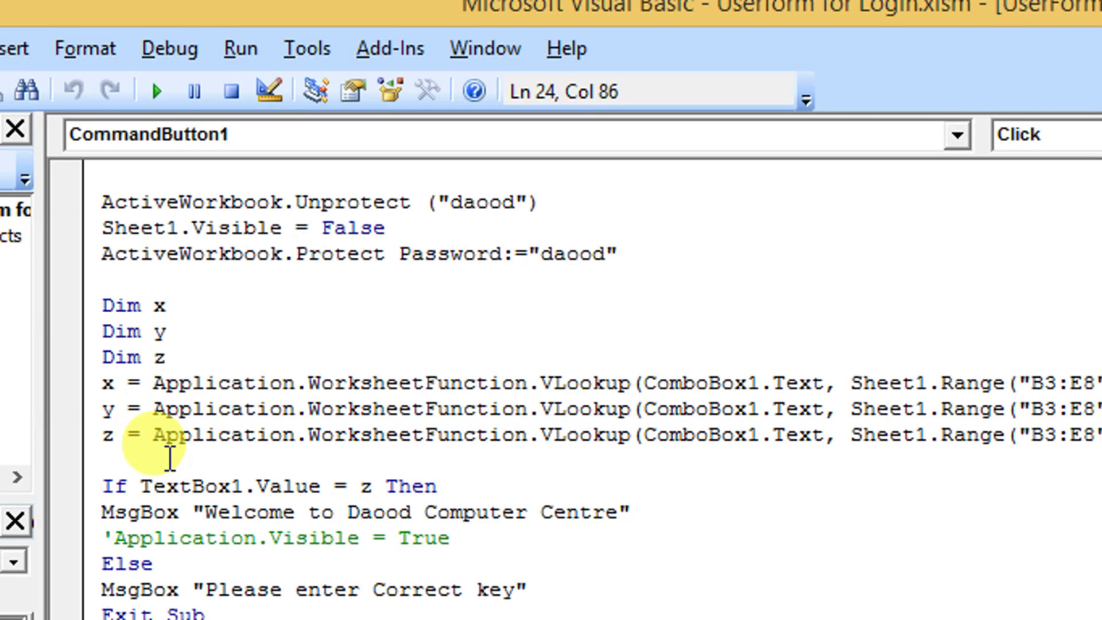
{"action": "double_click", "coordinate": [167, 410]}
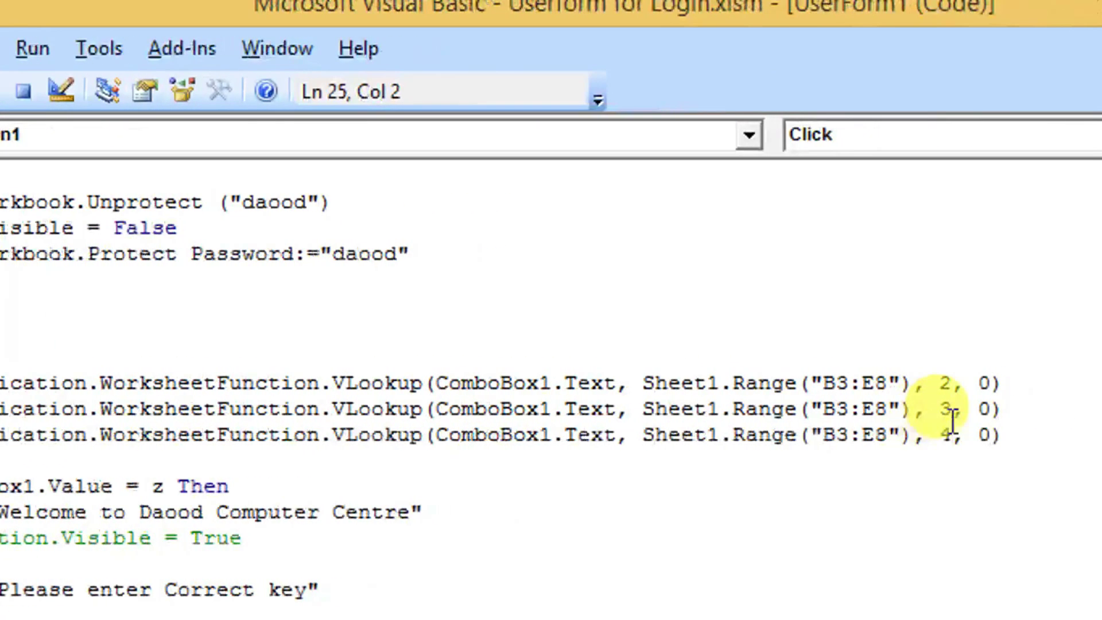
{"action": "left_click_drag", "start_coordinate": [952, 419], "coordinate": [929, 416]}
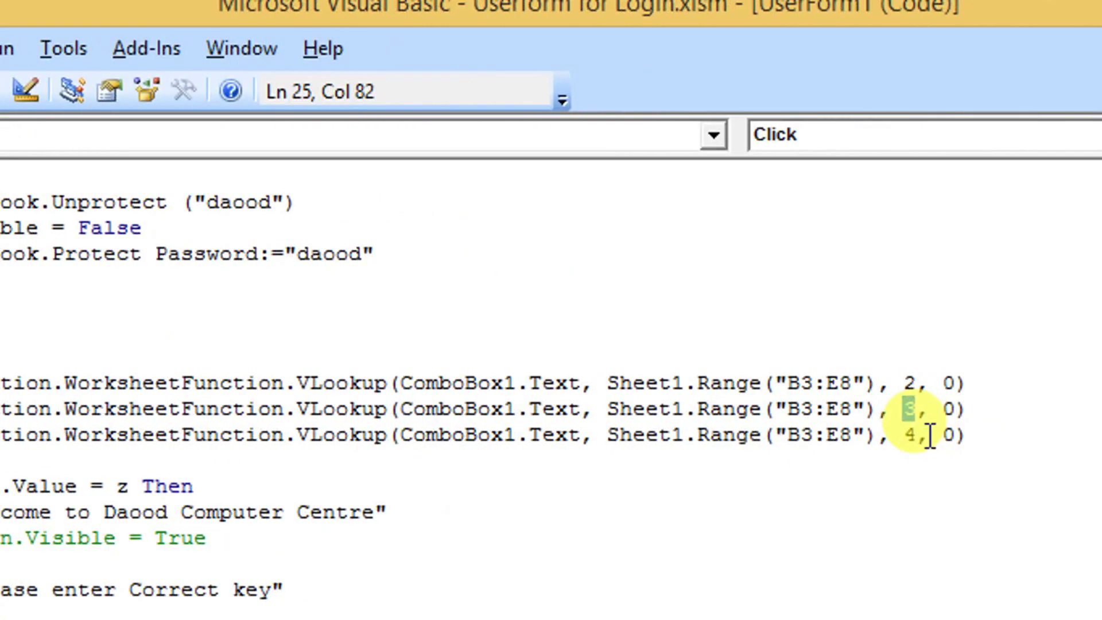
{"action": "left_click", "coordinate": [916, 436]}
{"action": "left_click_drag", "start_coordinate": [916, 436], "coordinate": [905, 436]}
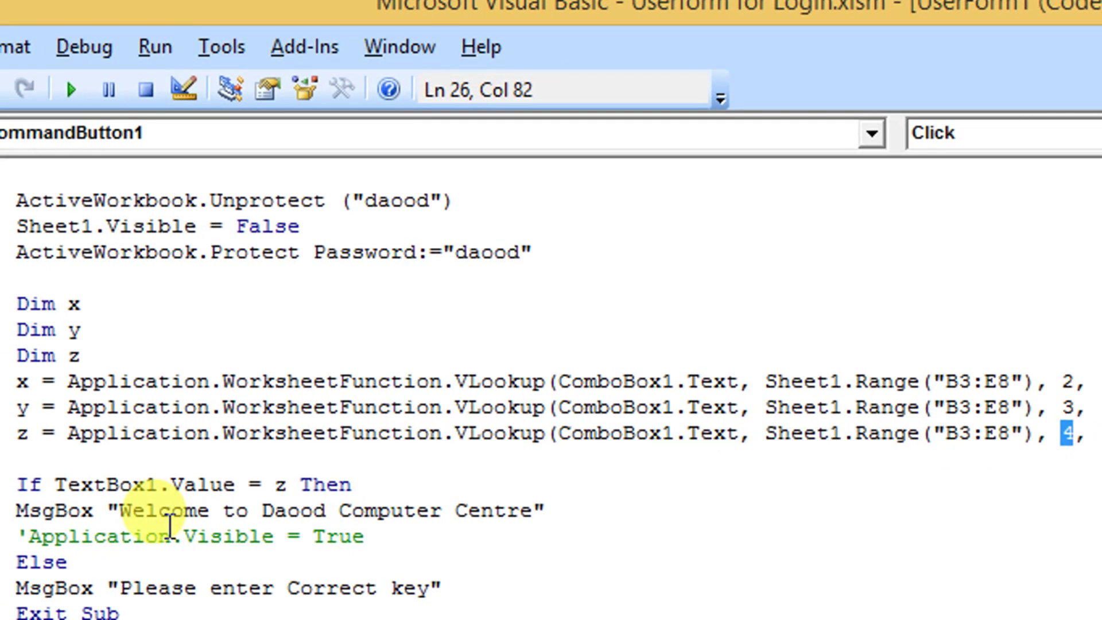
{"action": "left_click", "coordinate": [557, 382]}
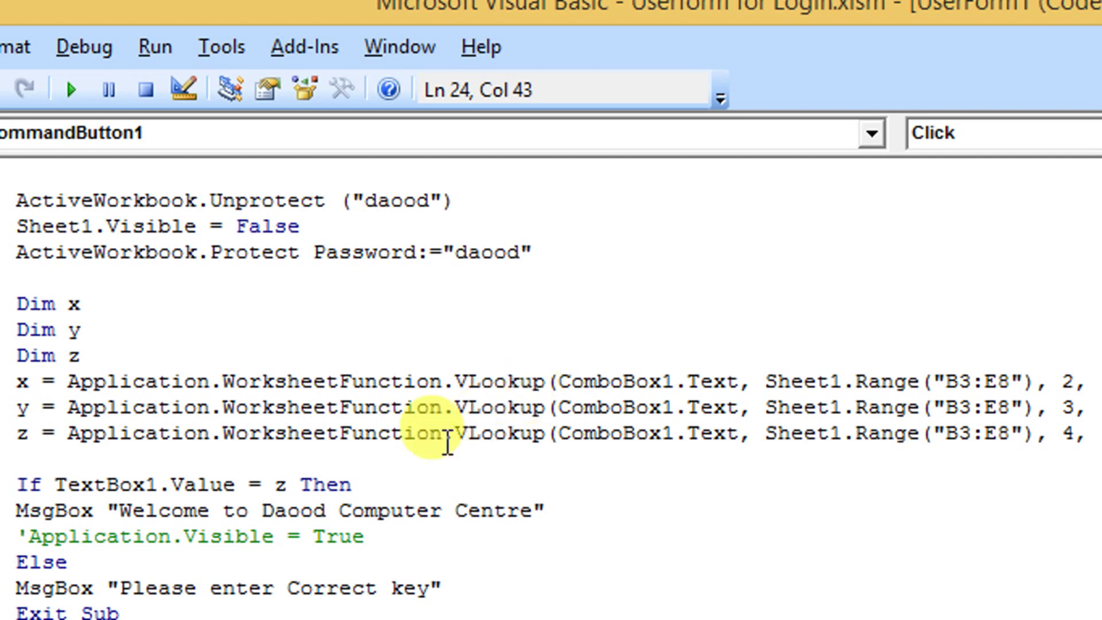
{"action": "left_click", "coordinate": [182, 485]}
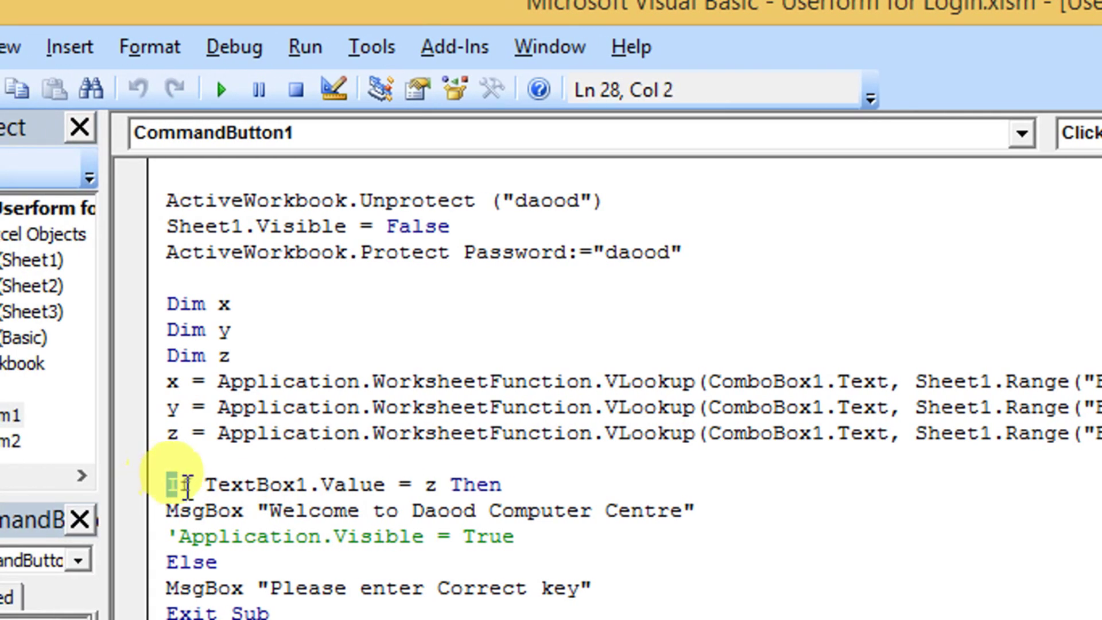
{"action": "left_click_drag", "start_coordinate": [187, 485], "coordinate": [308, 482]}
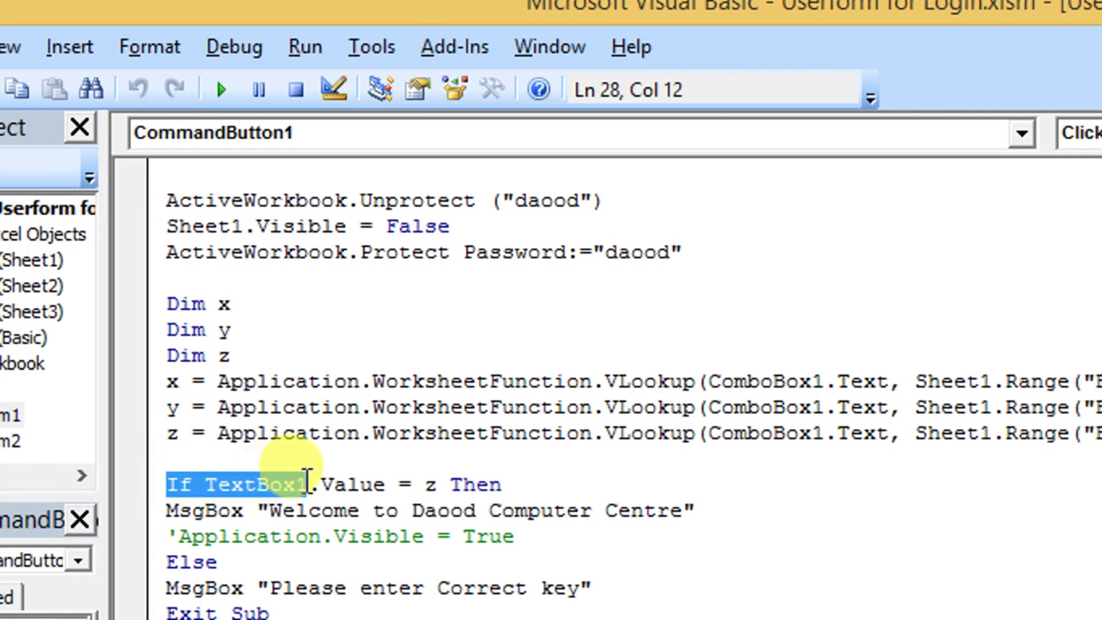
{"action": "left_click", "coordinate": [190, 491]}
{"action": "double_click", "coordinate": [174, 487]}
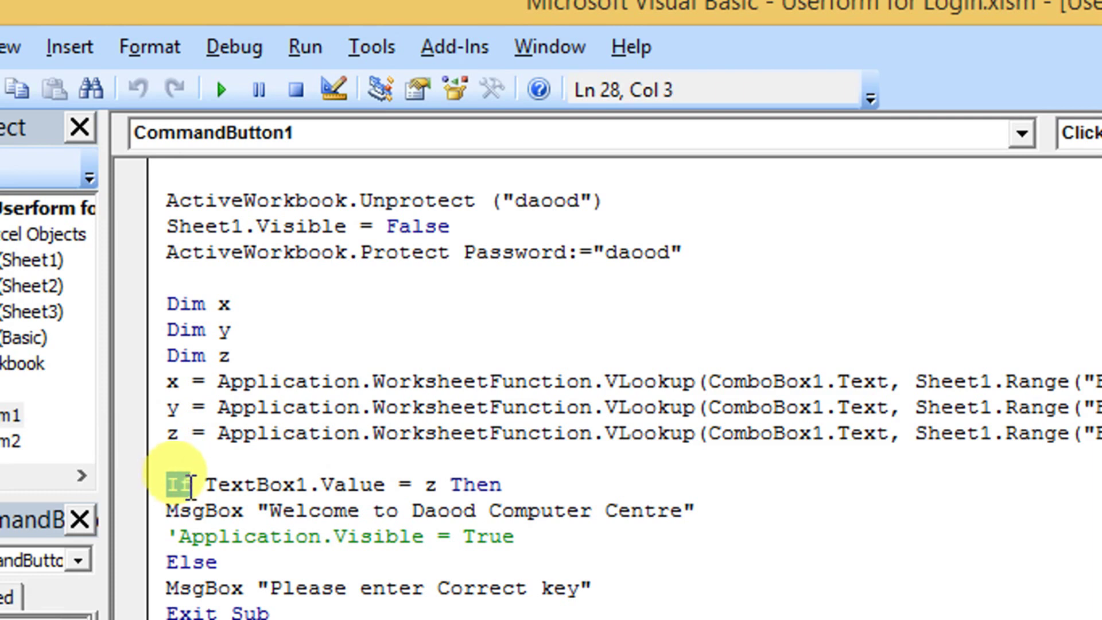
{"action": "left_click_drag", "start_coordinate": [217, 485], "coordinate": [424, 487]}
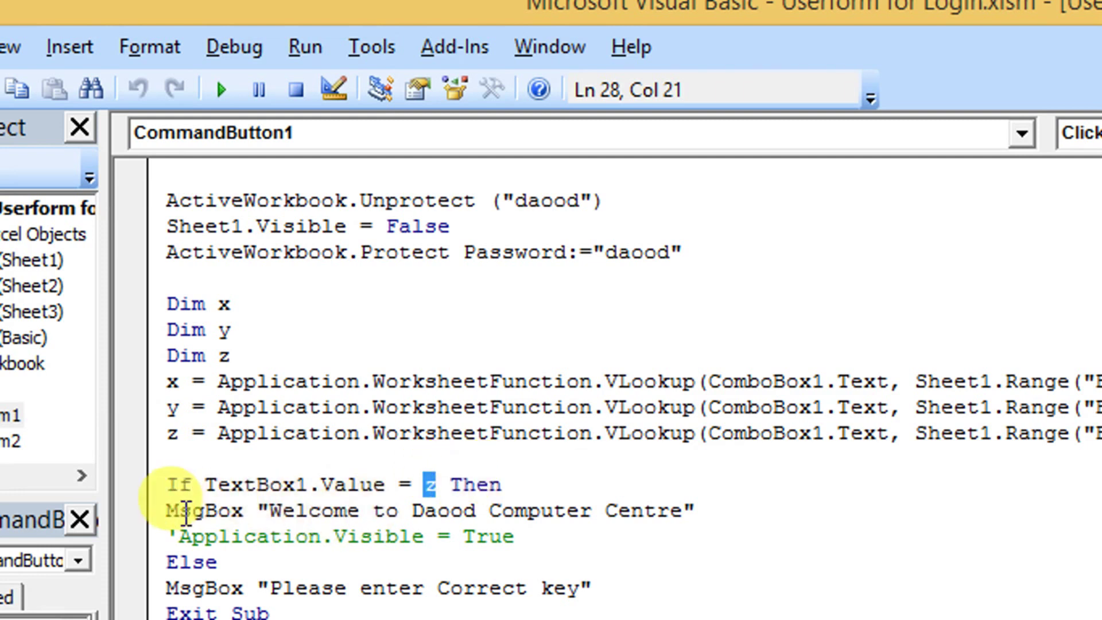
{"action": "left_click_drag", "start_coordinate": [167, 511], "coordinate": [258, 511]}
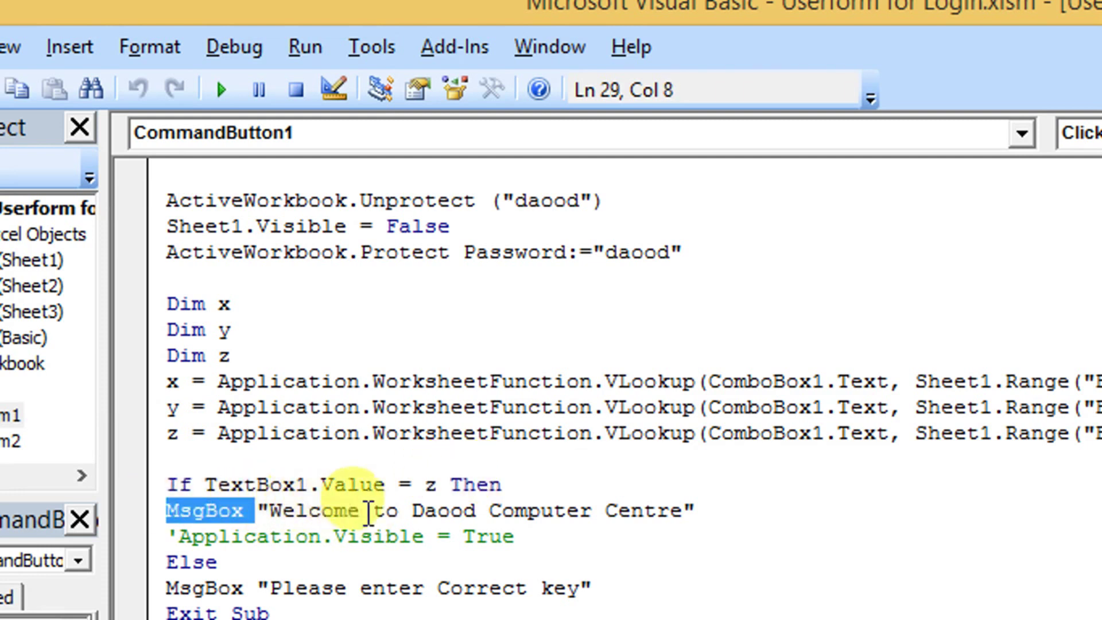
{"action": "left_click", "coordinate": [661, 509]}
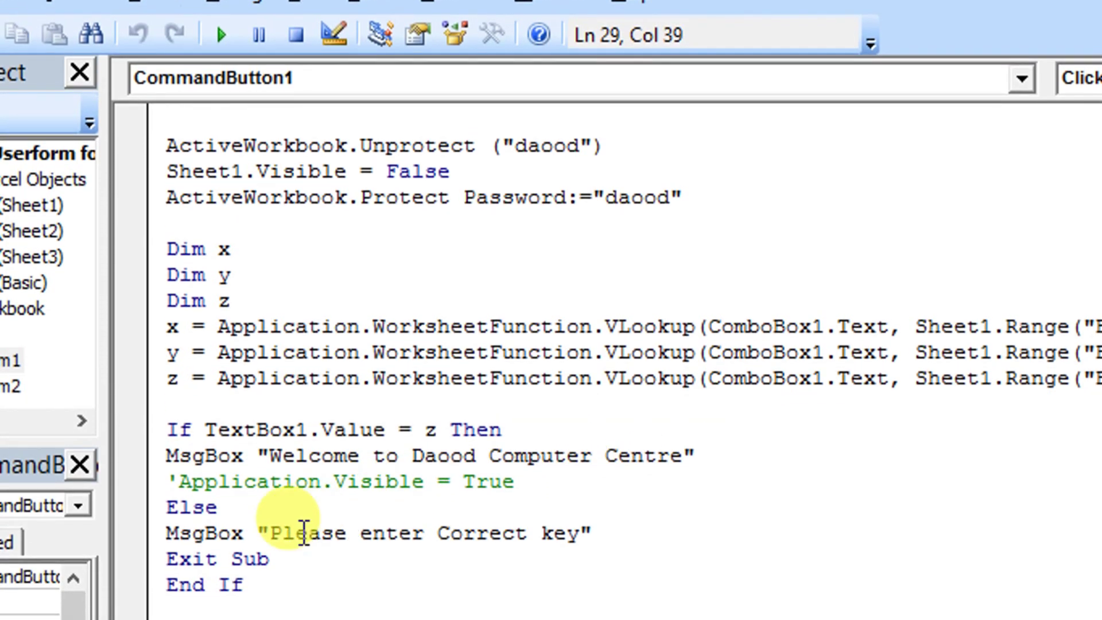
{"action": "left_click", "coordinate": [221, 498]}
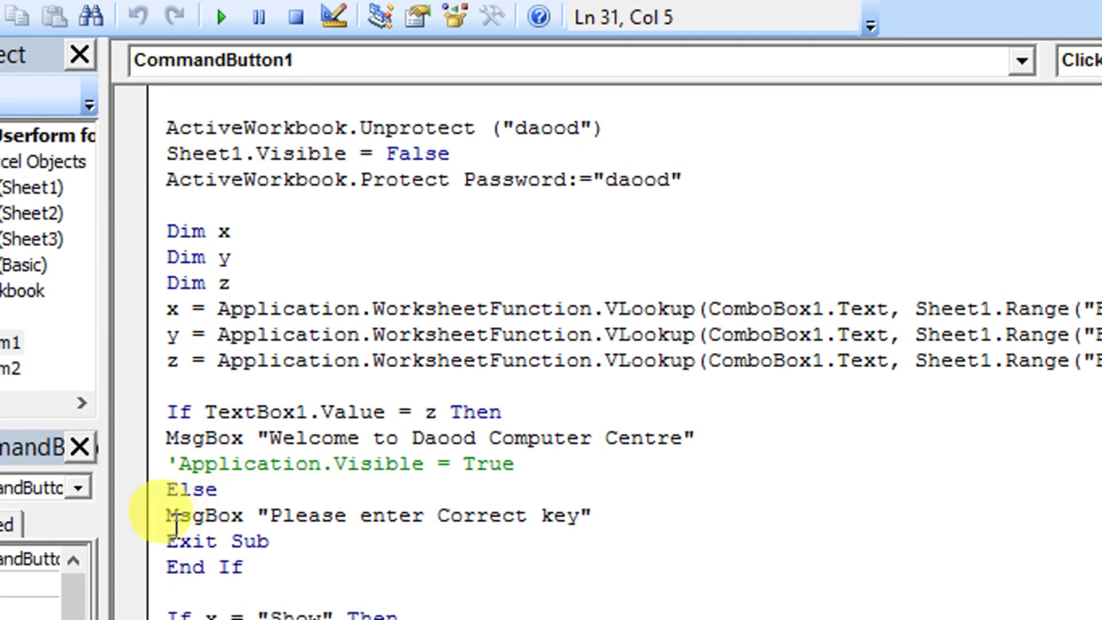
{"action": "left_click_drag", "start_coordinate": [166, 515], "coordinate": [247, 515]}
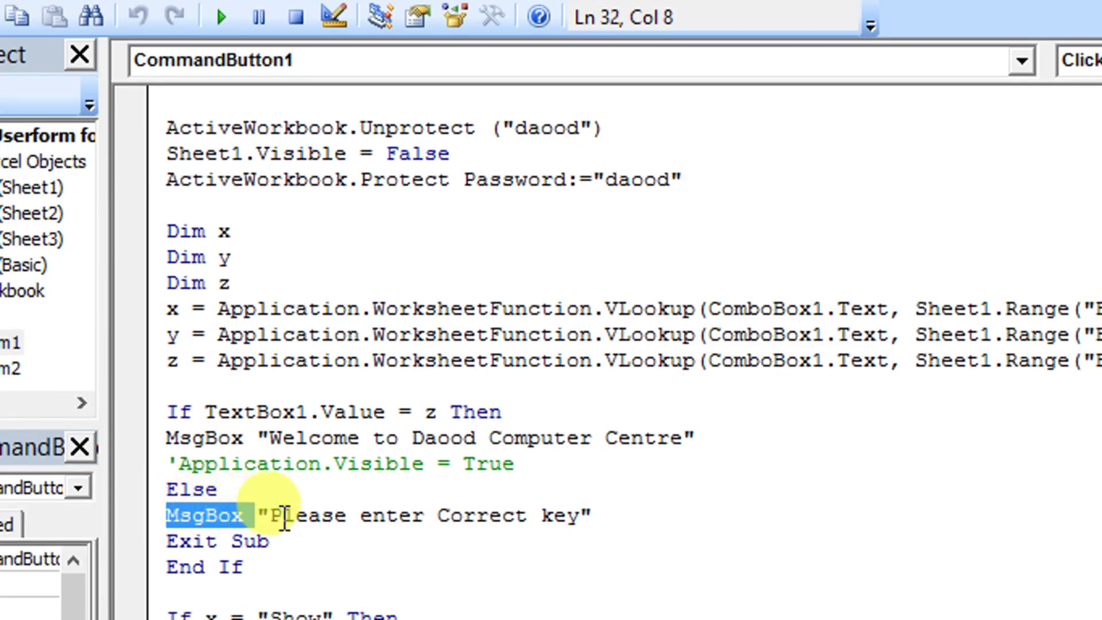
{"action": "left_click", "coordinate": [487, 517]}
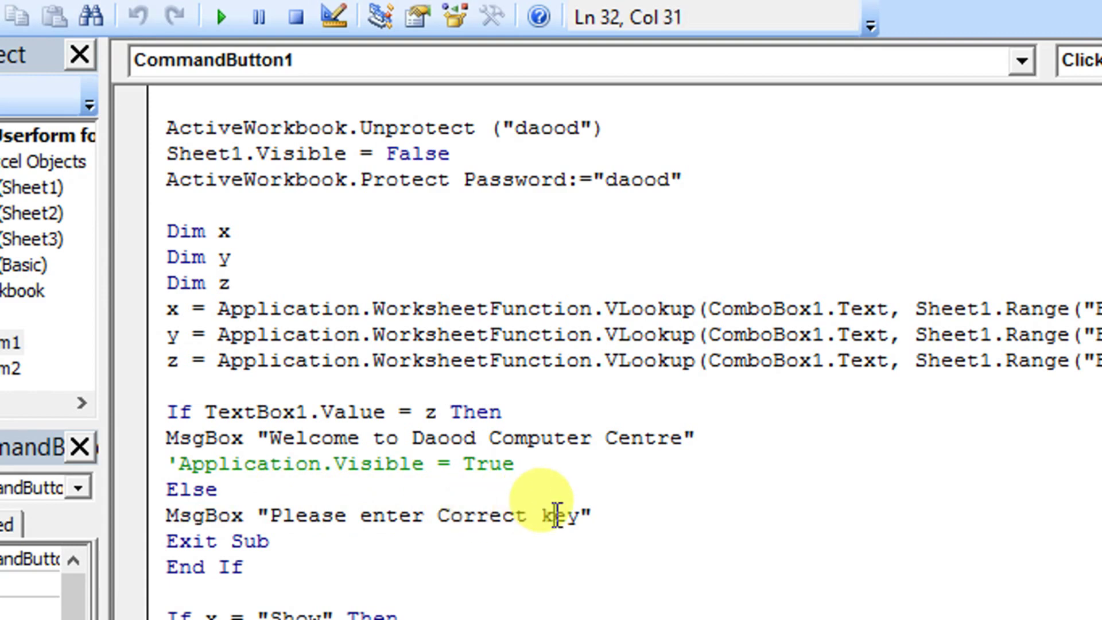
{"action": "left_click_drag", "start_coordinate": [168, 525], "coordinate": [281, 526]}
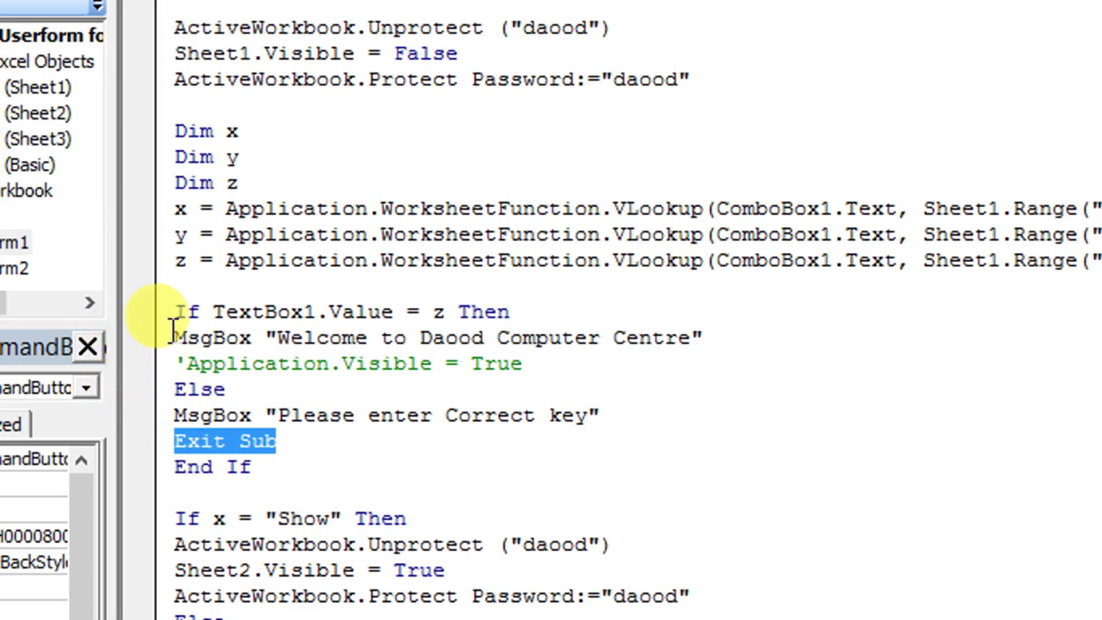
{"action": "left_click", "coordinate": [151, 319]}
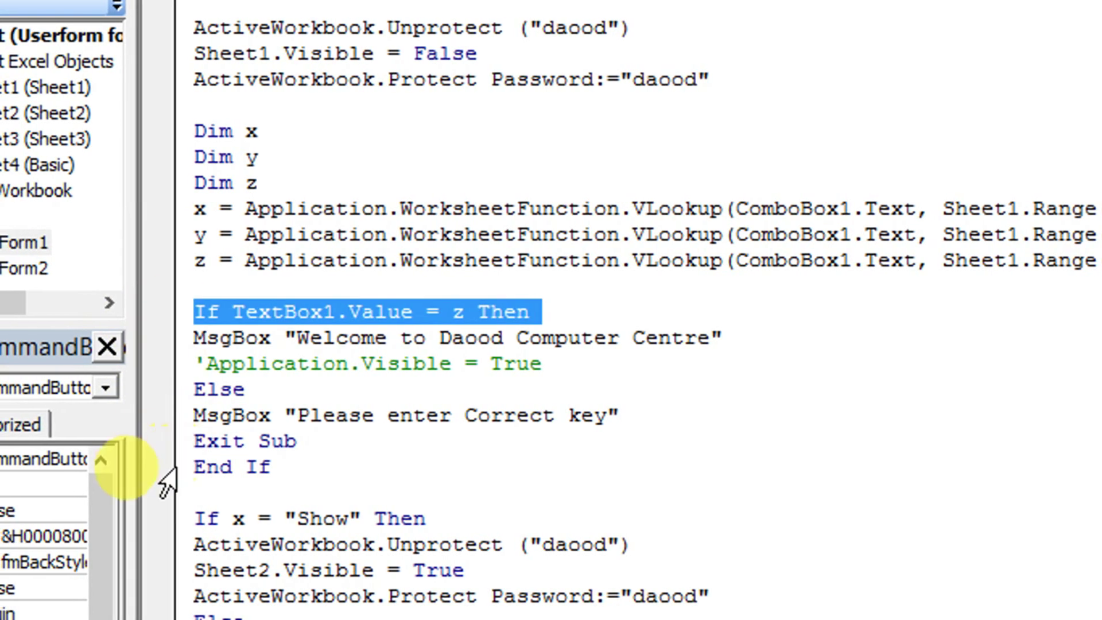
{"action": "left_click", "coordinate": [162, 468]}
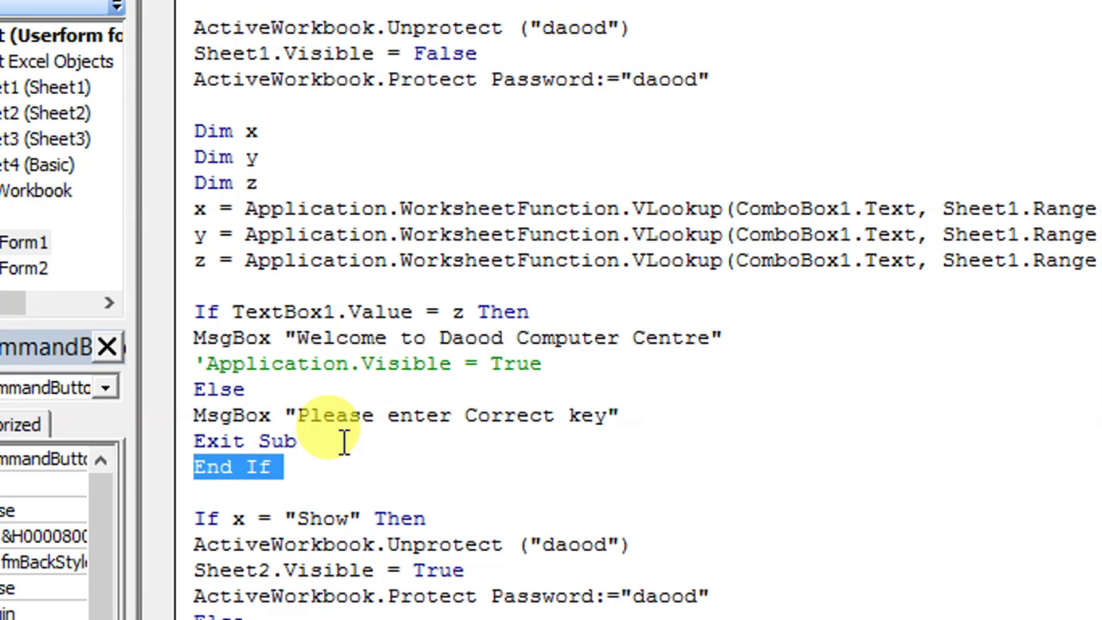
{"action": "scroll", "coordinate": [344, 442], "scroll_direction": "down", "scroll_amount": 1}
{"action": "scroll", "coordinate": [344, 442], "scroll_direction": "down", "scroll_amount": 2}
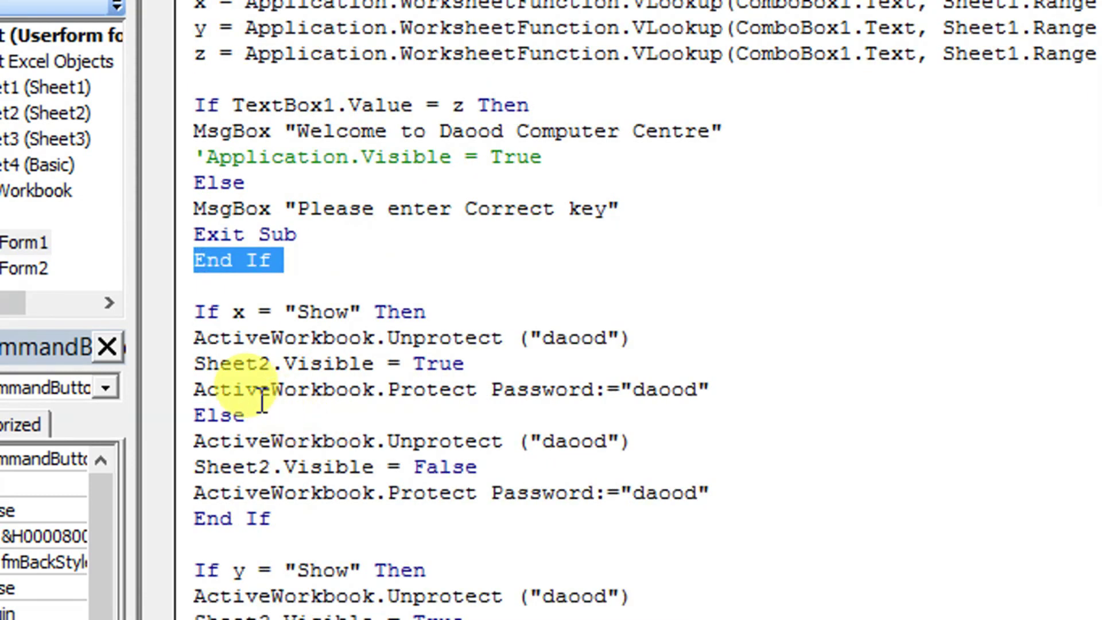
{"action": "left_click_drag", "start_coordinate": [196, 313], "coordinate": [222, 313]}
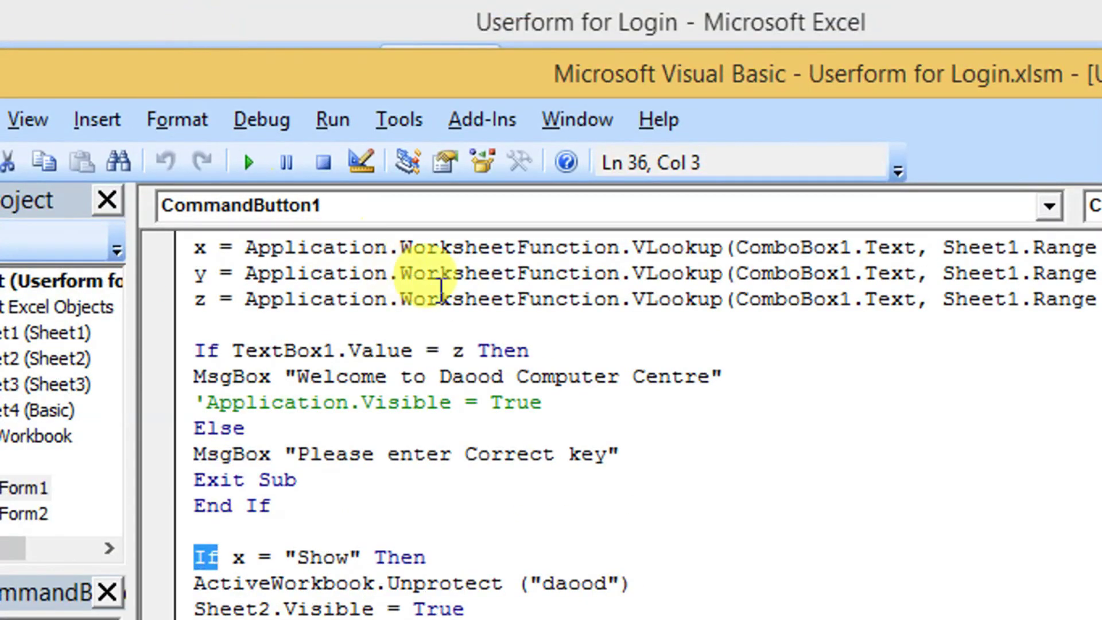
{"action": "left_click_drag", "start_coordinate": [941, 304], "coordinate": [930, 303]}
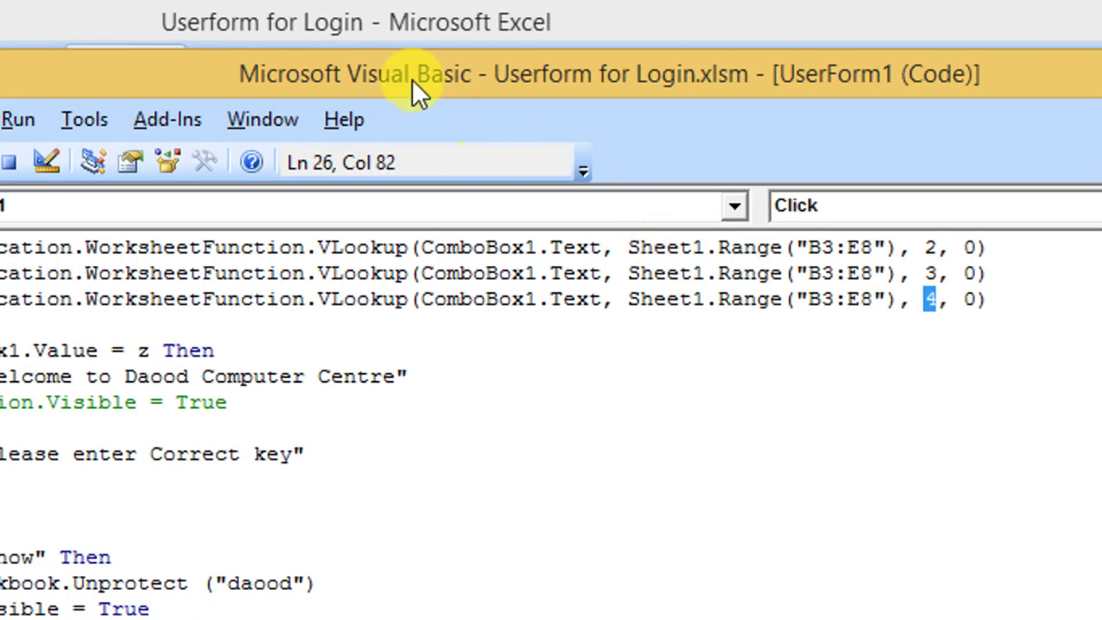
{"action": "left_click_drag", "start_coordinate": [414, 79], "coordinate": [861, 524]}
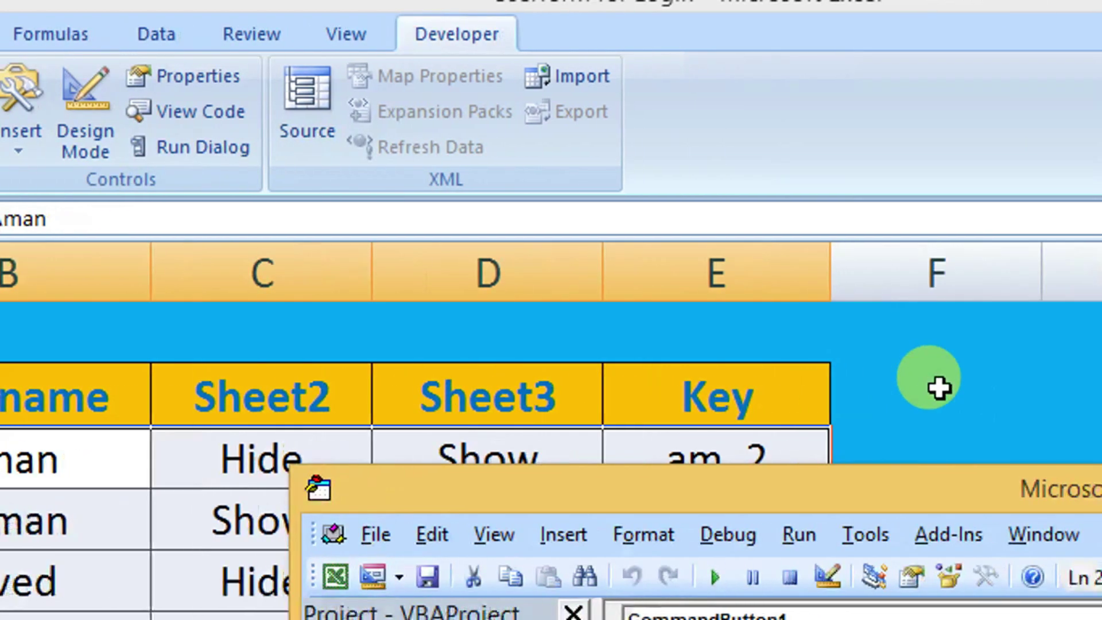
{"action": "left_click_drag", "start_coordinate": [886, 493], "coordinate": [661, 136]}
{"action": "left_click_drag", "start_coordinate": [489, 135], "coordinate": [387, 96]}
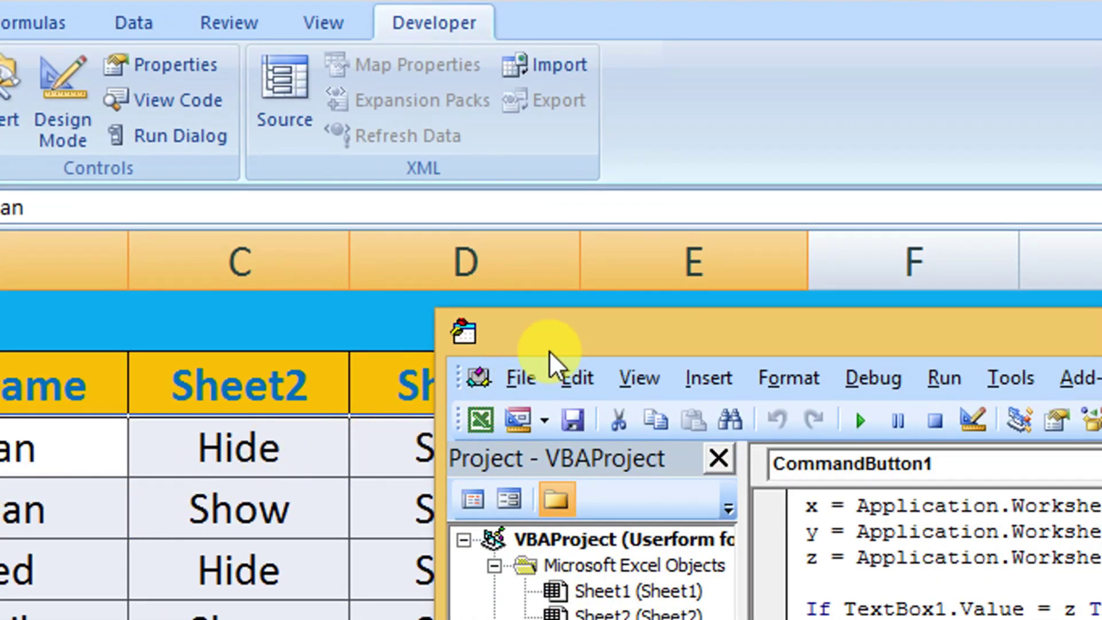
{"action": "left_click_drag", "start_coordinate": [549, 354], "coordinate": [164, 95]}
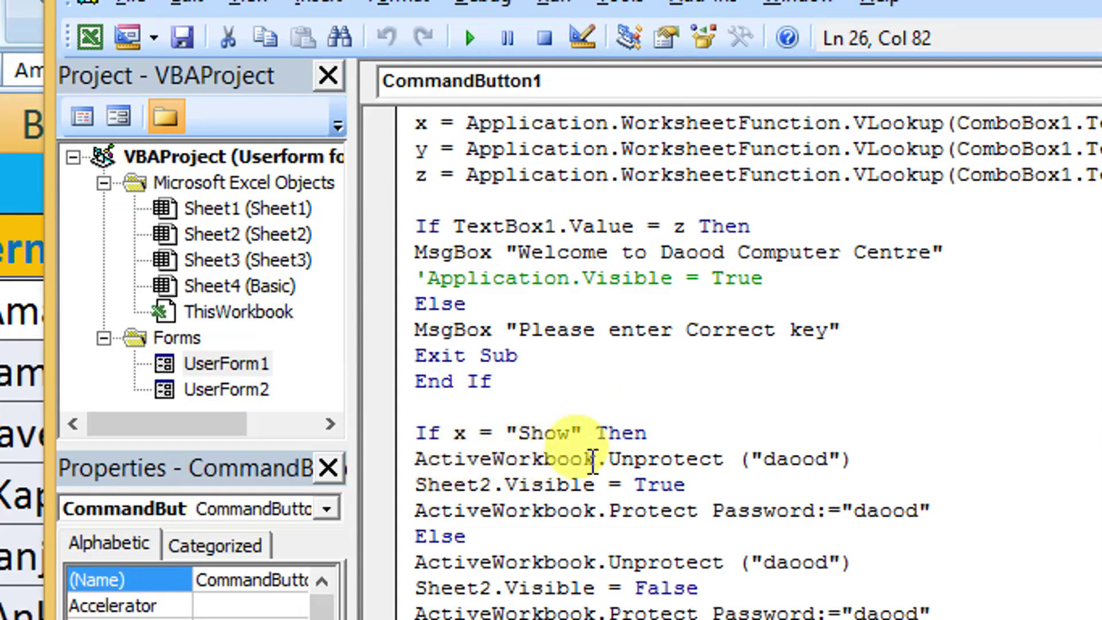
{"action": "left_click", "coordinate": [390, 465]}
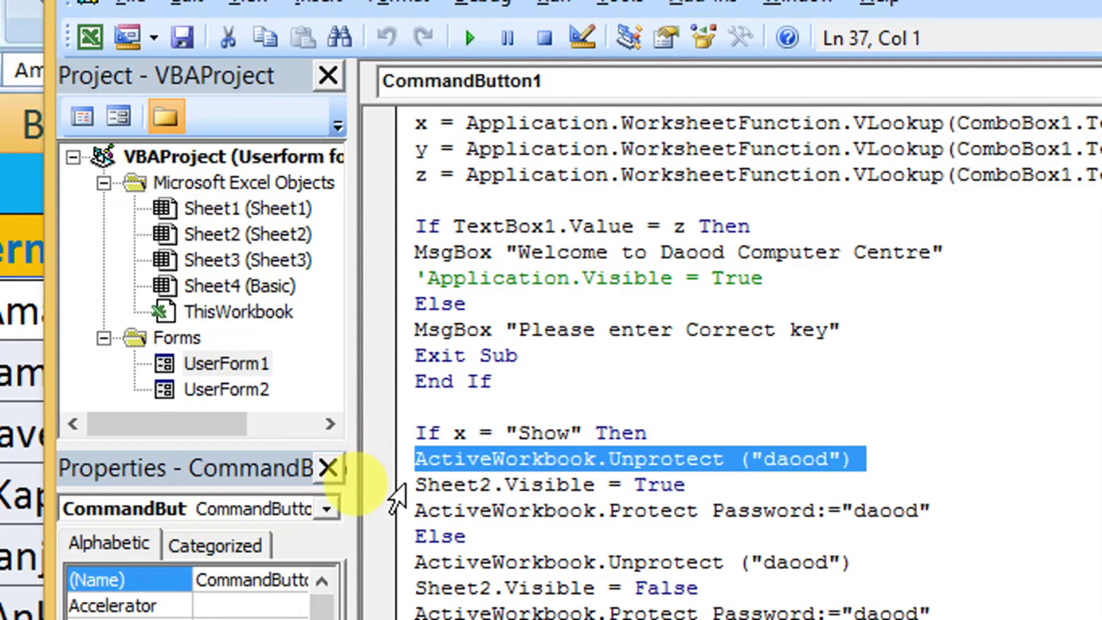
{"action": "left_click", "coordinate": [396, 488]}
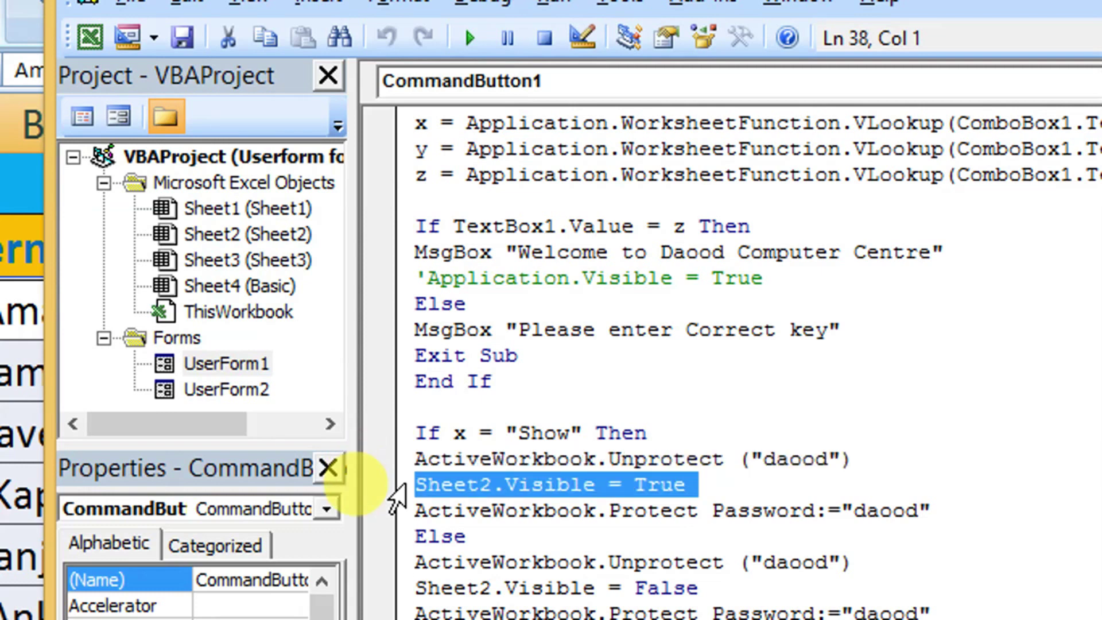
{"action": "left_click", "coordinate": [394, 510]}
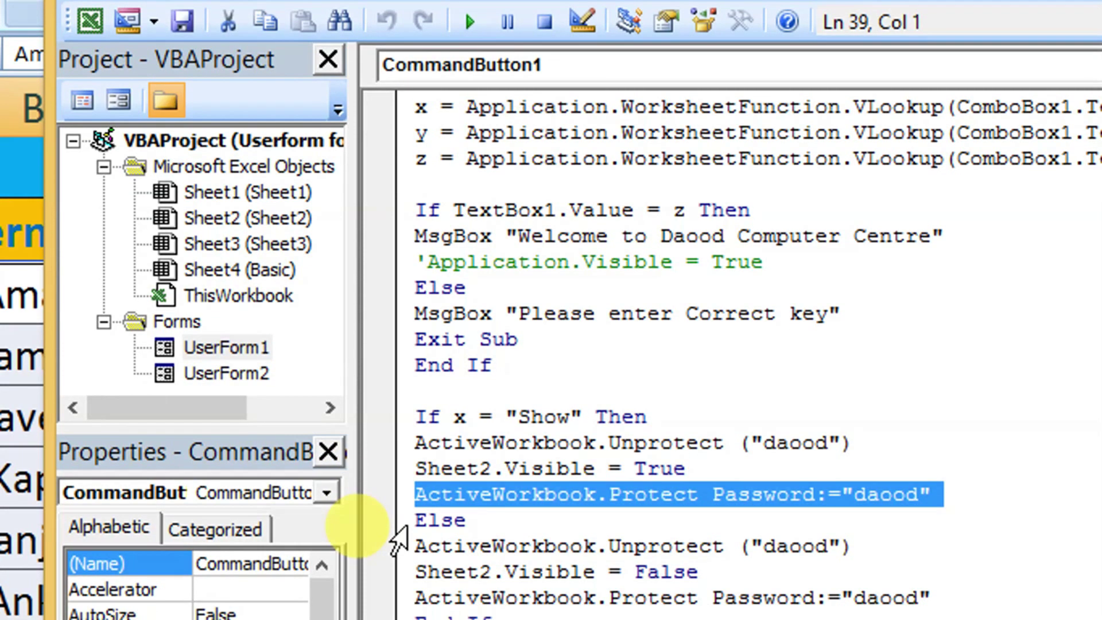
{"action": "left_click", "coordinate": [396, 536]}
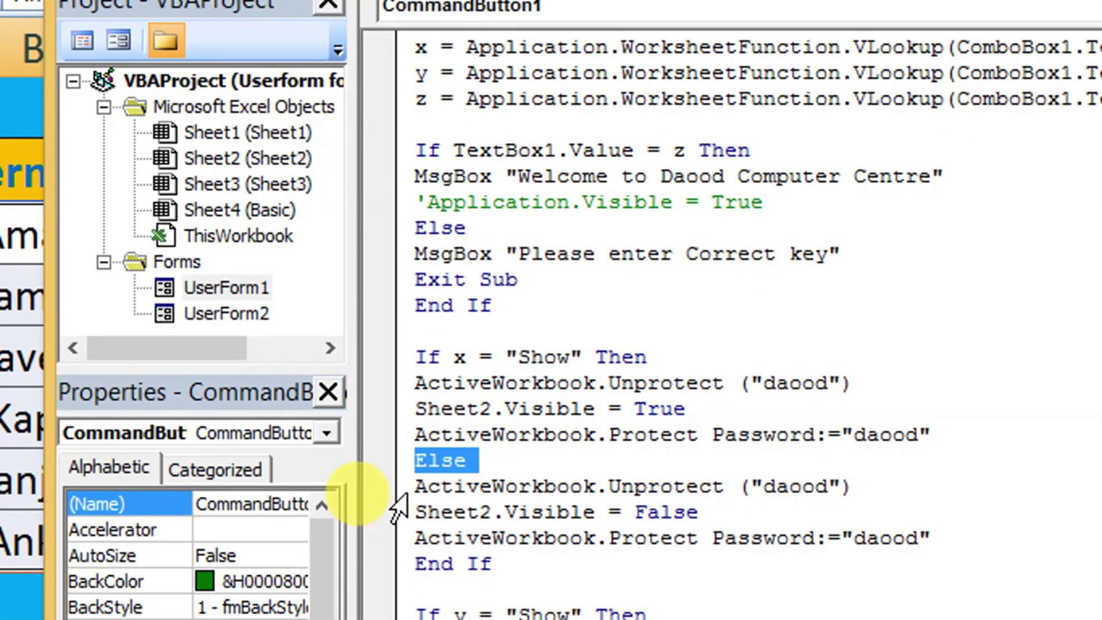
{"action": "left_click", "coordinate": [393, 495]}
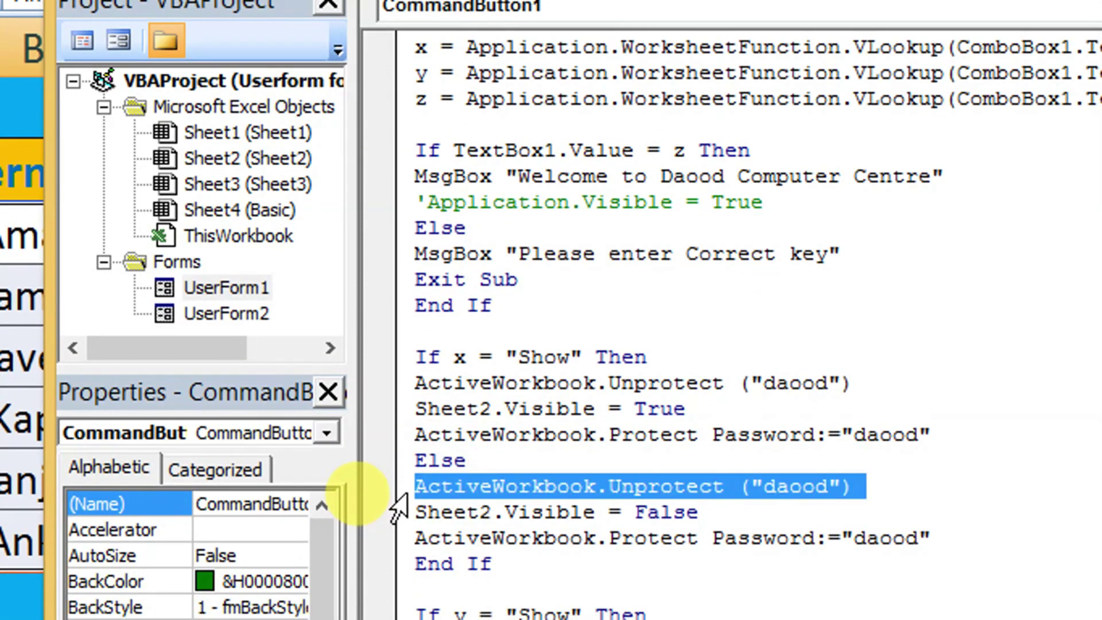
{"action": "left_click", "coordinate": [395, 513]}
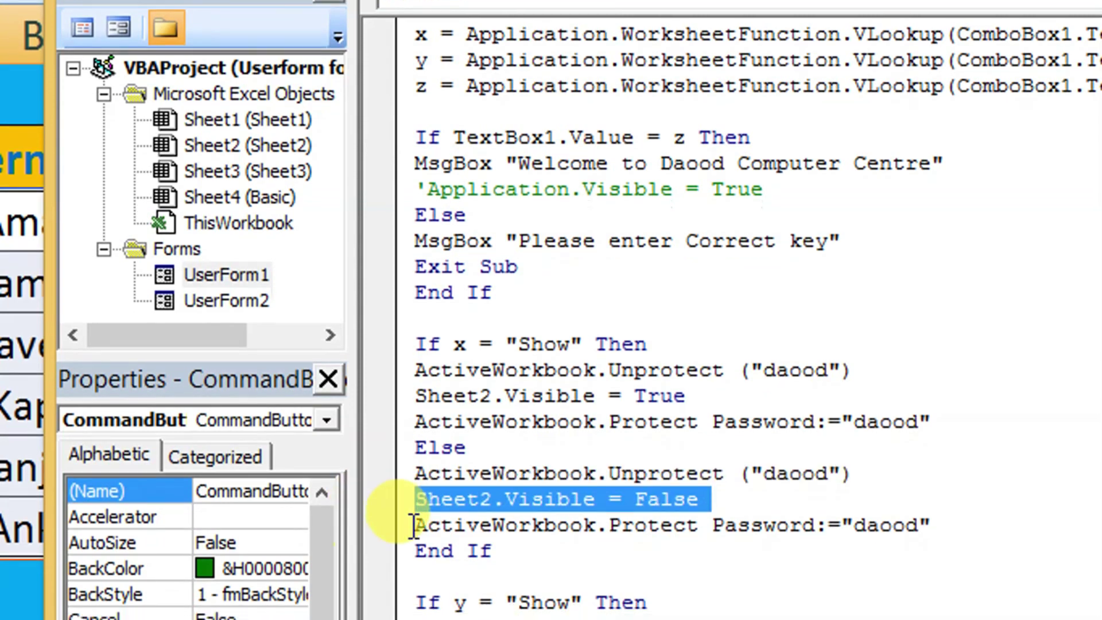
{"action": "left_click", "coordinate": [398, 537]}
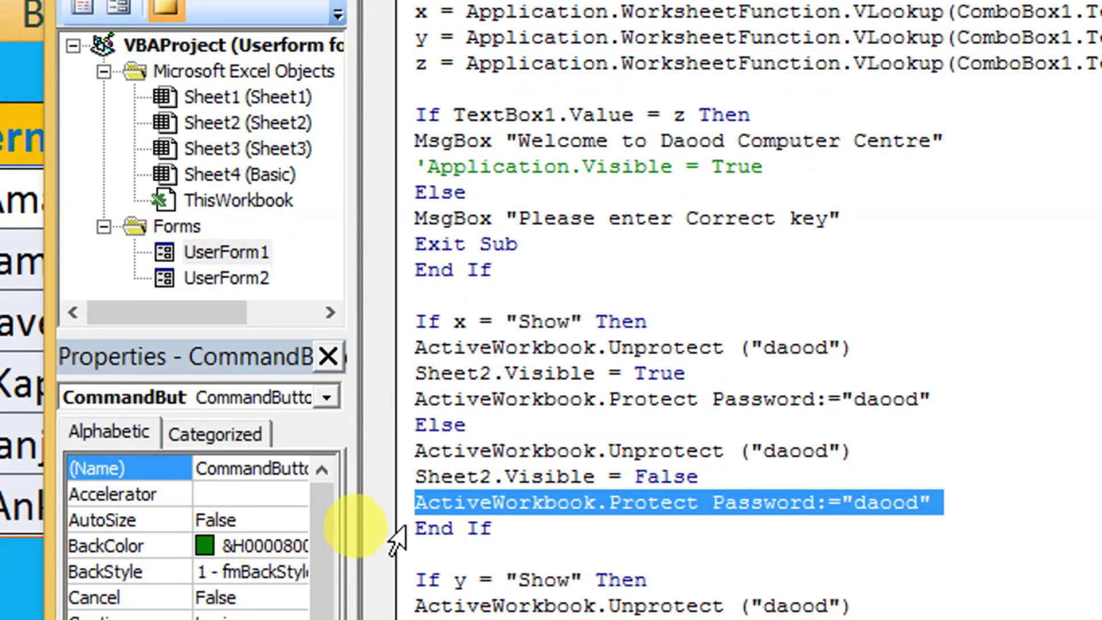
{"action": "left_click", "coordinate": [395, 528]}
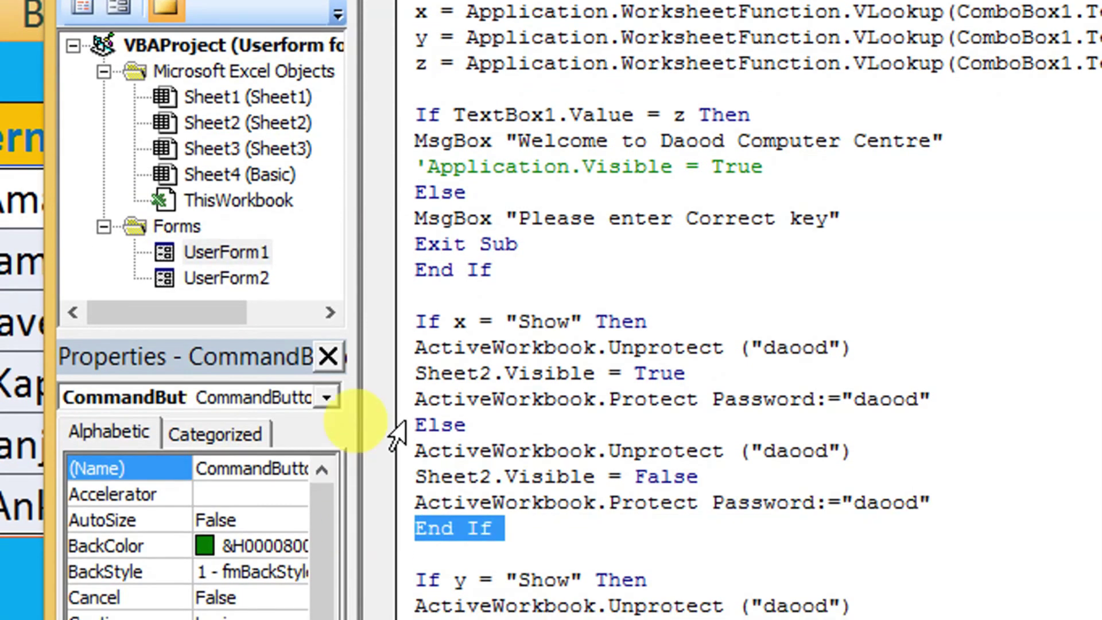
{"action": "left_click", "coordinate": [413, 326]}
{"action": "left_click_drag", "start_coordinate": [413, 326], "coordinate": [394, 528]}
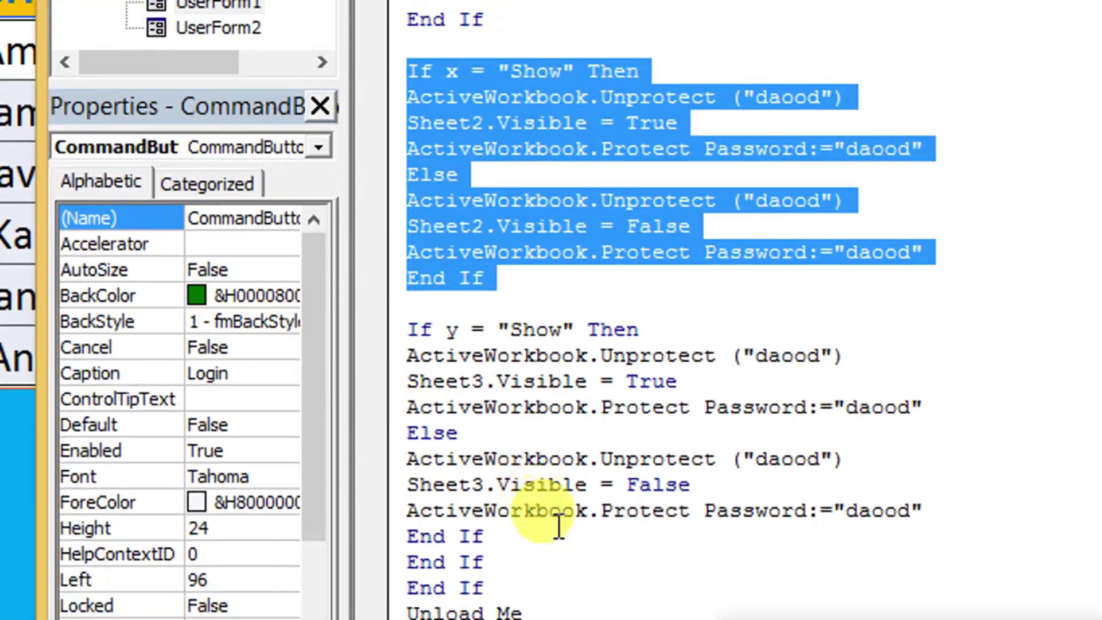
{"action": "left_click", "coordinate": [411, 332]}
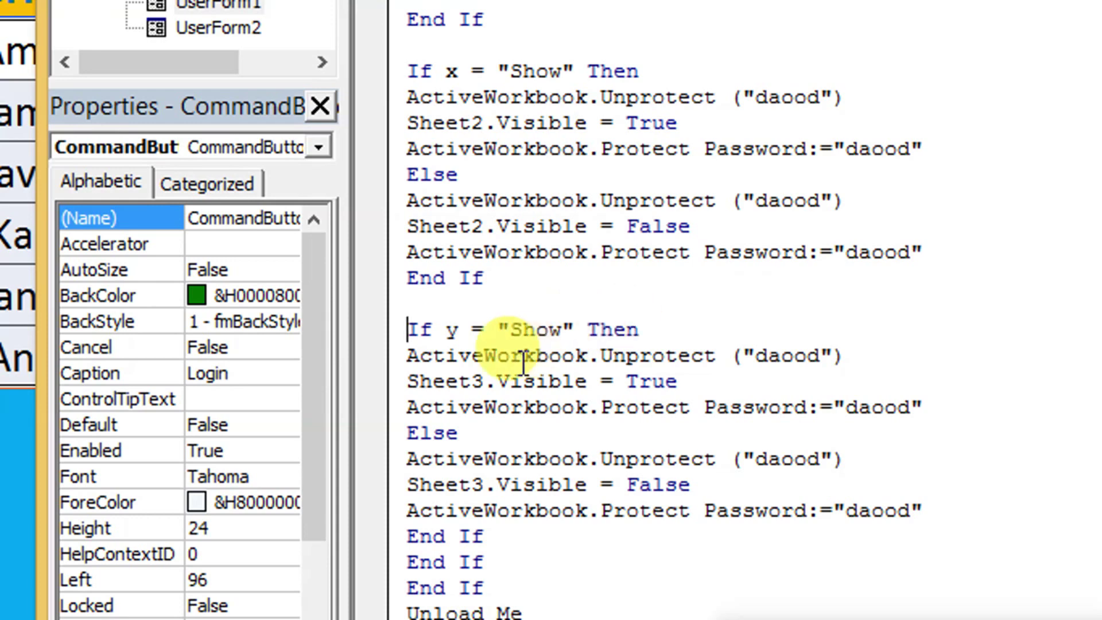
{"action": "left_click", "coordinate": [387, 365]}
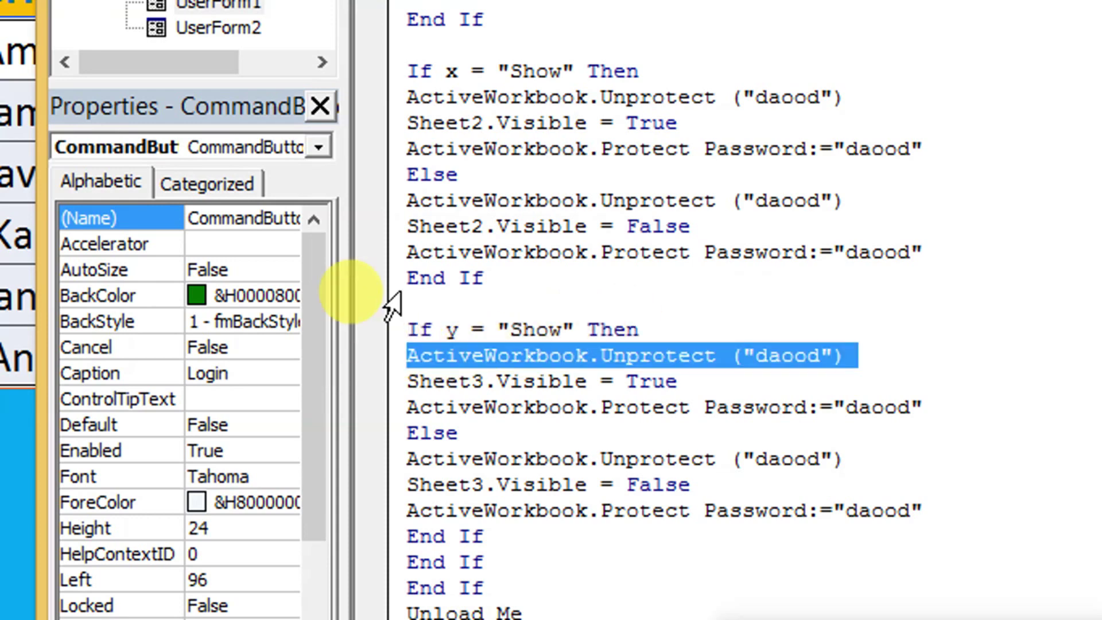
{"action": "scroll", "coordinate": [374, 103], "scroll_direction": "up", "scroll_amount": 1}
{"action": "mouse_move", "coordinate": [381, 92]}
{"action": "left_mouse_down"}
{"action": "mouse_move", "coordinate": [365, 301]}
{"action": "mouse_move", "coordinate": [373, 295]}
{"action": "left_mouse_up"}
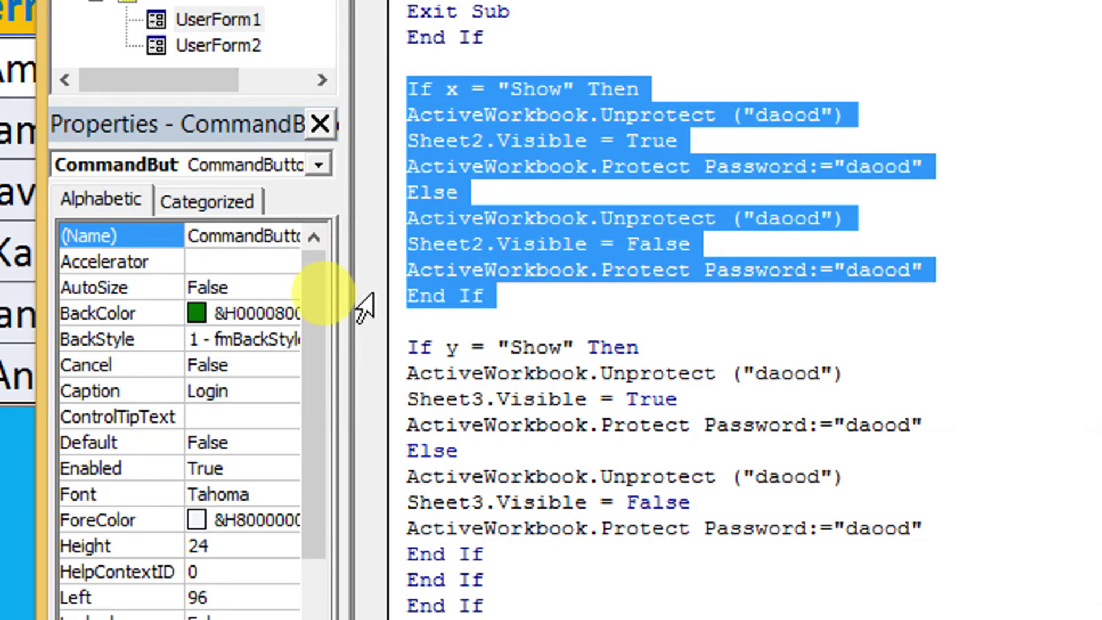
{"action": "left_click", "coordinate": [447, 347]}
{"action": "left_click_drag", "start_coordinate": [447, 348], "coordinate": [454, 350]}
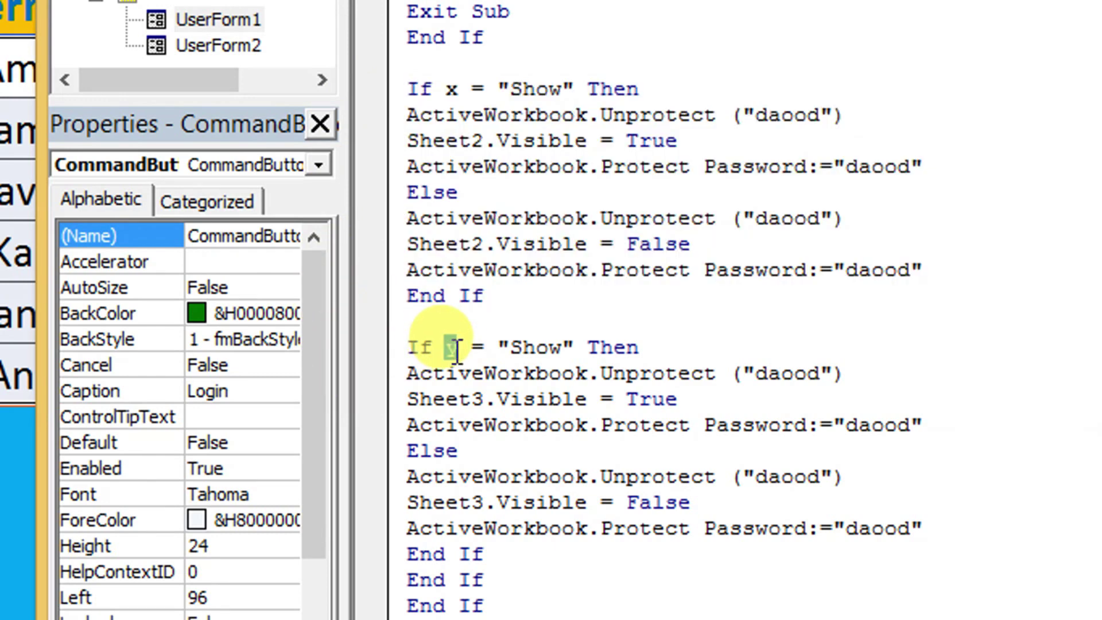
{"action": "type", "text": "y"}
{"action": "left_click", "coordinate": [638, 347]}
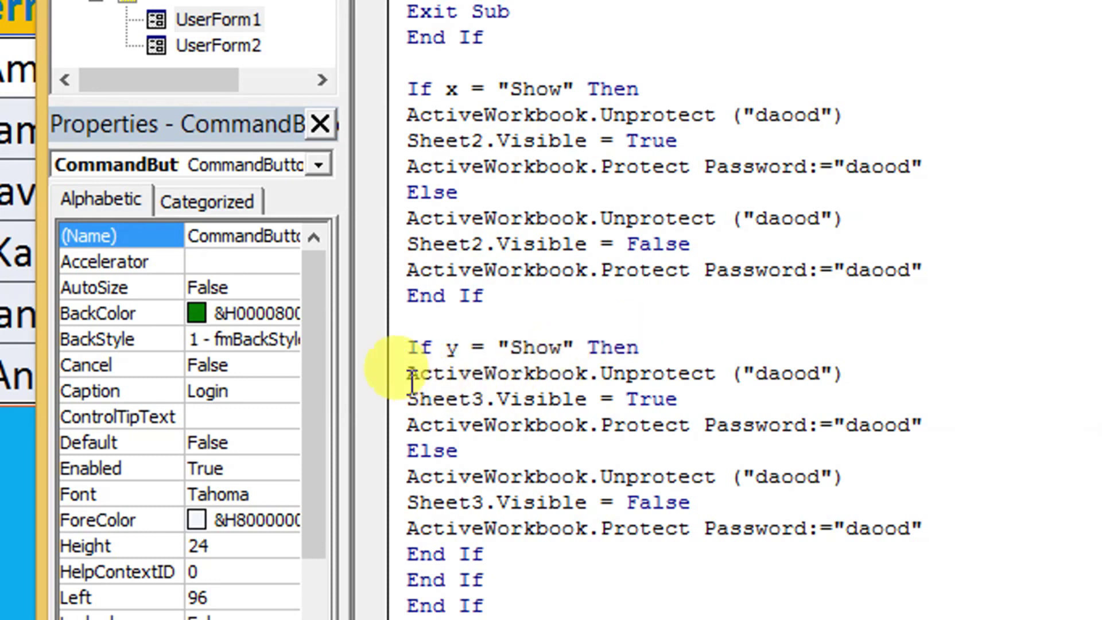
{"action": "left_click", "coordinate": [381, 374]}
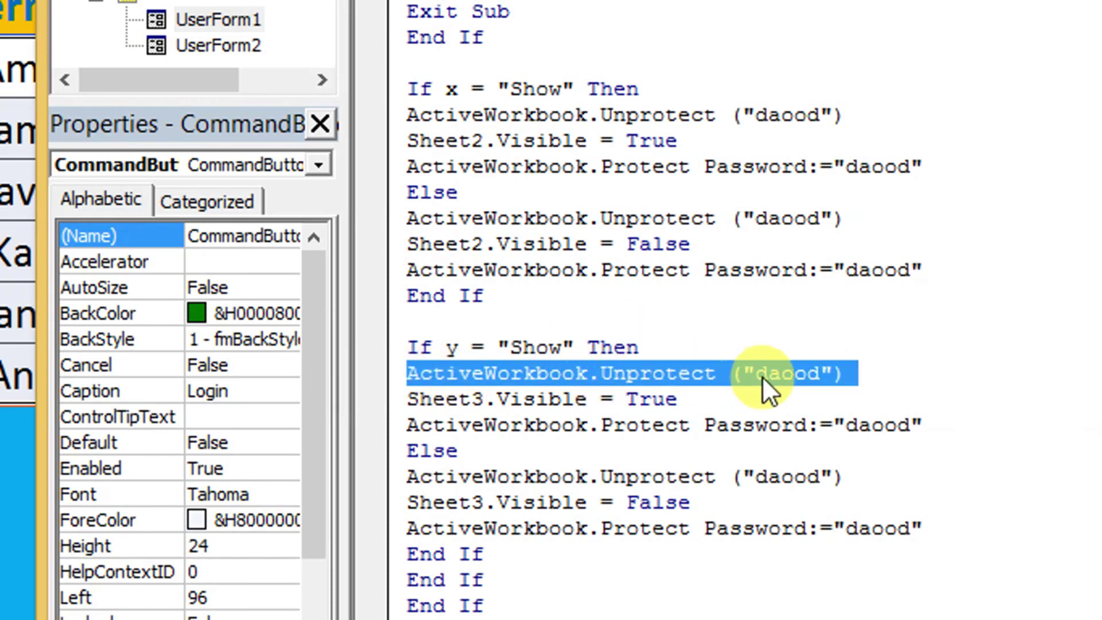
{"action": "left_click", "coordinate": [368, 400]}
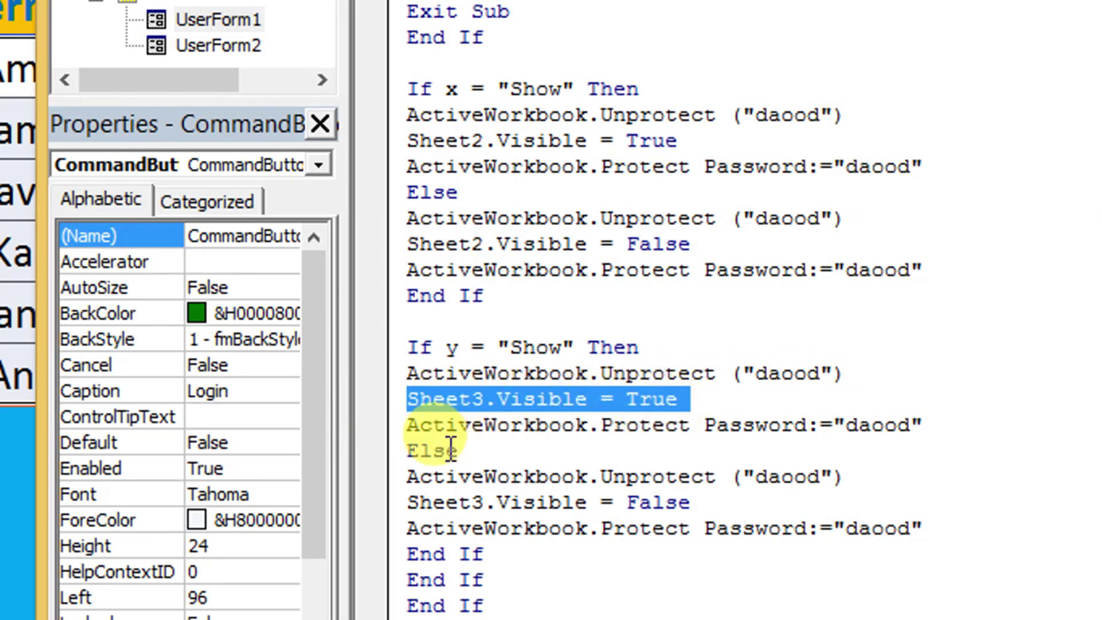
{"action": "left_click", "coordinate": [384, 435]}
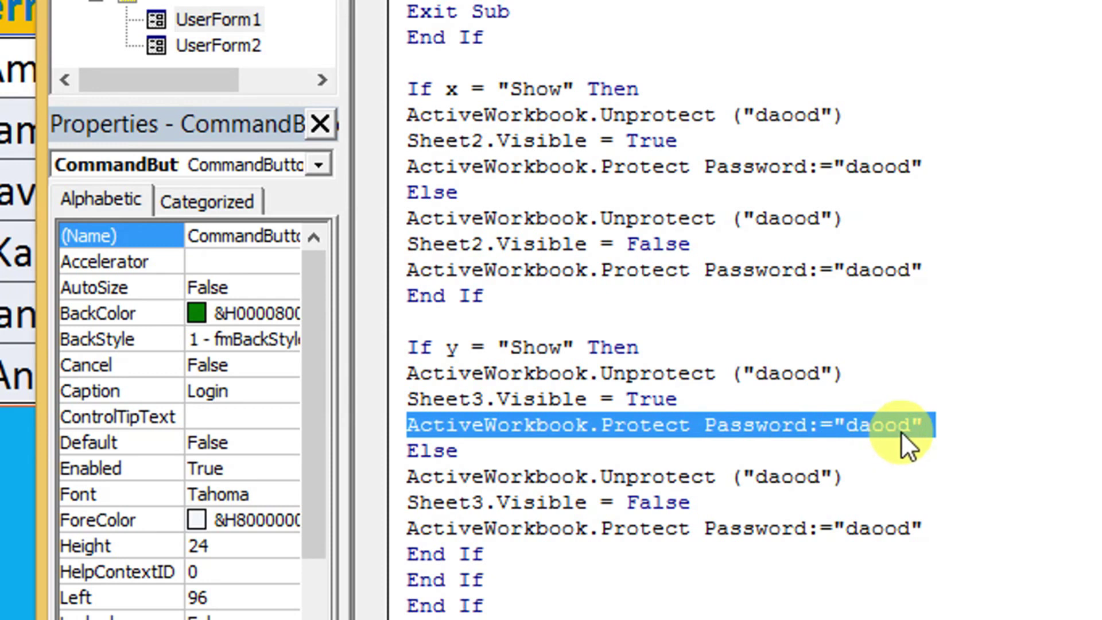
{"action": "left_click", "coordinate": [380, 453]}
{"action": "left_click_drag", "start_coordinate": [380, 455], "coordinate": [381, 376]}
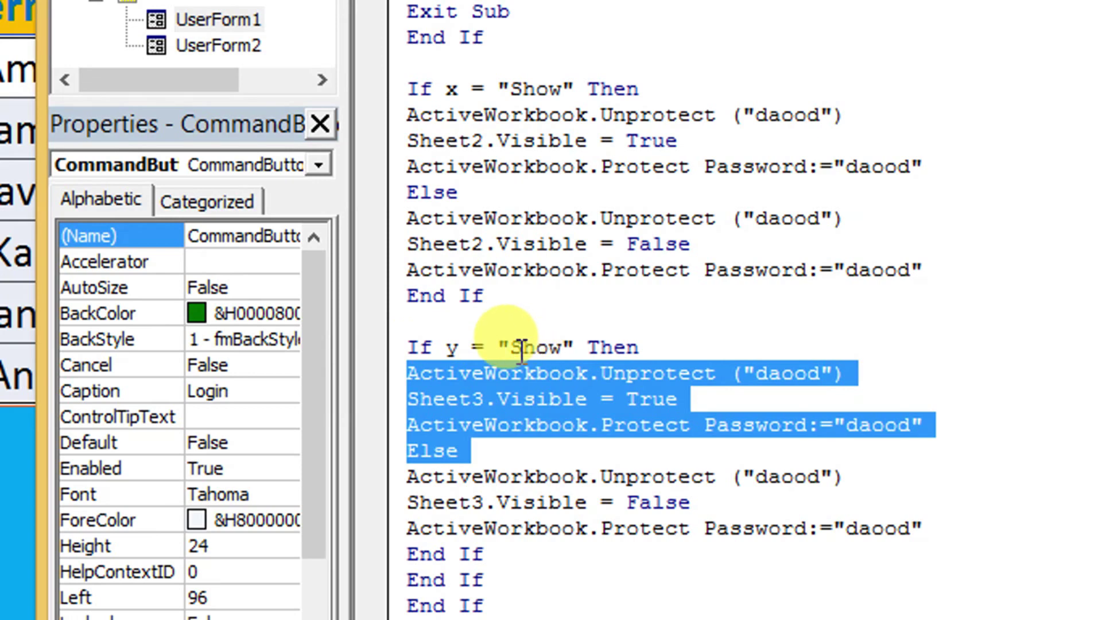
{"action": "left_click", "coordinate": [386, 480]}
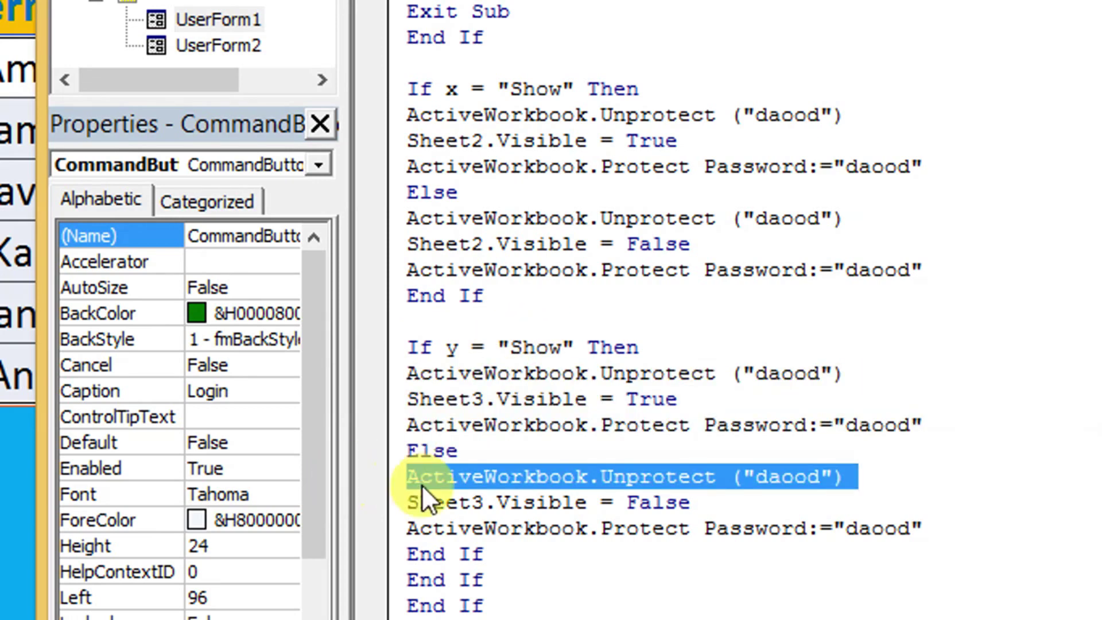
{"action": "left_click", "coordinate": [387, 504]}
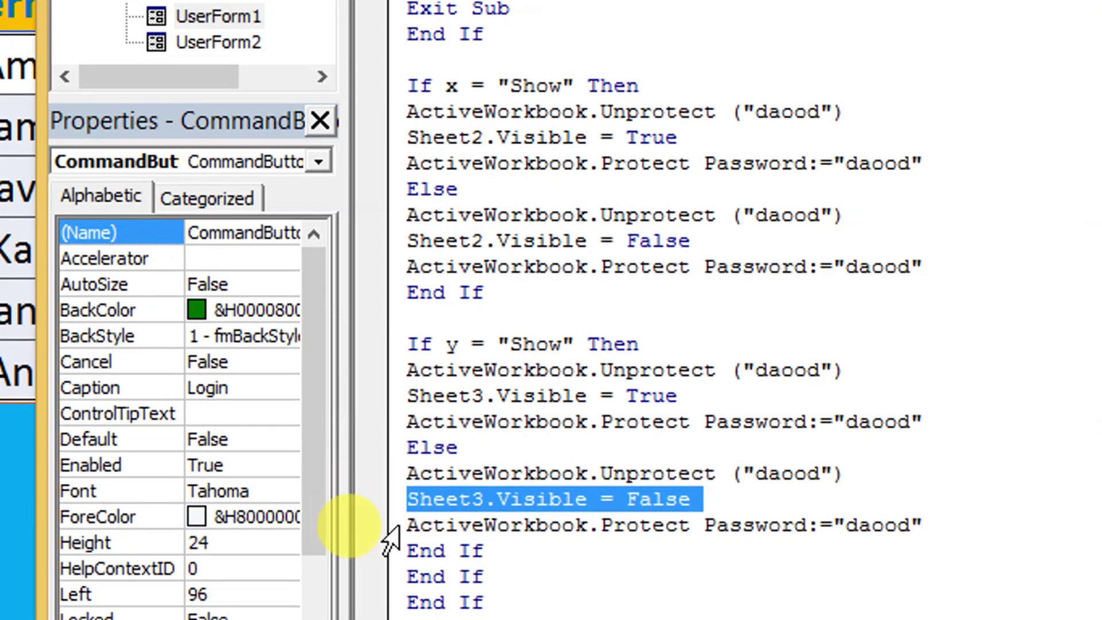
{"action": "left_click", "coordinate": [385, 527]}
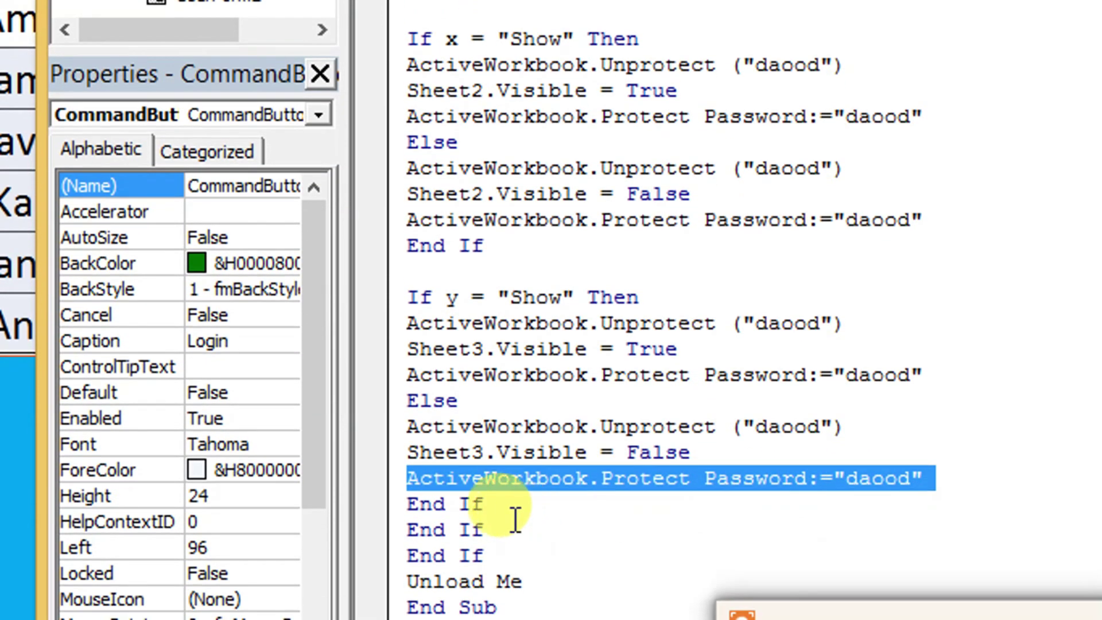
{"action": "left_click", "coordinate": [503, 513]}
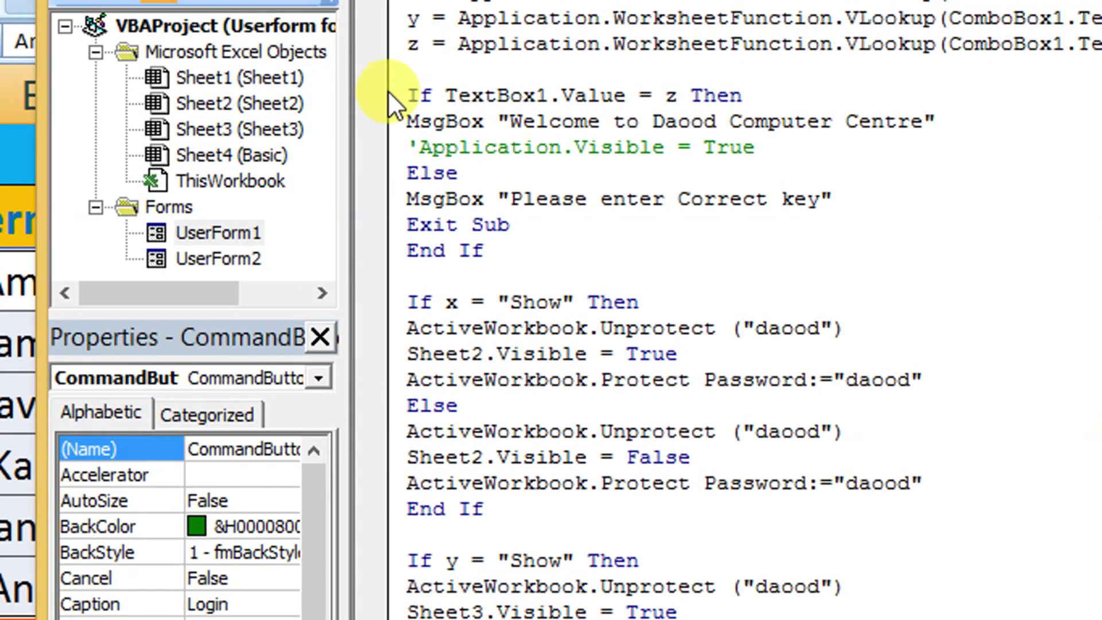
{"action": "left_click_drag", "start_coordinate": [388, 95], "coordinate": [364, 227]}
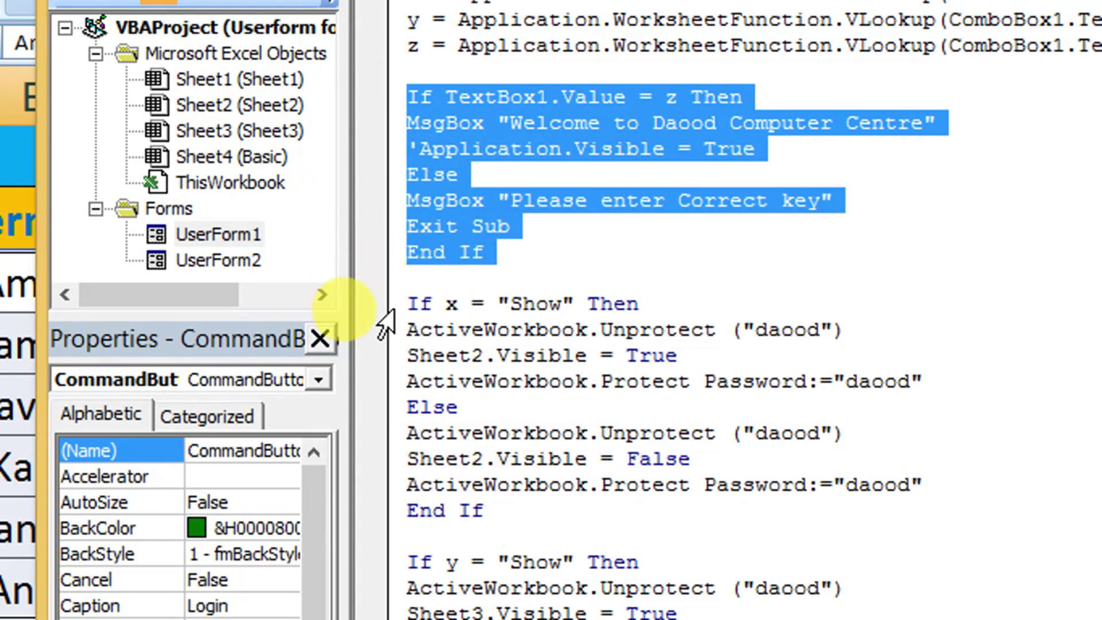
{"action": "left_click_drag", "start_coordinate": [370, 303], "coordinate": [385, 546]}
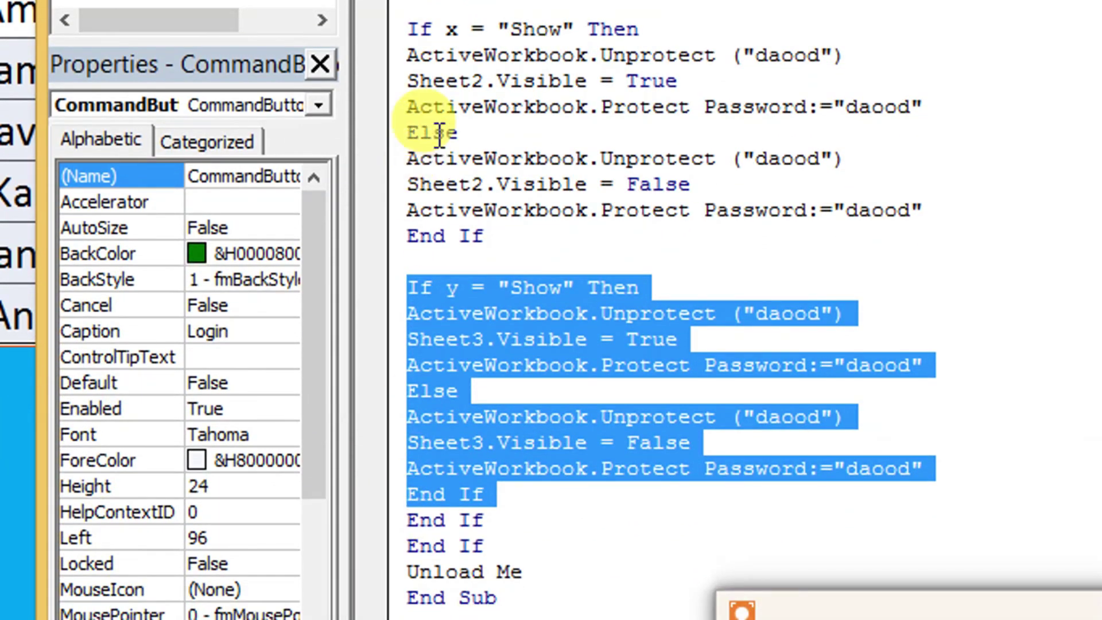
{"action": "scroll", "coordinate": [469, 92], "scroll_direction": "up", "scroll_amount": 4}
{"action": "scroll", "coordinate": [469, 92], "scroll_direction": "up", "scroll_amount": 4}
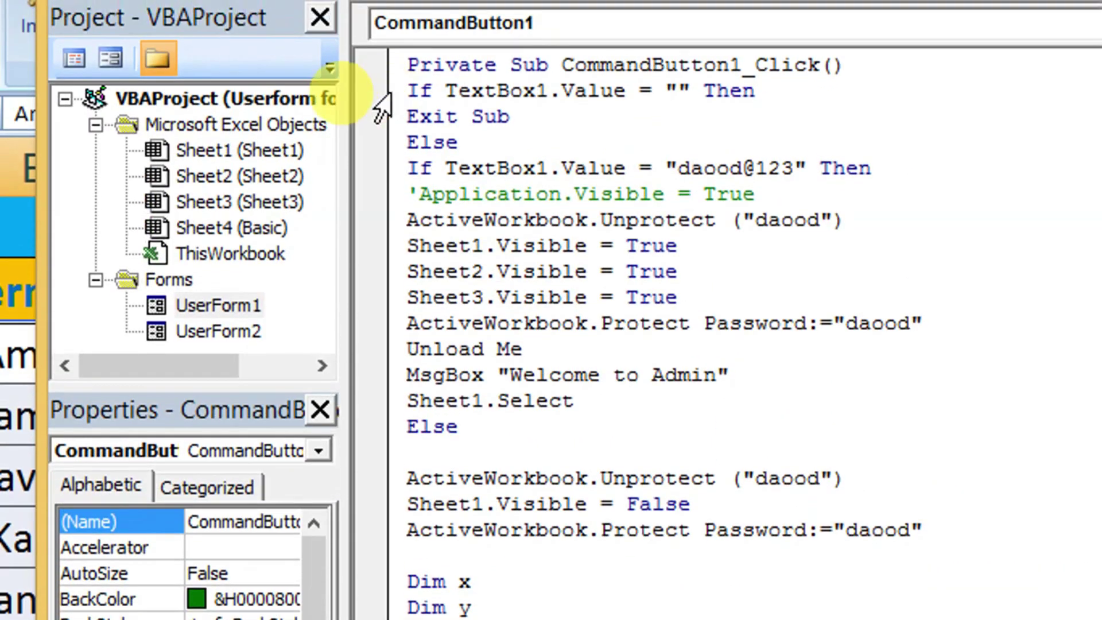
{"action": "left_click", "coordinate": [384, 91]}
{"action": "left_click_drag", "start_coordinate": [388, 97], "coordinate": [376, 300]}
{"action": "left_click", "coordinate": [375, 175]}
{"action": "scroll", "coordinate": [416, 345], "scroll_direction": "down", "scroll_amount": 6}
{"action": "scroll", "coordinate": [425, 373], "scroll_direction": "down", "scroll_amount": 2}
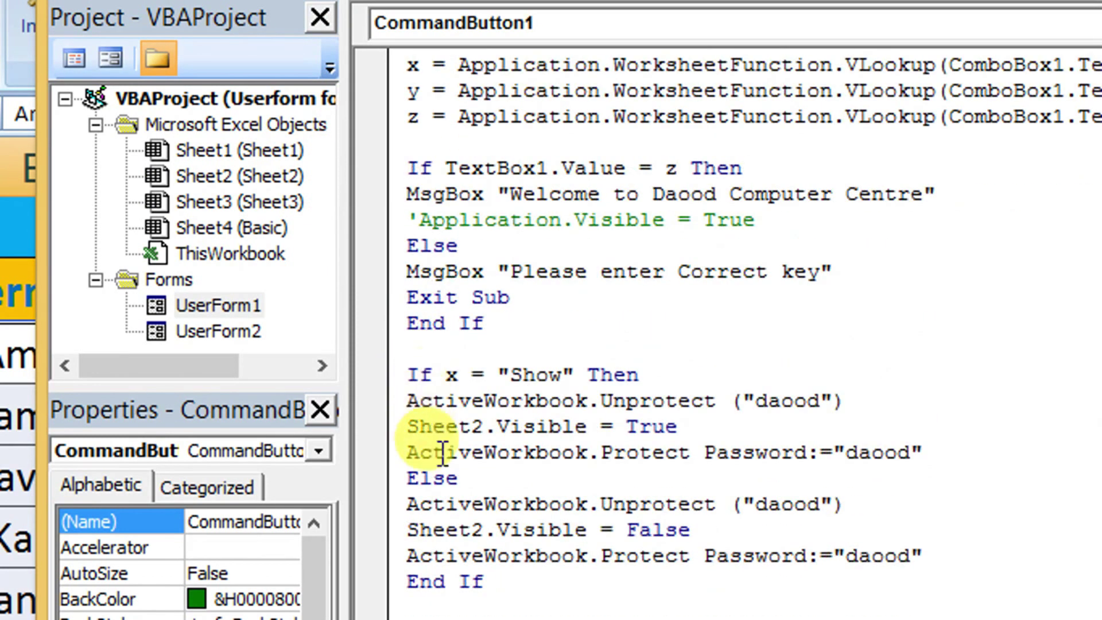
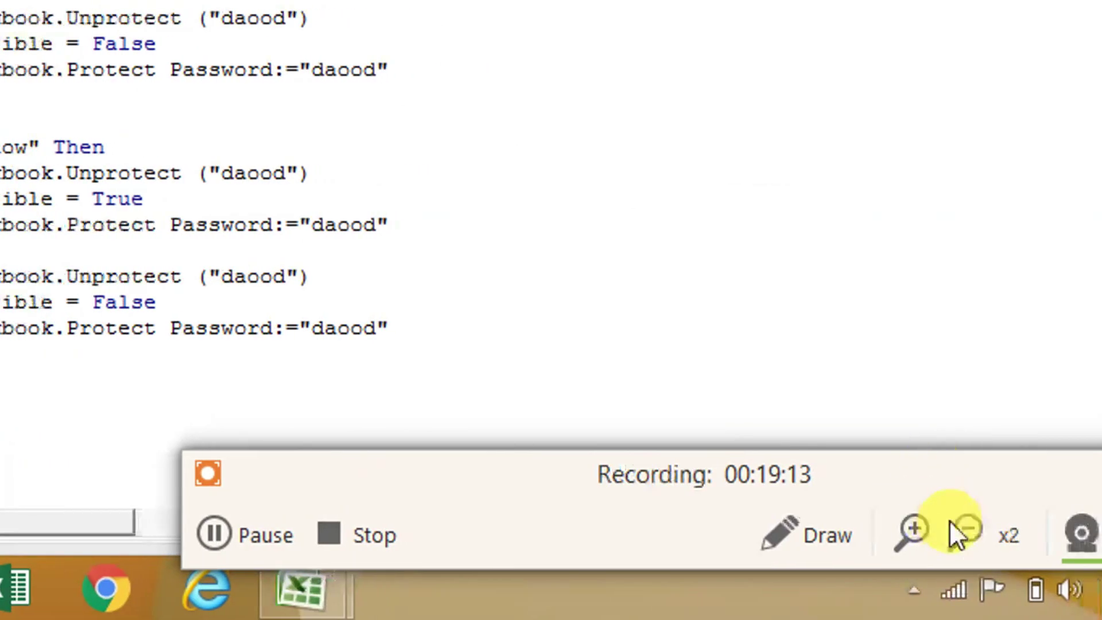
Step: Move the VBA code editor aside and close it to return to the Excel user table
{"action": "left_click", "coordinate": [956, 528]}
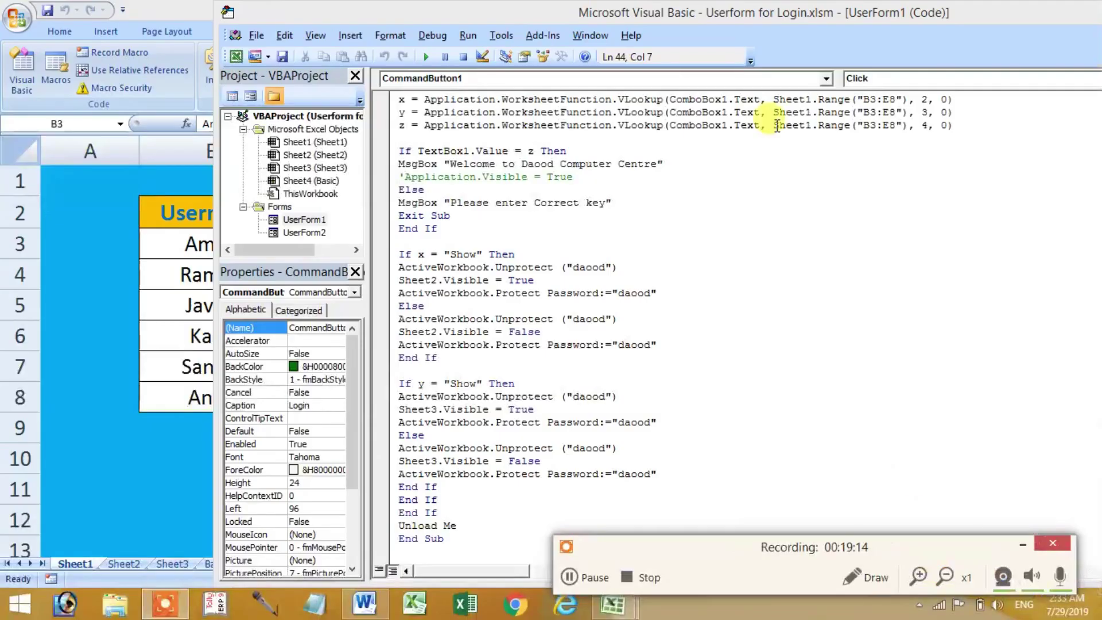
{"action": "left_click", "coordinate": [677, 40]}
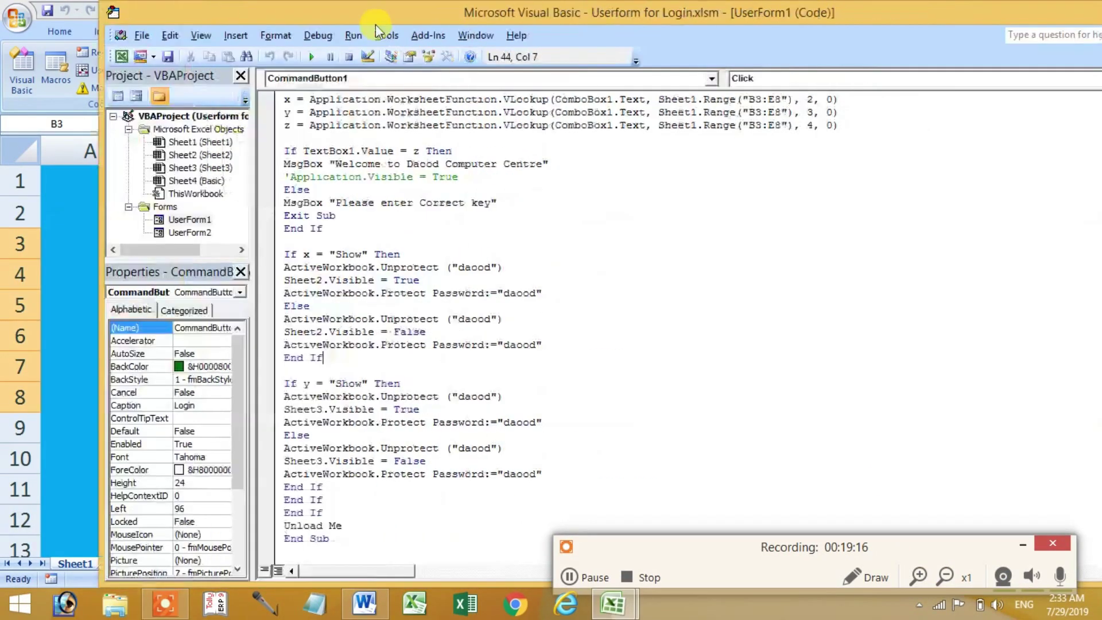
{"action": "left_click_drag", "start_coordinate": [543, 20], "coordinate": [234, 65]}
{"action": "left_click", "coordinate": [970, 57]}
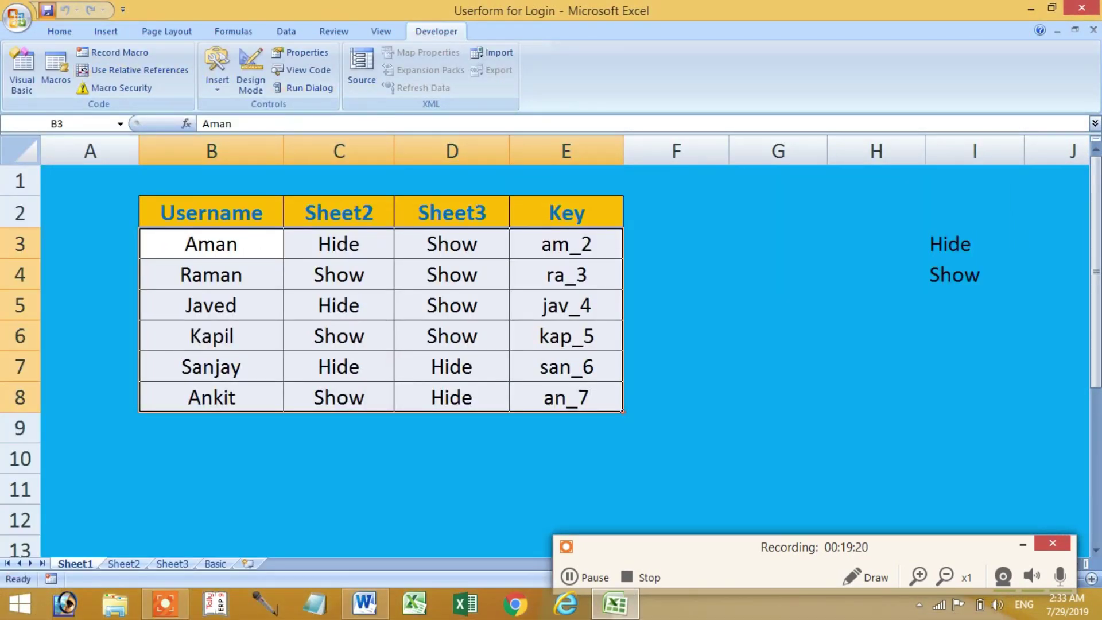
Step: Close and reopen the workbook, log in with the admin key, and acknowledge 'Welcome to Admin'
{"action": "left_click", "coordinate": [1080, 9]}
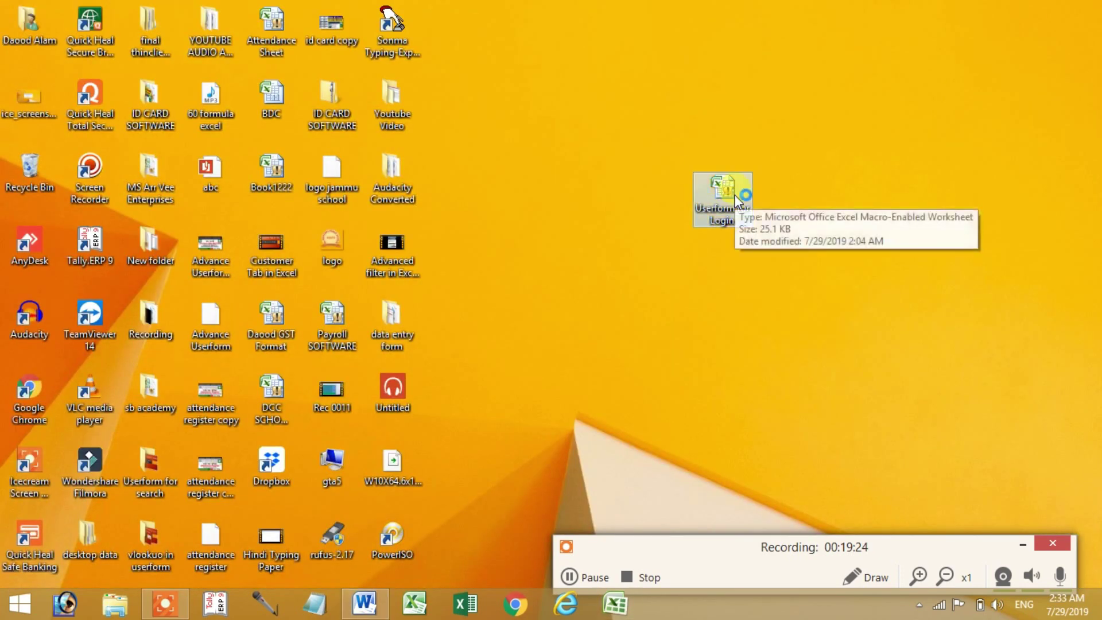
{"action": "double_click", "coordinate": [737, 202]}
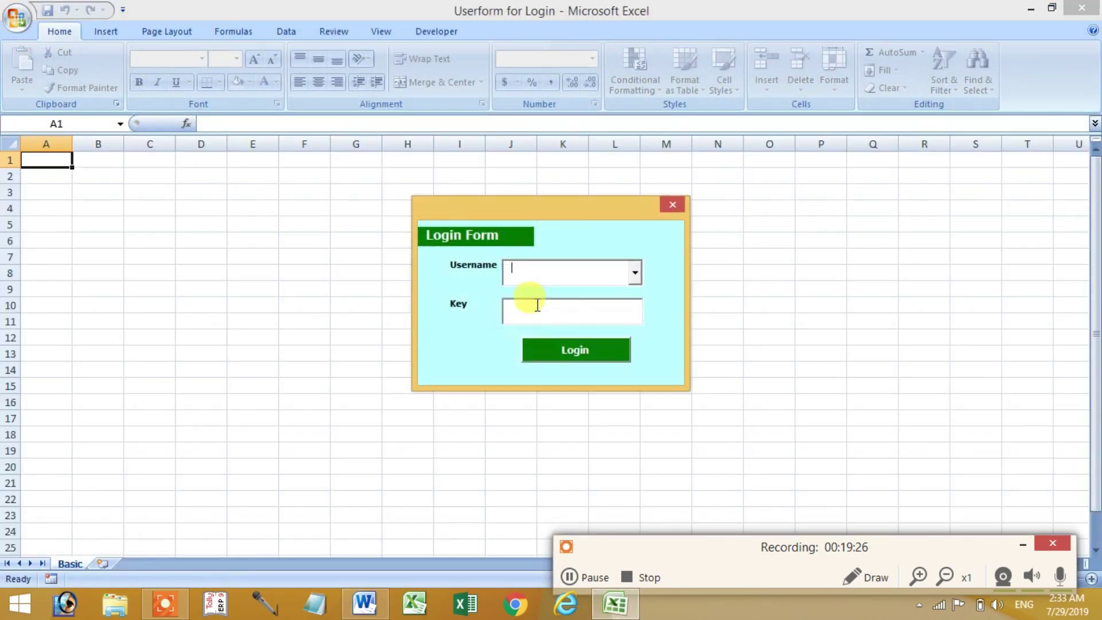
{"action": "left_click", "coordinate": [553, 319]}
{"action": "type", "text": "1"}
{"action": "left_click", "coordinate": [570, 353]}
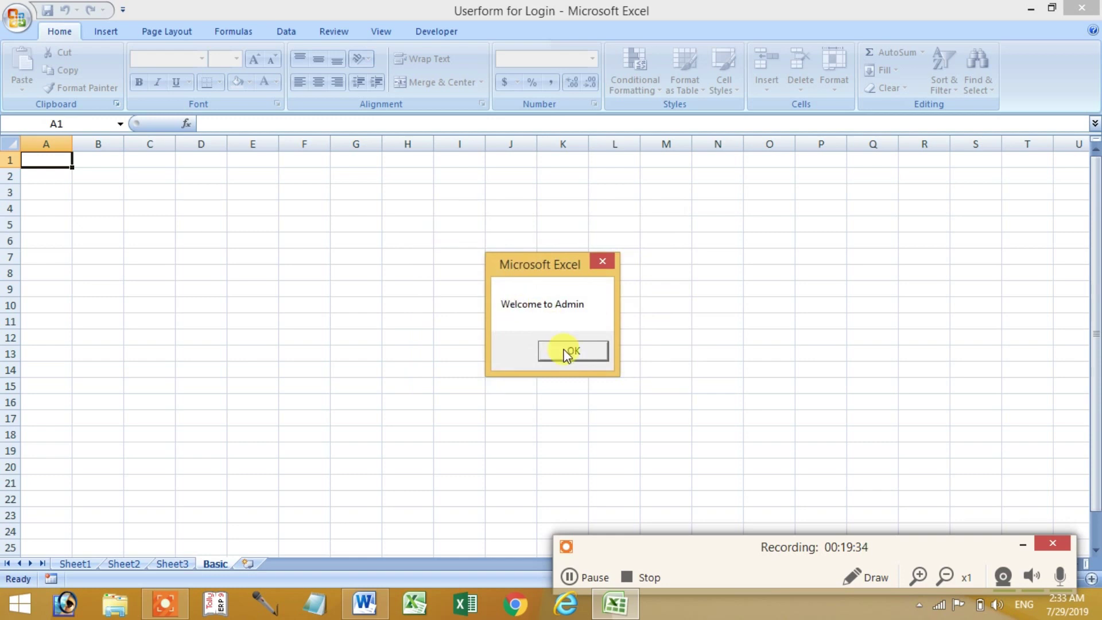
{"action": "left_click", "coordinate": [567, 353]}
Step: Browse Sheet2, Sheet3 and Basic, then return to Sheet1 and check its tab menu
{"action": "left_click", "coordinate": [127, 563]}
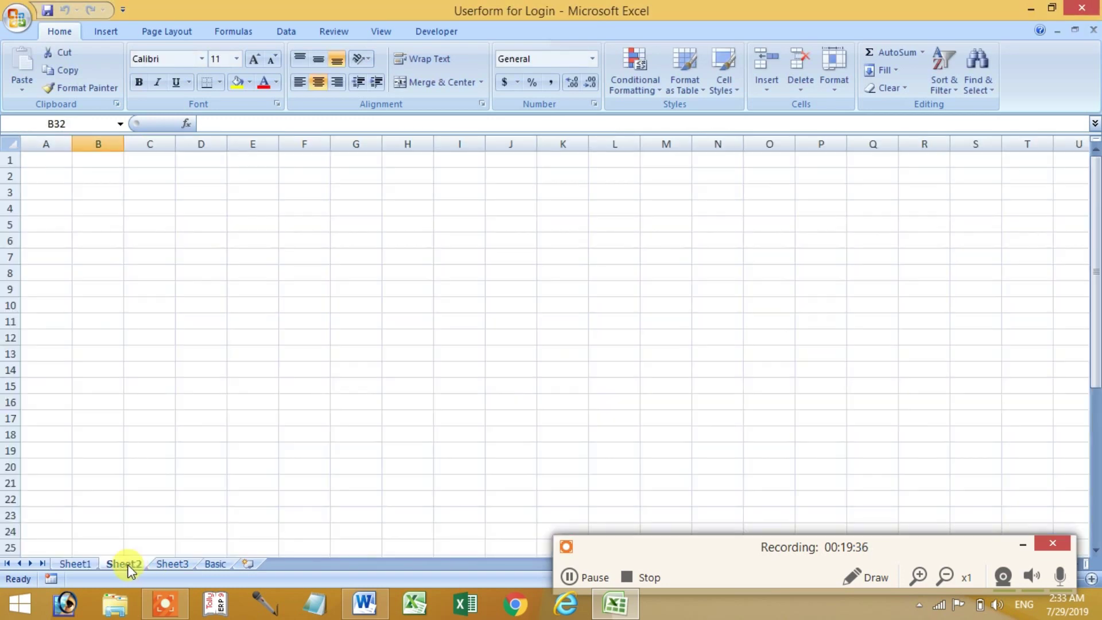
{"action": "left_click", "coordinate": [173, 564]}
{"action": "left_click", "coordinate": [215, 565]}
{"action": "left_click", "coordinate": [175, 563]}
{"action": "left_click", "coordinate": [135, 562]}
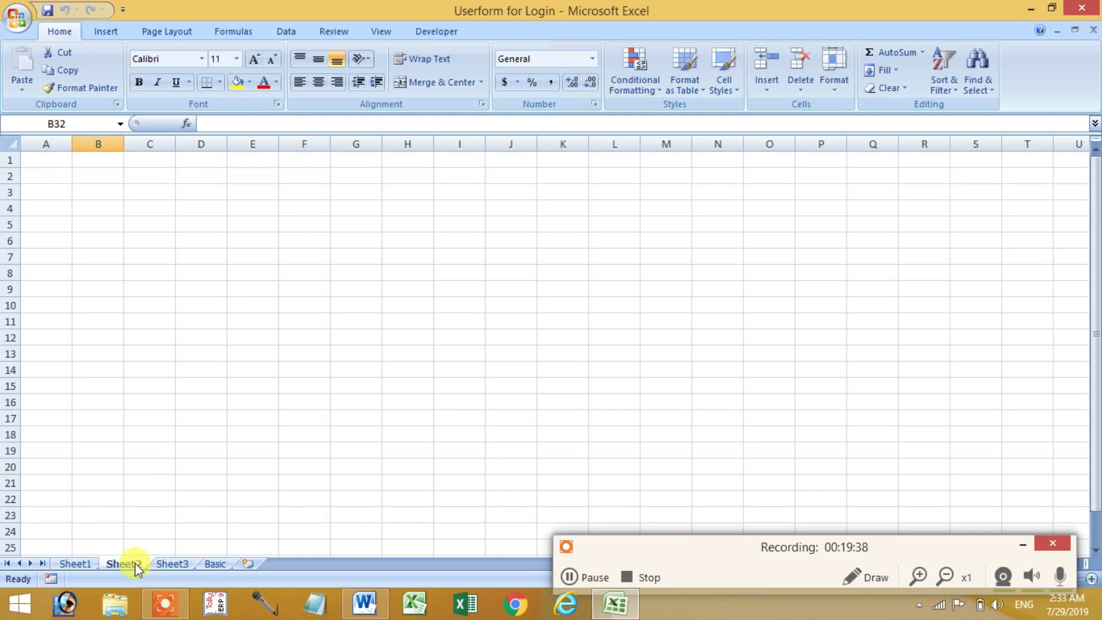
{"action": "left_click", "coordinate": [87, 564]}
{"action": "right_click", "coordinate": [89, 564]}
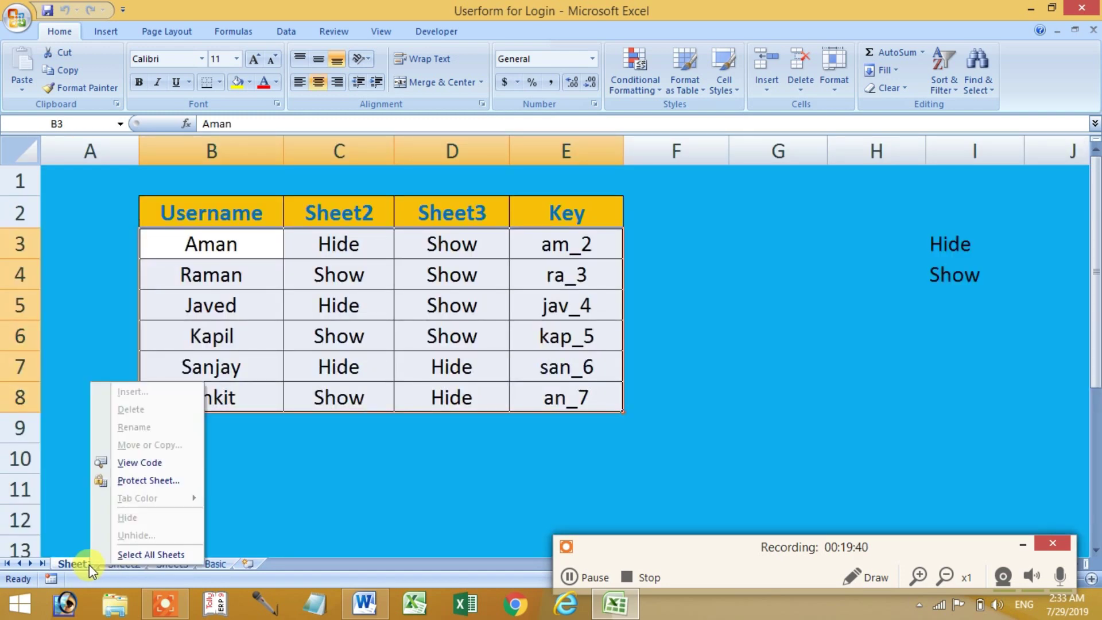
{"action": "left_click", "coordinate": [84, 563]}
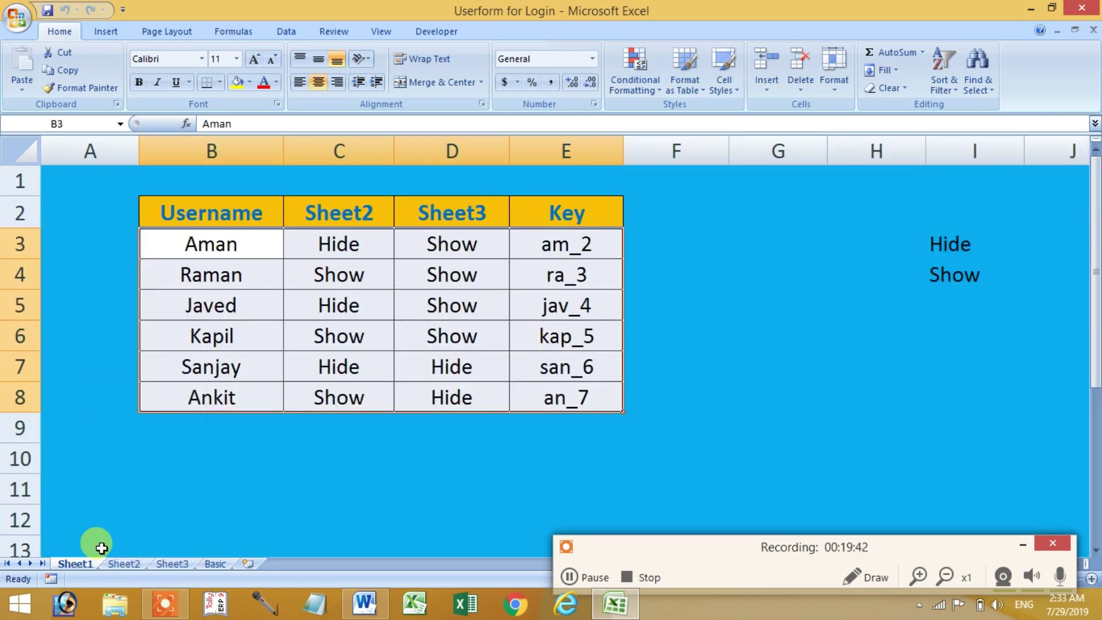
Step: Confirm under Review > Protect Workbook that structure and windows protection are on
{"action": "left_click", "coordinate": [434, 31]}
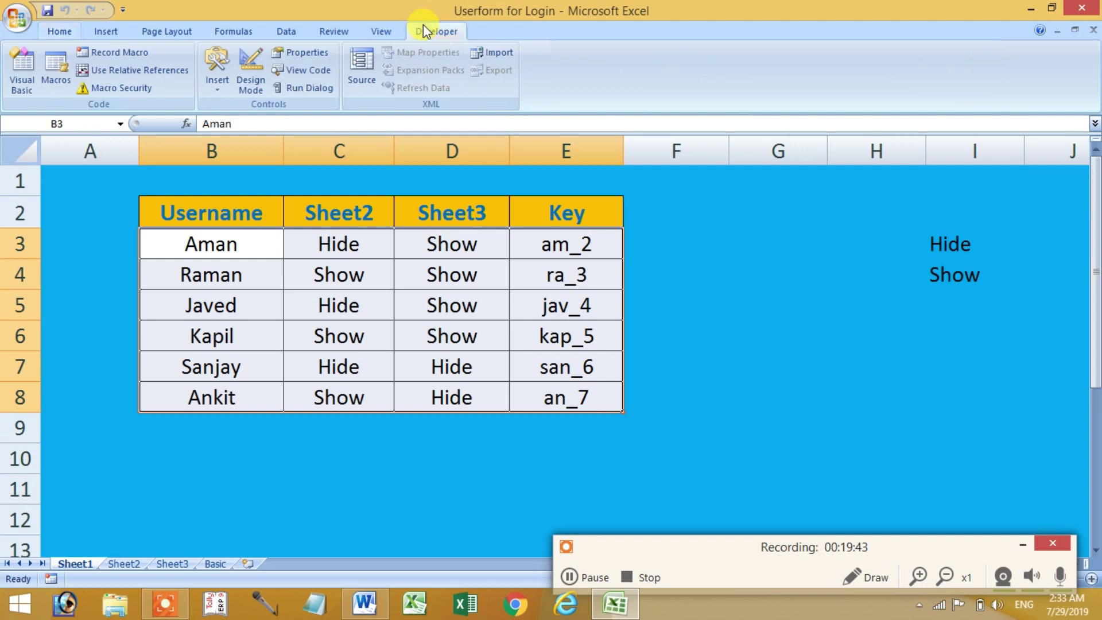
{"action": "left_click", "coordinate": [334, 31]}
{"action": "left_click", "coordinate": [522, 87]}
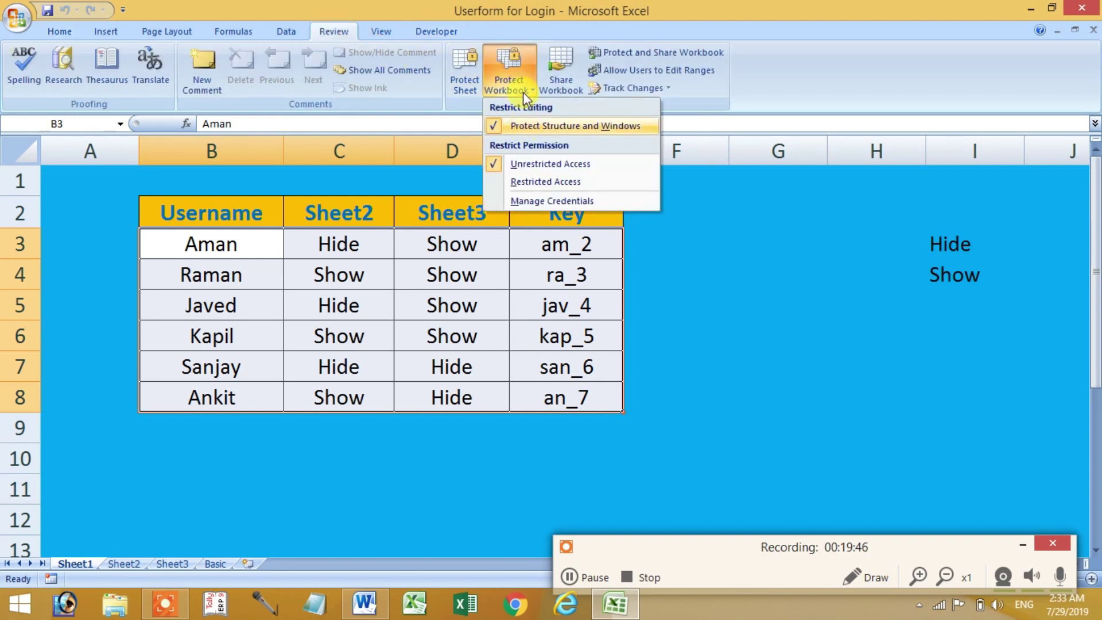
{"action": "left_click", "coordinate": [522, 88]}
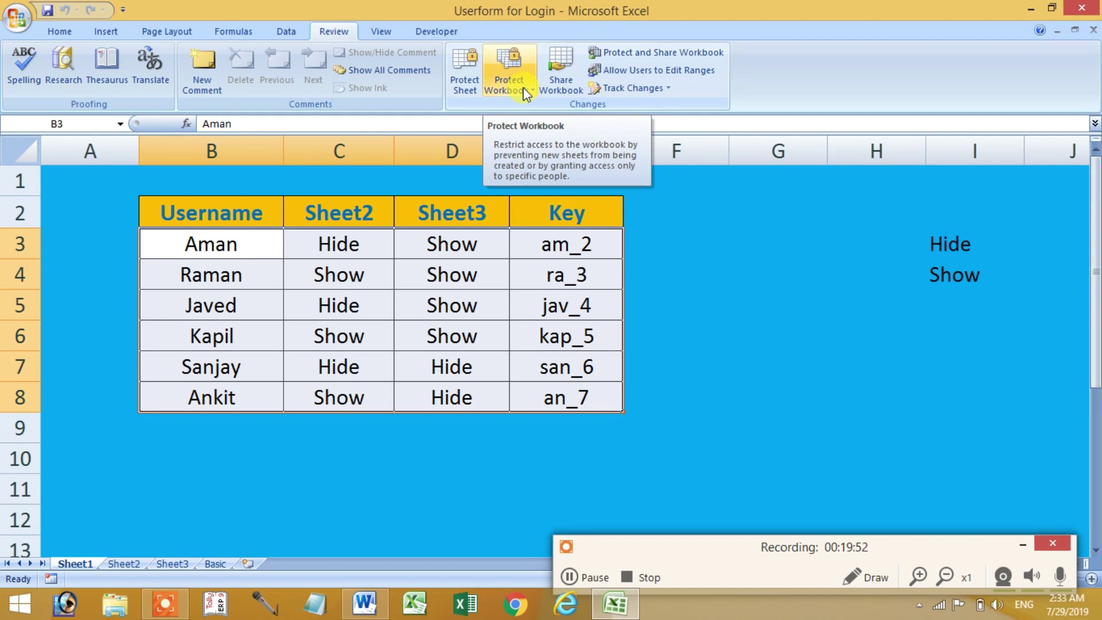
{"action": "left_click", "coordinate": [293, 258]}
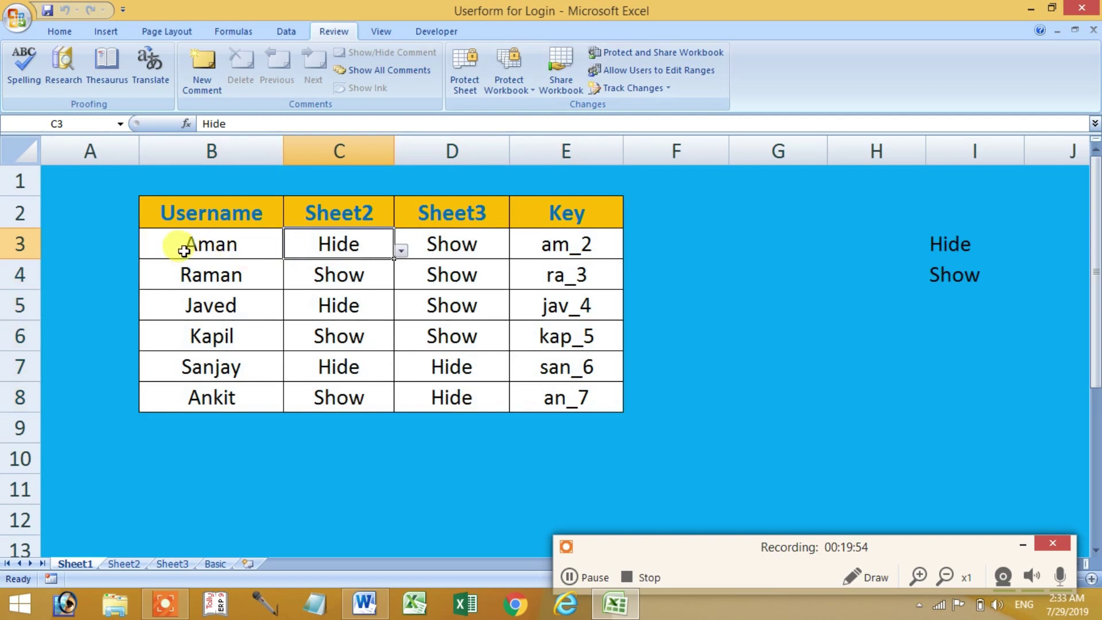
{"action": "left_click", "coordinate": [234, 247]}
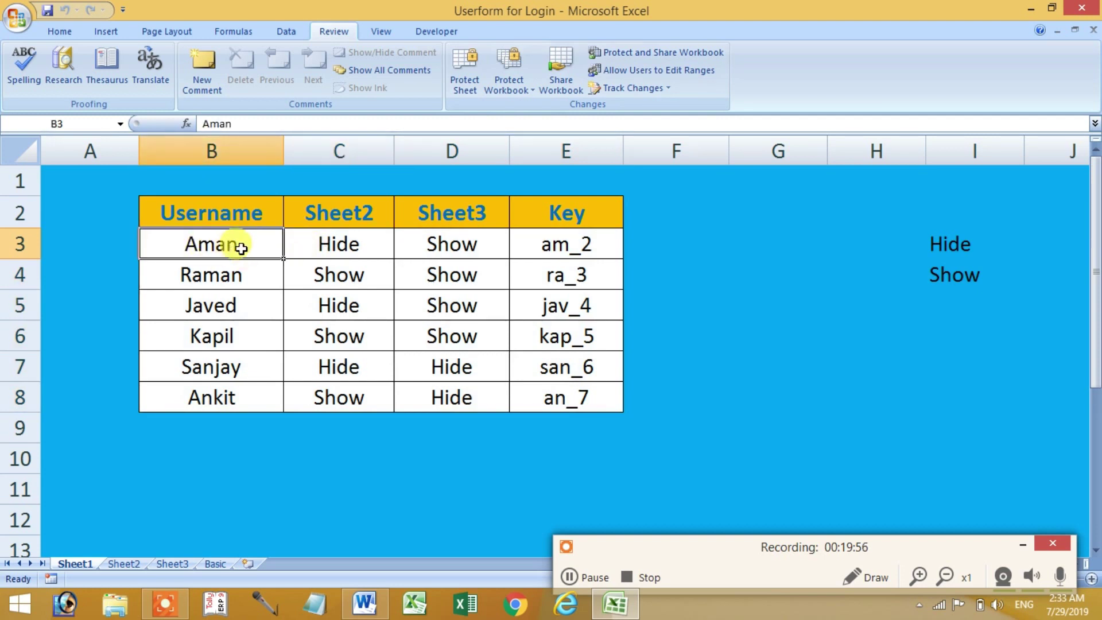
{"action": "left_click", "coordinate": [333, 243]}
{"action": "left_click", "coordinate": [479, 245]}
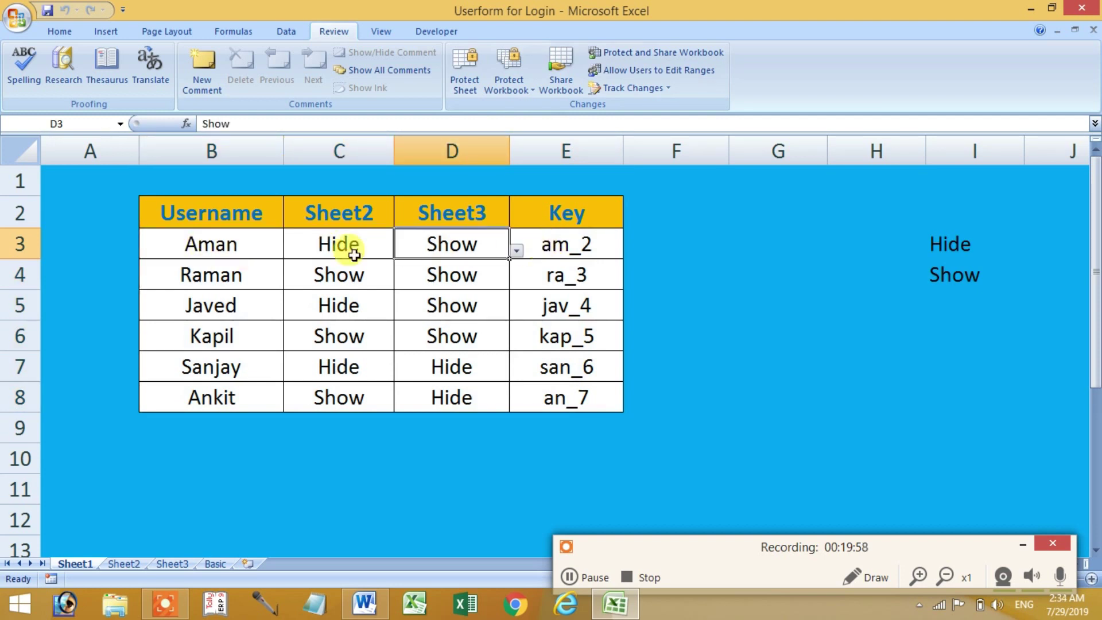
{"action": "left_click", "coordinate": [211, 245]}
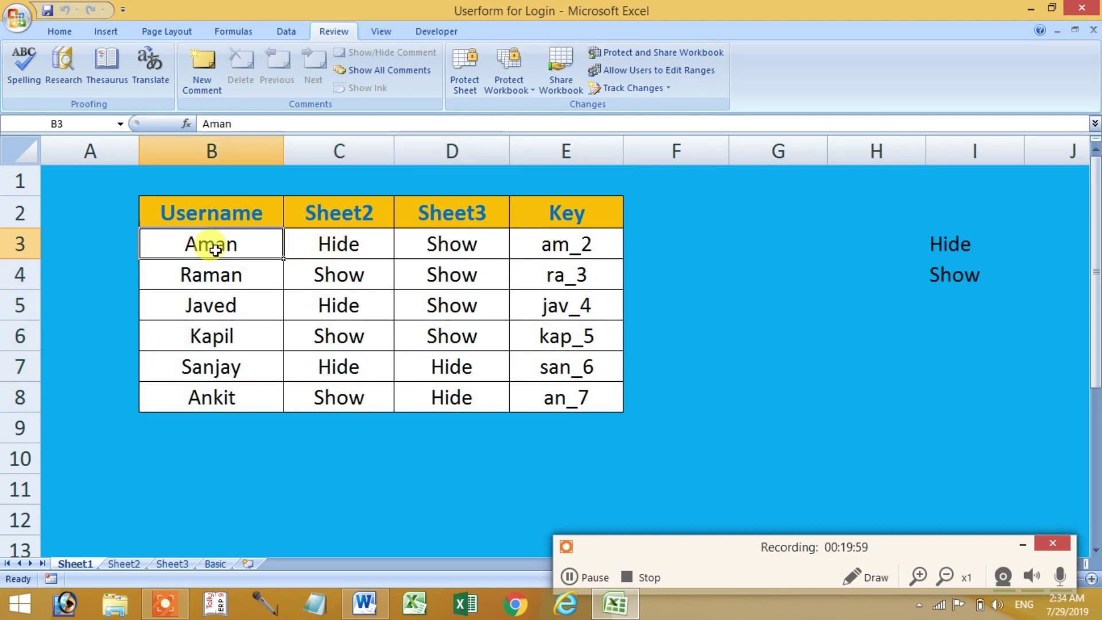
{"action": "left_click", "coordinate": [585, 246]}
{"action": "left_click", "coordinate": [343, 252]}
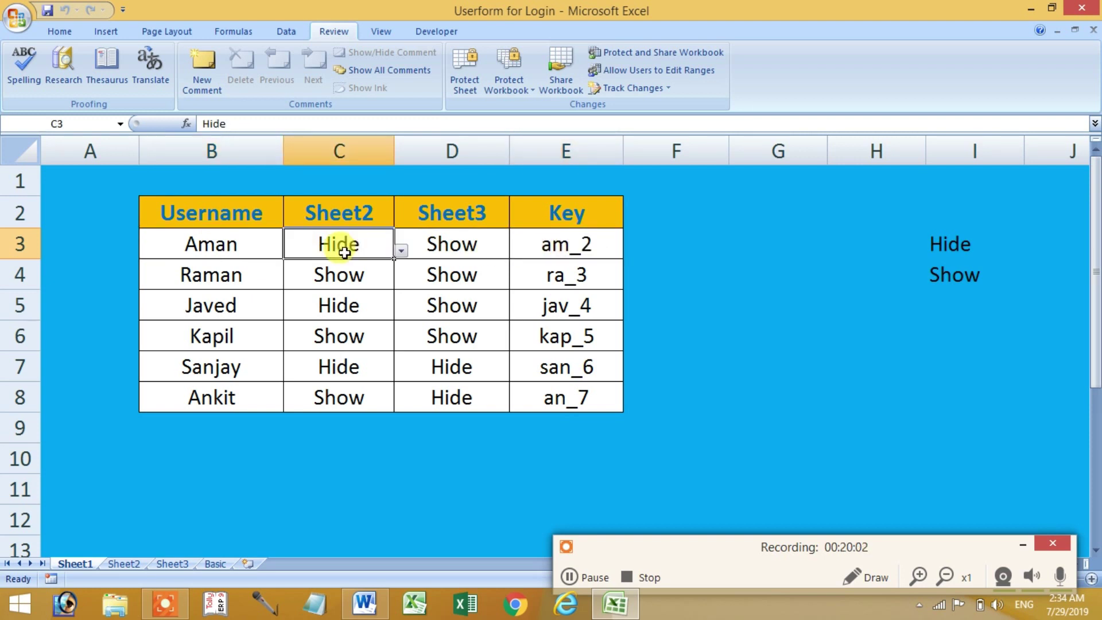
{"action": "left_click", "coordinate": [480, 255]}
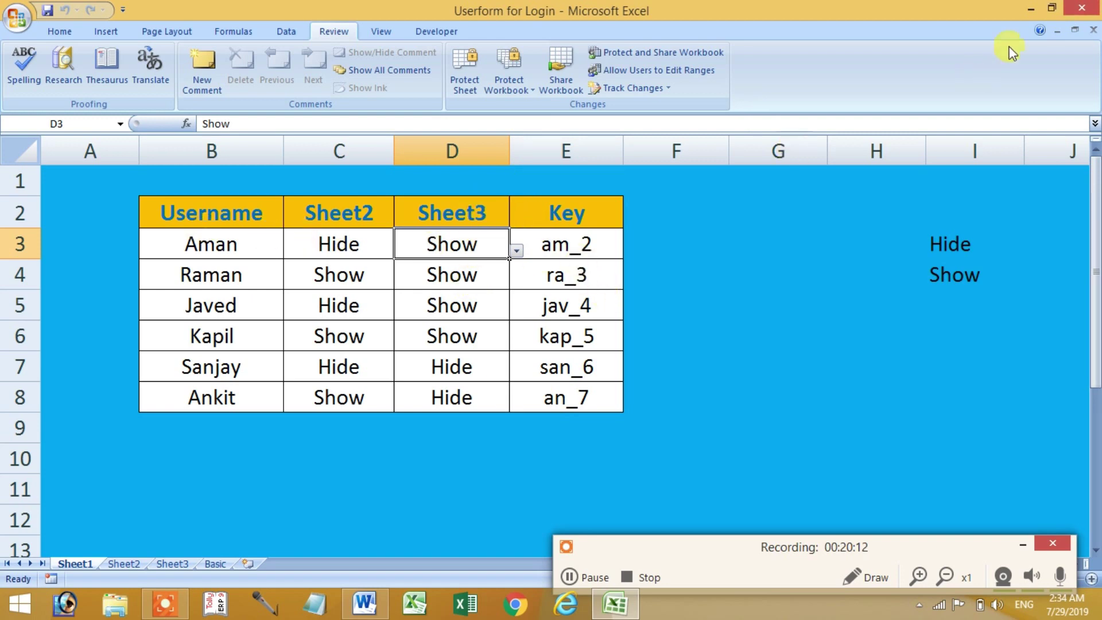
Step: Close the workbook without saving and reopen the login workbook
{"action": "left_click", "coordinate": [1081, 11]}
{"action": "left_click", "coordinate": [550, 342]}
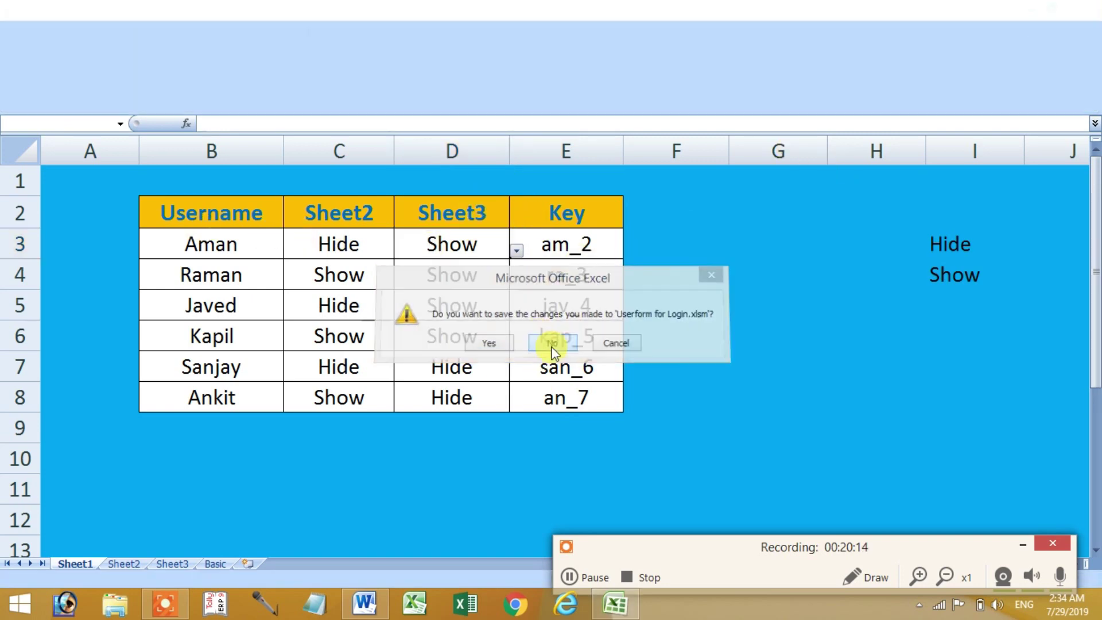
{"action": "double_click", "coordinate": [738, 198]}
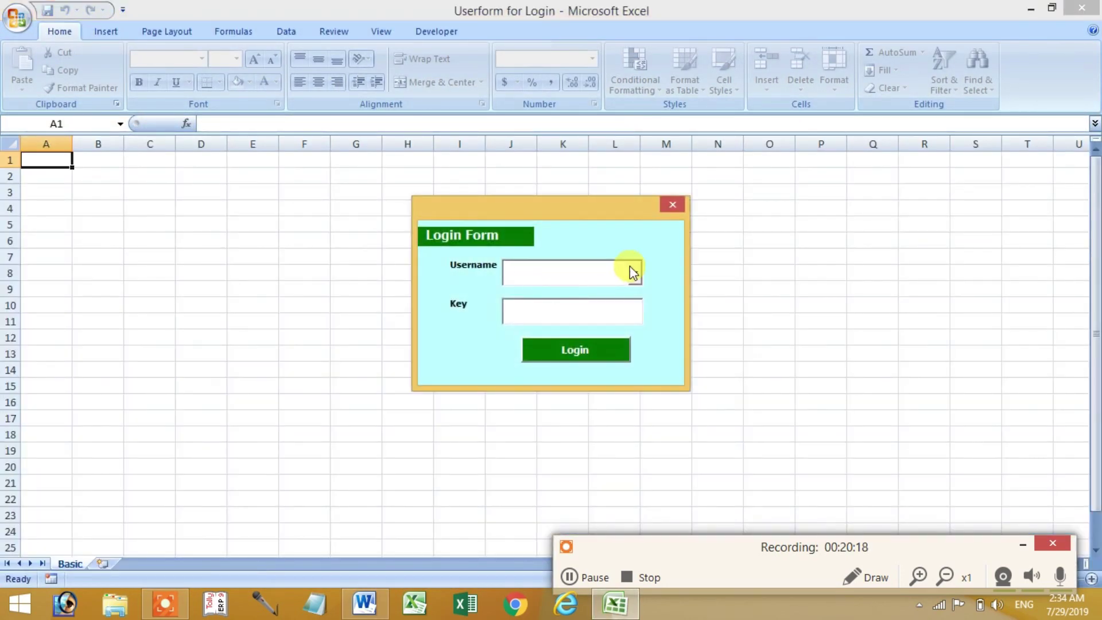
Step: Log in as the first user in the username list with their key and dismiss the welcome
{"action": "left_click", "coordinate": [635, 273]}
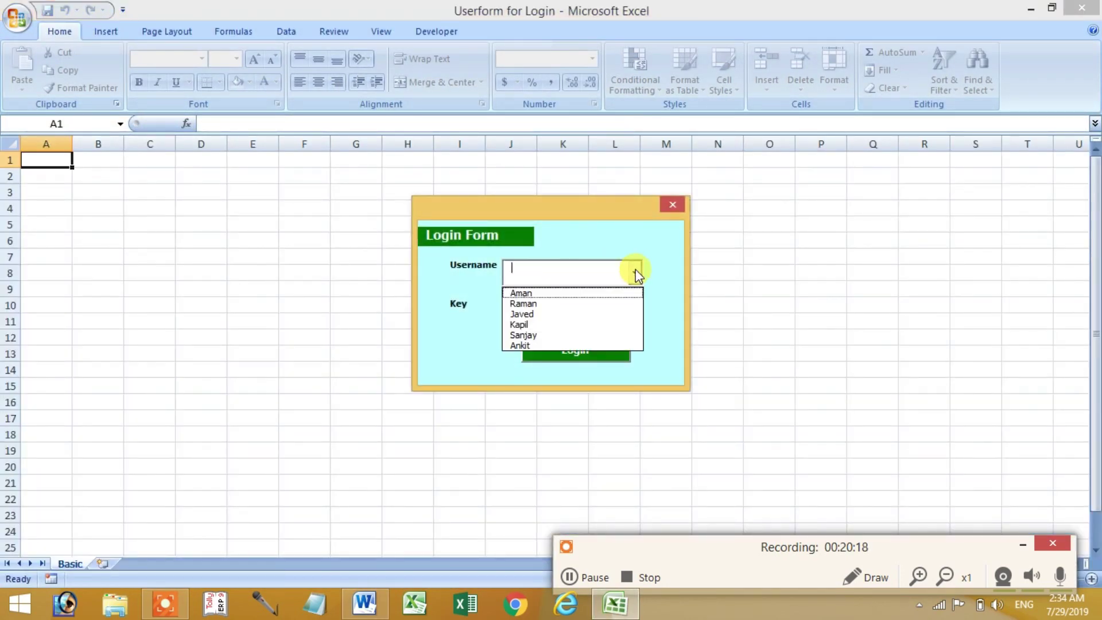
{"action": "left_click", "coordinate": [607, 299]}
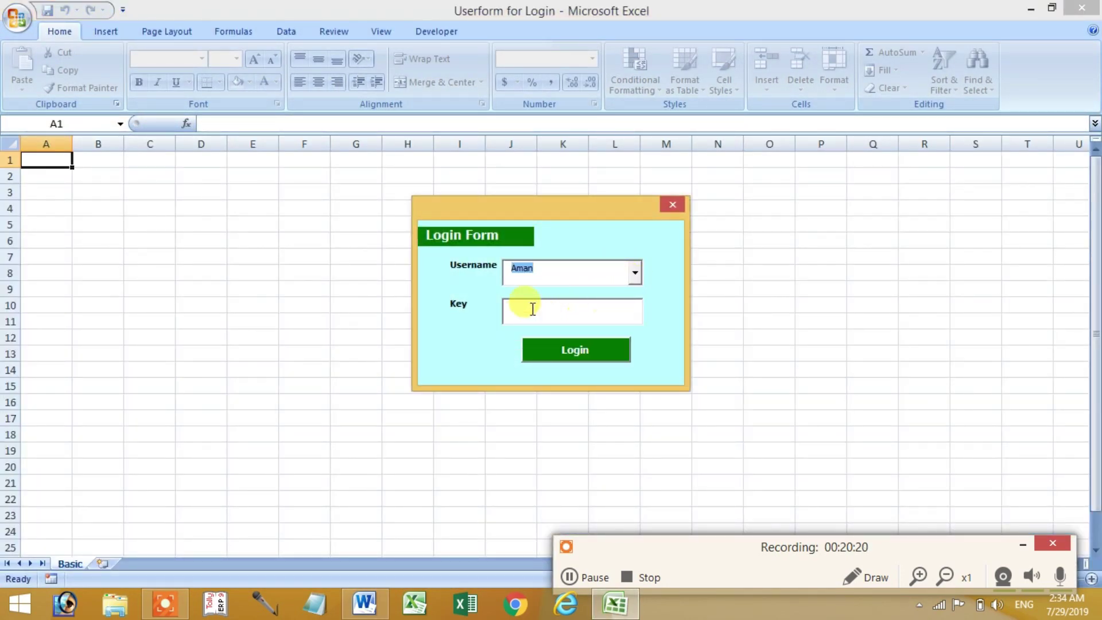
{"action": "left_click", "coordinate": [537, 311]}
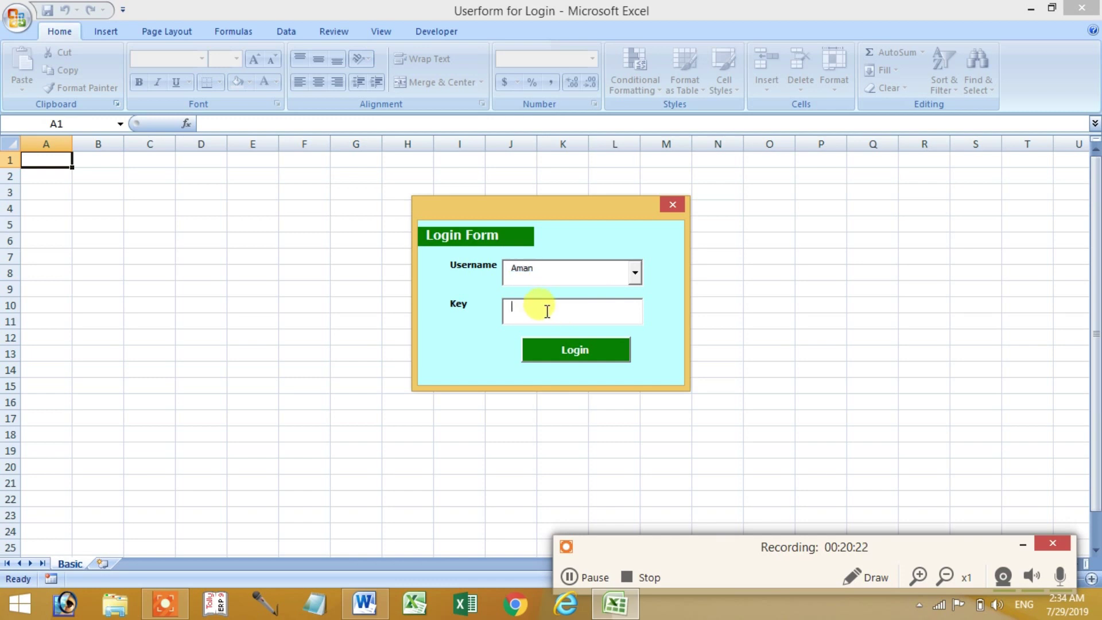
{"action": "type", "text": "**"}
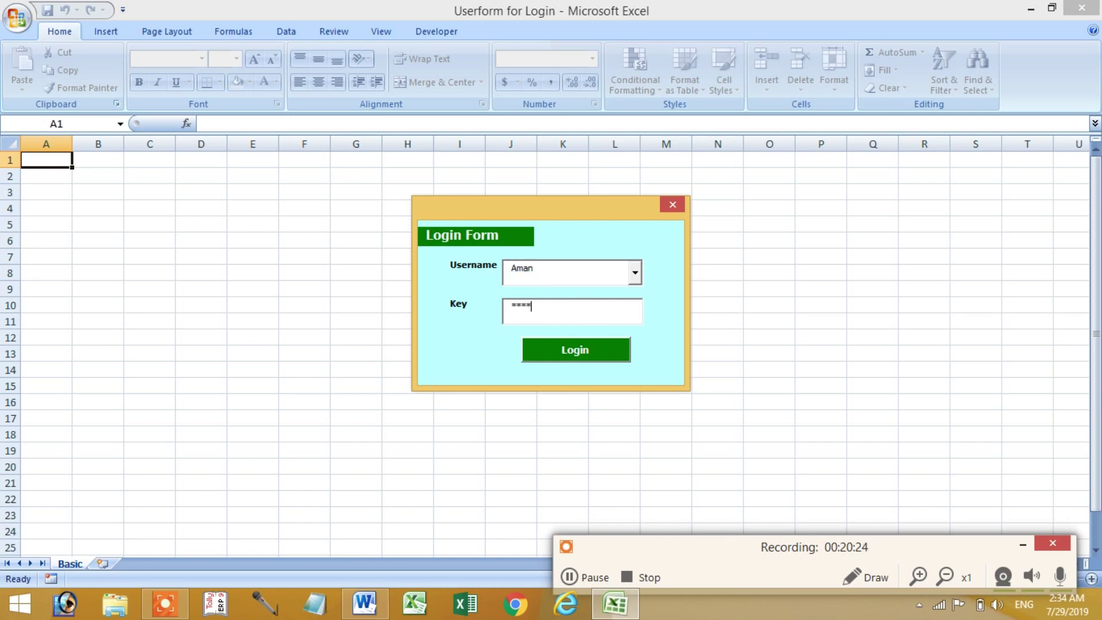
{"action": "left_click", "coordinate": [575, 360]}
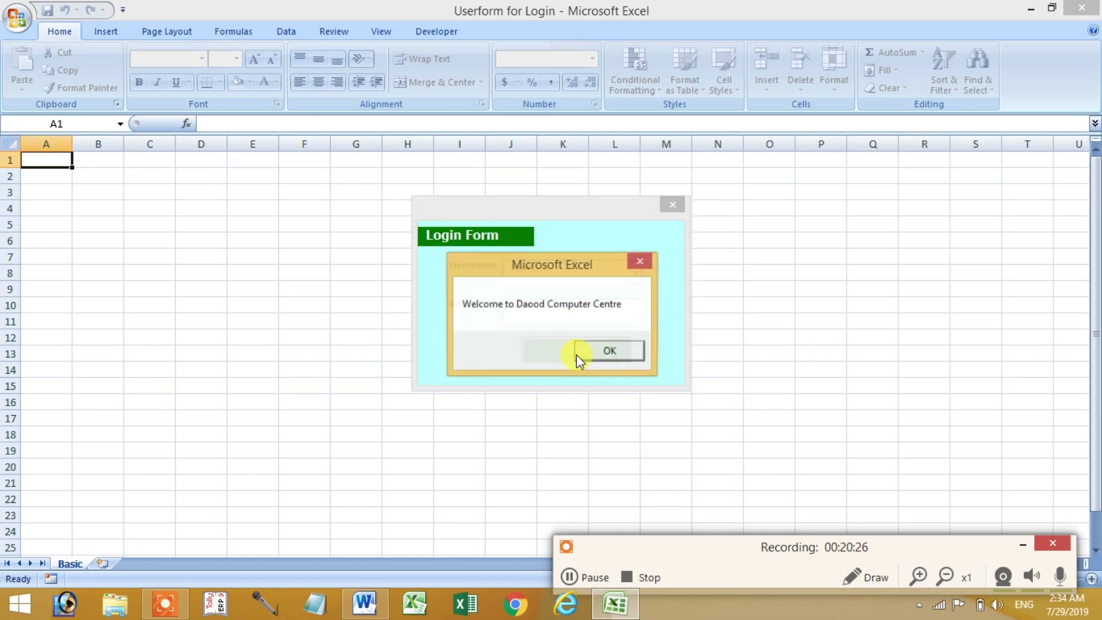
{"action": "left_click", "coordinate": [605, 351]}
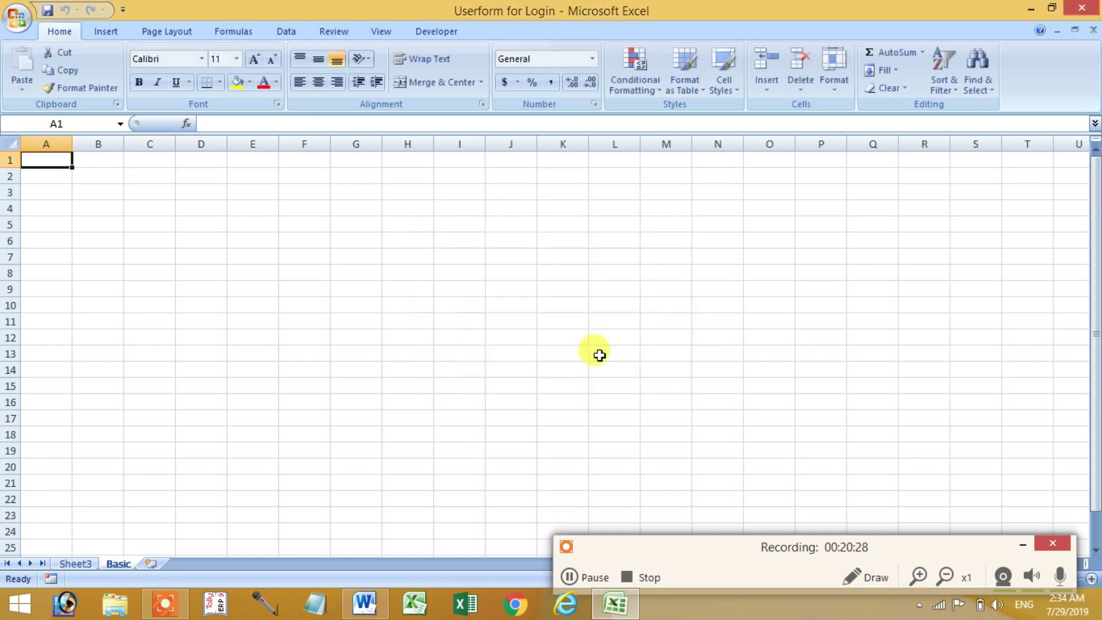
Step: Switch back and forth between Sheet3 and Basic, finishing on the empty Basic sheet
{"action": "left_click", "coordinate": [78, 566]}
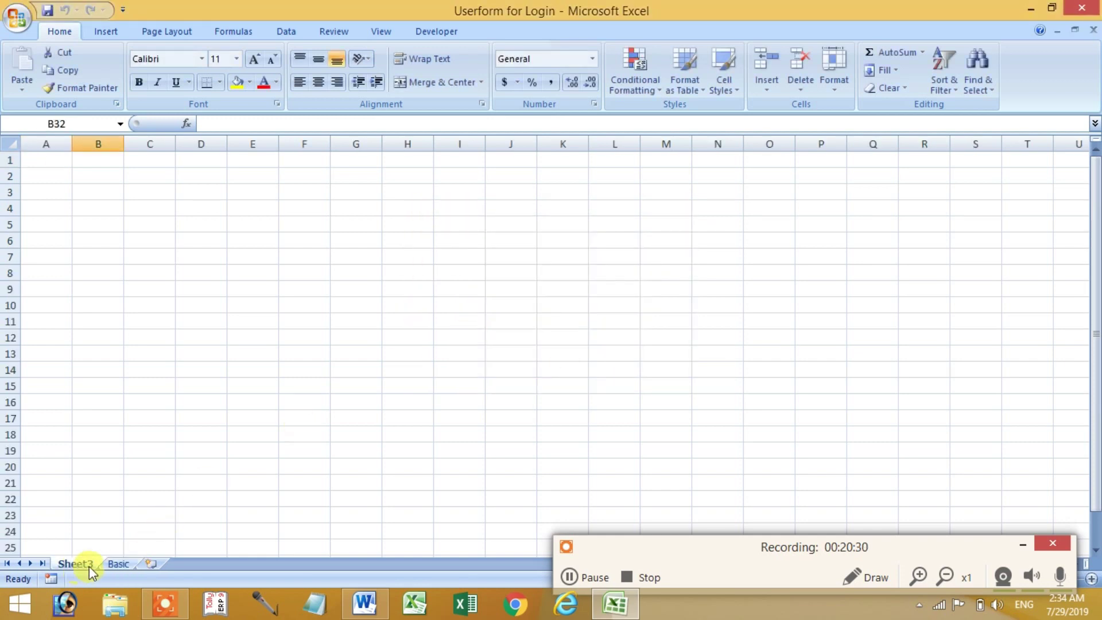
{"action": "left_click", "coordinate": [102, 568]}
{"action": "left_click", "coordinate": [92, 563]}
{"action": "left_click", "coordinate": [112, 565]}
{"action": "left_click", "coordinate": [84, 563]}
{"action": "left_click", "coordinate": [117, 565]}
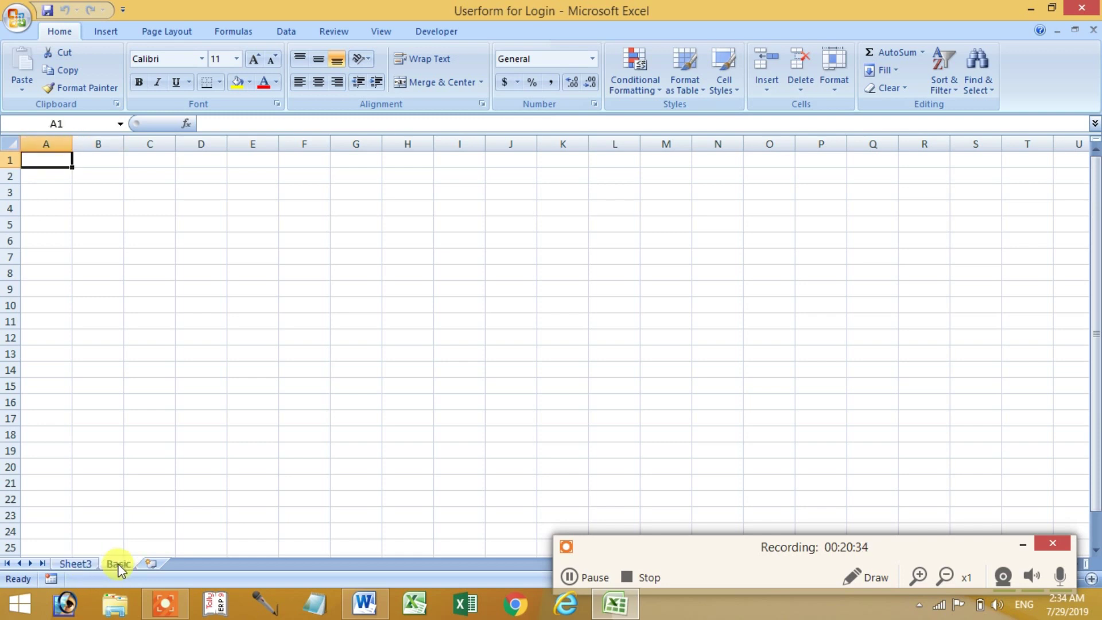
{"action": "left_click", "coordinate": [436, 32]}
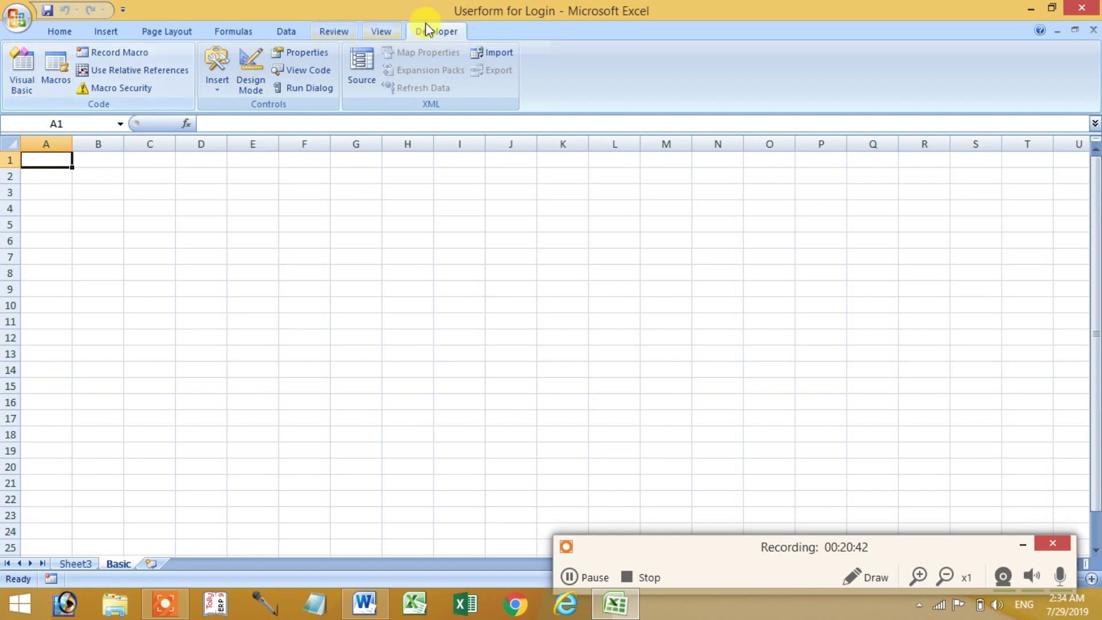
Step: Open the Visual Basic editor and collapse the VBAProject tree
{"action": "left_click", "coordinate": [920, 575]}
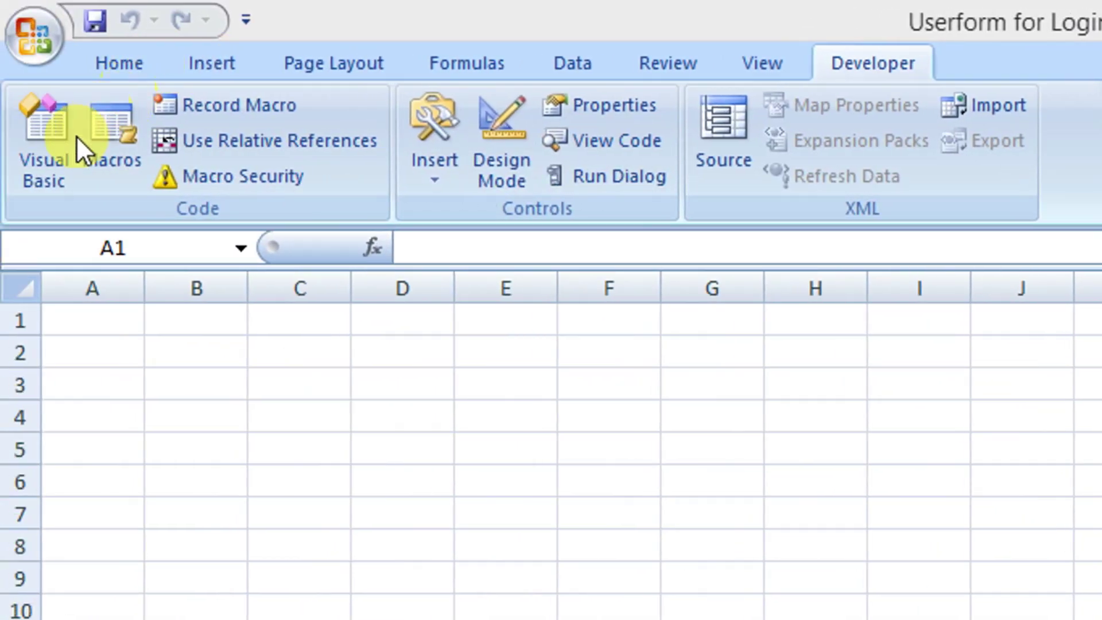
{"action": "left_click", "coordinate": [58, 160]}
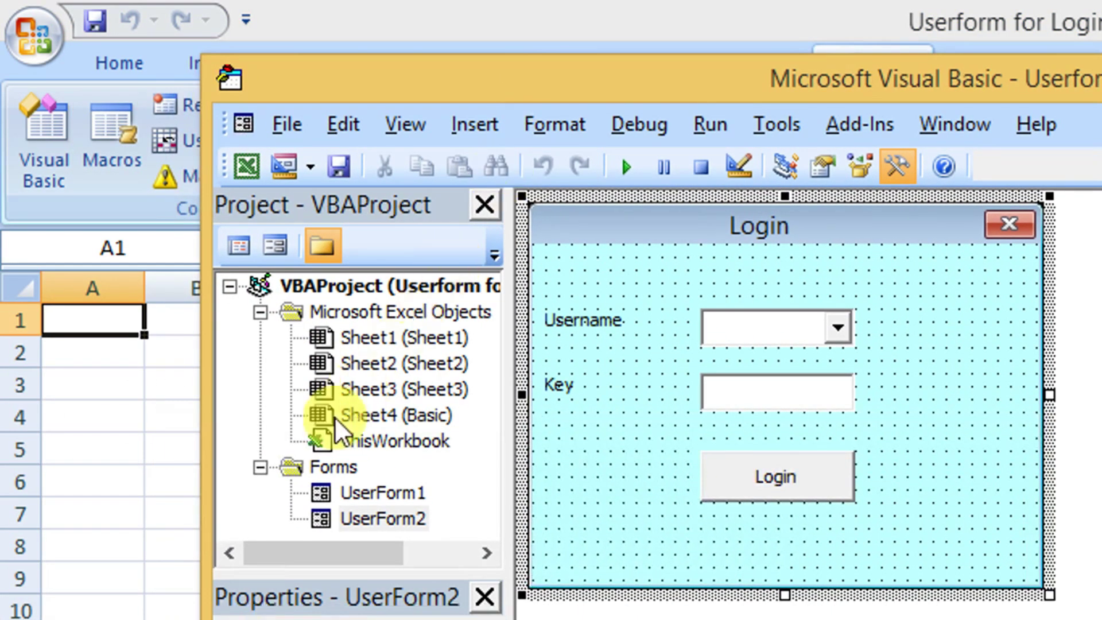
{"action": "left_click", "coordinate": [260, 467]}
{"action": "left_click", "coordinate": [260, 311]}
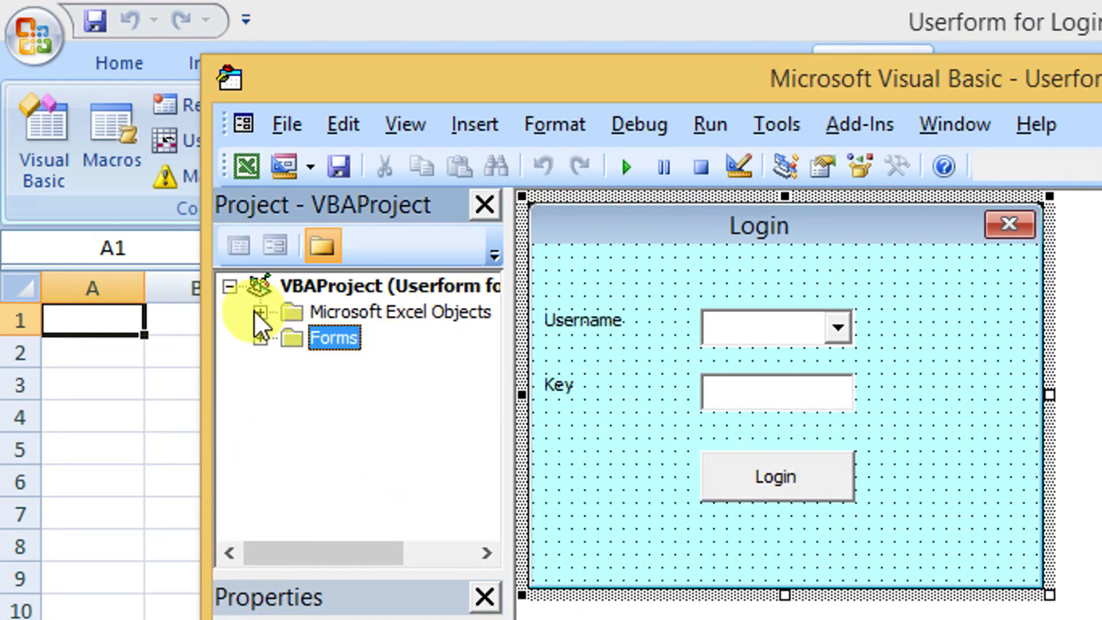
{"action": "left_click", "coordinate": [229, 286]}
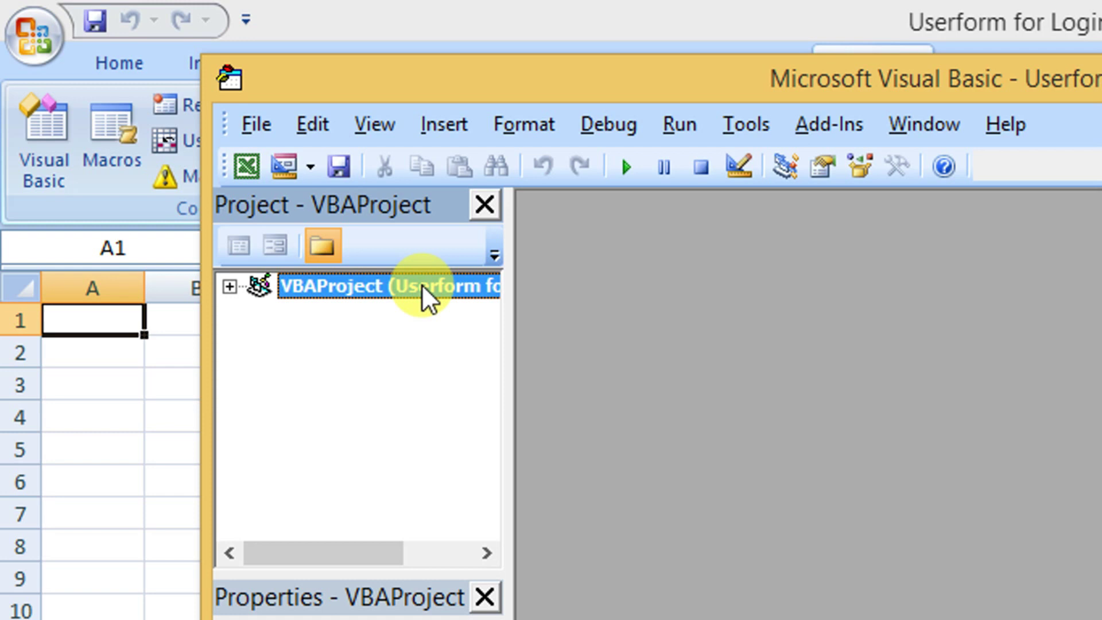
Step: In VBAProject Properties > Protection, tick Lock project for viewing and set a confirmed password
{"action": "right_click", "coordinate": [427, 296]}
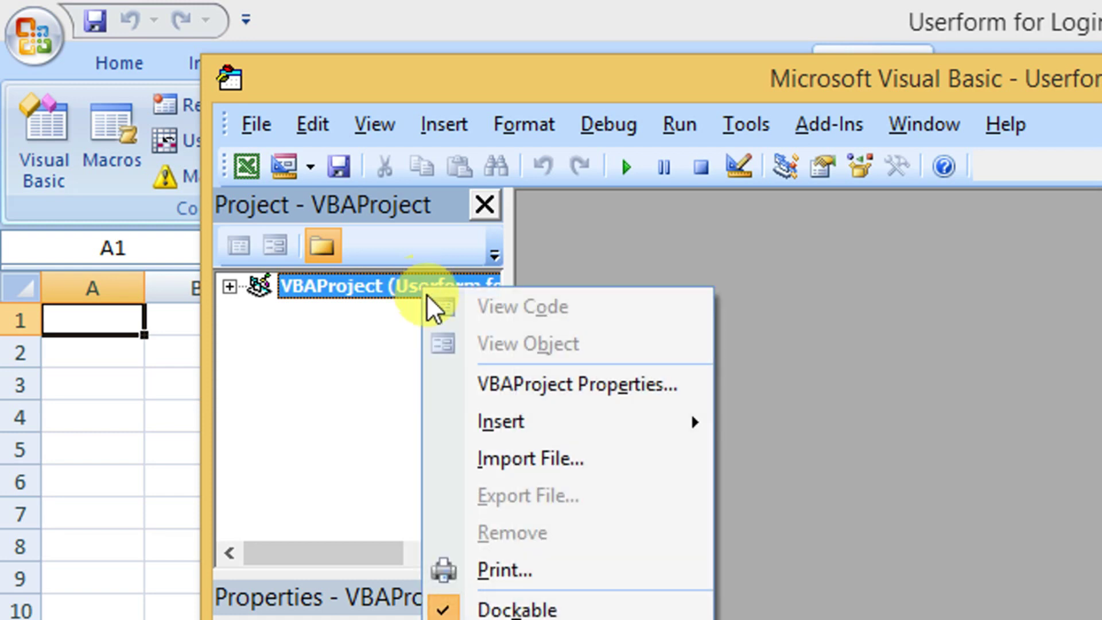
{"action": "left_click", "coordinate": [542, 390]}
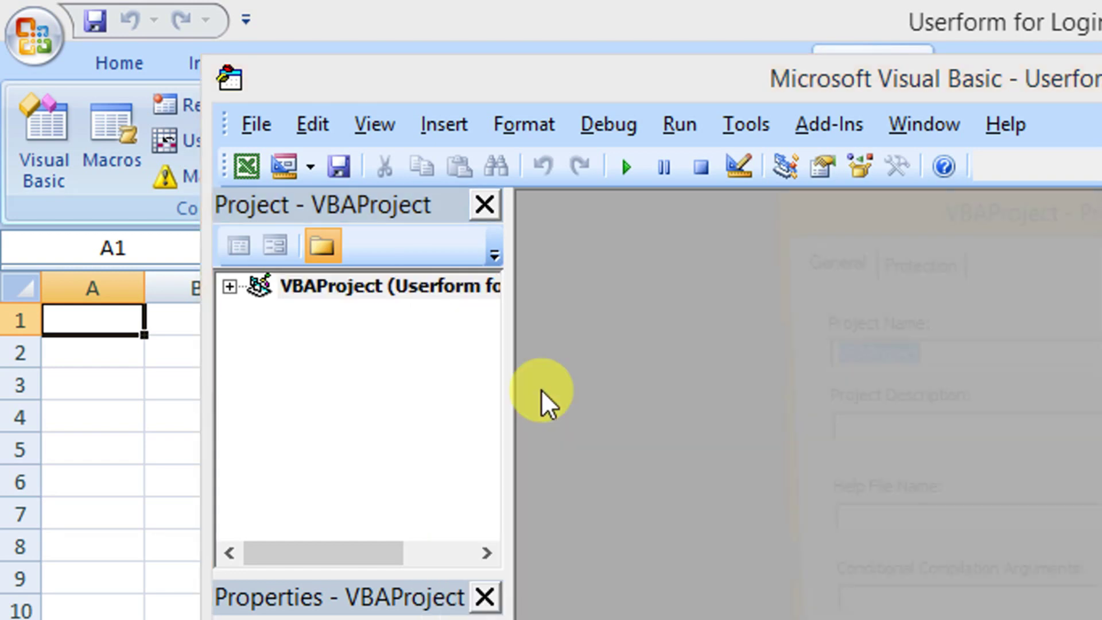
{"action": "left_click_drag", "start_coordinate": [951, 232], "coordinate": [576, 104]}
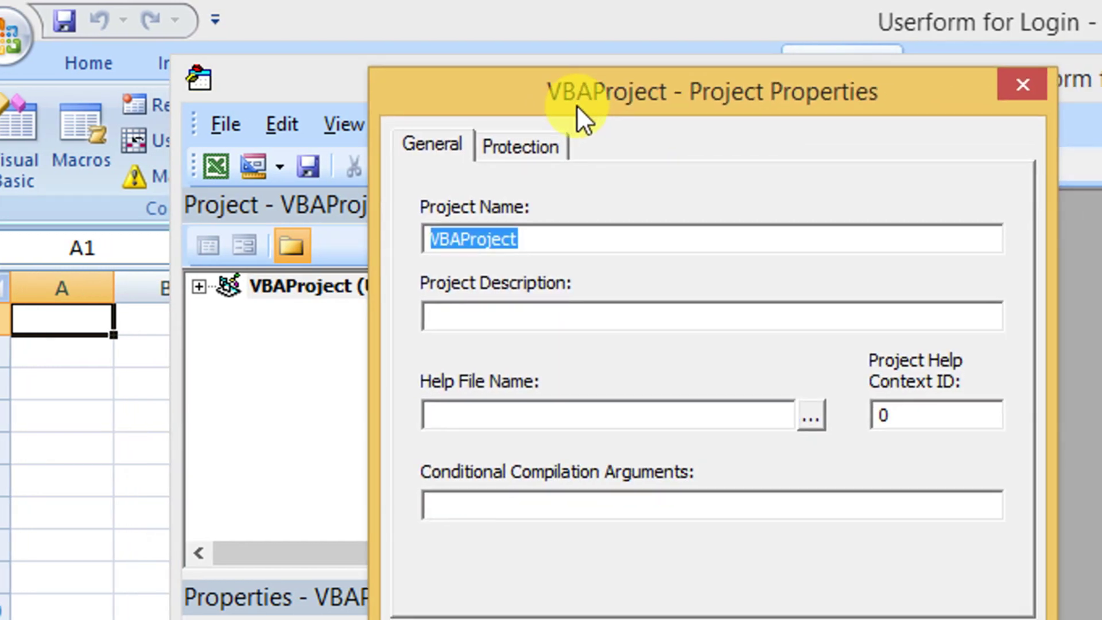
{"action": "left_click", "coordinate": [529, 147]}
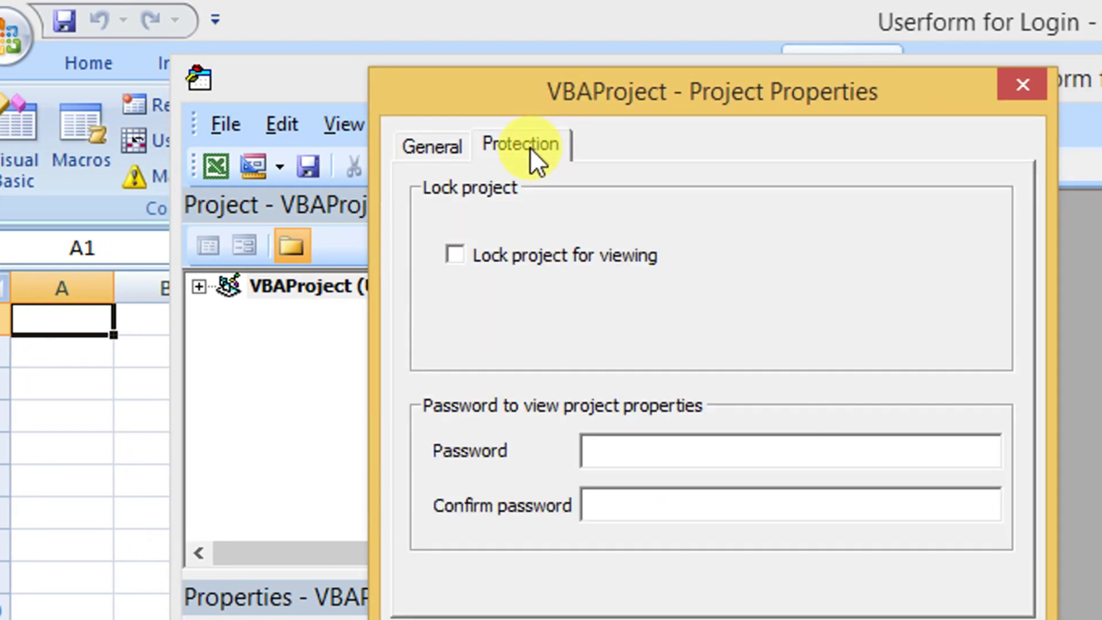
{"action": "left_click", "coordinate": [520, 260]}
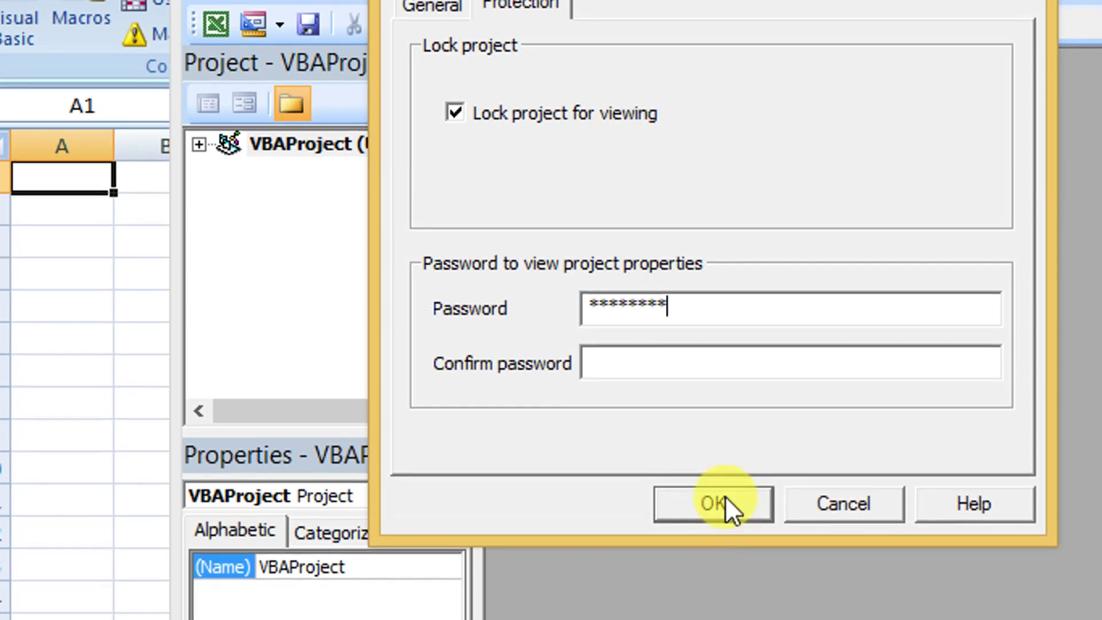
{"action": "left_click", "coordinate": [707, 363]}
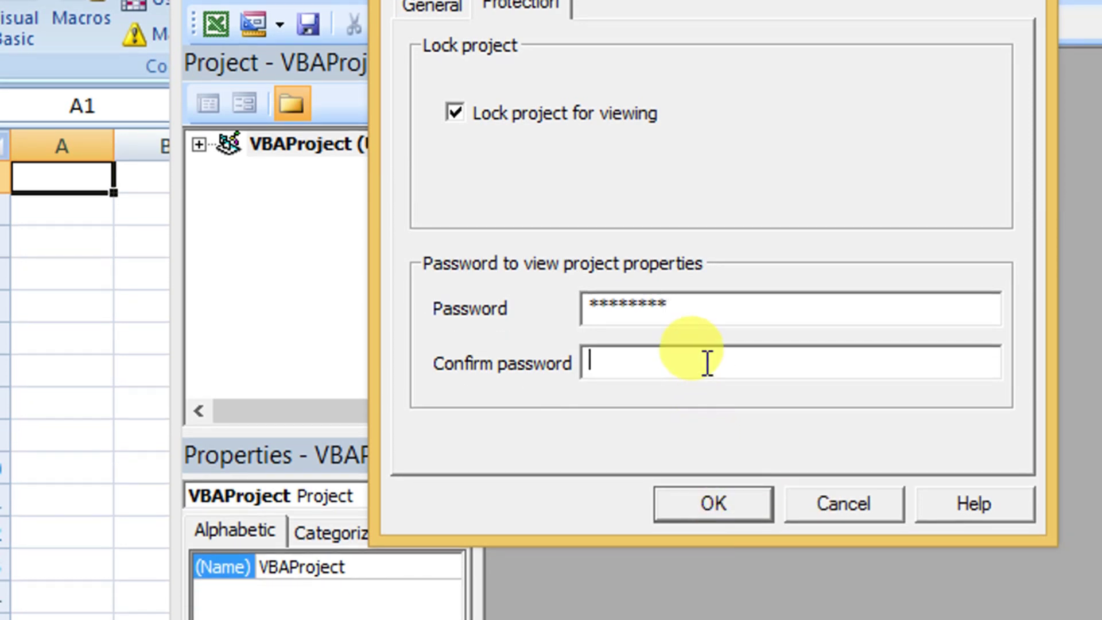
{"action": "type", "text": "*"}
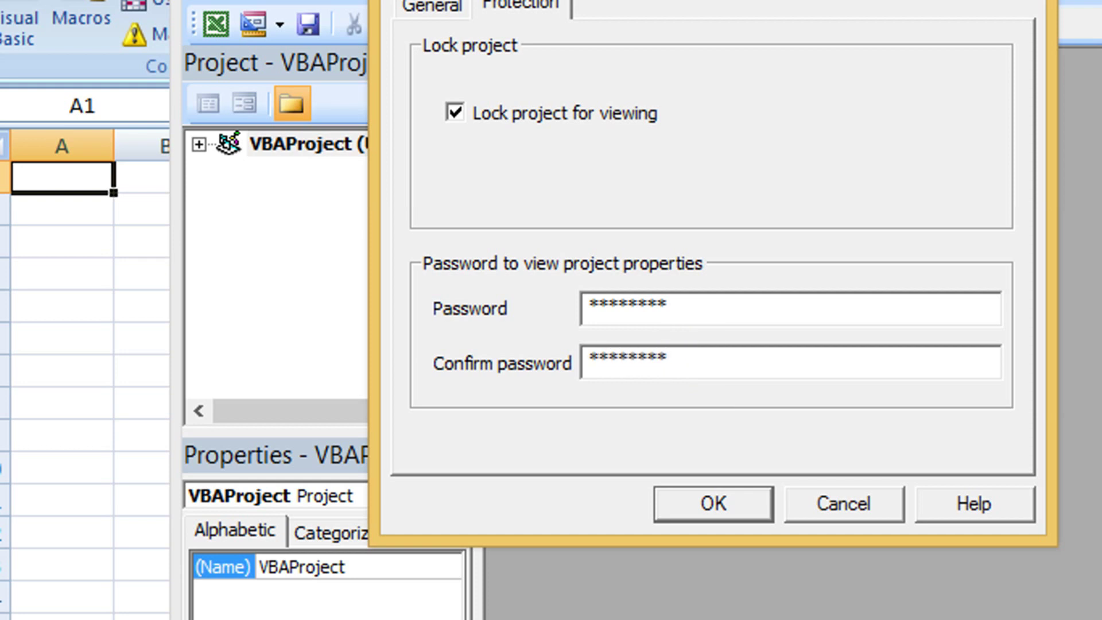
{"action": "left_click", "coordinate": [717, 498]}
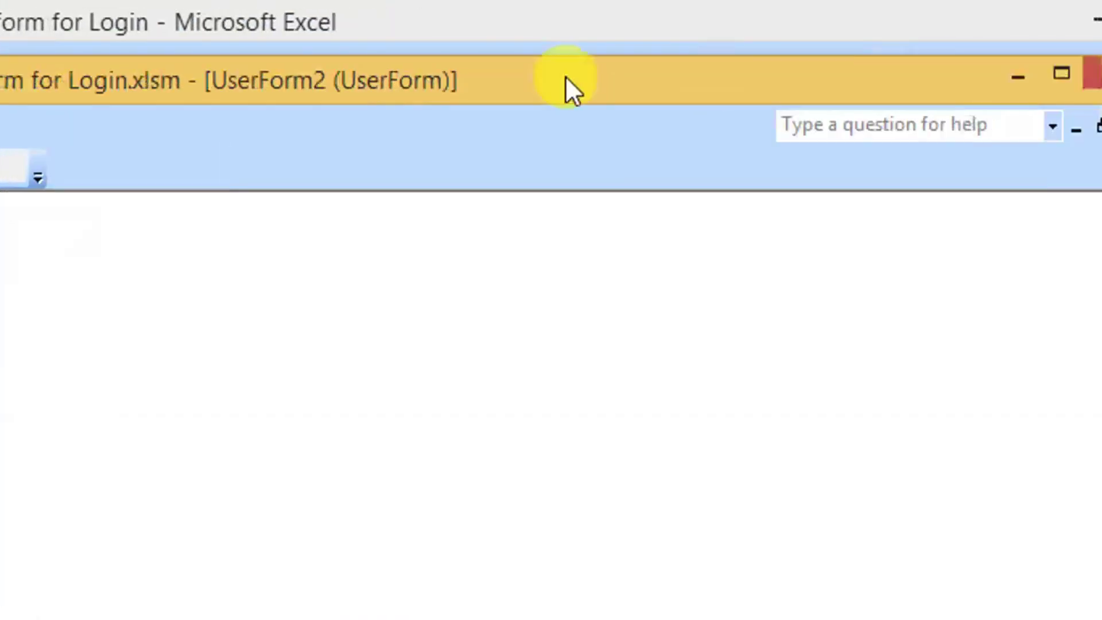
Step: Close the VBA editor, save, close Excel, and reopen the Userform for Login workbook
{"action": "left_click", "coordinate": [895, 81]}
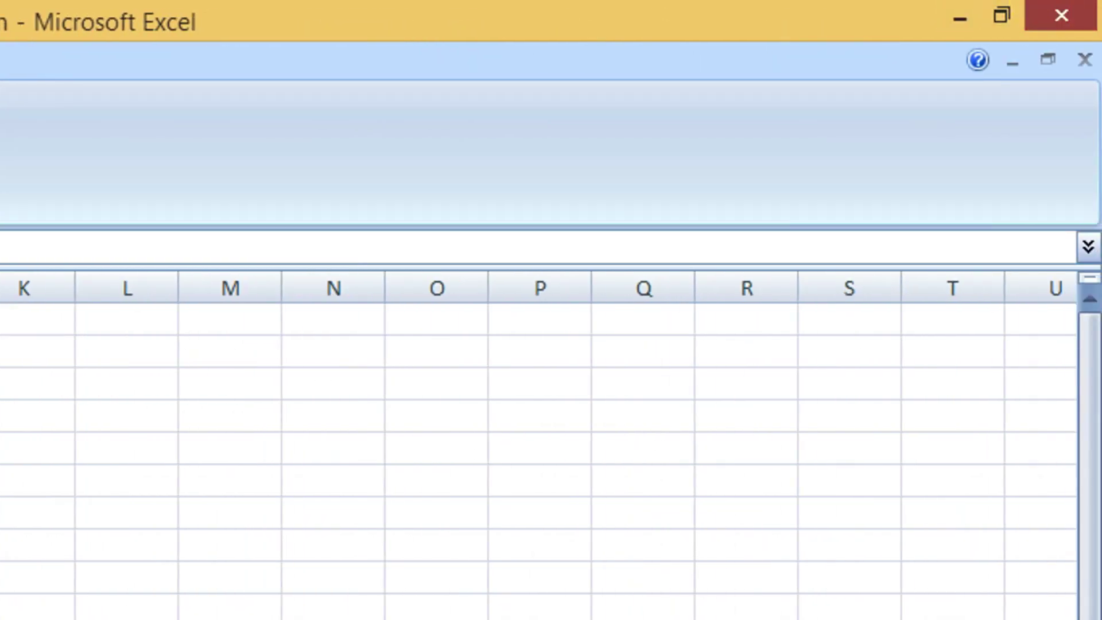
{"action": "left_click", "coordinate": [1062, 16]}
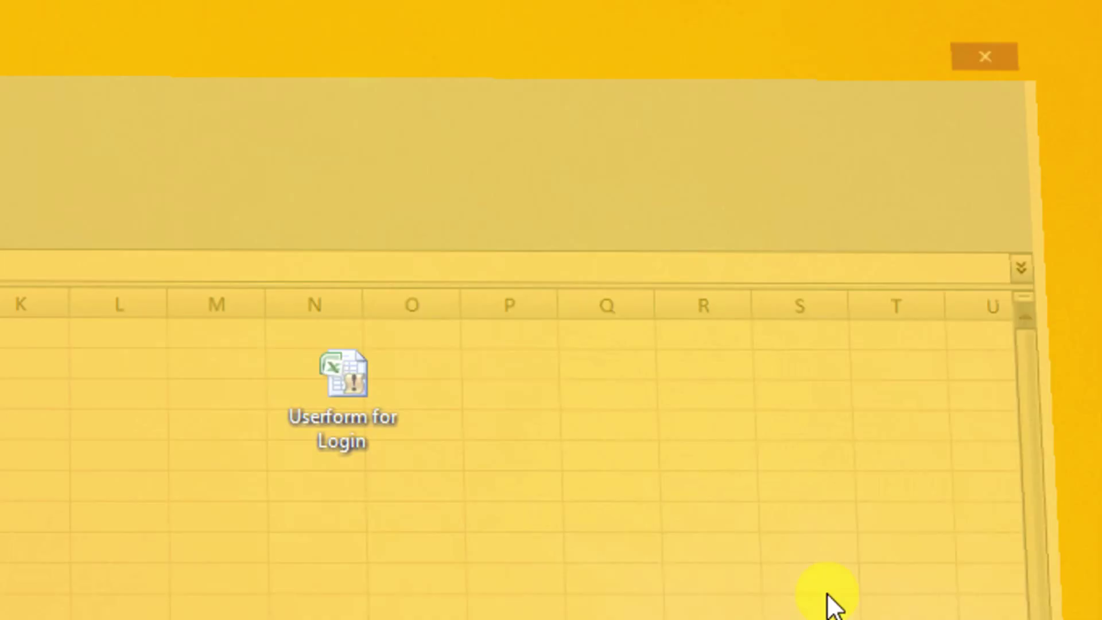
{"action": "left_click", "coordinate": [783, 540]}
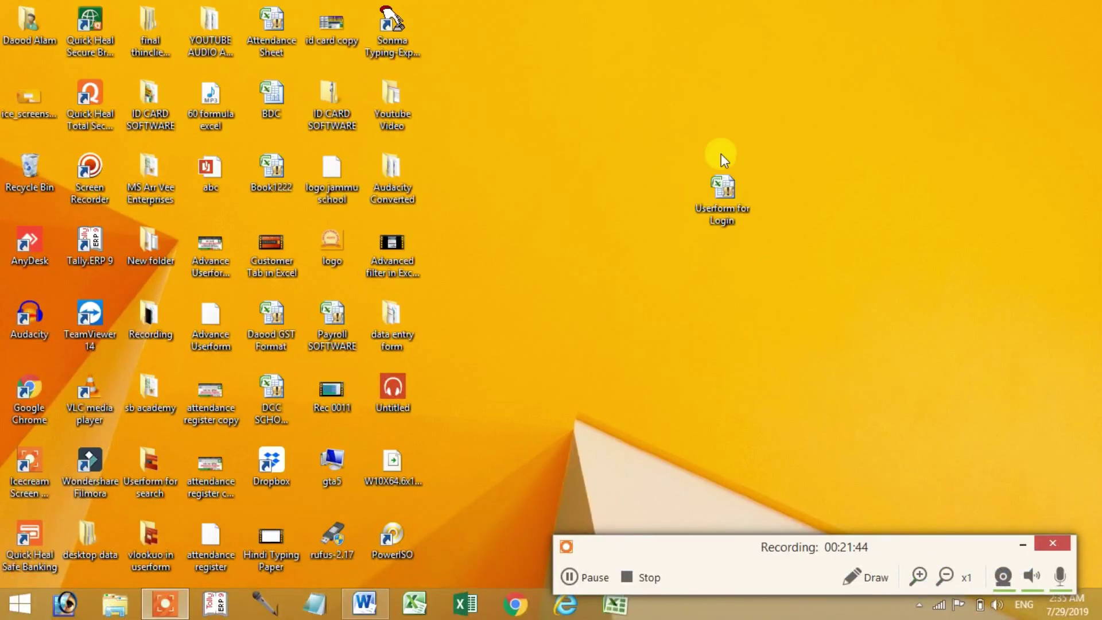
{"action": "double_click", "coordinate": [733, 202]}
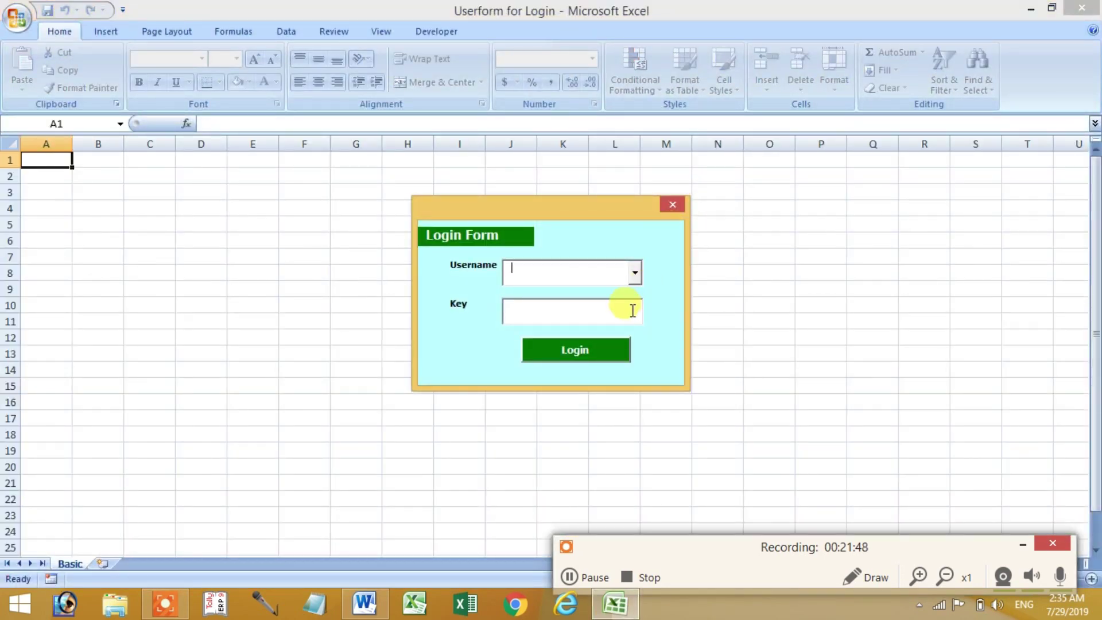
Step: Try logging in with only a key and no username, then end the VLookup run-time error 1004
{"action": "type", "text": "123"}
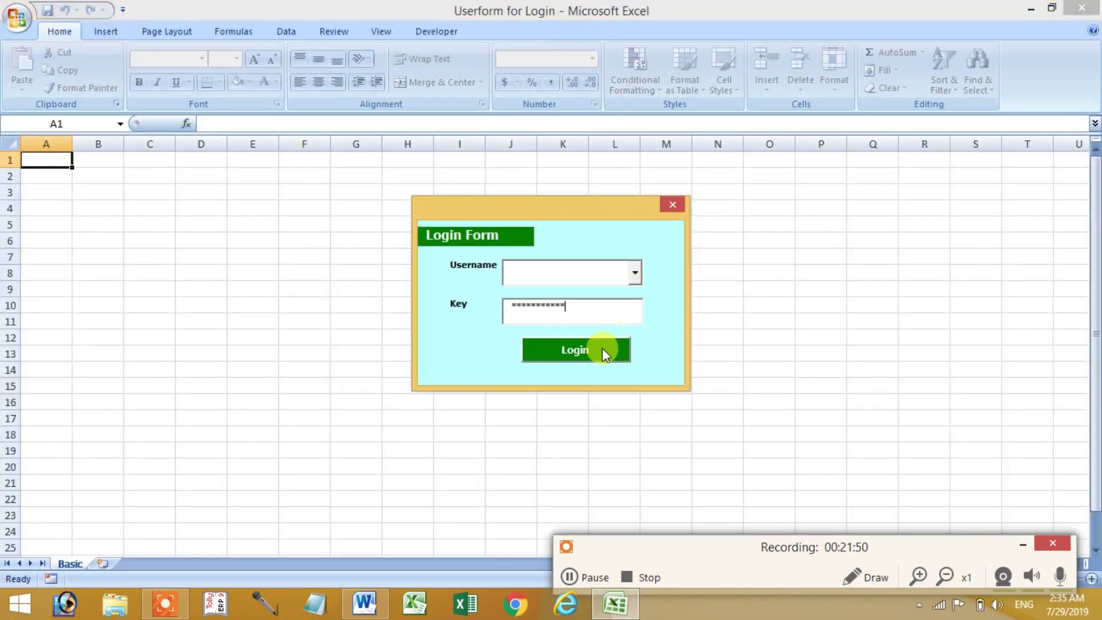
{"action": "left_click", "coordinate": [601, 351]}
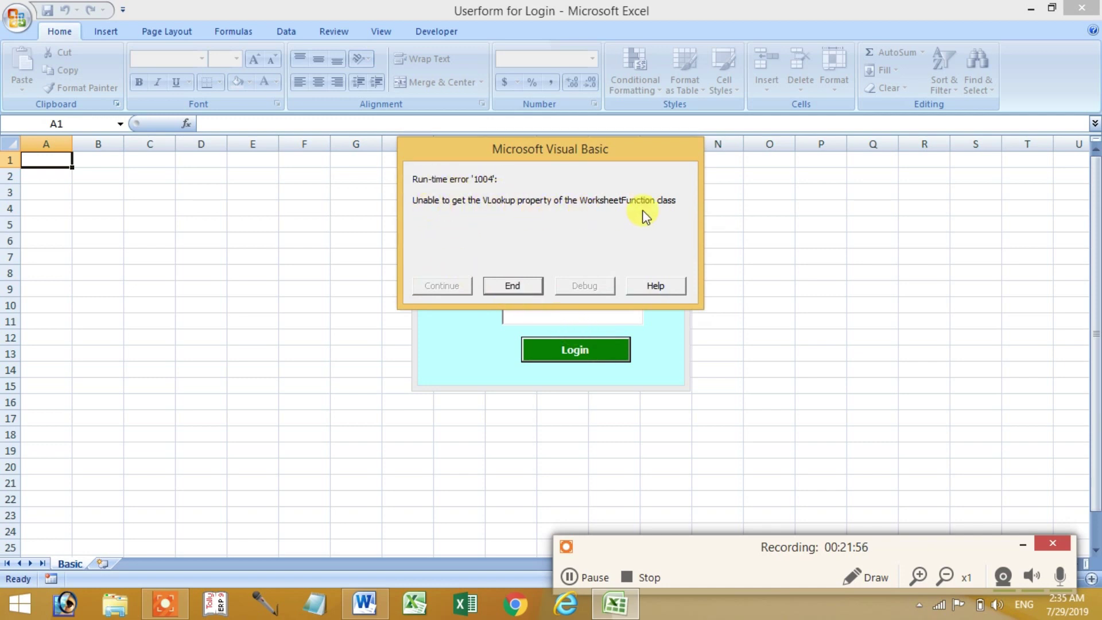
{"action": "left_click", "coordinate": [513, 286]}
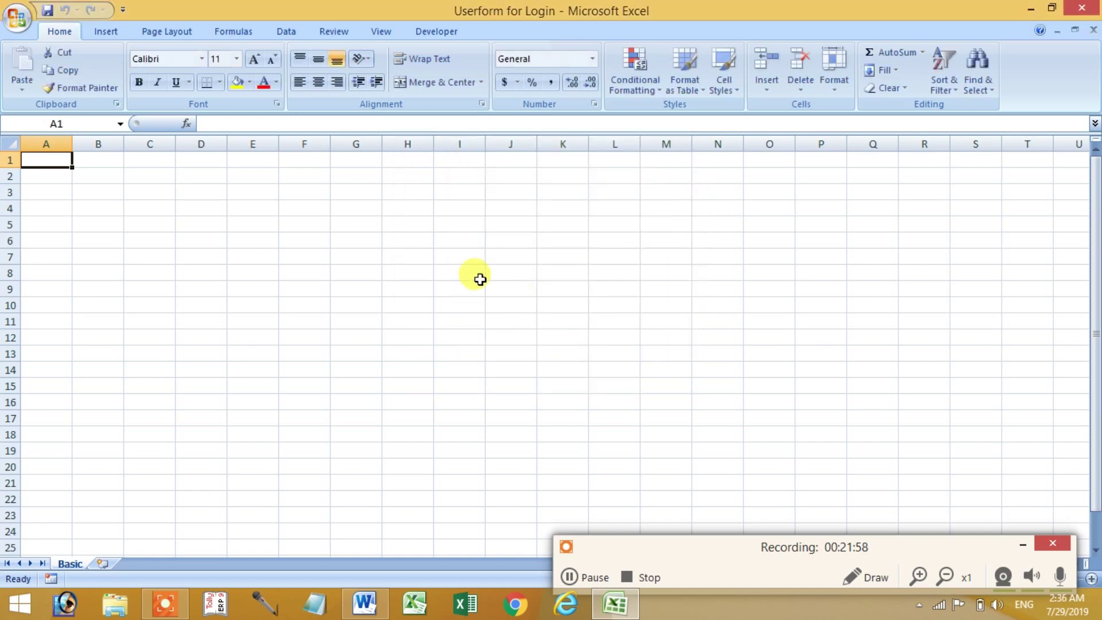
Step: Check the Review > Protect Workbook settings without changing them
{"action": "left_click", "coordinate": [353, 266]}
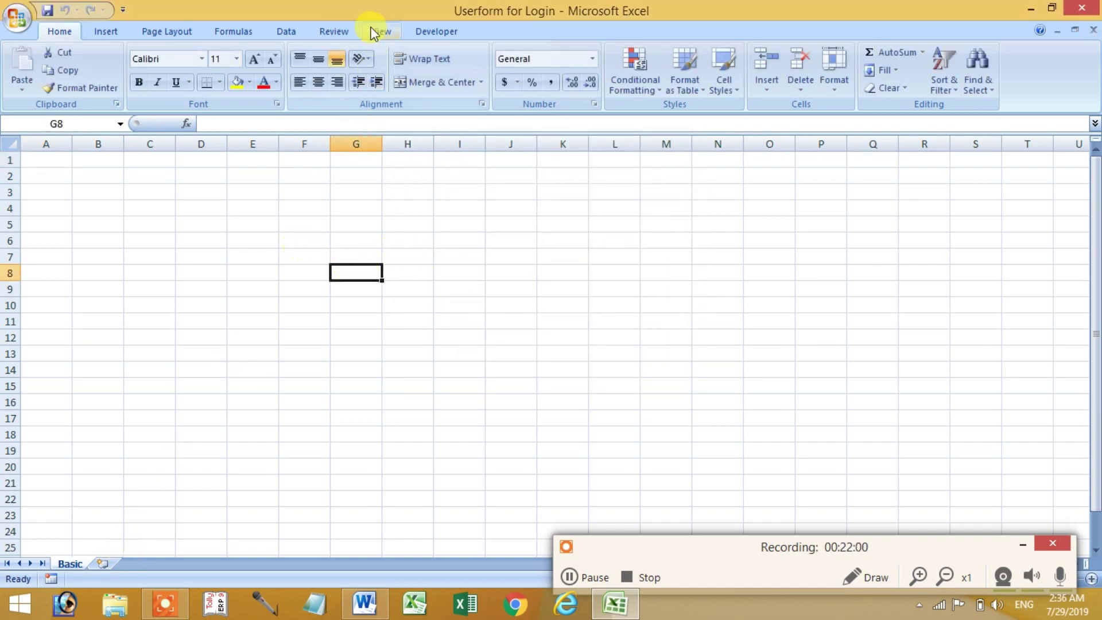
{"action": "left_click", "coordinate": [334, 31]}
{"action": "left_click", "coordinate": [505, 86]}
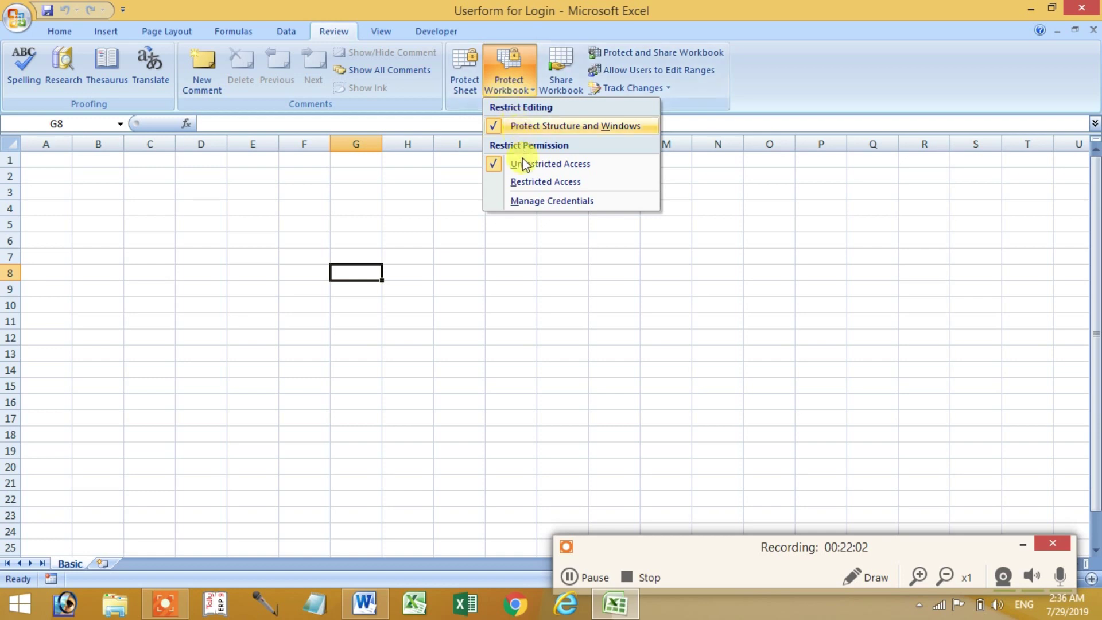
{"action": "left_click", "coordinate": [508, 264]}
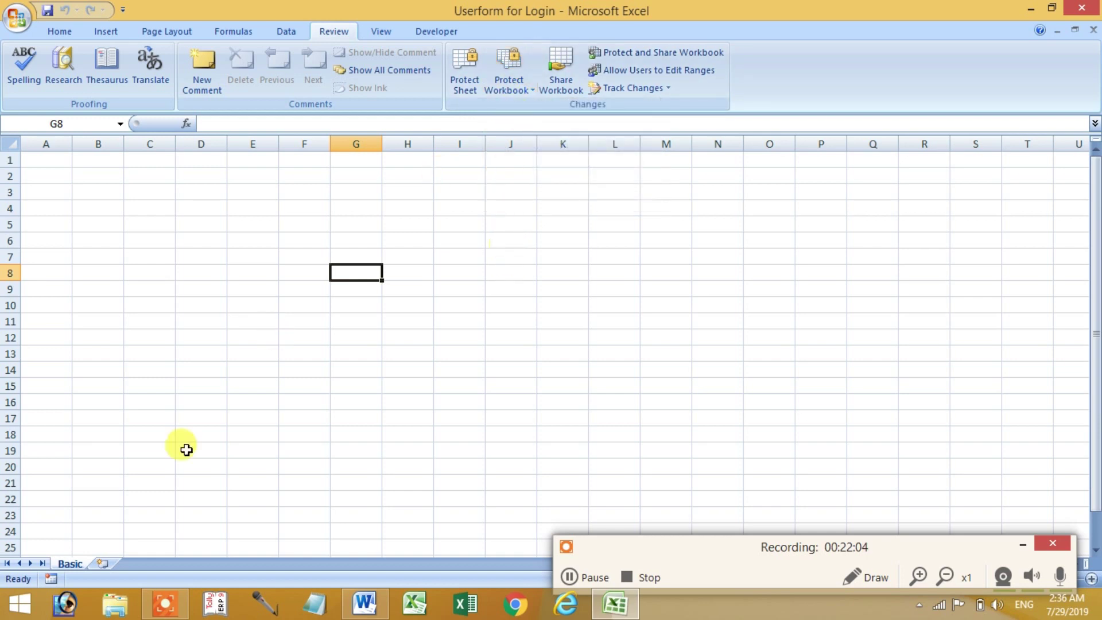
Step: Check the Basic tab's sheet options, then close Excel without saving
{"action": "right_click", "coordinate": [69, 563]}
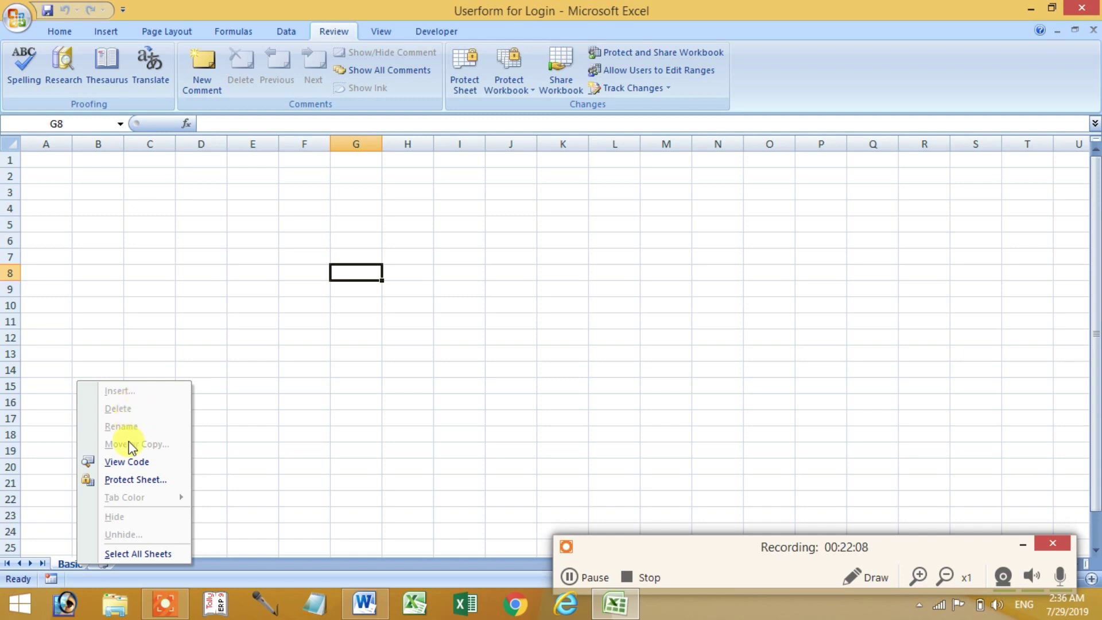
{"action": "left_click", "coordinate": [279, 391]}
{"action": "left_click", "coordinate": [1086, 9]}
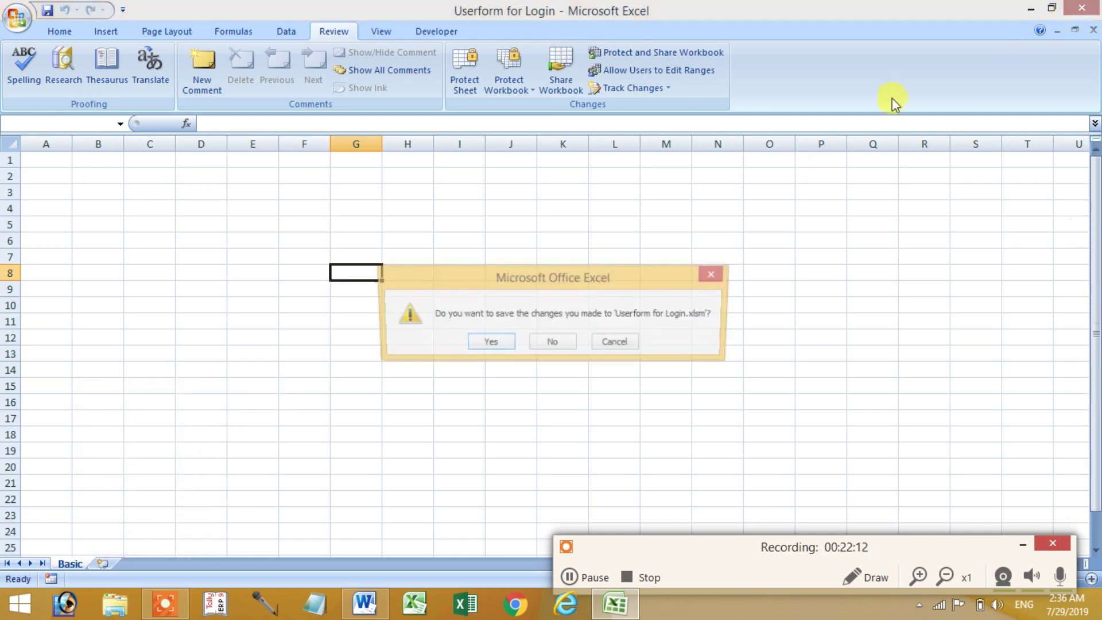
{"action": "left_click", "coordinate": [566, 344]}
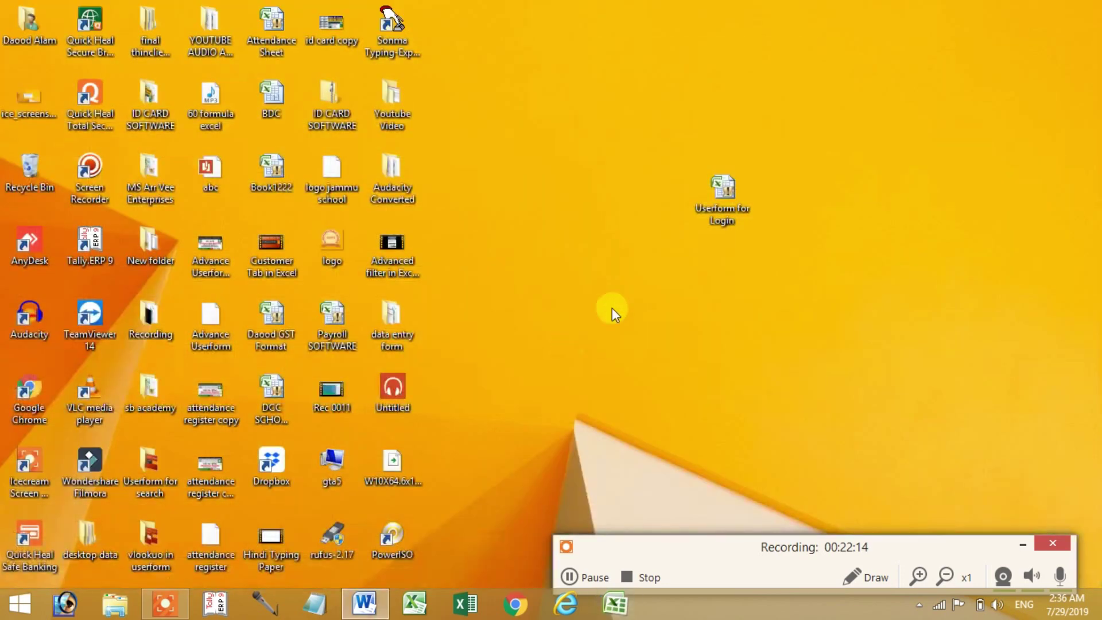
Step: Reopen Userform for Login, then pick a username and clear it again
{"action": "double_click", "coordinate": [731, 185]}
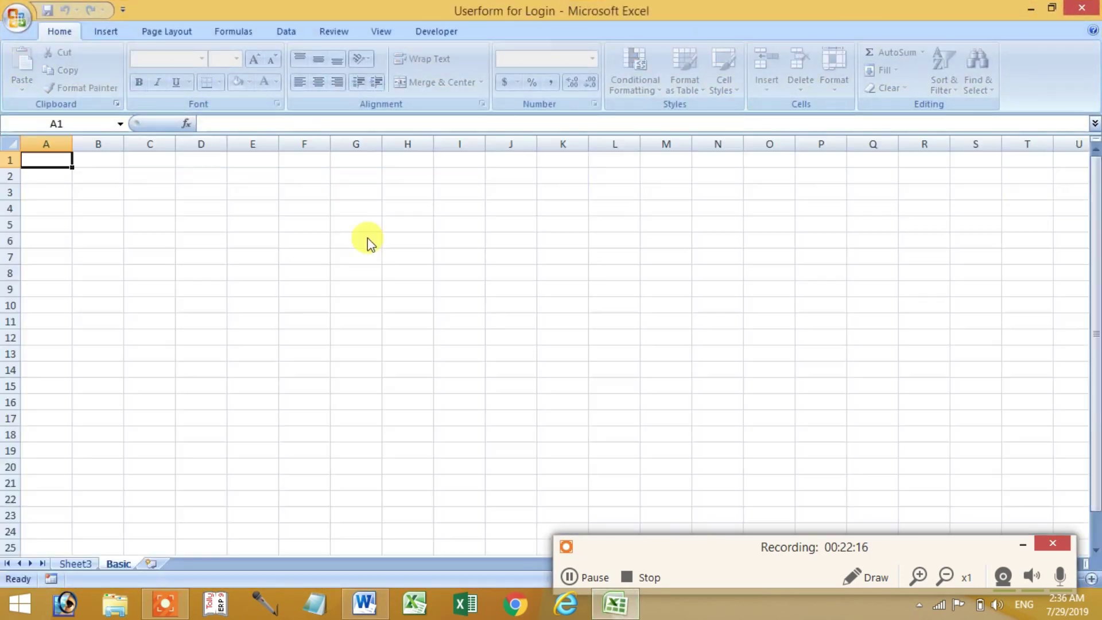
{"action": "left_click", "coordinate": [636, 274]}
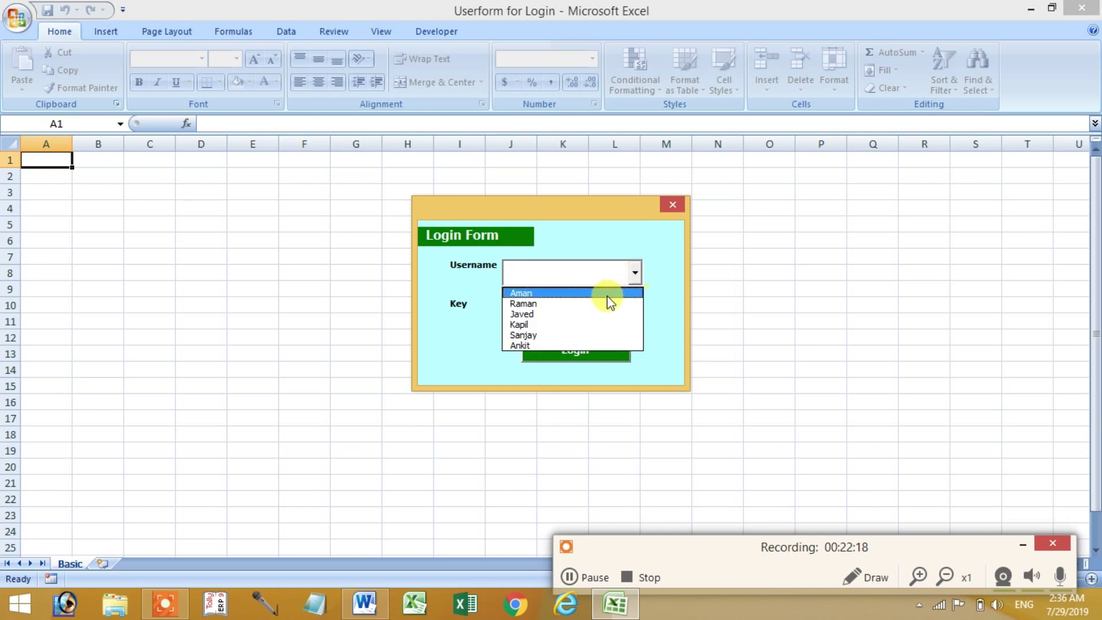
{"action": "left_click", "coordinate": [608, 294]}
{"action": "left_click", "coordinate": [586, 312]}
{"action": "double_click", "coordinate": [537, 268]}
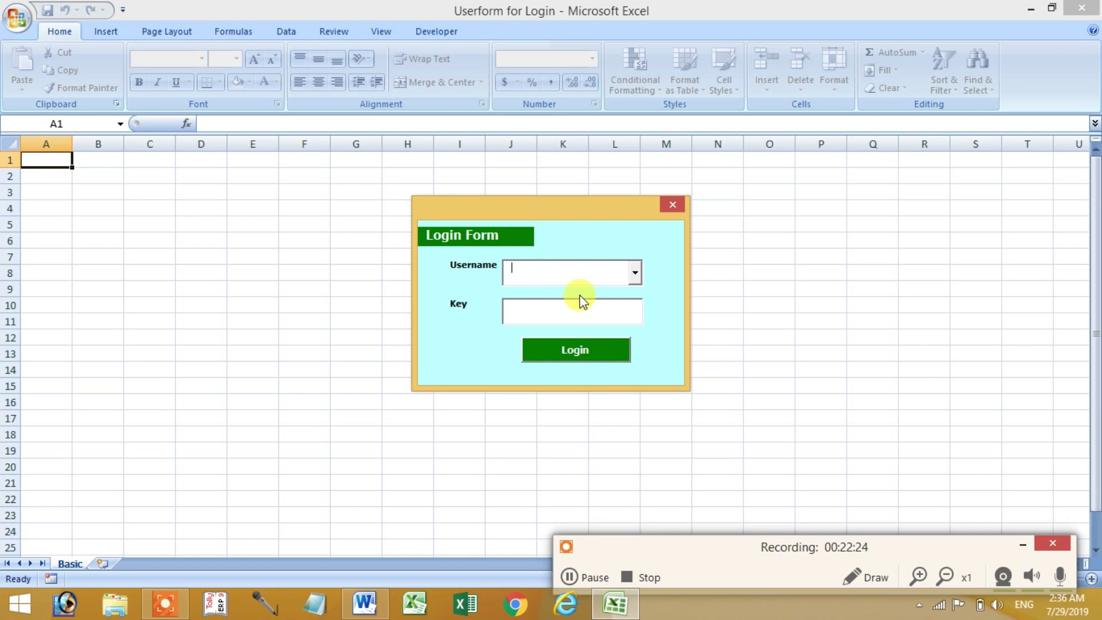
Step: Log in with the admin key, dismiss the welcome, and select the user rows B3:E8
{"action": "left_click", "coordinate": [626, 309]}
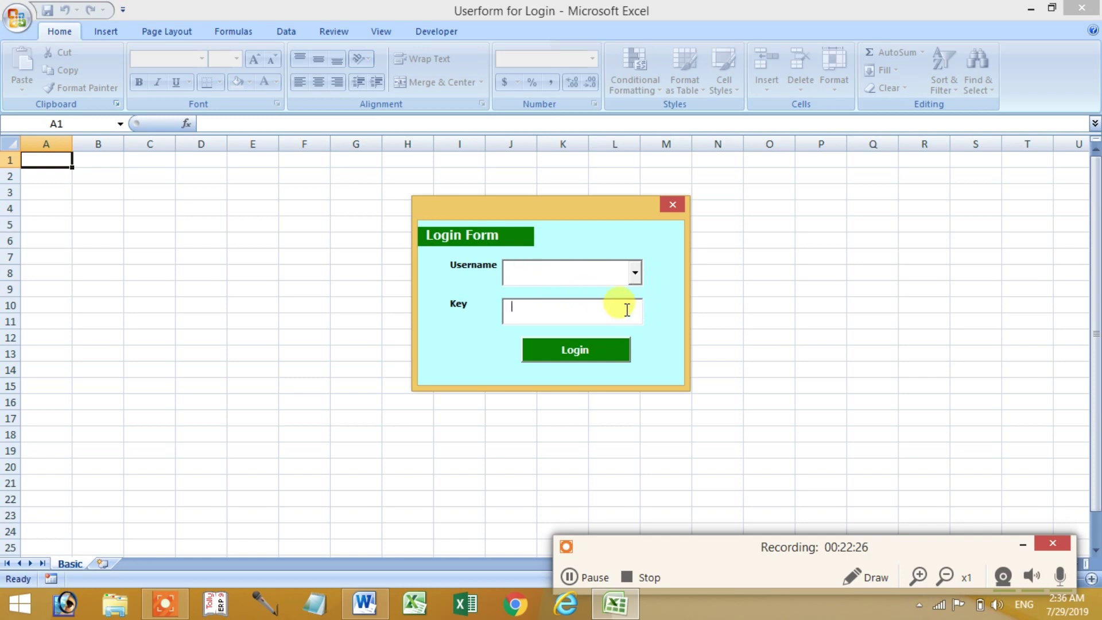
{"action": "type", "text": "12"}
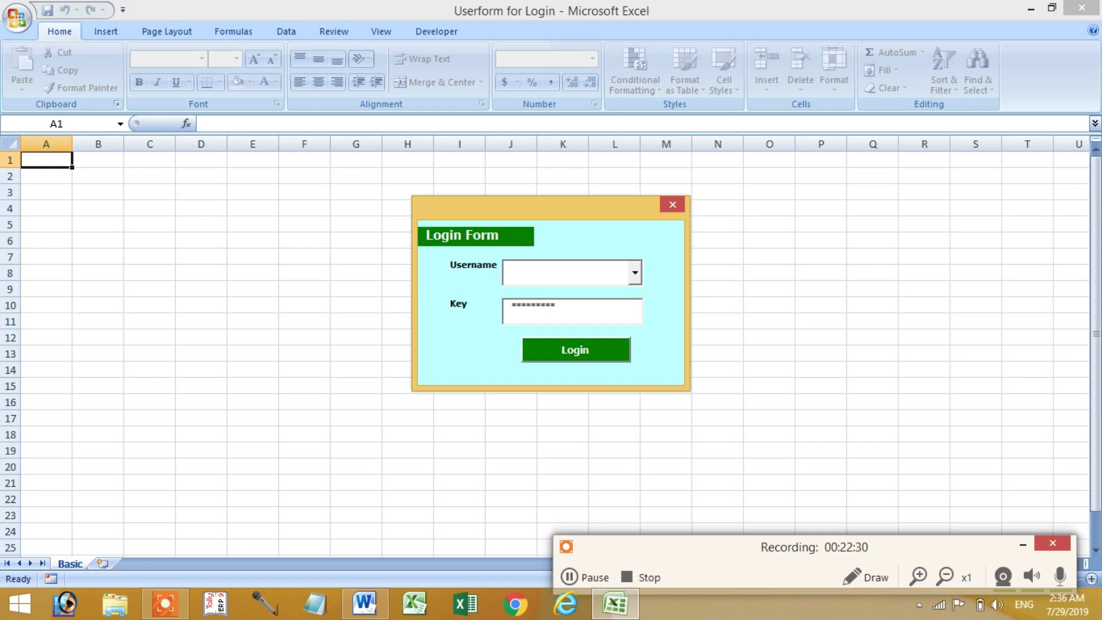
{"action": "left_click", "coordinate": [585, 355]}
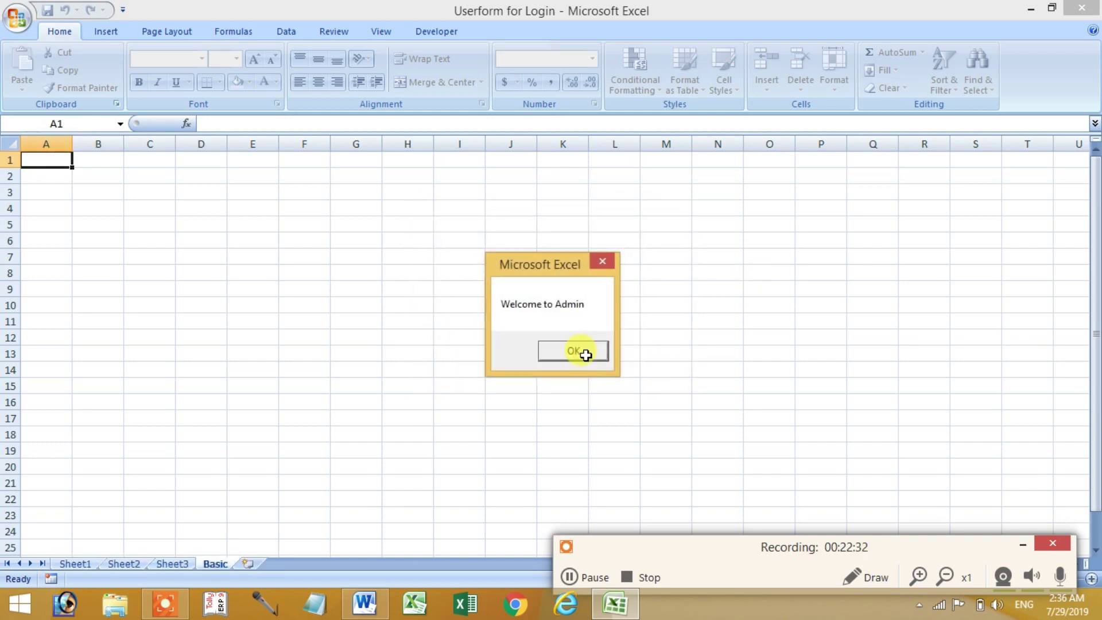
{"action": "left_click", "coordinate": [585, 356]}
{"action": "left_click_drag", "start_coordinate": [217, 241], "coordinate": [561, 406]}
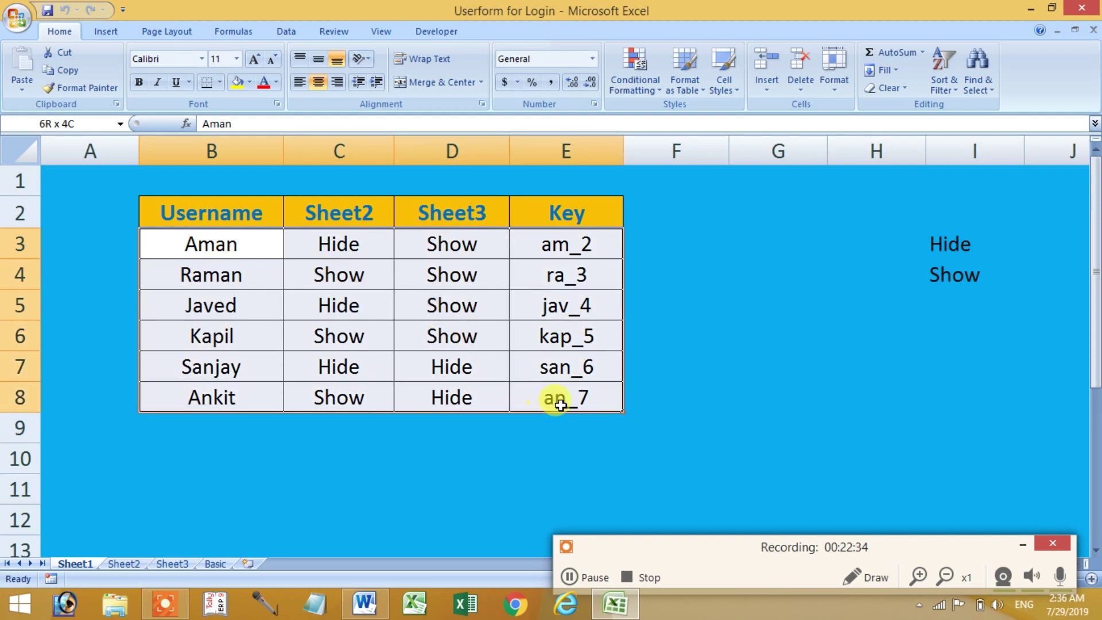
Step: Set cell C3 to Show via its dropdown, then save and close Excel
{"action": "left_click", "coordinate": [569, 577]}
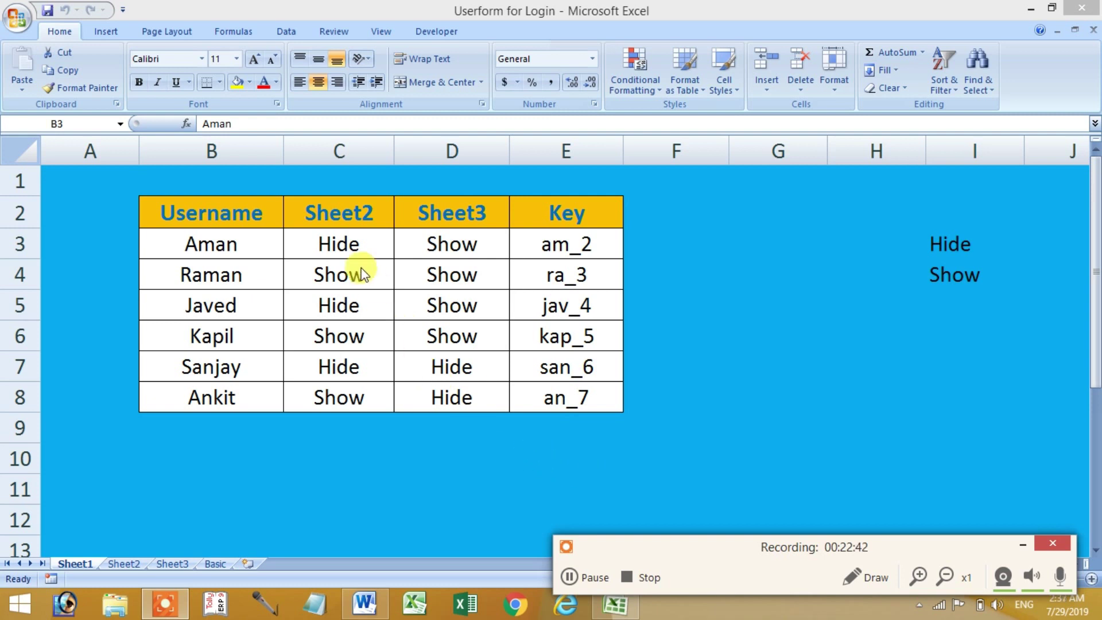
{"action": "left_click", "coordinate": [365, 244]}
{"action": "left_click_drag", "start_coordinate": [365, 245], "coordinate": [360, 389]}
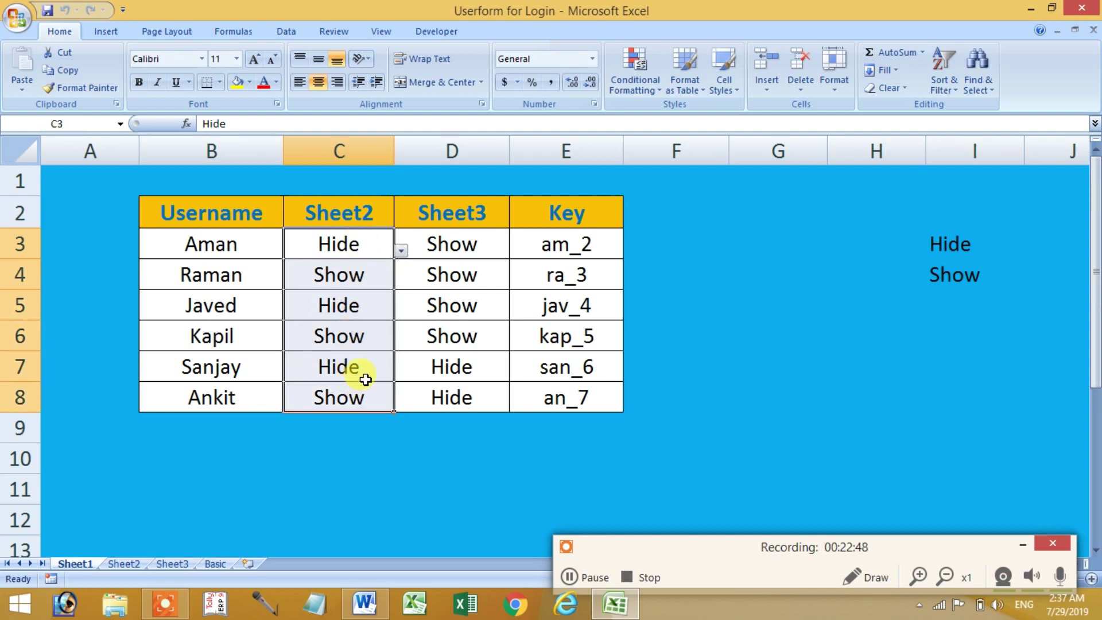
{"action": "left_click", "coordinate": [356, 247]}
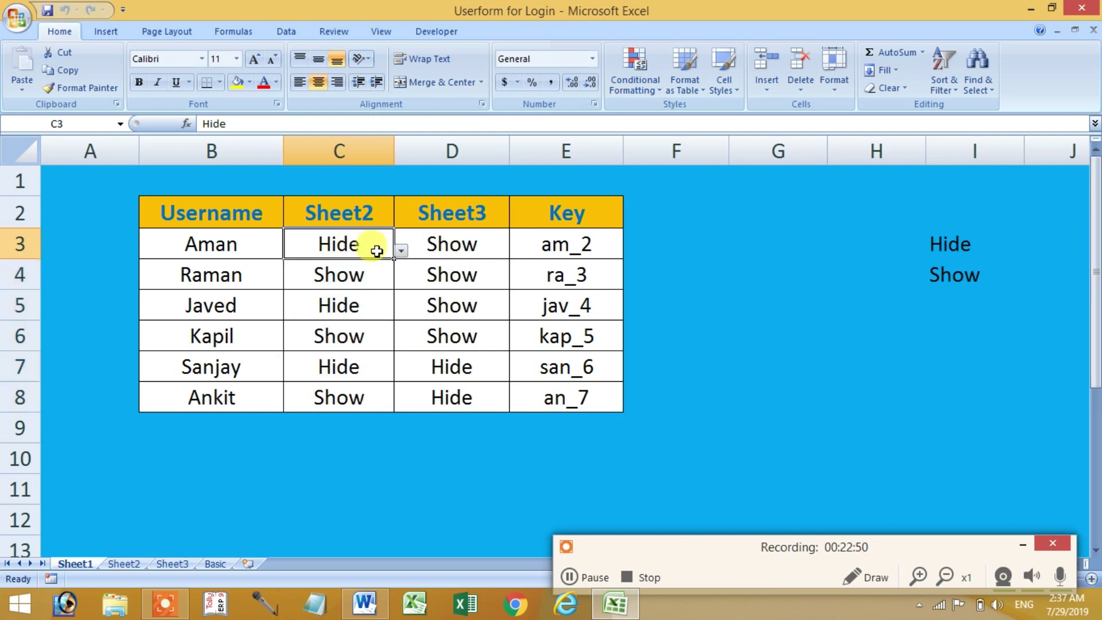
{"action": "left_click", "coordinate": [400, 251]}
{"action": "left_click", "coordinate": [358, 285]}
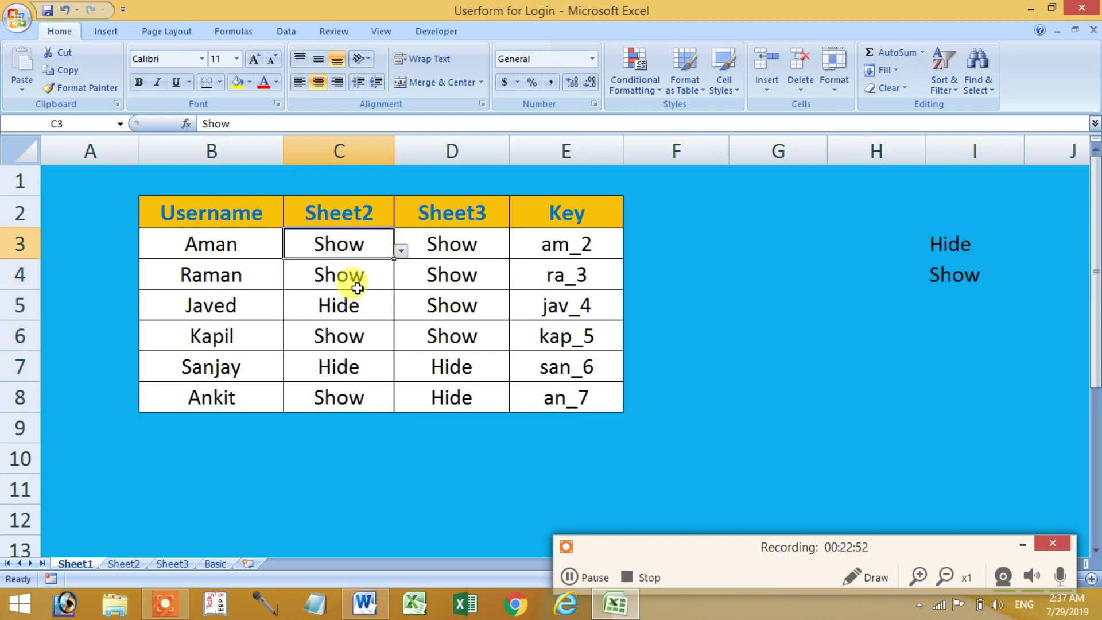
{"action": "left_click", "coordinate": [49, 12]}
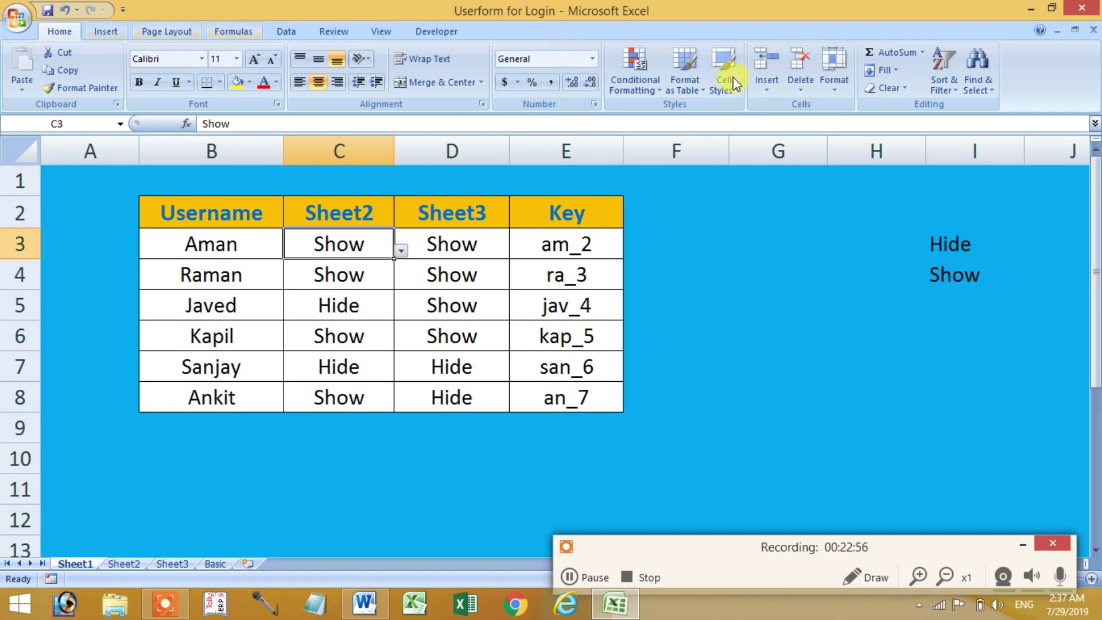
{"action": "left_click", "coordinate": [1084, 12]}
Step: Dismiss the VBA password prompt and crash notice, then pick the first username in the Login Form
{"action": "left_click", "coordinate": [636, 233]}
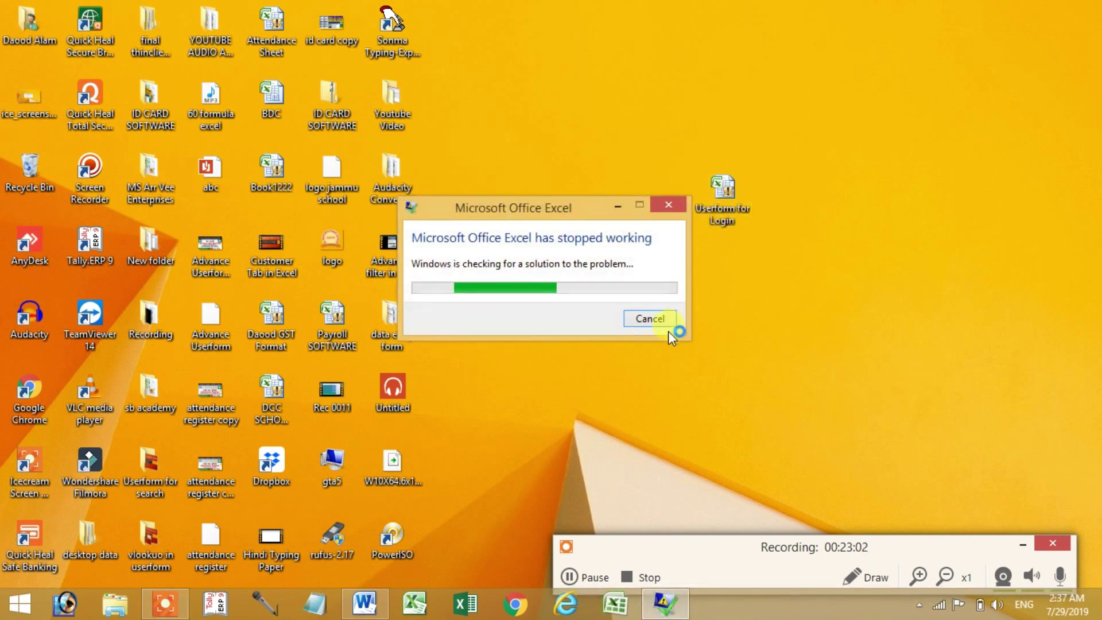
{"action": "left_click", "coordinate": [660, 317]}
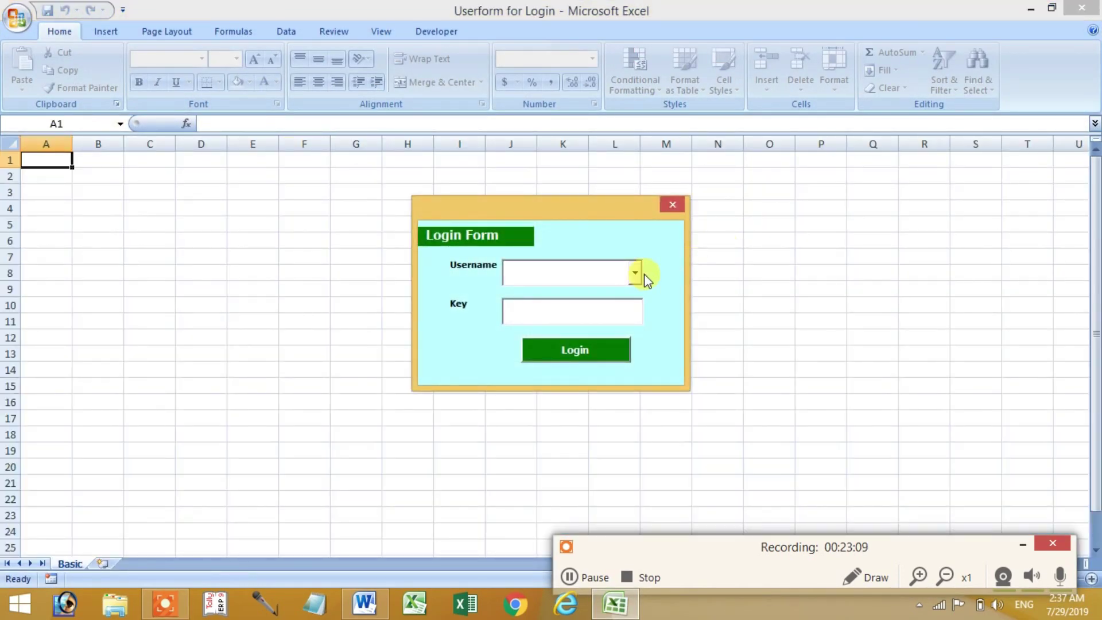
{"action": "left_click", "coordinate": [635, 274]}
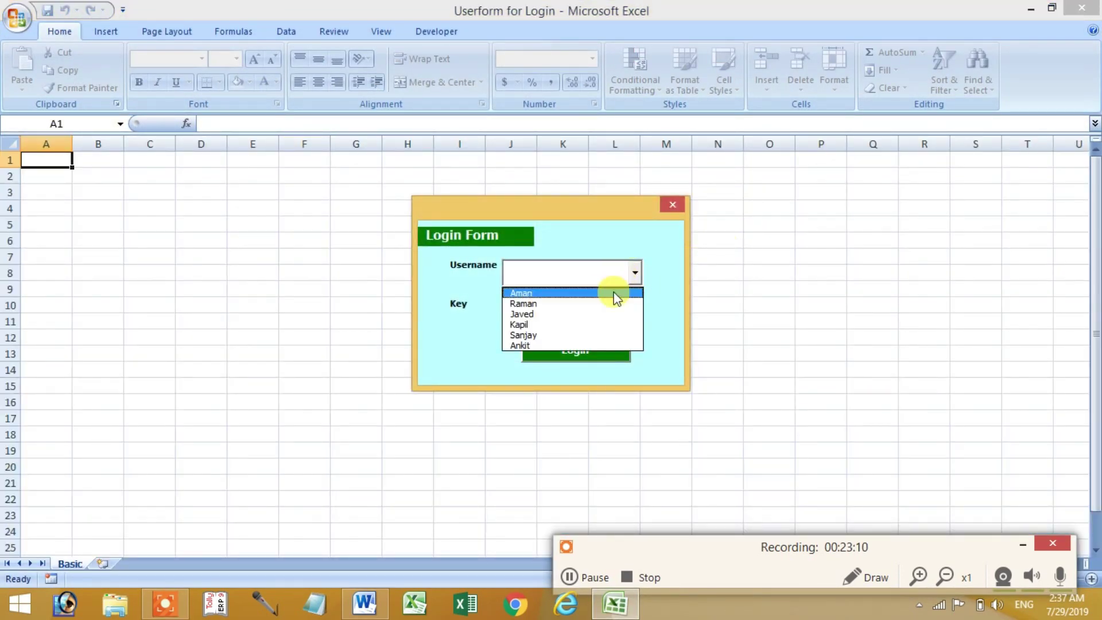
{"action": "left_click", "coordinate": [613, 290]}
{"action": "left_click", "coordinate": [599, 311]}
Step: Enter that user's key, log in past the welcome message, and view Sheet2 then Sheet3
{"action": "type", "text": "12"}
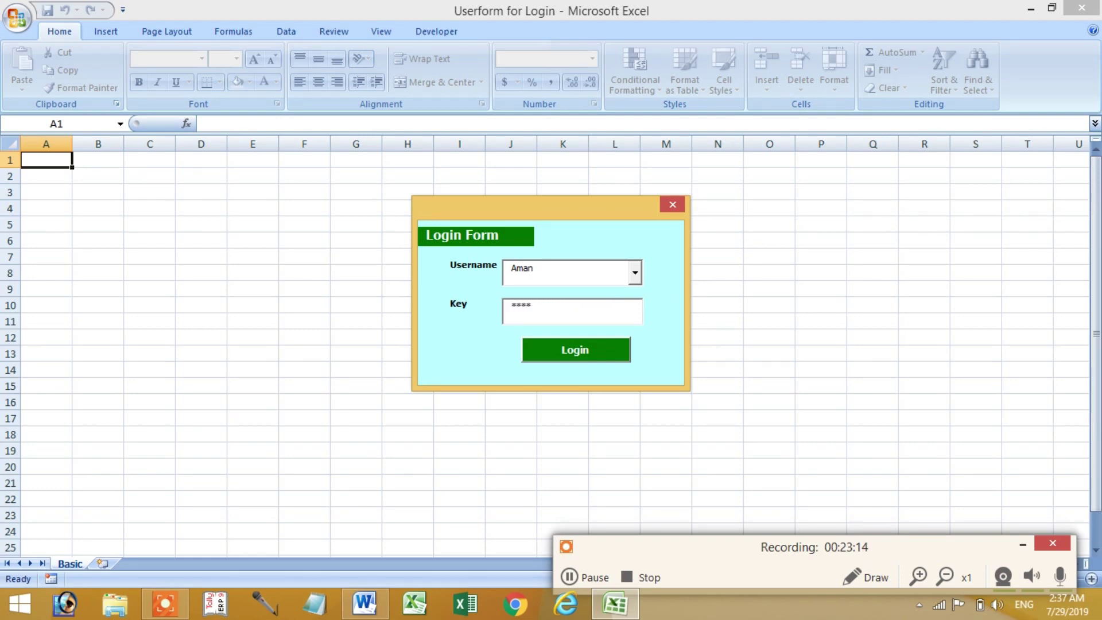
{"action": "left_click", "coordinate": [596, 350]}
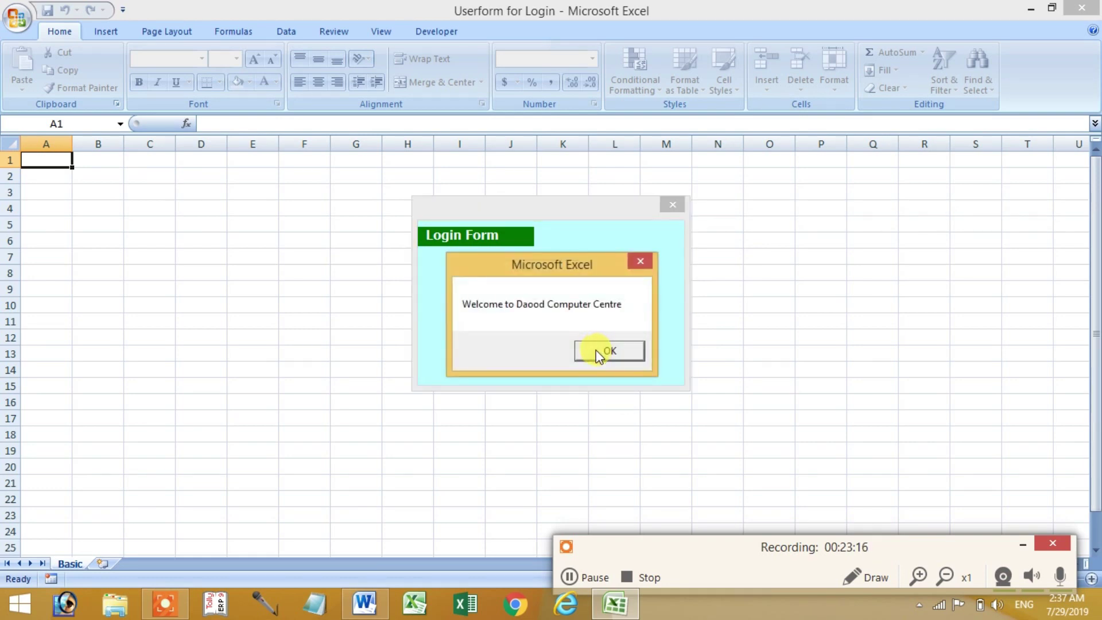
{"action": "left_click", "coordinate": [597, 350]}
{"action": "left_click", "coordinate": [85, 566]}
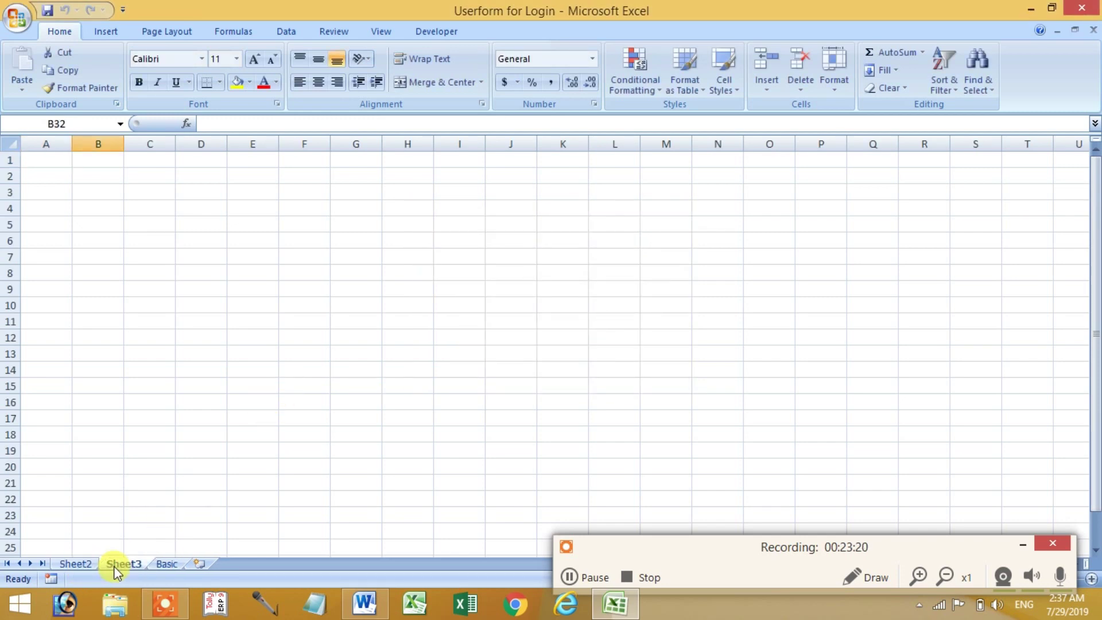
{"action": "left_click", "coordinate": [119, 565]}
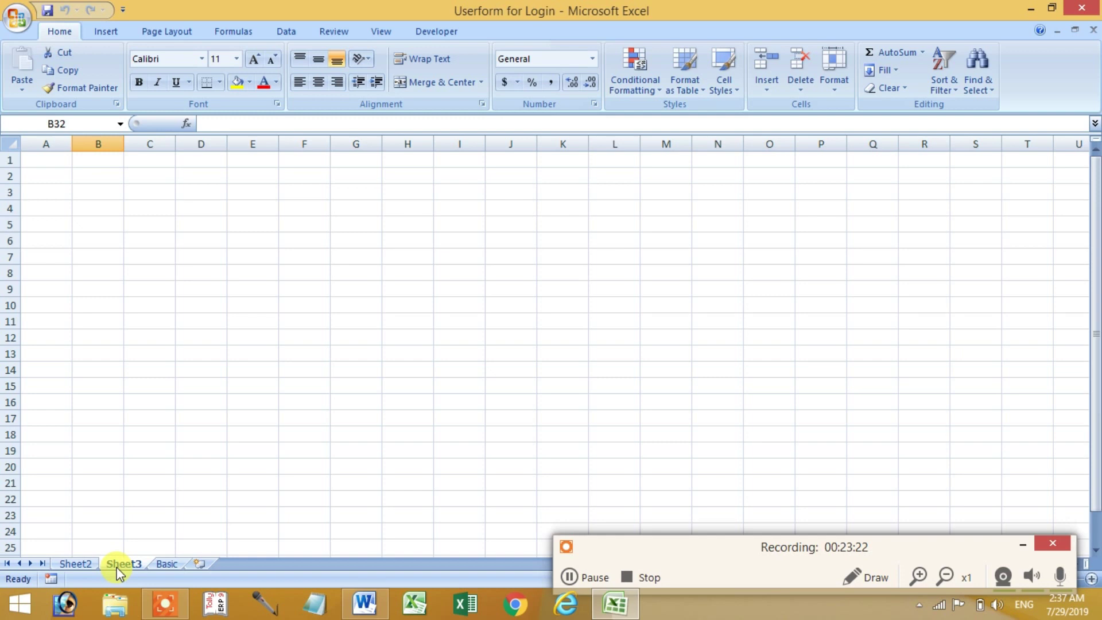